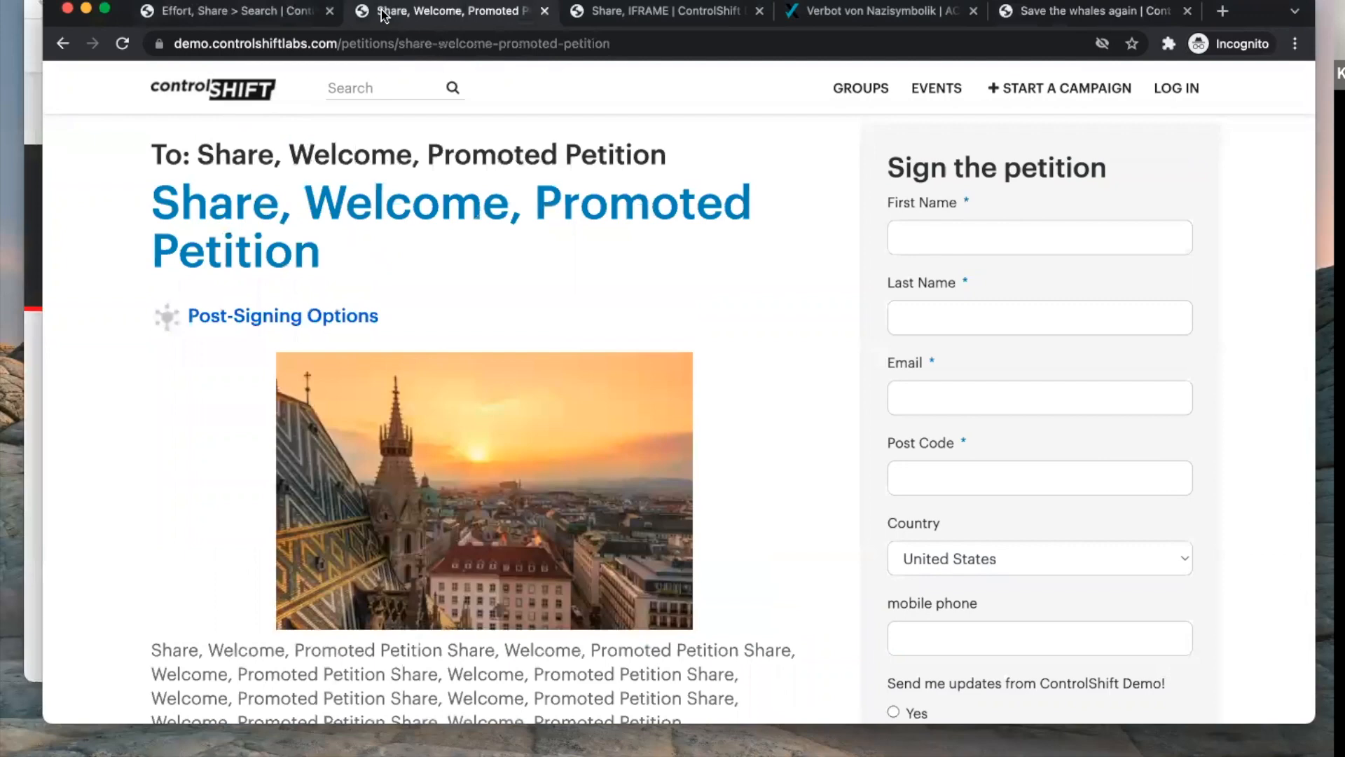
Step: Open the Post-Signing Options effort in a separate page and go to its Share petition
{"action": "left_click", "coordinate": [283, 317], "text": "super"}
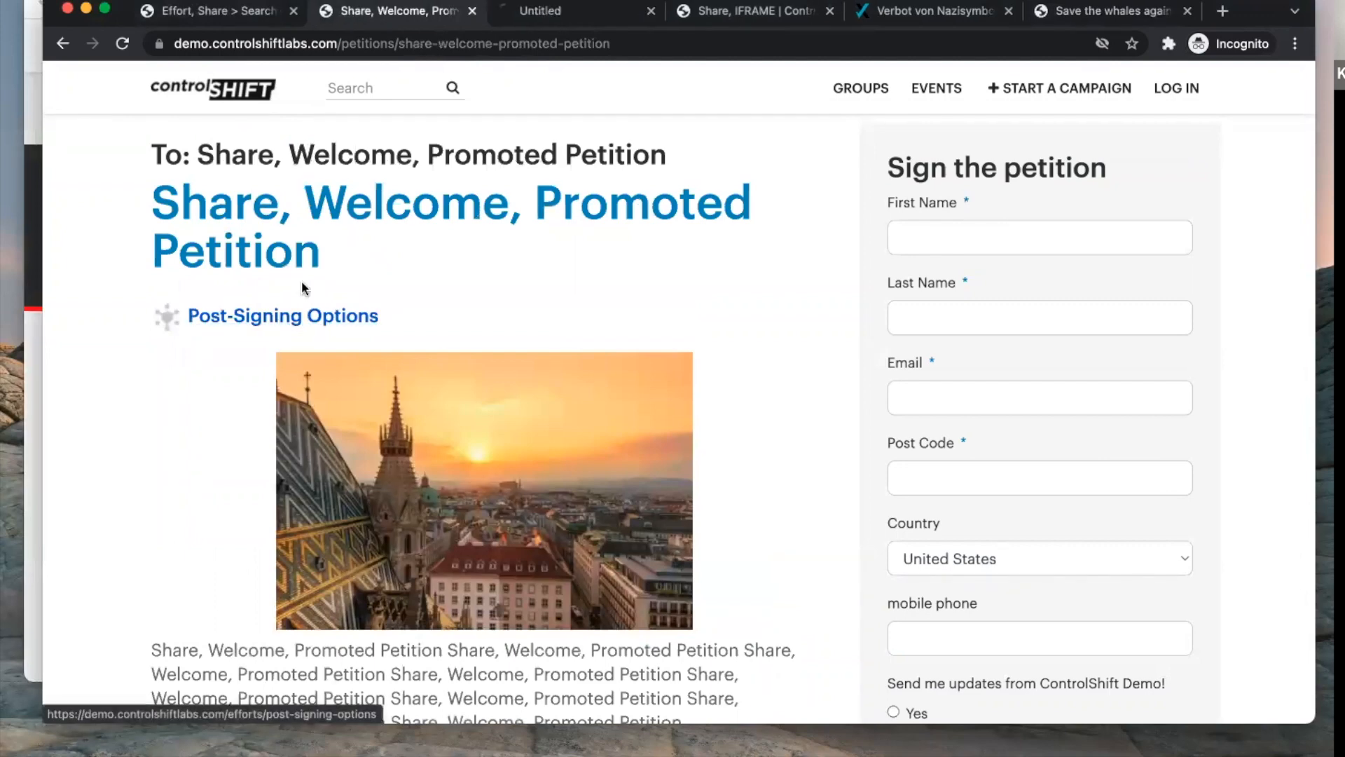
{"action": "left_click", "coordinate": [565, 21]}
{"action": "scroll", "coordinate": [511, 547], "scroll_direction": "down", "scroll_amount": 6}
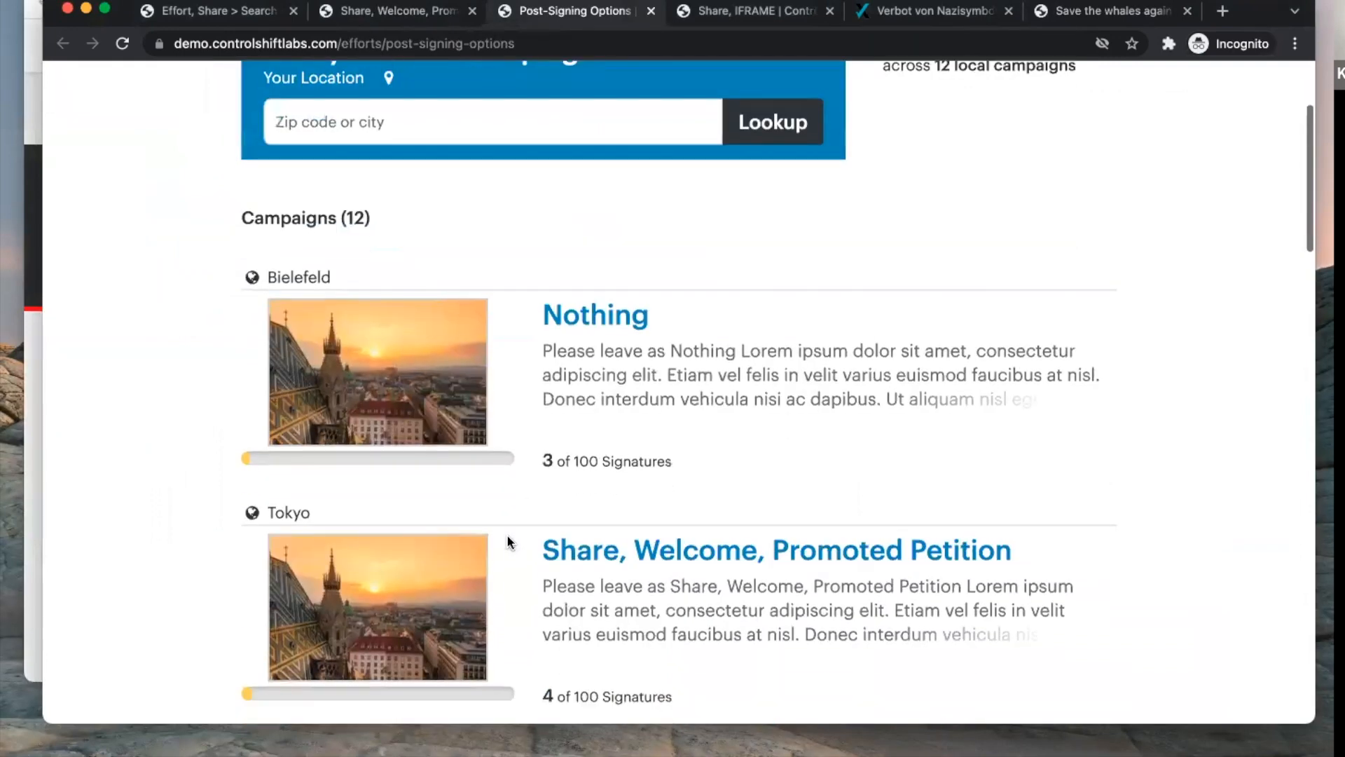
{"action": "left_click", "coordinate": [459, 580]}
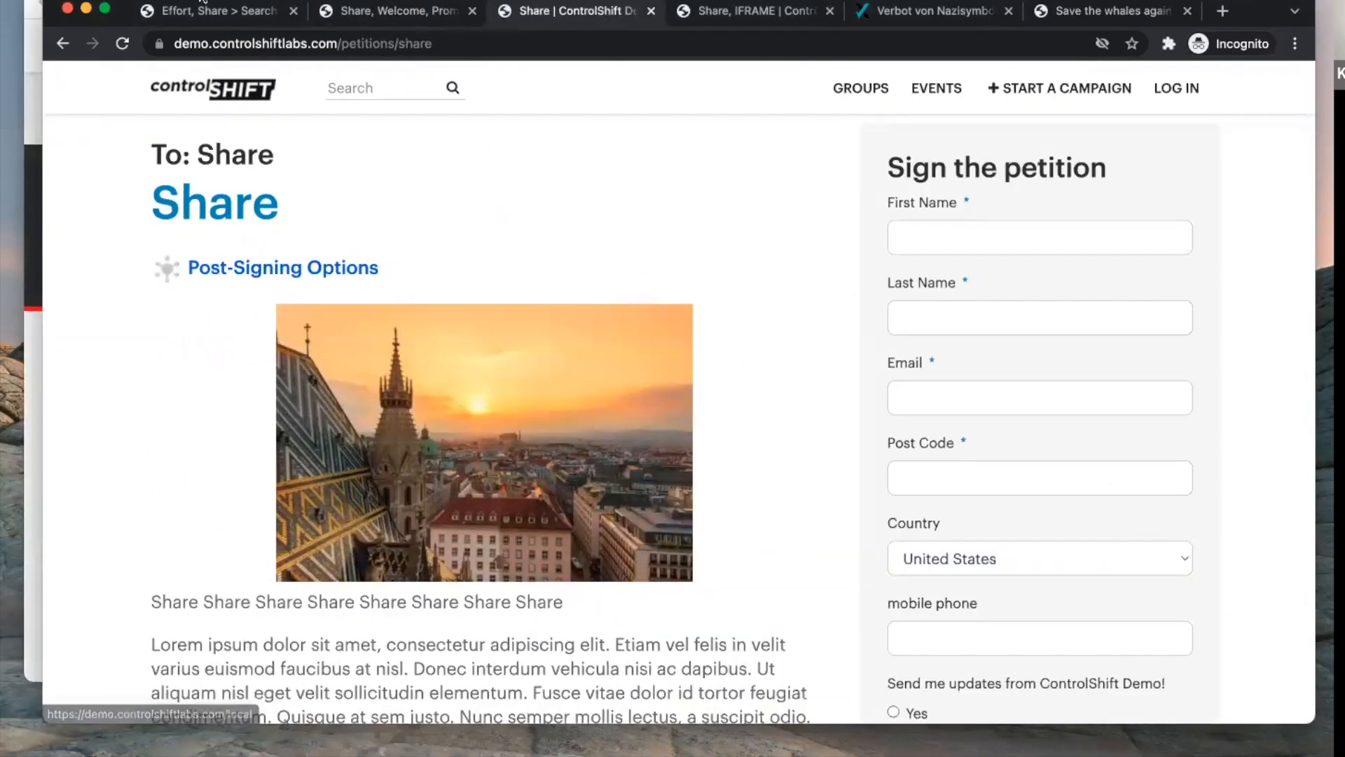
{"action": "left_click_drag", "start_coordinate": [125, 3], "coordinate": [122, 0]}
Step: Fill in the Share petition's signature form with the signer's first name, last name, email and post code
{"action": "left_click", "coordinate": [909, 197]}
{"action": "type", "text": "hkjhlkjh"}
{"action": "key", "text": "Tab"}
{"action": "type", "text": "lkjhlkjh"}
{"action": "key", "text": "Tab"}
{"action": "type", "text": "lkjhlk"}
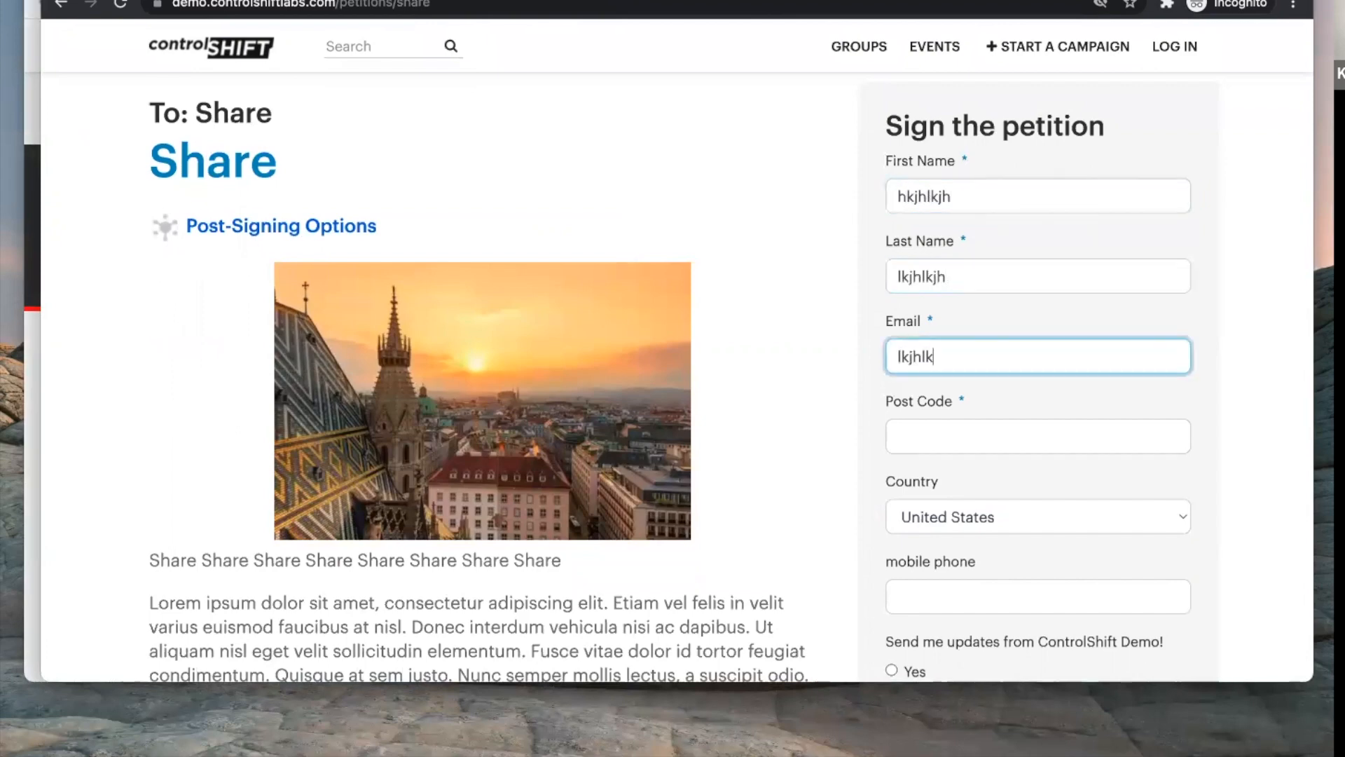
{"action": "type", "text": "hj@example.com"}
{"action": "key", "text": "Tab"}
{"action": "type", "text": "20009"}
Step: Answer Yes to updates from ControlShift Demo and sign the Share petition
{"action": "scroll", "coordinate": [904, 420], "scroll_direction": "down", "scroll_amount": 3}
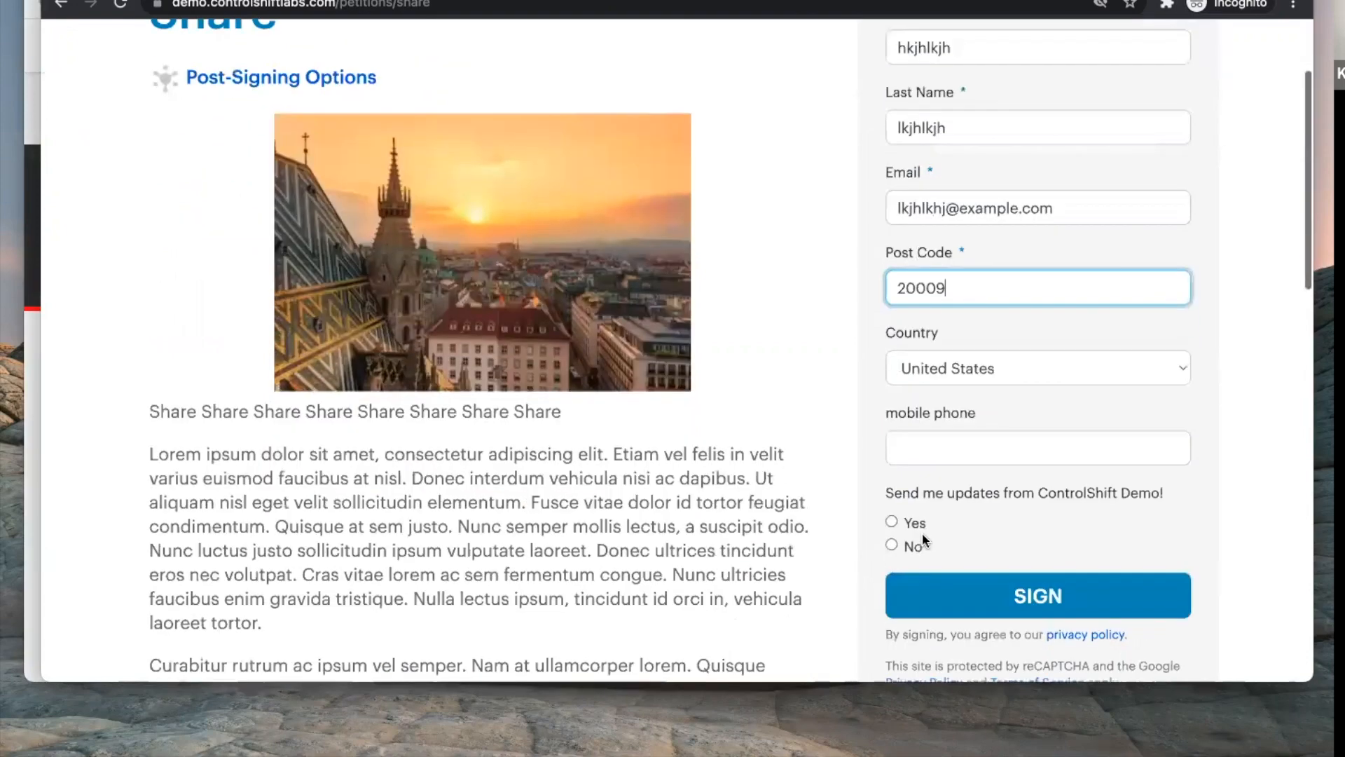
{"action": "left_click", "coordinate": [911, 523]}
{"action": "left_click", "coordinate": [928, 592]}
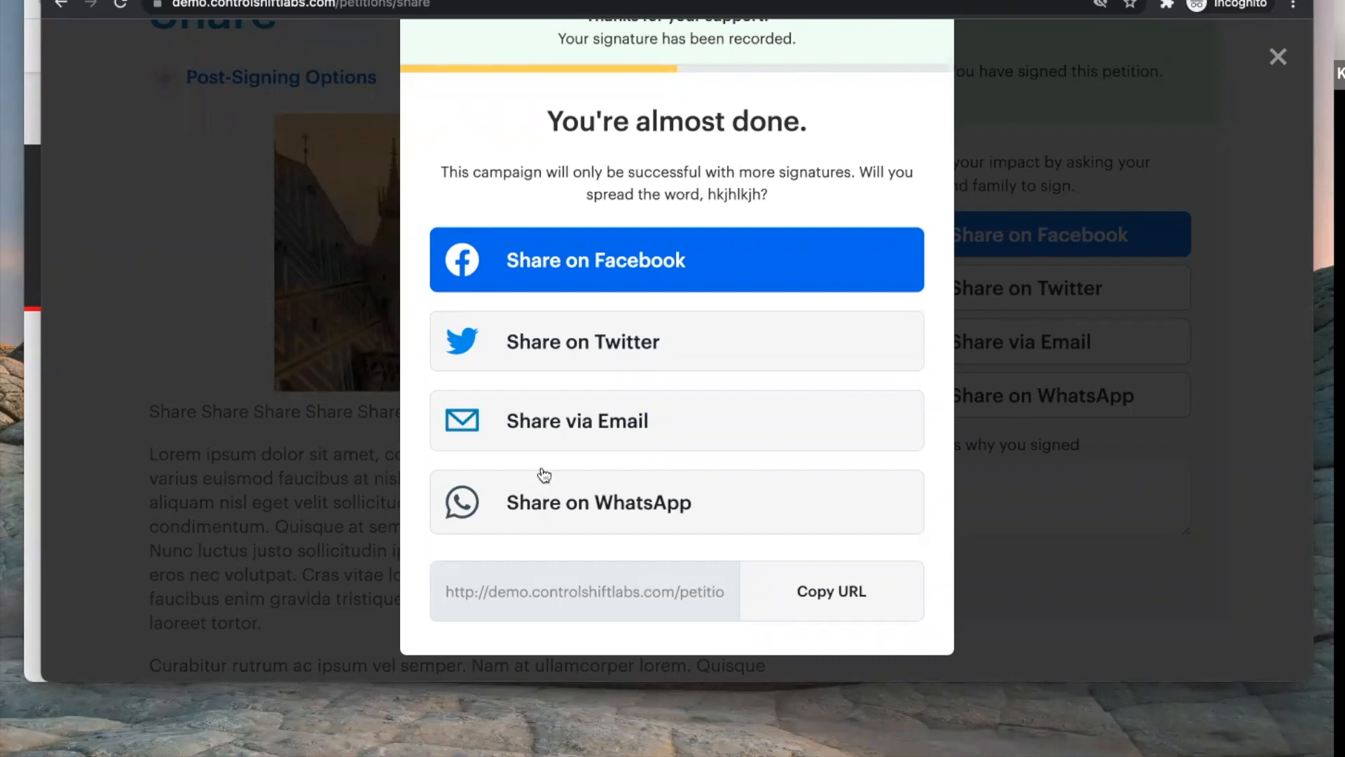
{"action": "scroll", "coordinate": [546, 466], "scroll_direction": "up", "scroll_amount": 2}
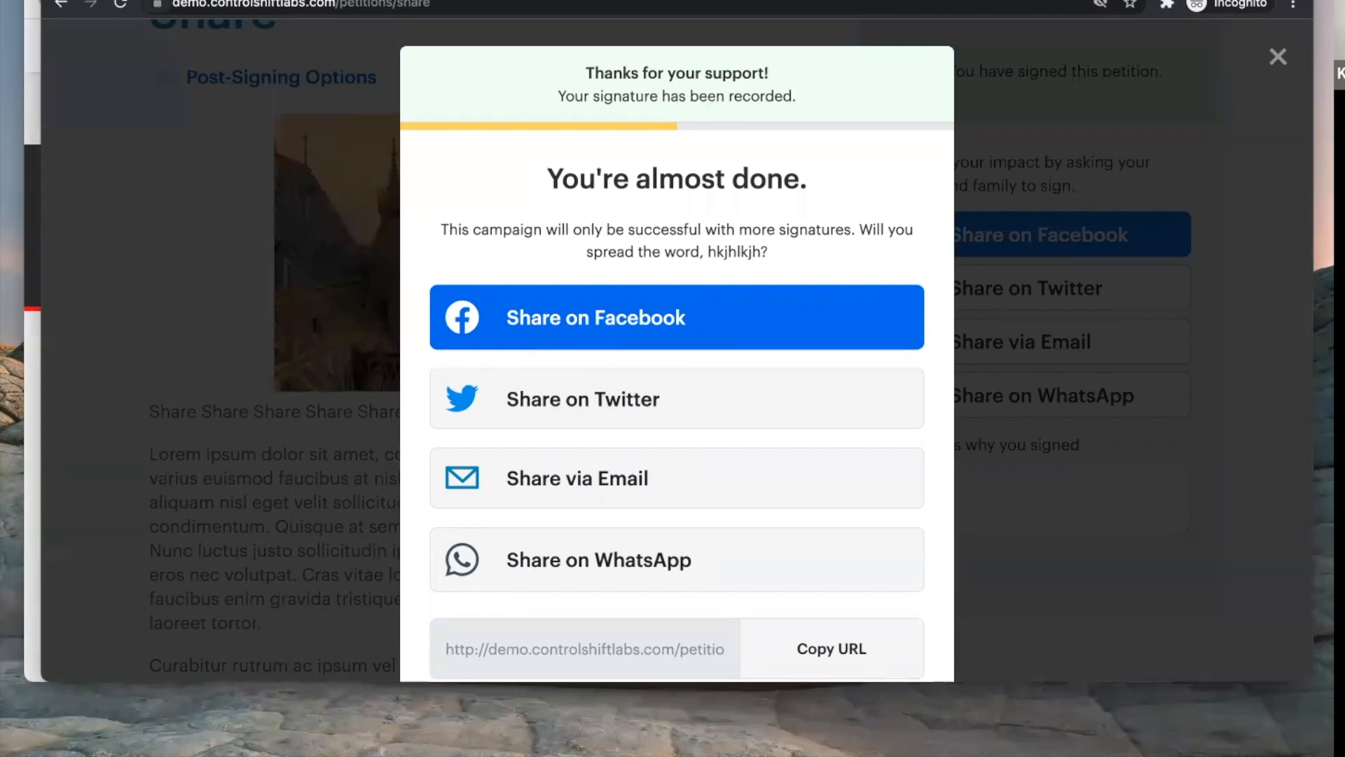
Step: From the Effort, Share > Search petition, open its Post-Signing Options effort and look through the local campaigns
{"action": "left_click", "coordinate": [197, 0]}
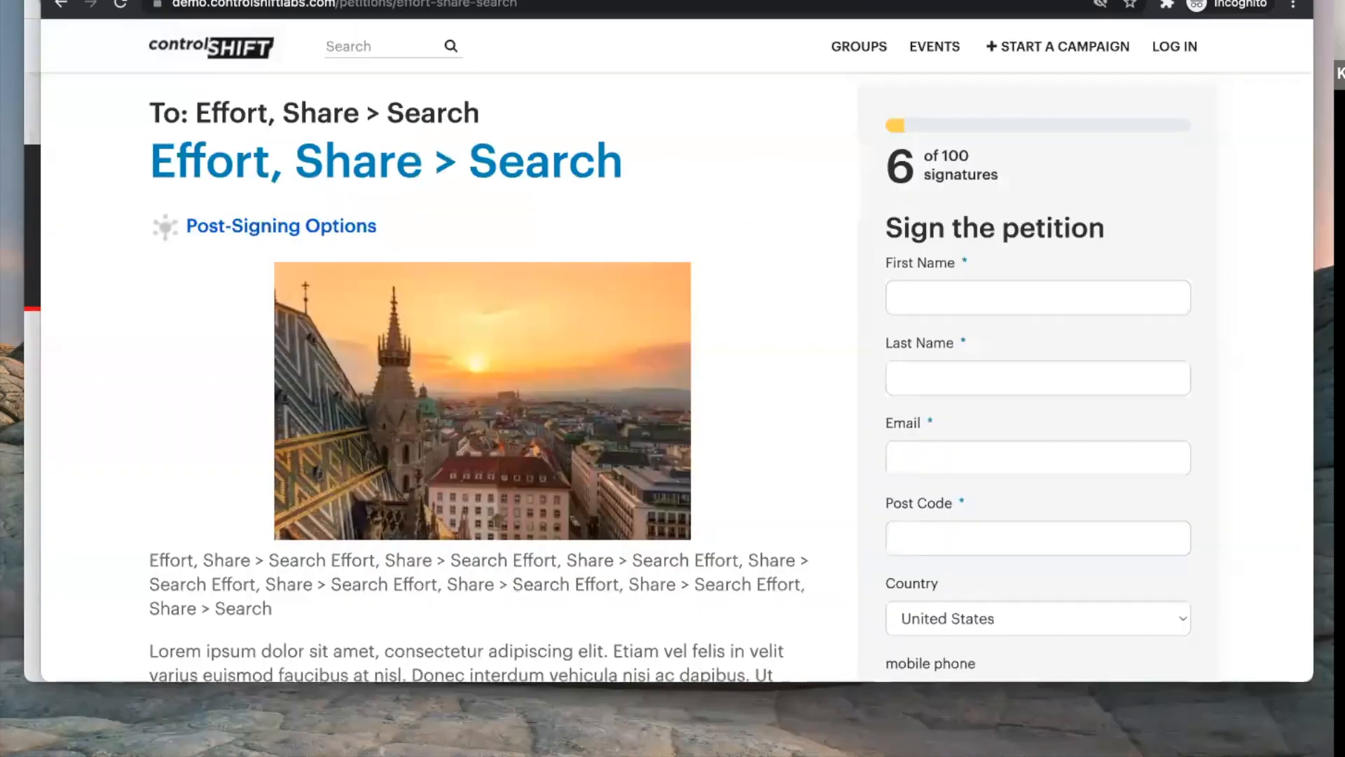
{"action": "left_click", "coordinate": [280, 226]}
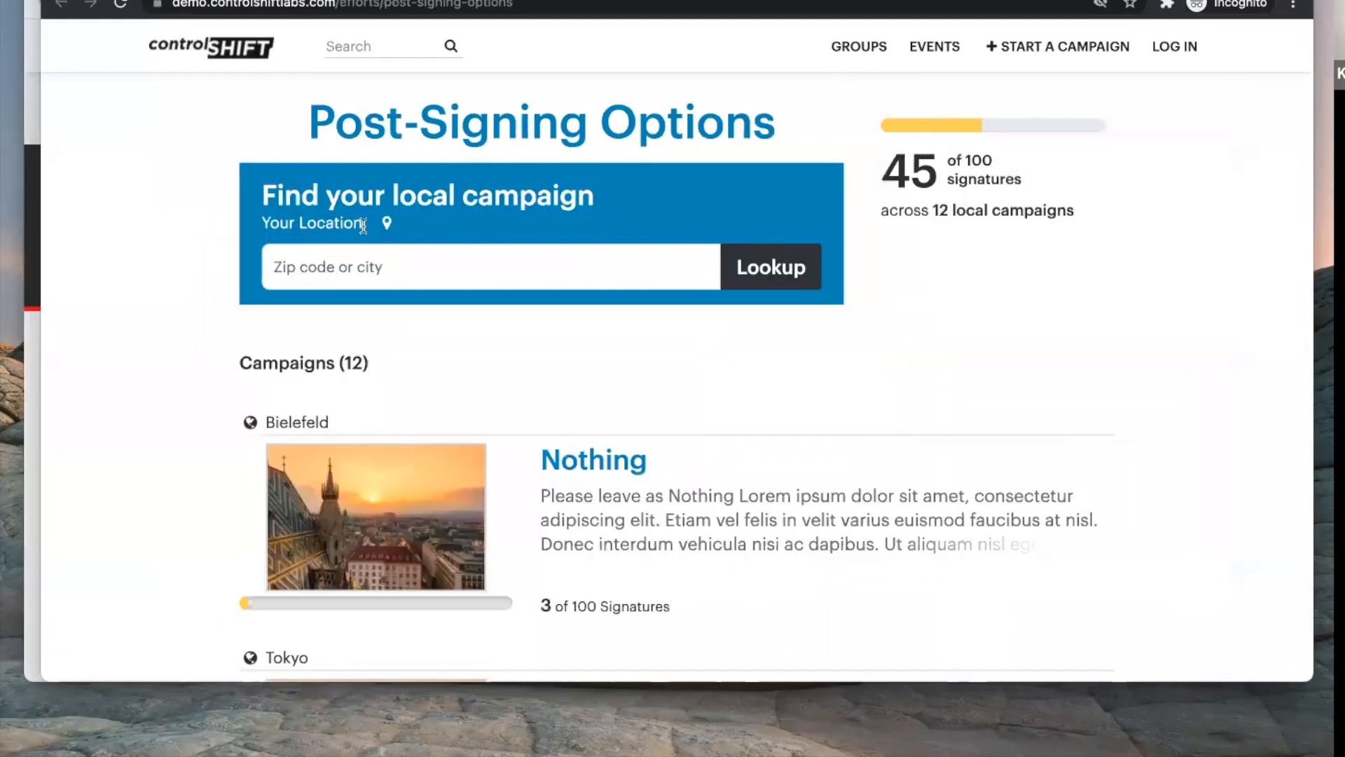
{"action": "scroll", "coordinate": [450, 255], "scroll_direction": "down", "scroll_amount": 3}
{"action": "scroll", "coordinate": [459, 255], "scroll_direction": "up", "scroll_amount": 3}
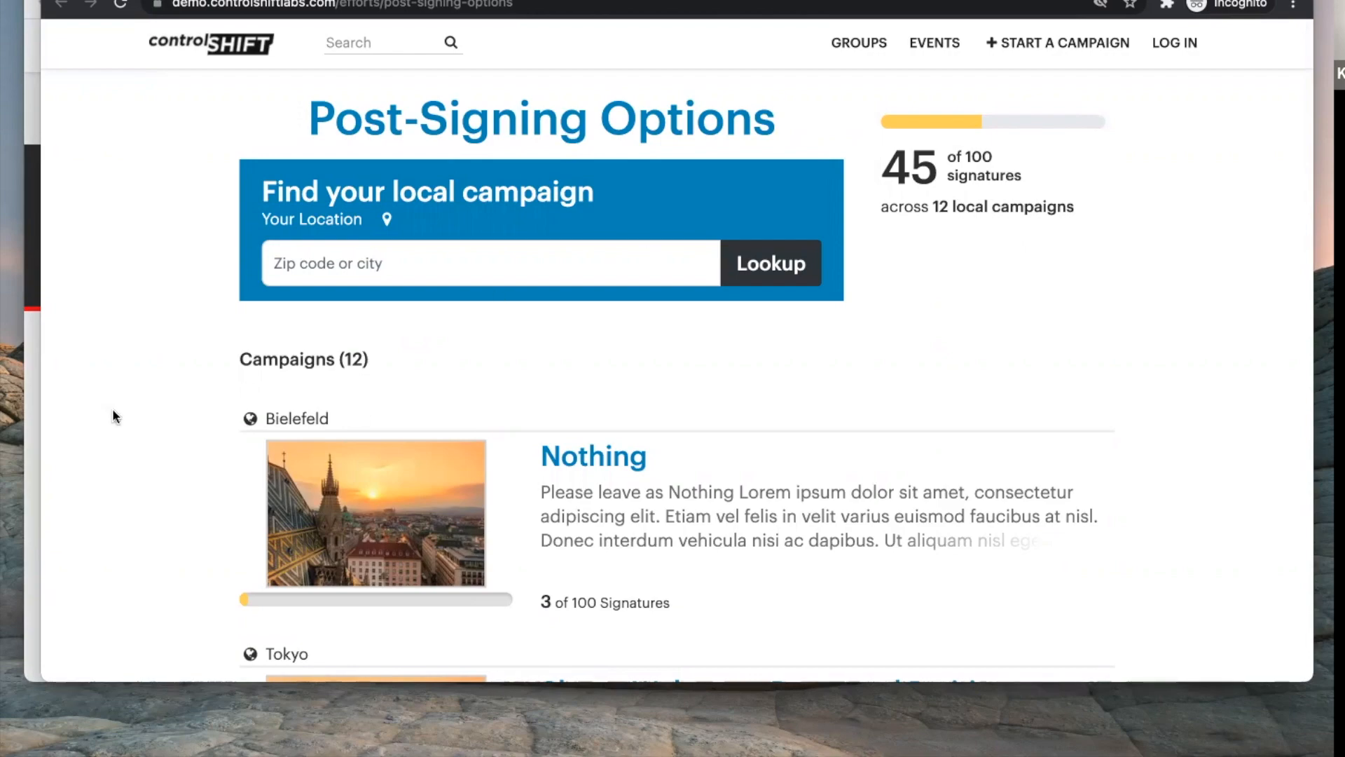
Step: Switch to the logged-in admin window and open the admin settings of the Ban Fracking: Arlington County petition
{"action": "left_click", "coordinate": [28, 418]}
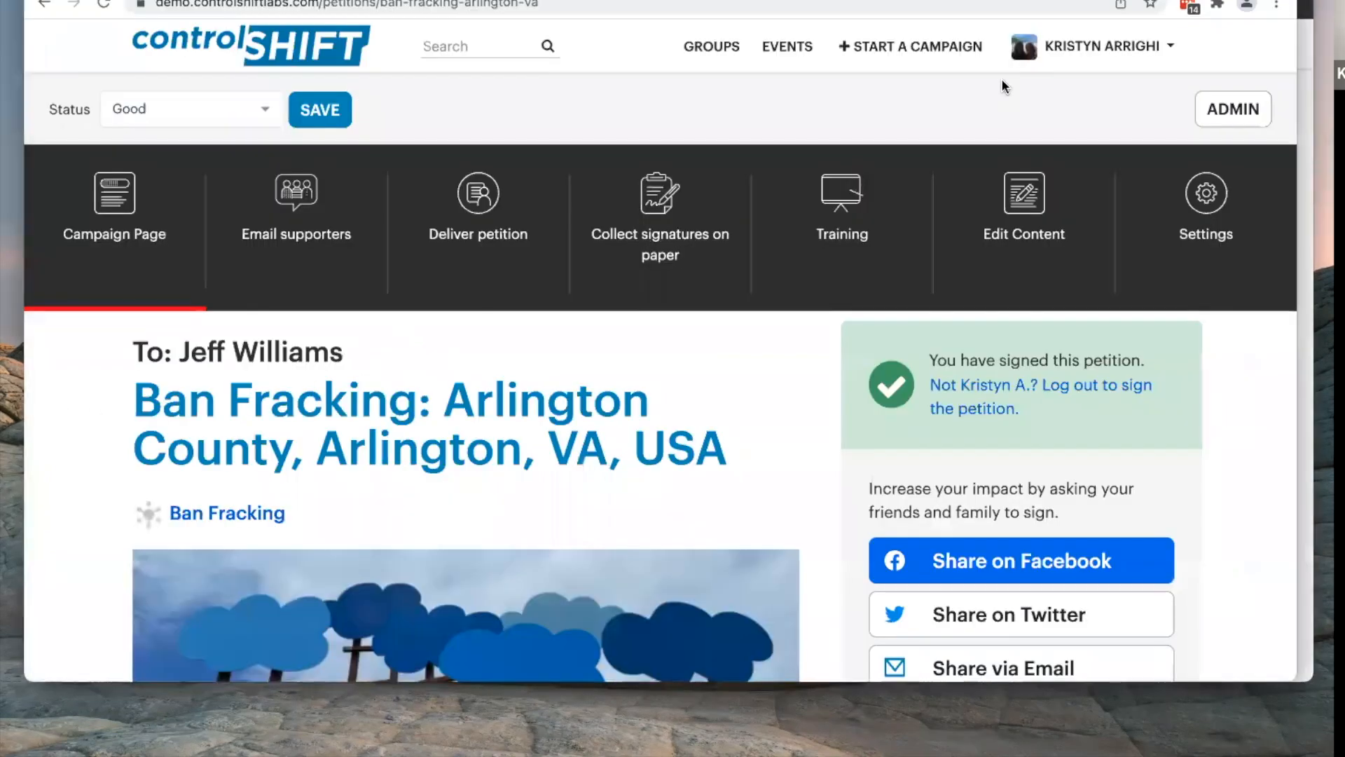
{"action": "left_click", "coordinate": [1225, 116]}
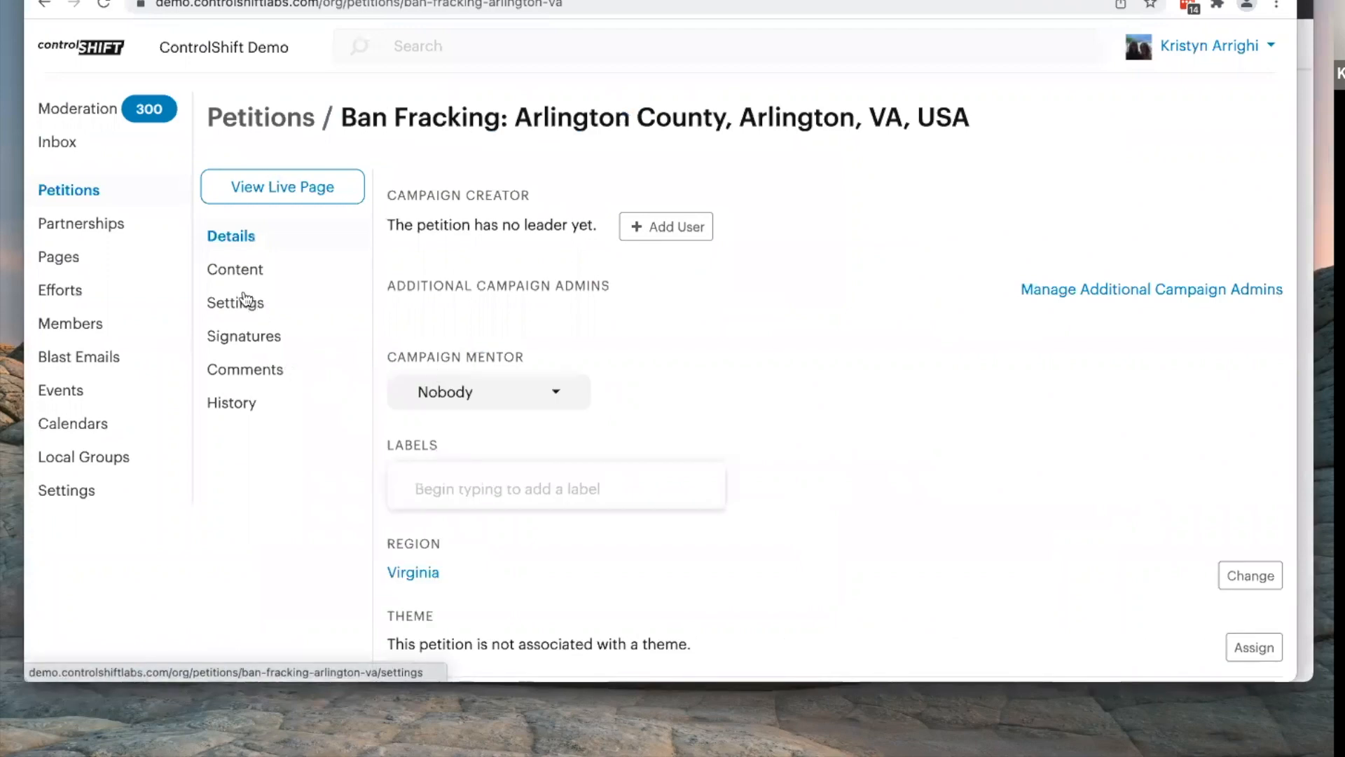
{"action": "left_click", "coordinate": [246, 300]}
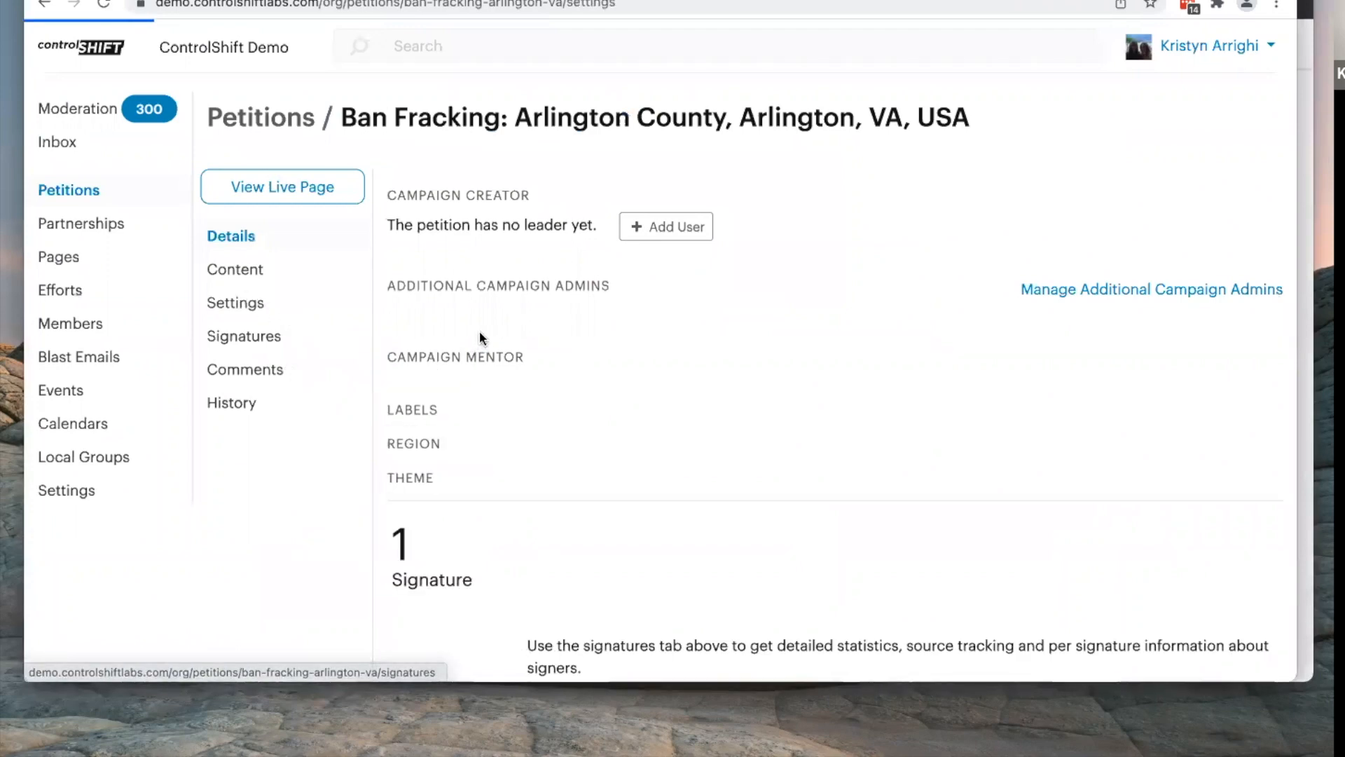
{"action": "scroll", "coordinate": [480, 333], "scroll_direction": "down", "scroll_amount": 2}
{"action": "left_click", "coordinate": [472, 332]}
{"action": "scroll", "coordinate": [460, 340], "scroll_direction": "down", "scroll_amount": 8}
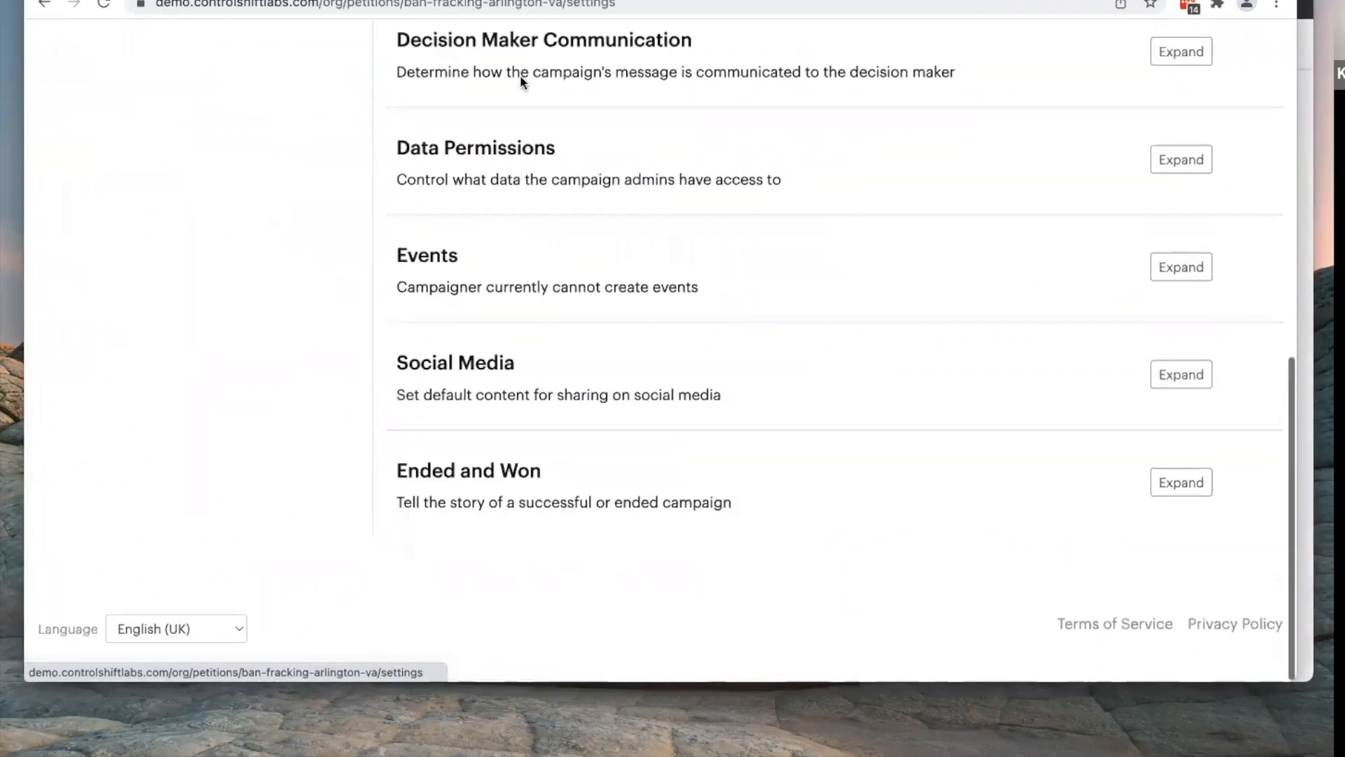
Step: Expand the post-signing actions and choose Share, Redirect for the Ban Fracking petition after trying Share, Welcome
{"action": "scroll", "coordinate": [512, 98], "scroll_direction": "up", "scroll_amount": 4}
{"action": "left_click", "coordinate": [489, 161]}
{"action": "scroll", "coordinate": [543, 199], "scroll_direction": "down", "scroll_amount": 2}
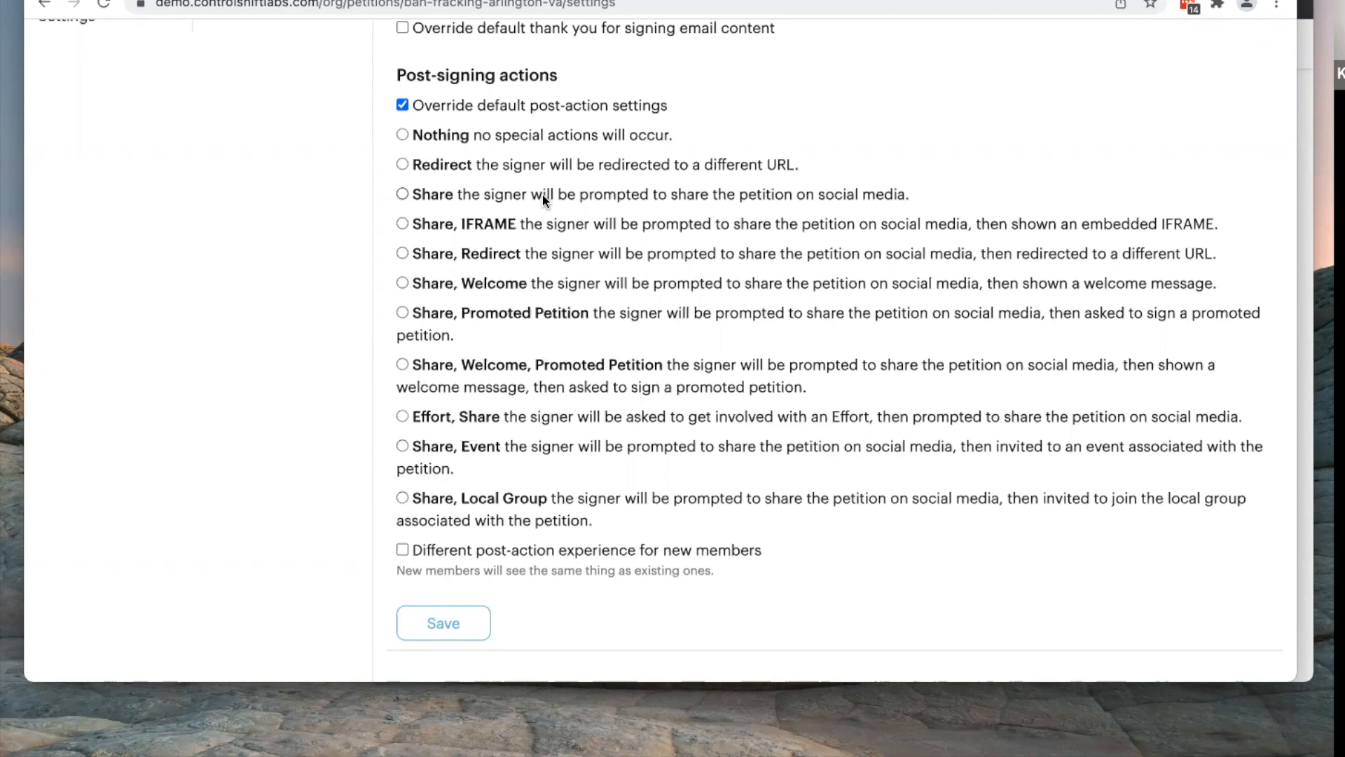
{"action": "left_click", "coordinate": [499, 284]}
{"action": "left_click", "coordinate": [490, 254]}
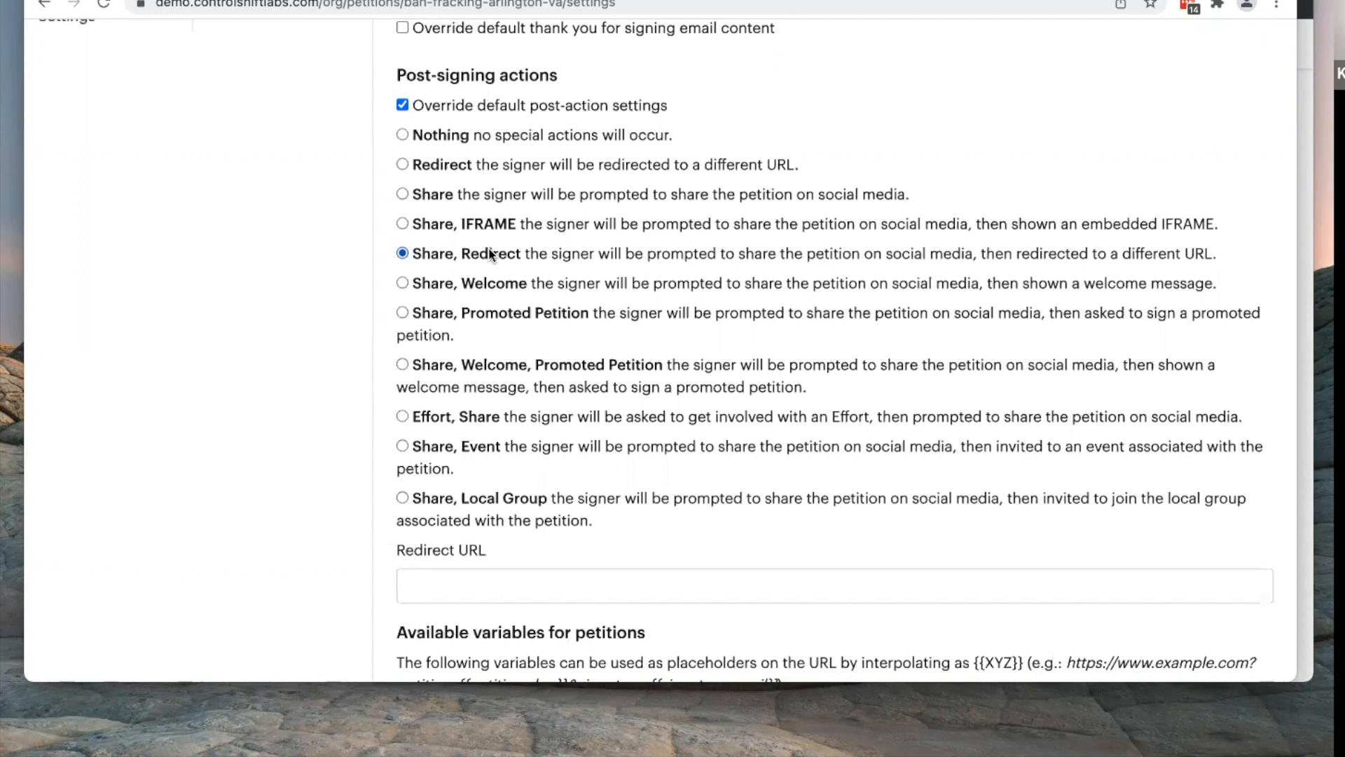
Step: On the Share, IFRAME petition in the incognito window, enter the signer's first name, last name, email and post code
{"action": "left_click", "coordinate": [1305, 165]}
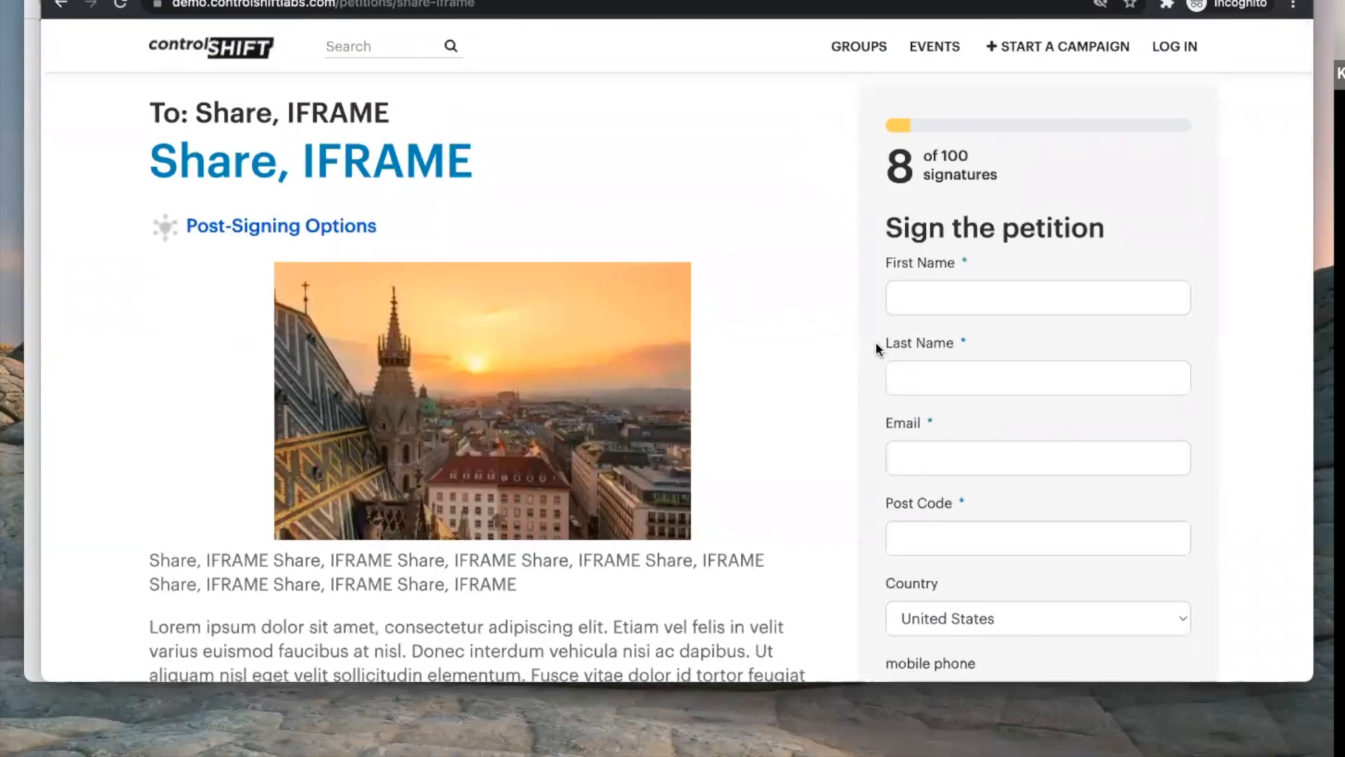
{"action": "left_click", "coordinate": [929, 289]}
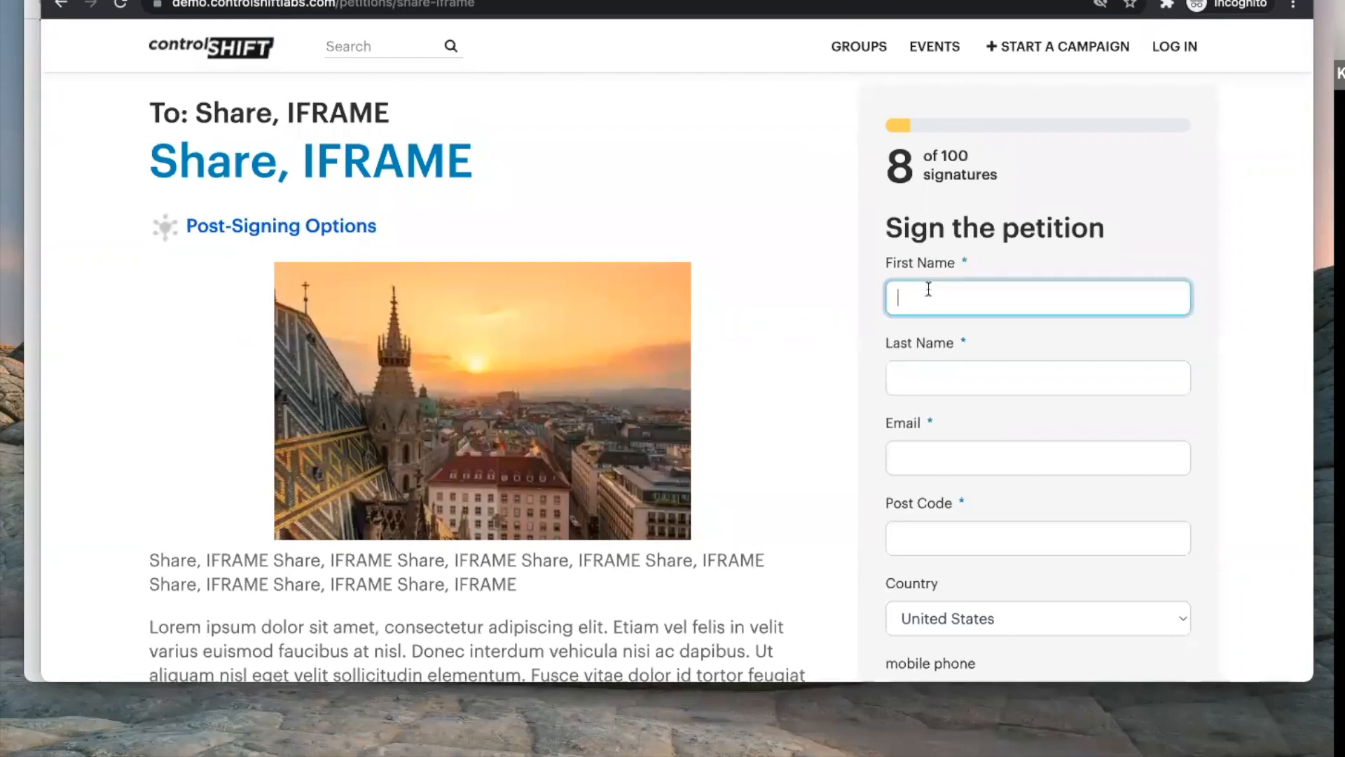
{"action": "type", "text": "dfglkjh"}
{"action": "key", "text": "Tab"}
{"action": "type", "text": "lkjhl"}
{"action": "key", "text": "Tab"}
{"action": "type", "text": "kjh"}
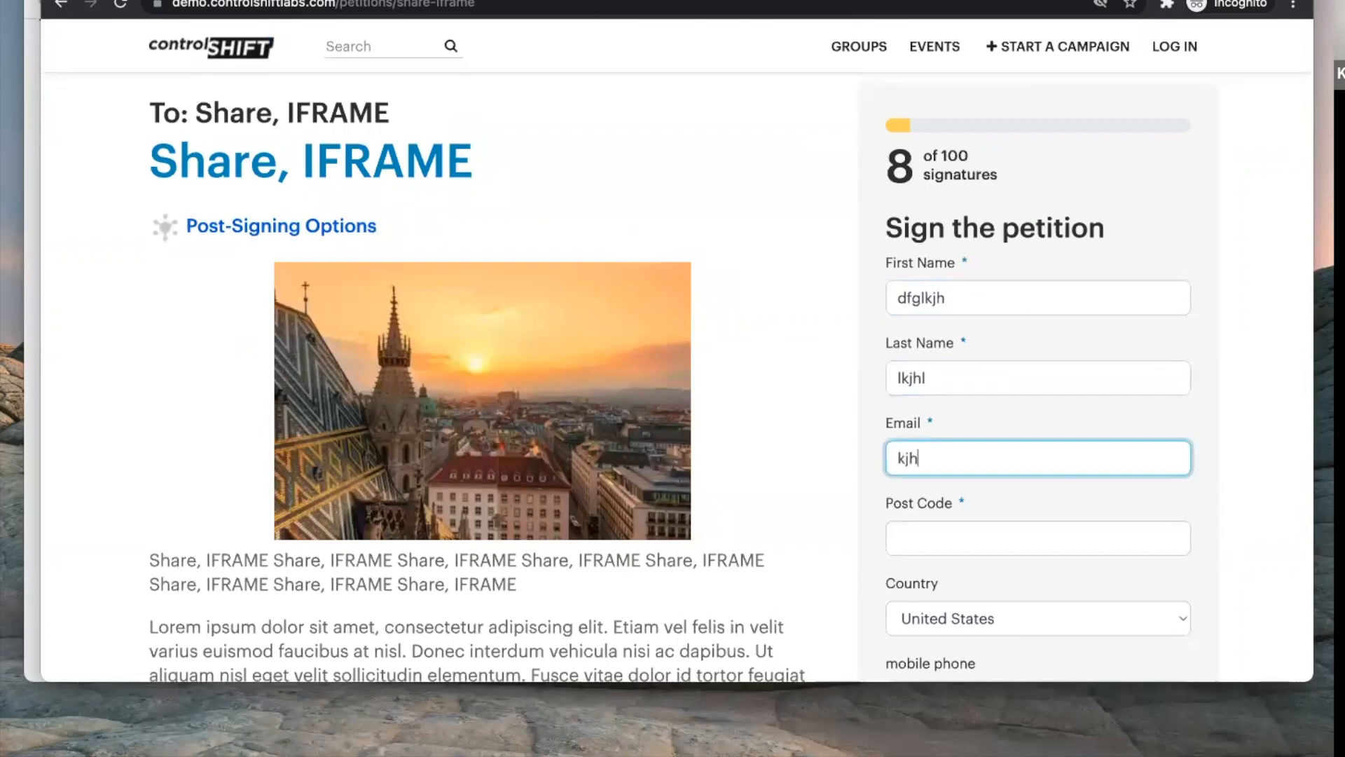
{"action": "type", "text": "lkjh@example.com"}
{"action": "key", "text": "Tab"}
{"action": "type", "text": "12321"}
Step: Sign the Share, IFRAME petition with updates set to Yes and skip the sharing step
{"action": "scroll", "coordinate": [929, 343], "scroll_direction": "down", "scroll_amount": 5}
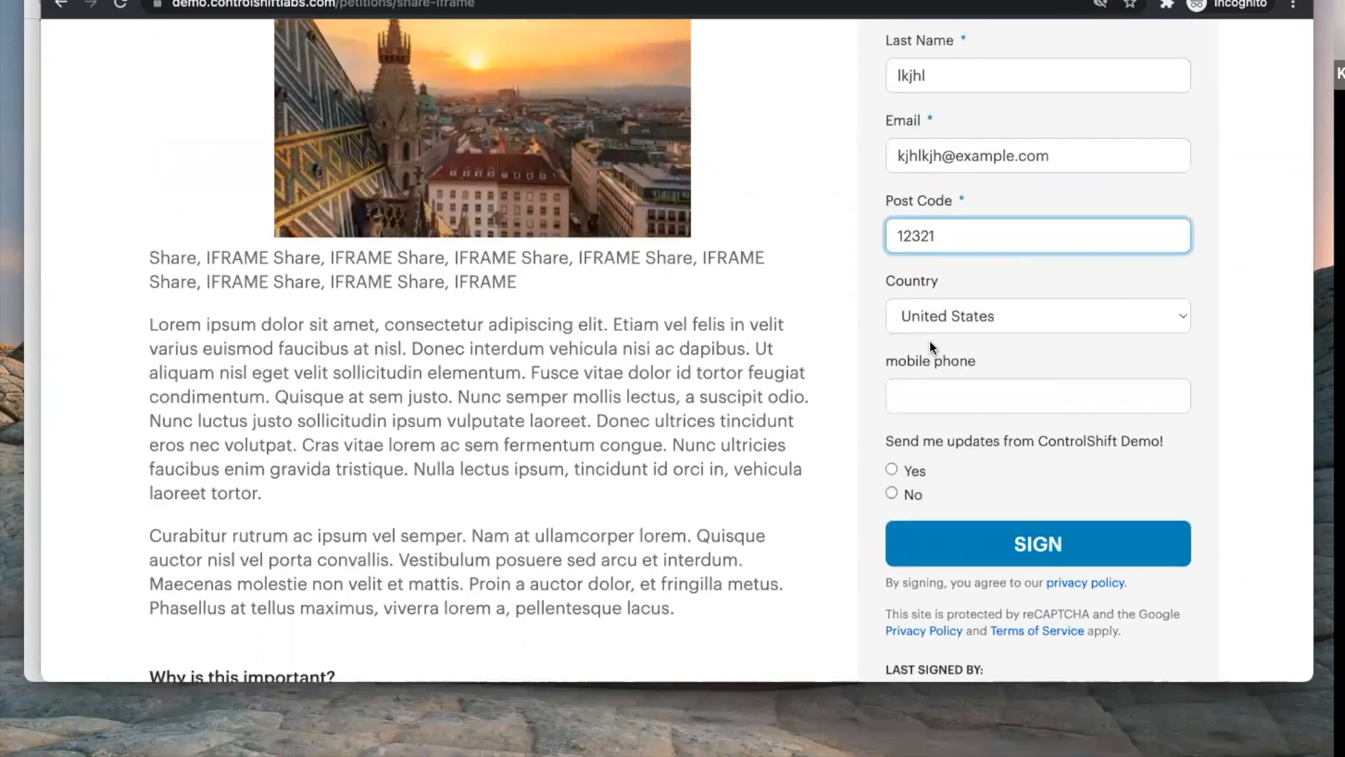
{"action": "left_click", "coordinate": [891, 469]}
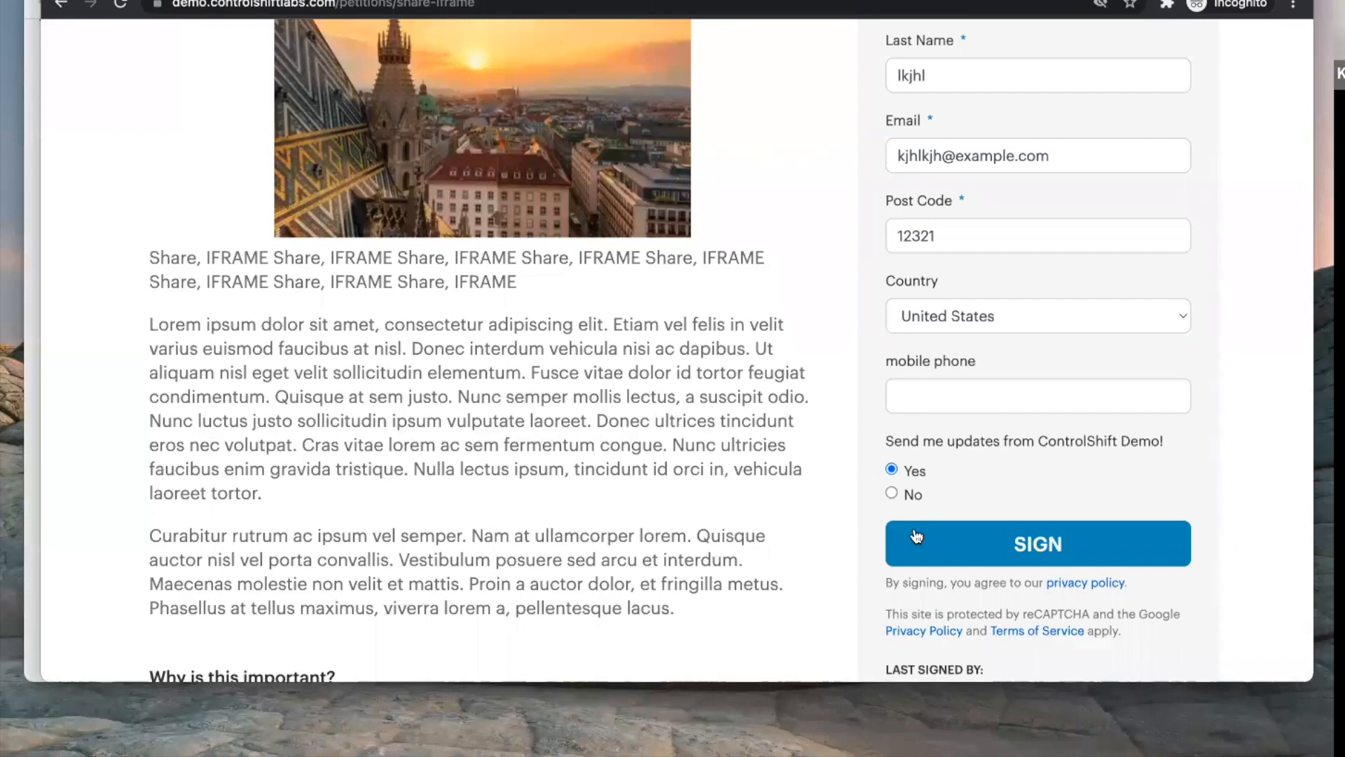
{"action": "left_click", "coordinate": [917, 536]}
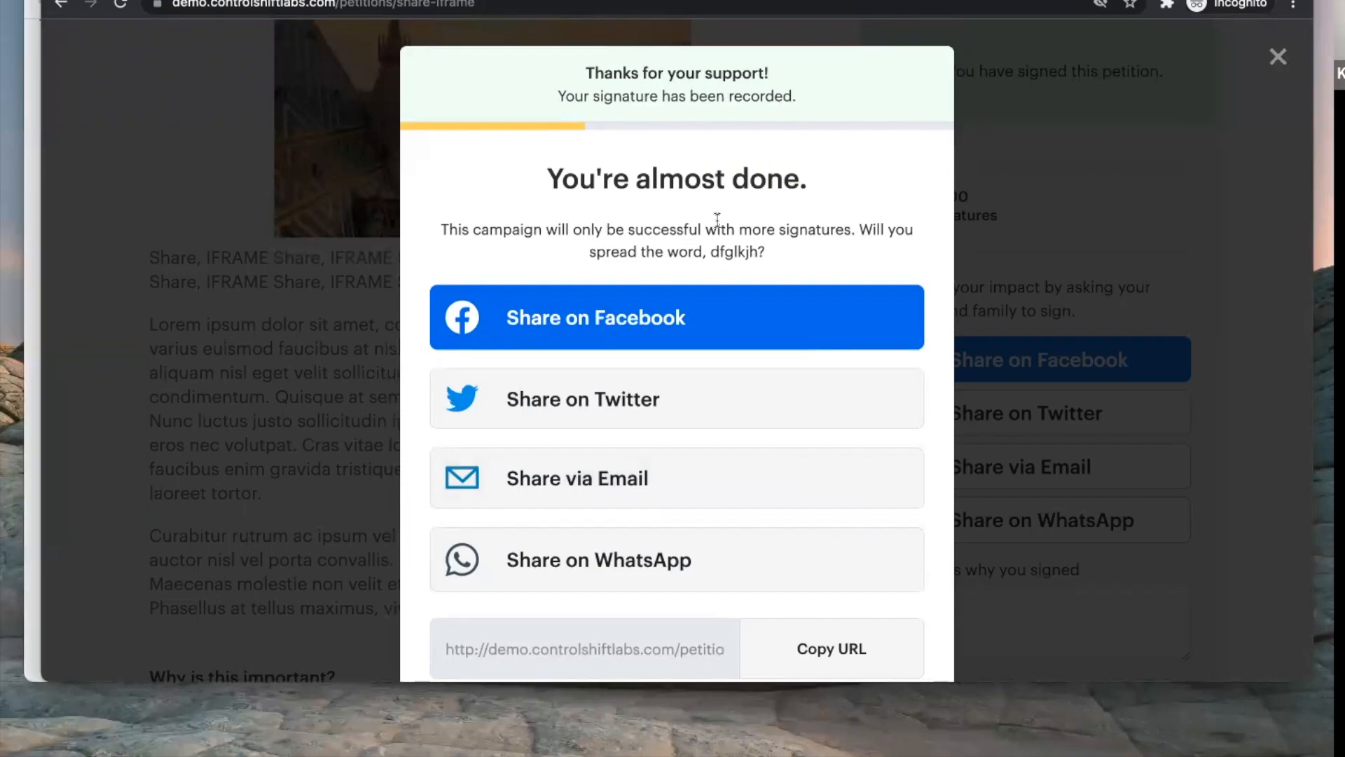
{"action": "scroll", "coordinate": [717, 225], "scroll_direction": "down", "scroll_amount": 3}
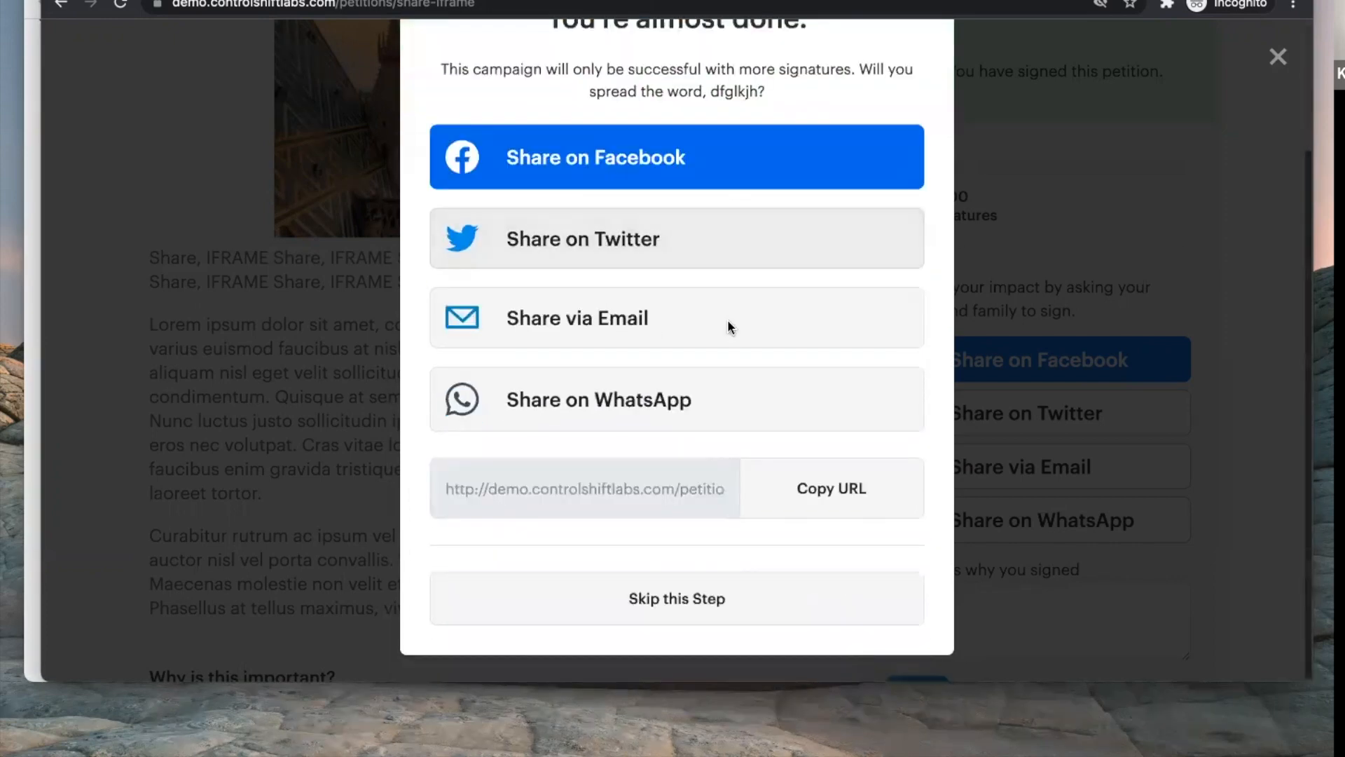
{"action": "left_click", "coordinate": [690, 601]}
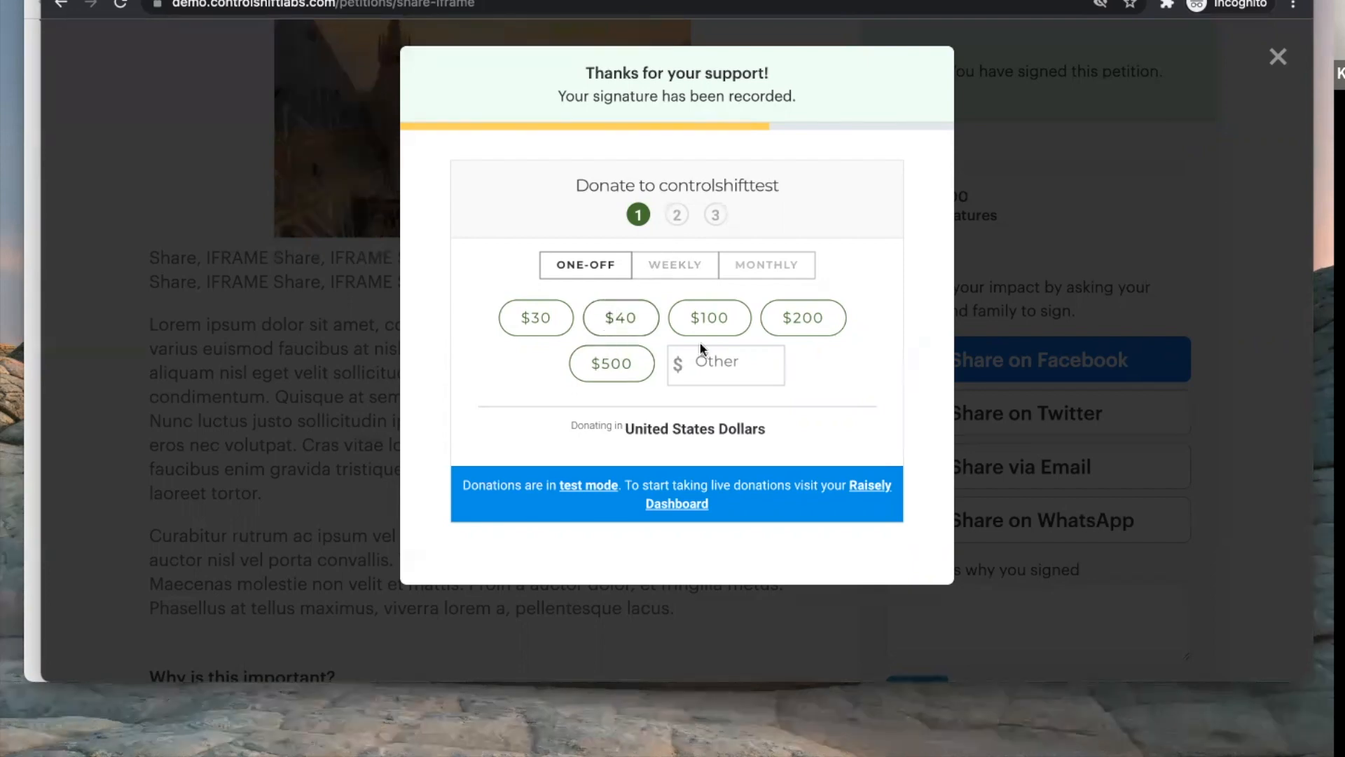
Step: Choose the one-off $100 donation in the embedded form and submit the donor's first name, last name and email
{"action": "left_click", "coordinate": [725, 334]}
{"action": "left_click", "coordinate": [645, 333]}
{"action": "type", "text": "fghgf"}
{"action": "left_click", "coordinate": [626, 377]}
{"action": "type", "text": "hgfhfgh"}
{"action": "left_click", "coordinate": [593, 417]}
{"action": "type", "text": "f"}
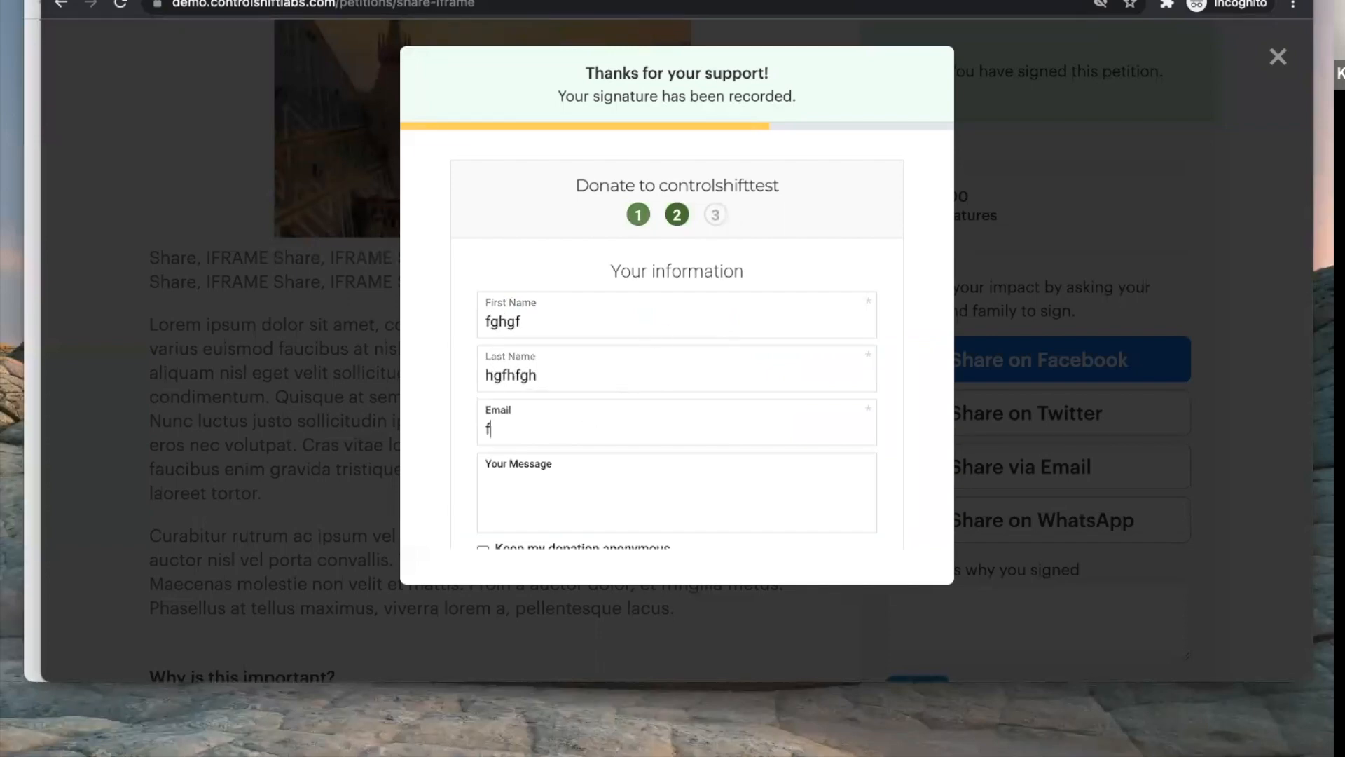
{"action": "type", "text": "gdg@example.com"}
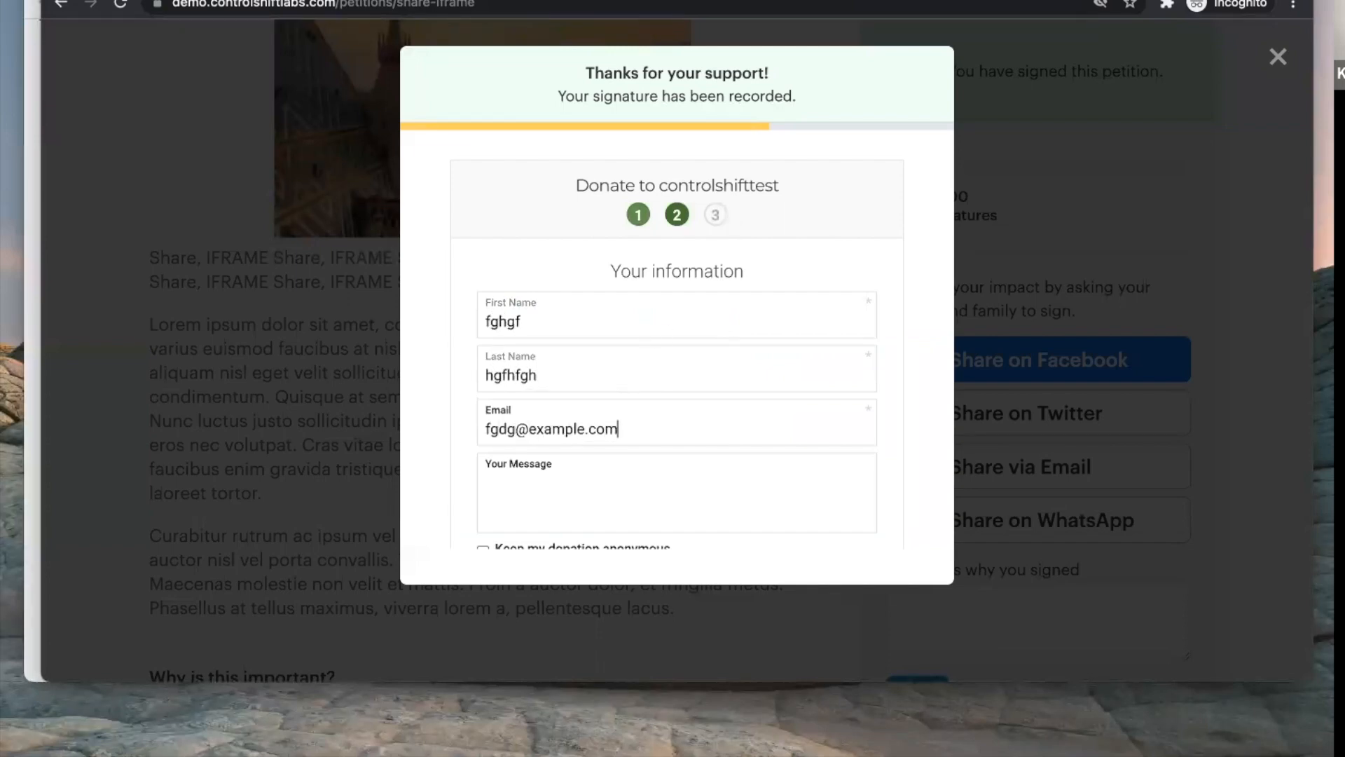
{"action": "scroll", "coordinate": [560, 457], "scroll_direction": "down", "scroll_amount": 1}
{"action": "scroll", "coordinate": [560, 457], "scroll_direction": "down", "scroll_amount": 2}
{"action": "left_click", "coordinate": [632, 540]}
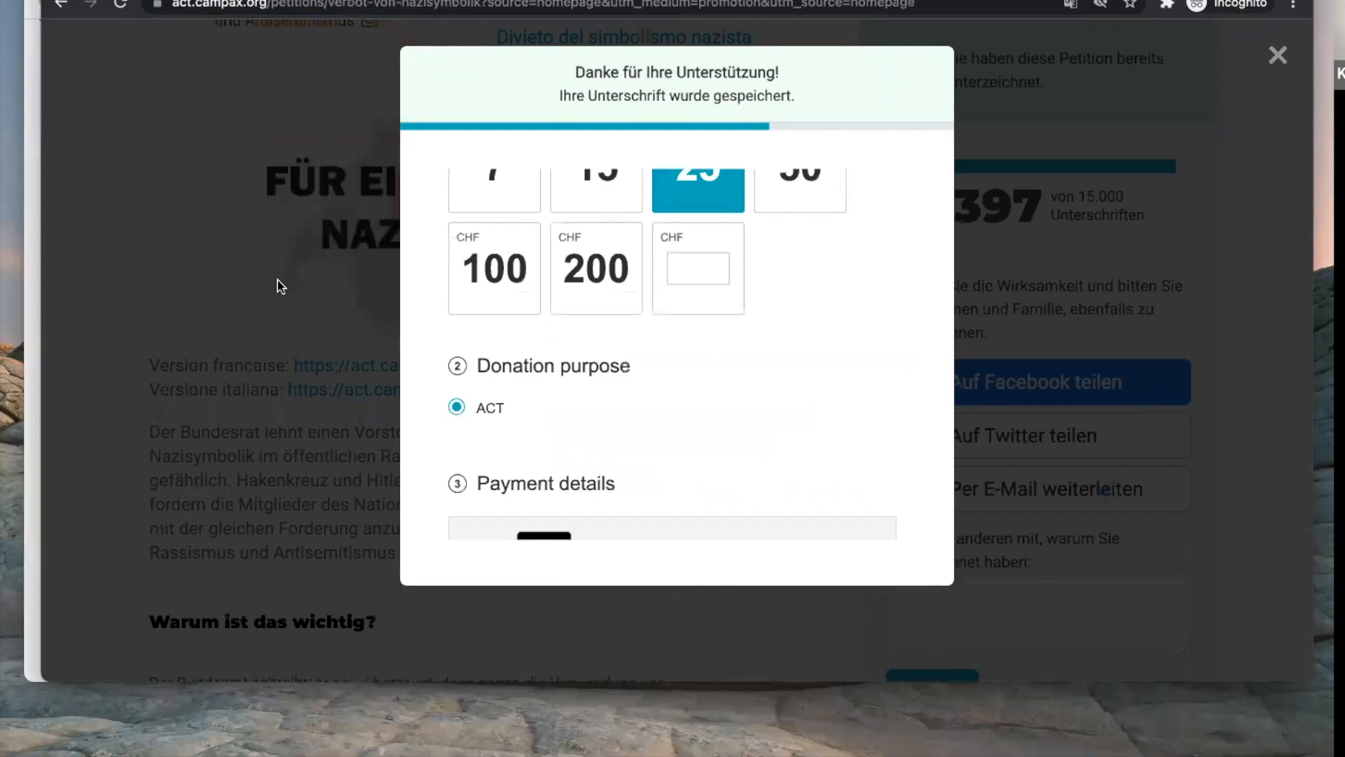
Step: Reload the Verbot von Nazisymbolik petition, sign it with the Ja email-update option and skip sharing
{"action": "left_click", "coordinate": [283, 278]}
{"action": "left_click", "coordinate": [122, 8]}
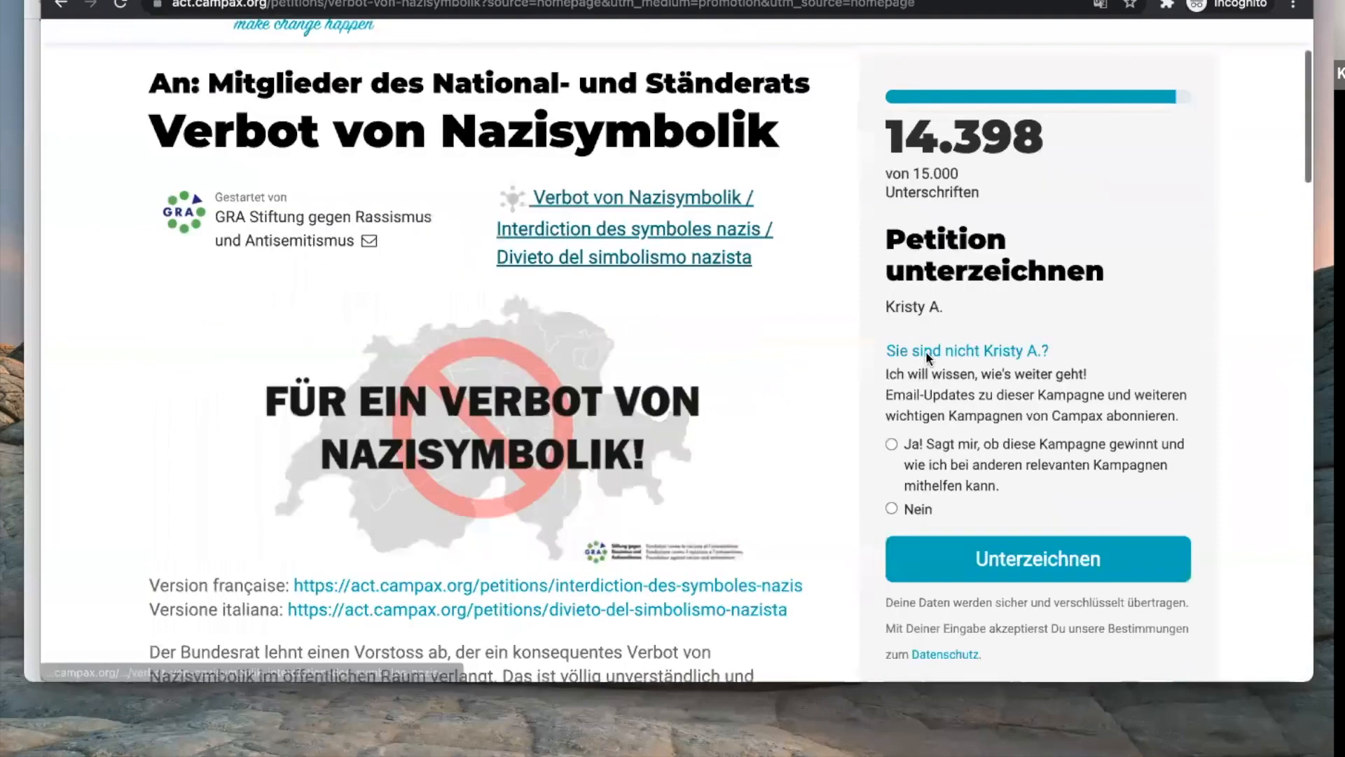
{"action": "left_click", "coordinate": [916, 416]}
{"action": "left_click", "coordinate": [974, 541]}
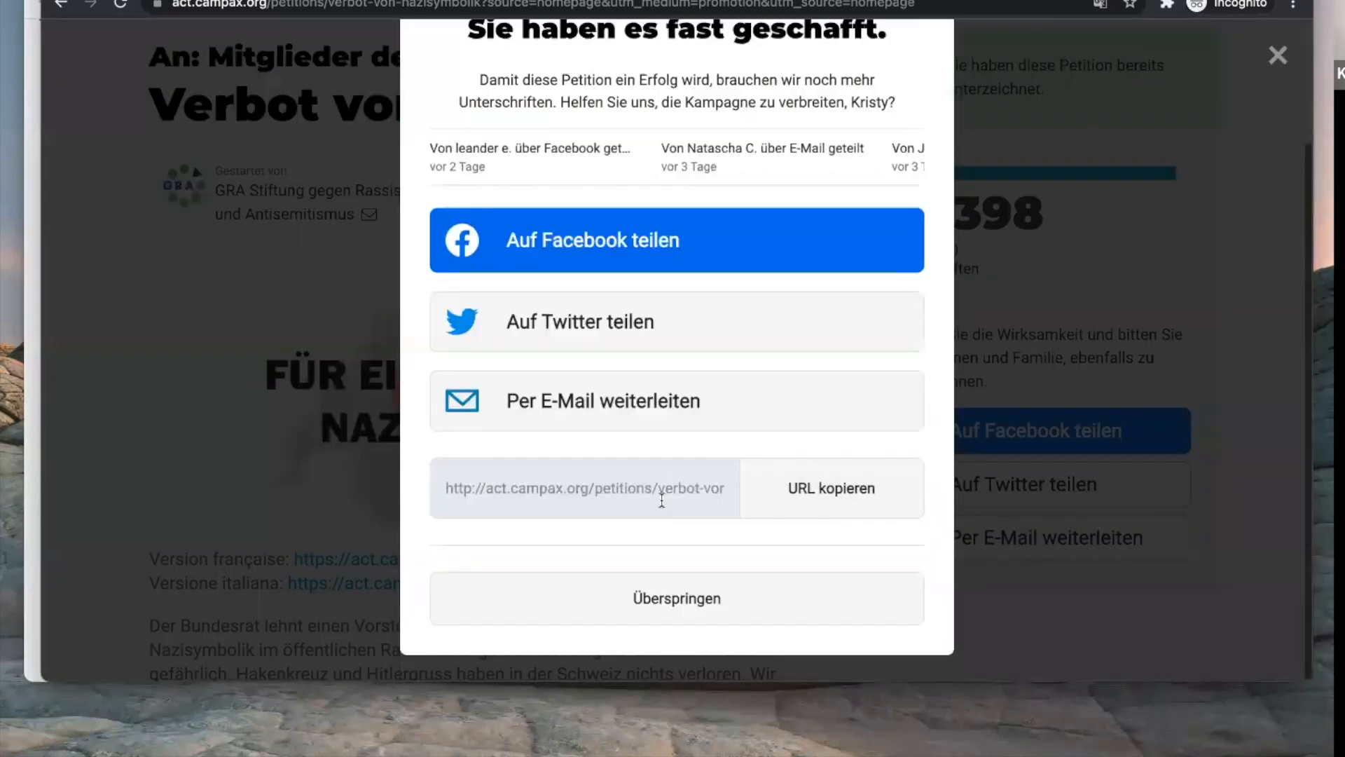
{"action": "left_click", "coordinate": [670, 587]}
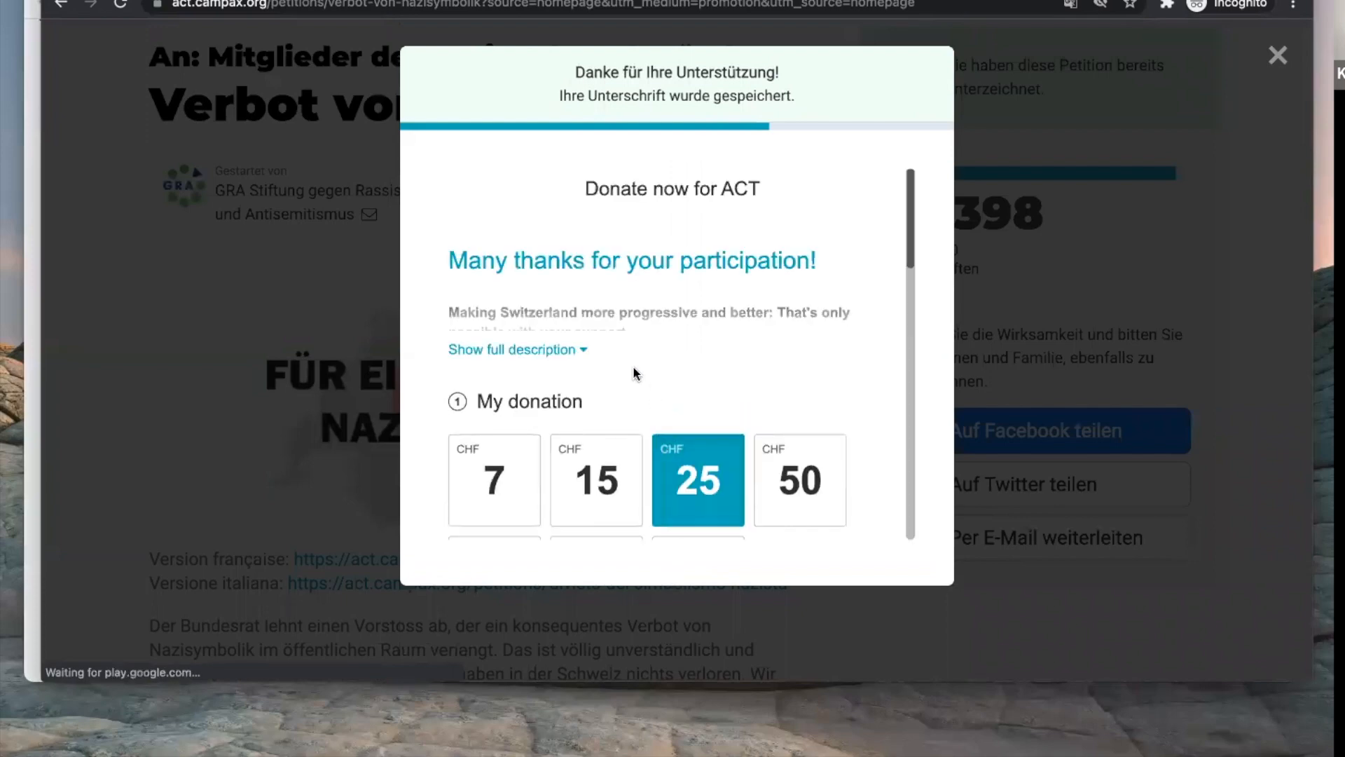
Step: Show the full description in the embedded ACT donation form and review its amounts, purpose, payment and contact sections
{"action": "left_click", "coordinate": [546, 348]}
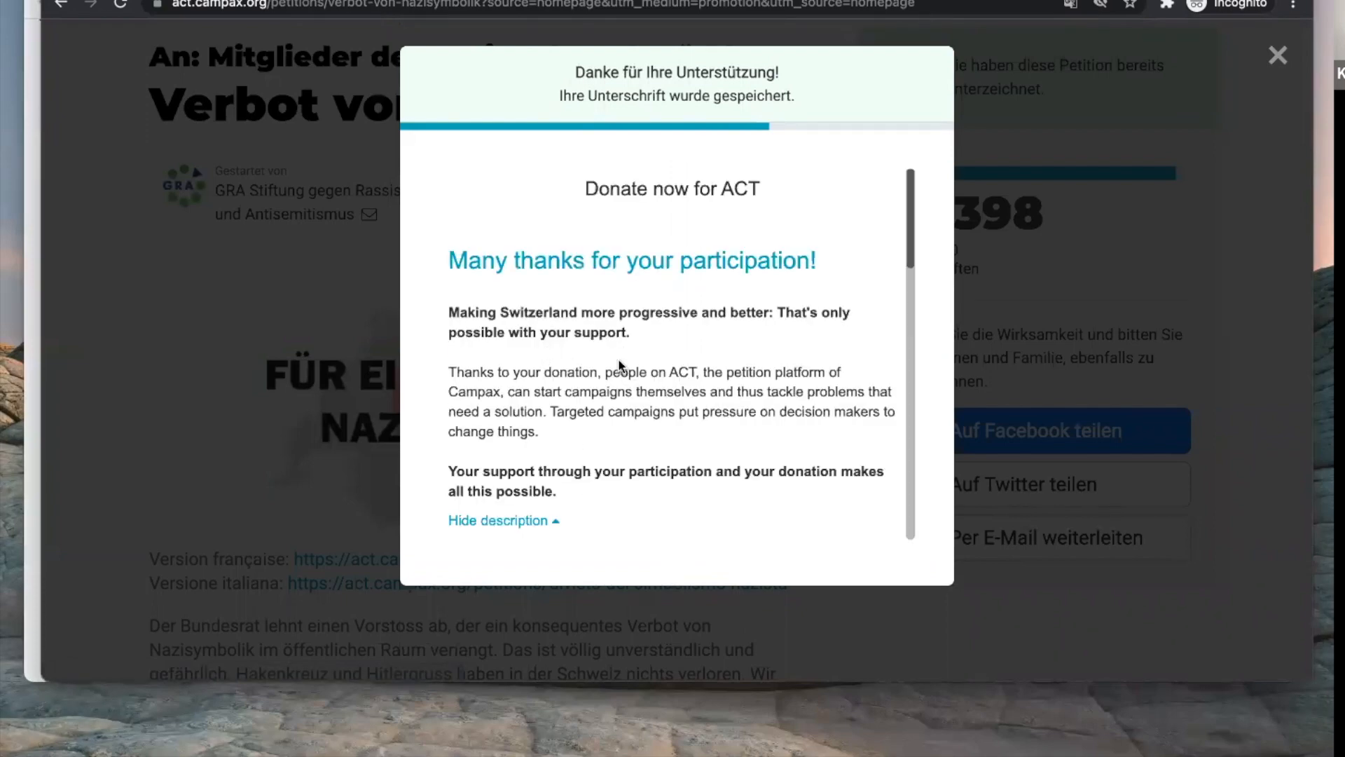
{"action": "scroll", "coordinate": [620, 365], "scroll_direction": "down", "scroll_amount": 3}
{"action": "scroll", "coordinate": [620, 364], "scroll_direction": "down", "scroll_amount": 6}
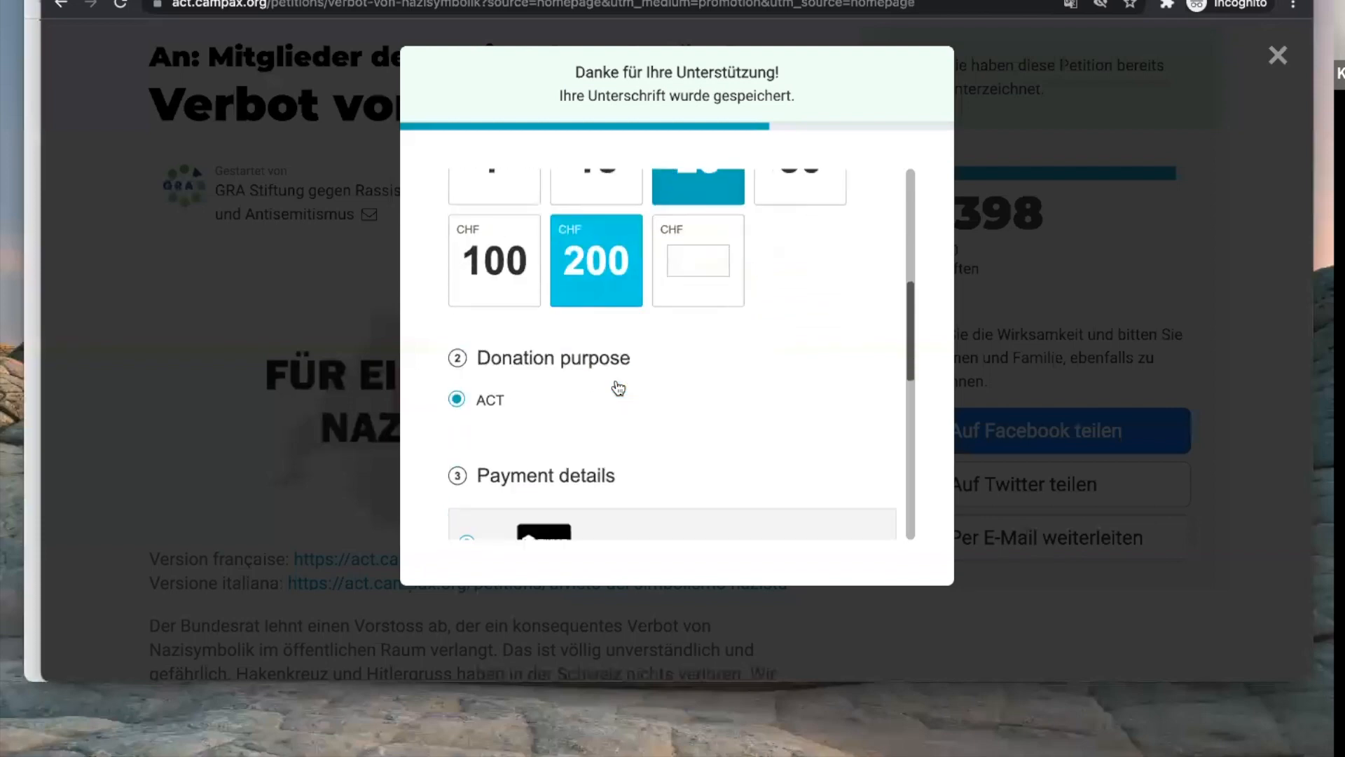
{"action": "scroll", "coordinate": [616, 386], "scroll_direction": "down", "scroll_amount": 10}
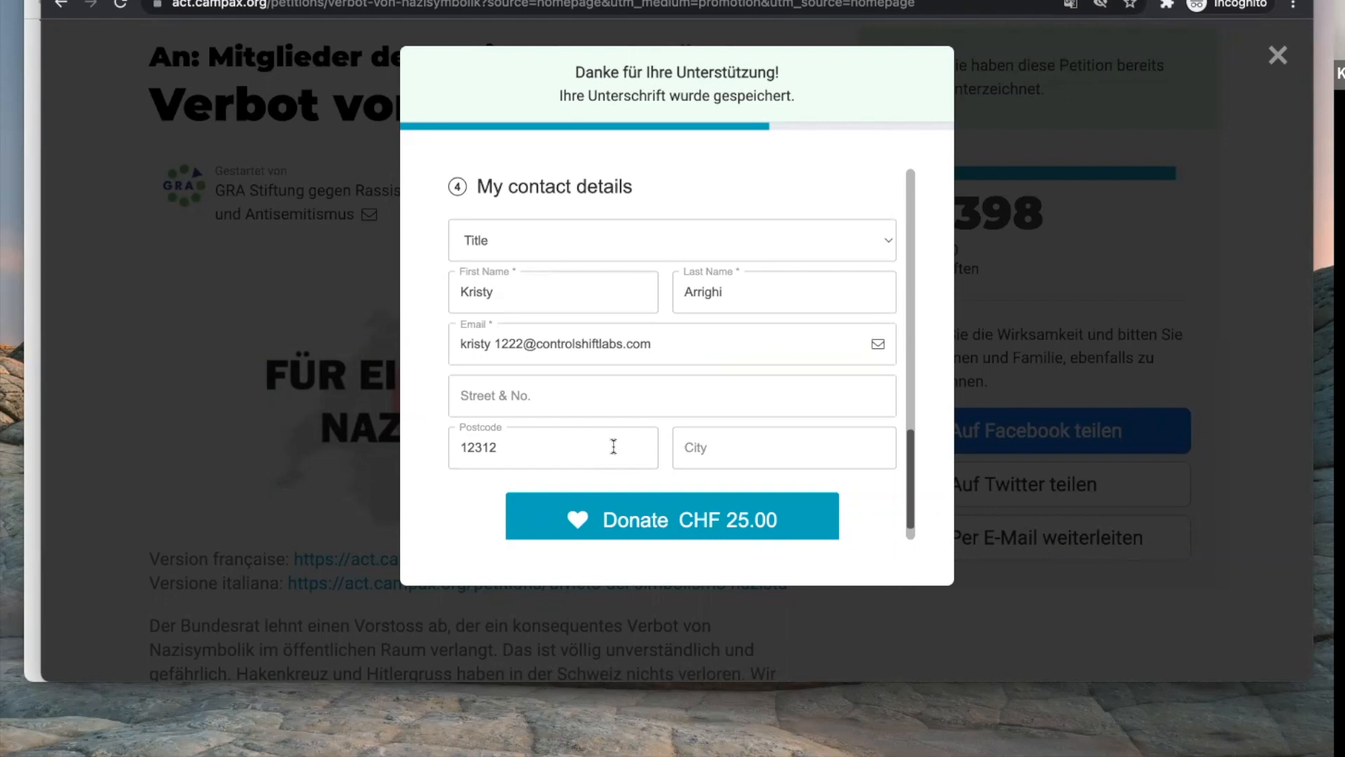
{"action": "scroll", "coordinate": [650, 383], "scroll_direction": "up", "scroll_amount": 10}
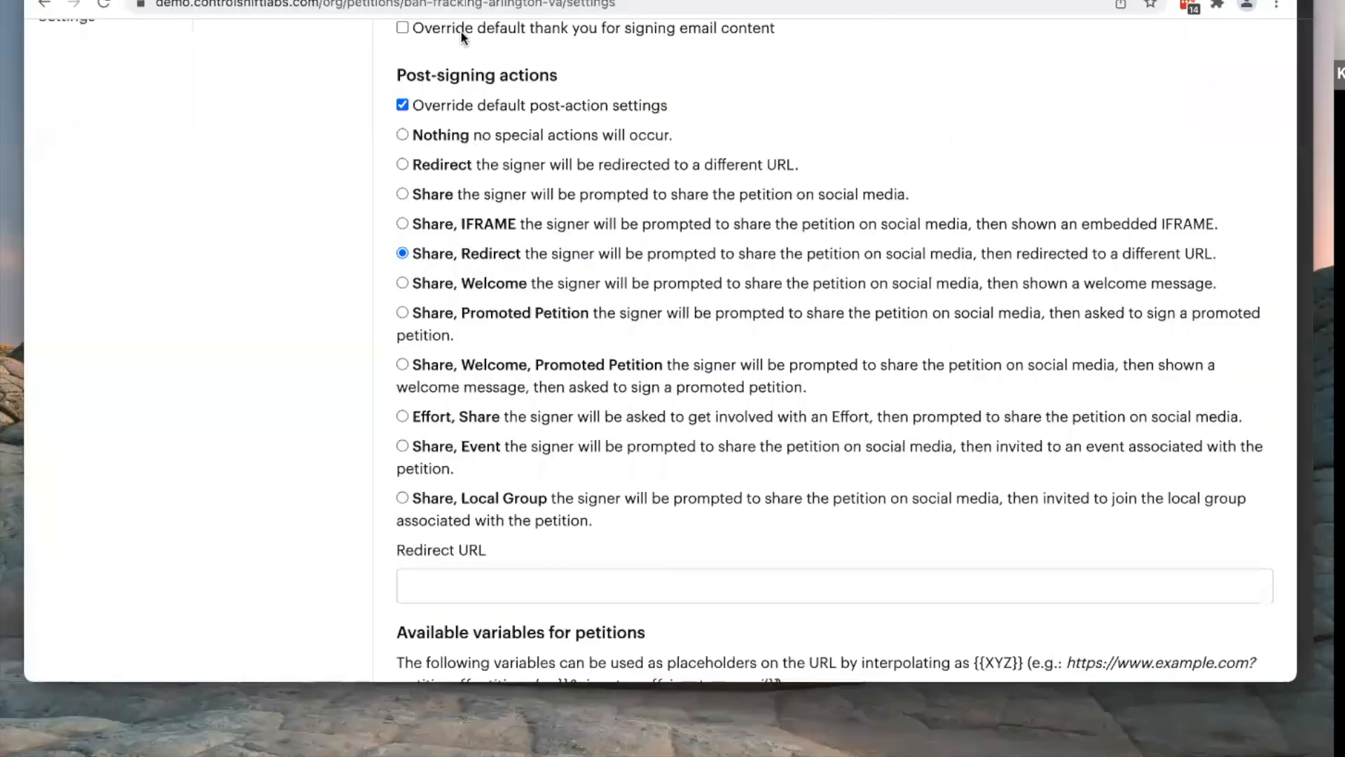
Step: Switch to the Effort, Share > Search petition, sign it with updates set to Yes, and close the local campaign prompt
{"action": "key", "text": "ctrl+Up"}
{"action": "left_click", "coordinate": [216, 524]}
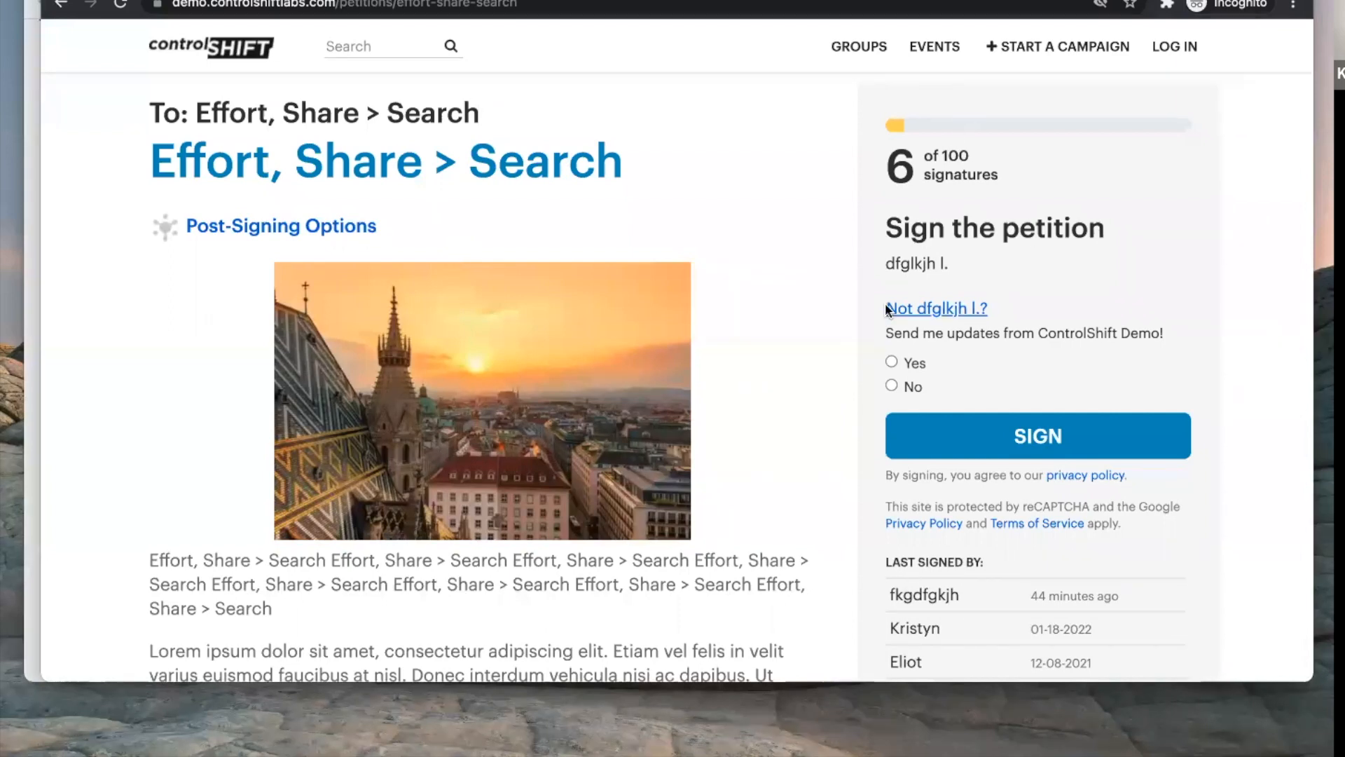
{"action": "left_click", "coordinate": [900, 361]}
{"action": "left_click", "coordinate": [948, 426]}
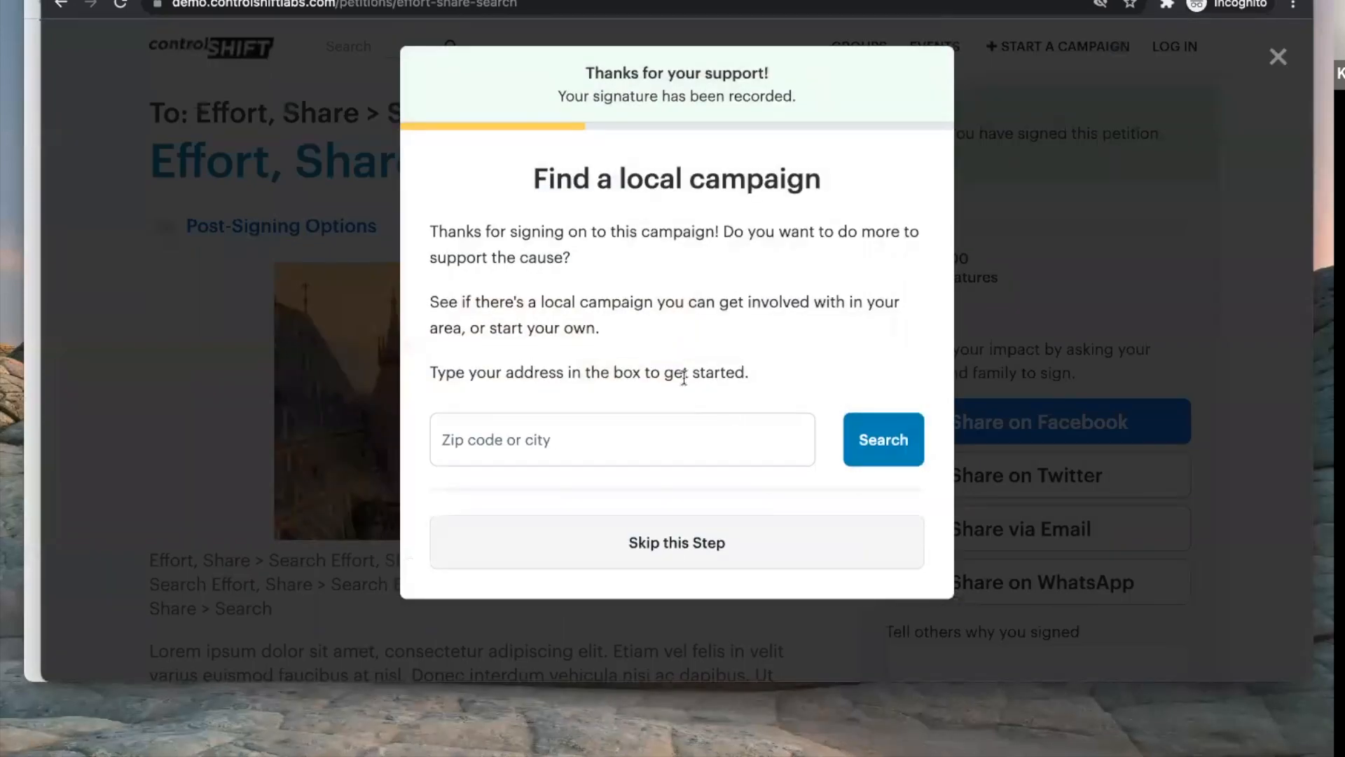
{"action": "left_click", "coordinate": [652, 460]}
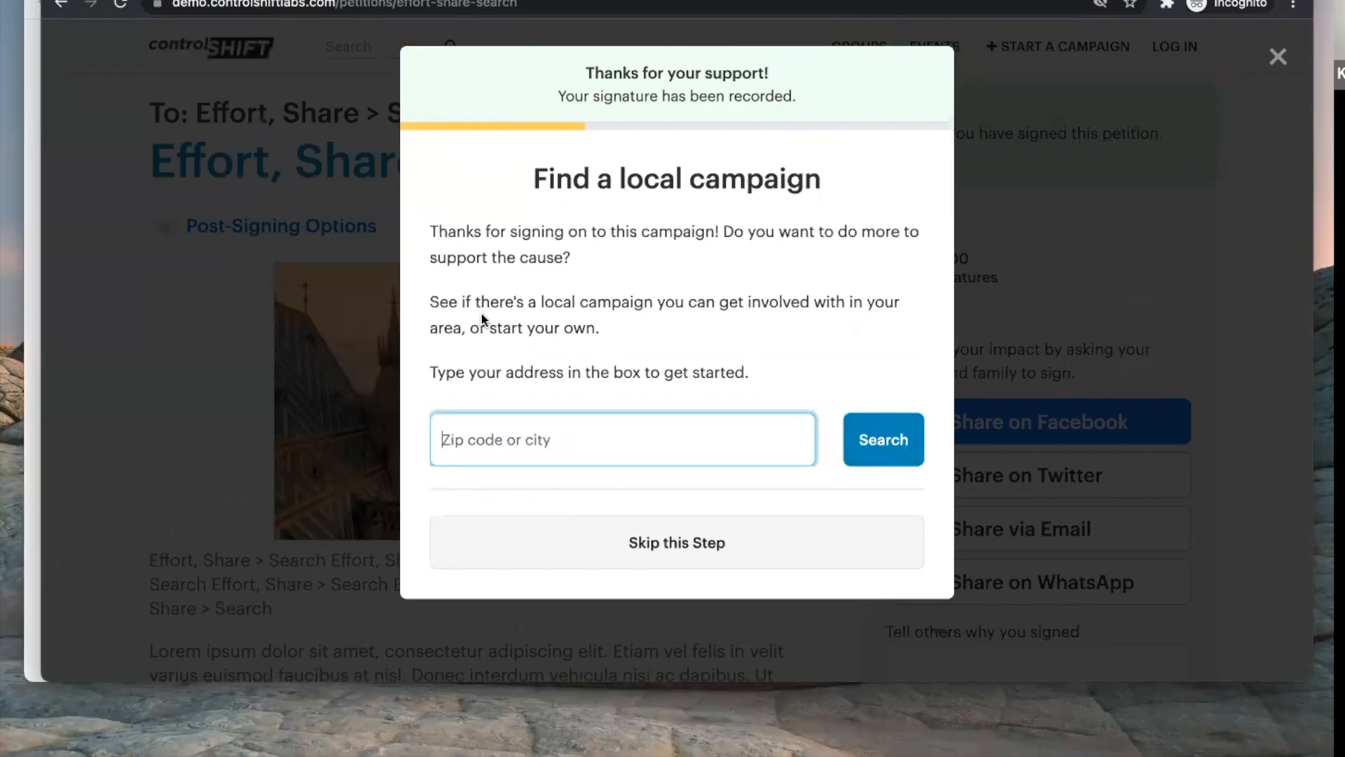
{"action": "left_click", "coordinate": [326, 366]}
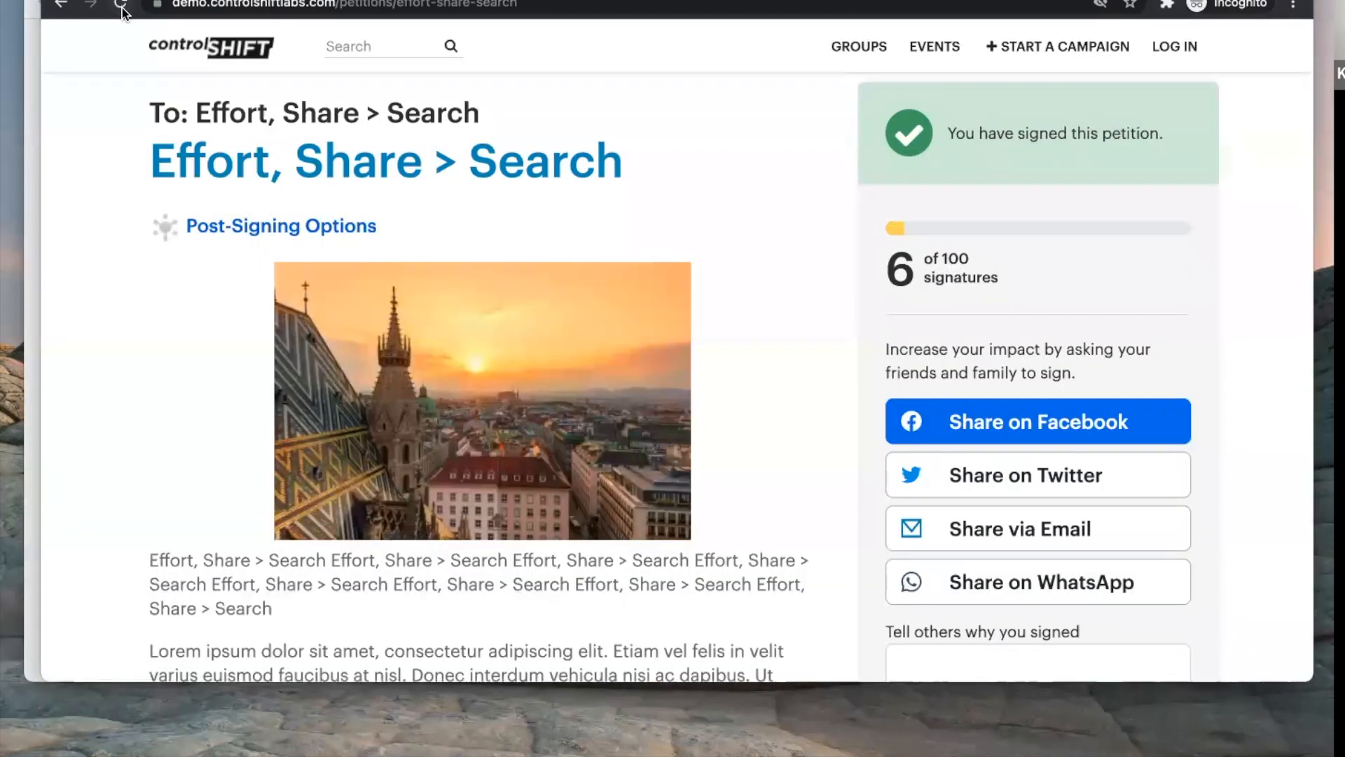
Step: Reload the petition, sign it with updates set to Yes, and search for a local campaign near 20009
{"action": "left_click", "coordinate": [122, 6]}
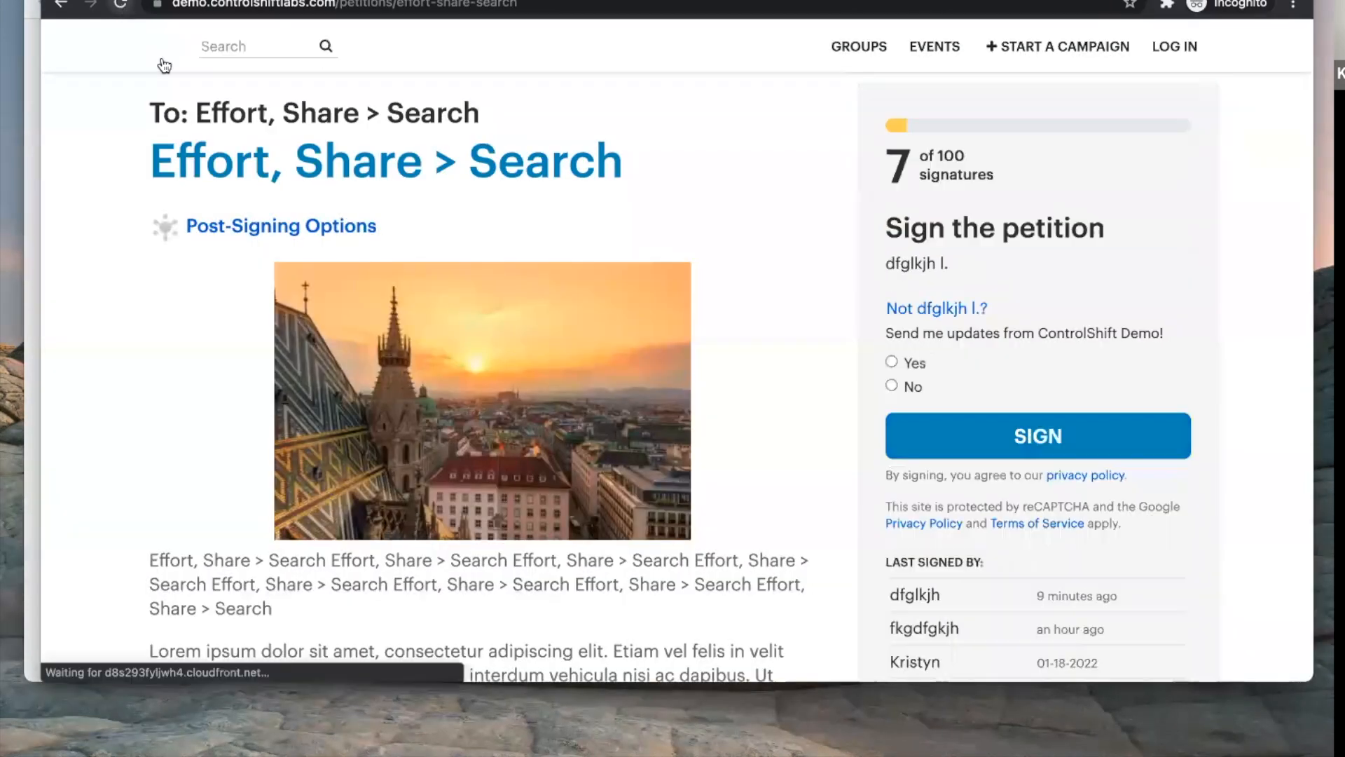
{"action": "left_click", "coordinate": [892, 361]}
{"action": "left_click", "coordinate": [934, 430]}
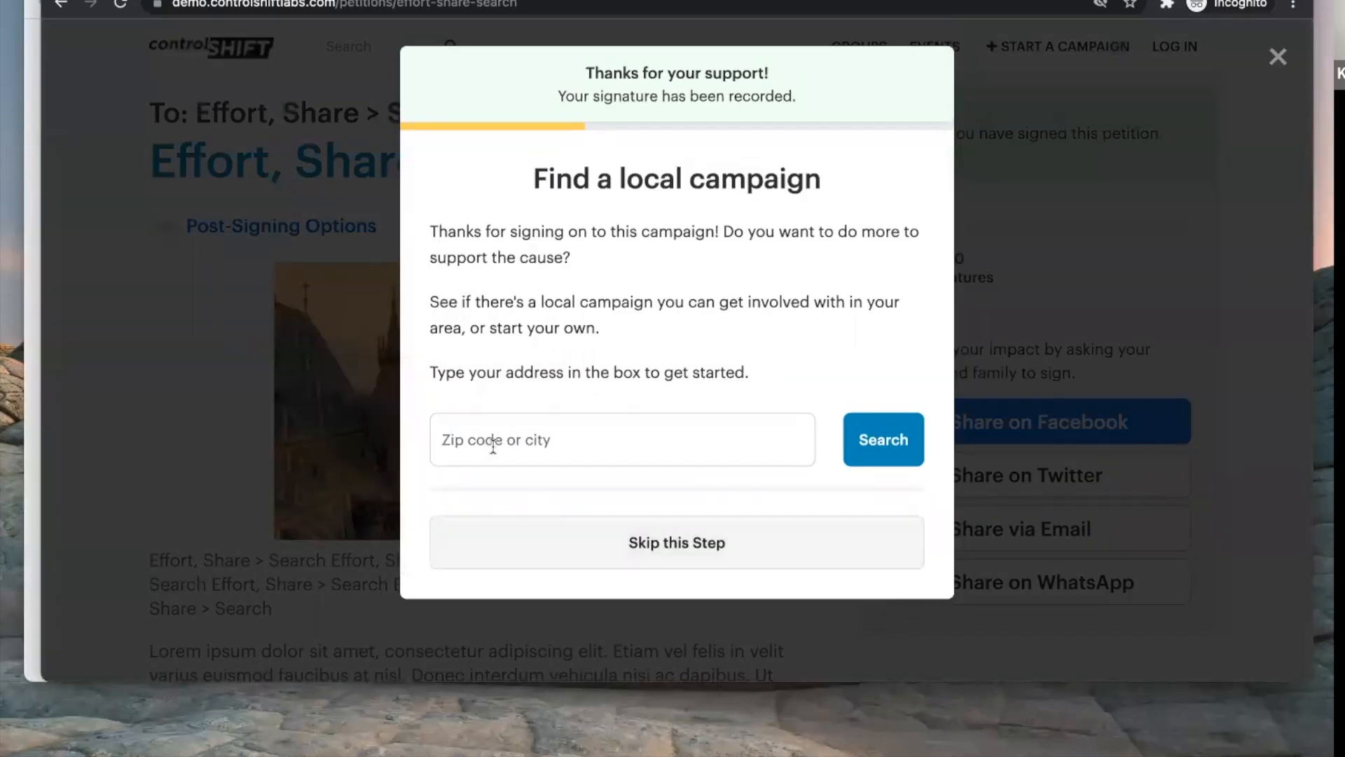
{"action": "left_click", "coordinate": [493, 446]}
{"action": "type", "text": "200"}
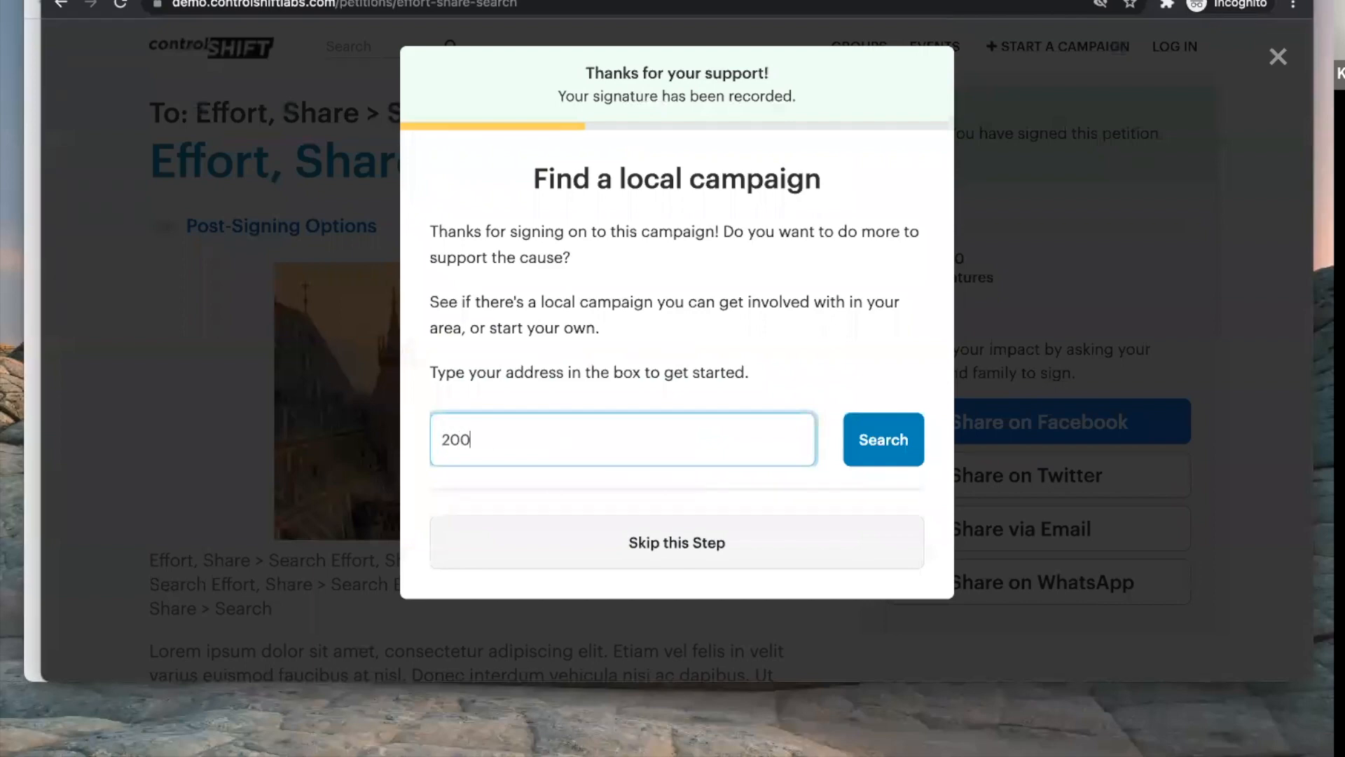
{"action": "type", "text": "09"}
{"action": "left_click", "coordinate": [860, 442]}
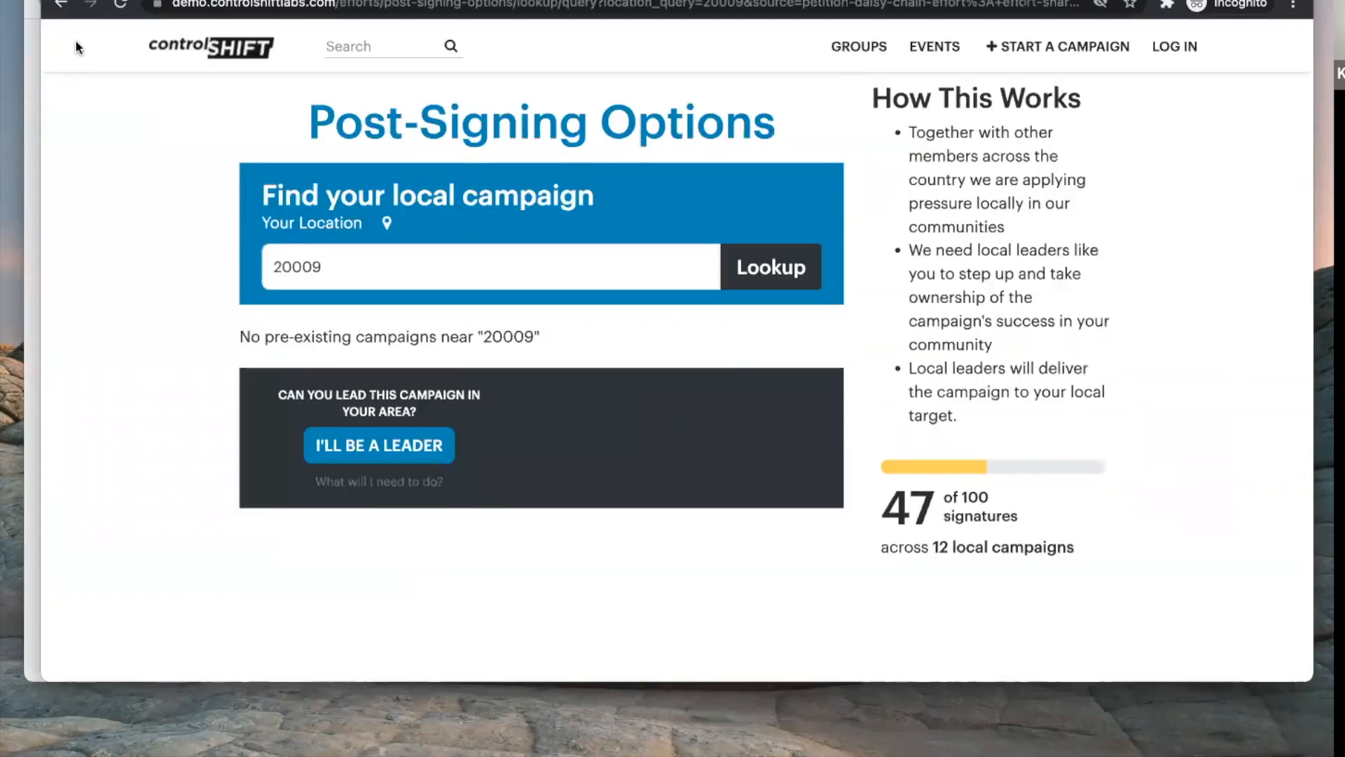
Step: Return to the Effort, Share > Search petition, sign it again with updates set to Yes, and search for local campaigns near 11238
{"action": "left_click", "coordinate": [61, 9]}
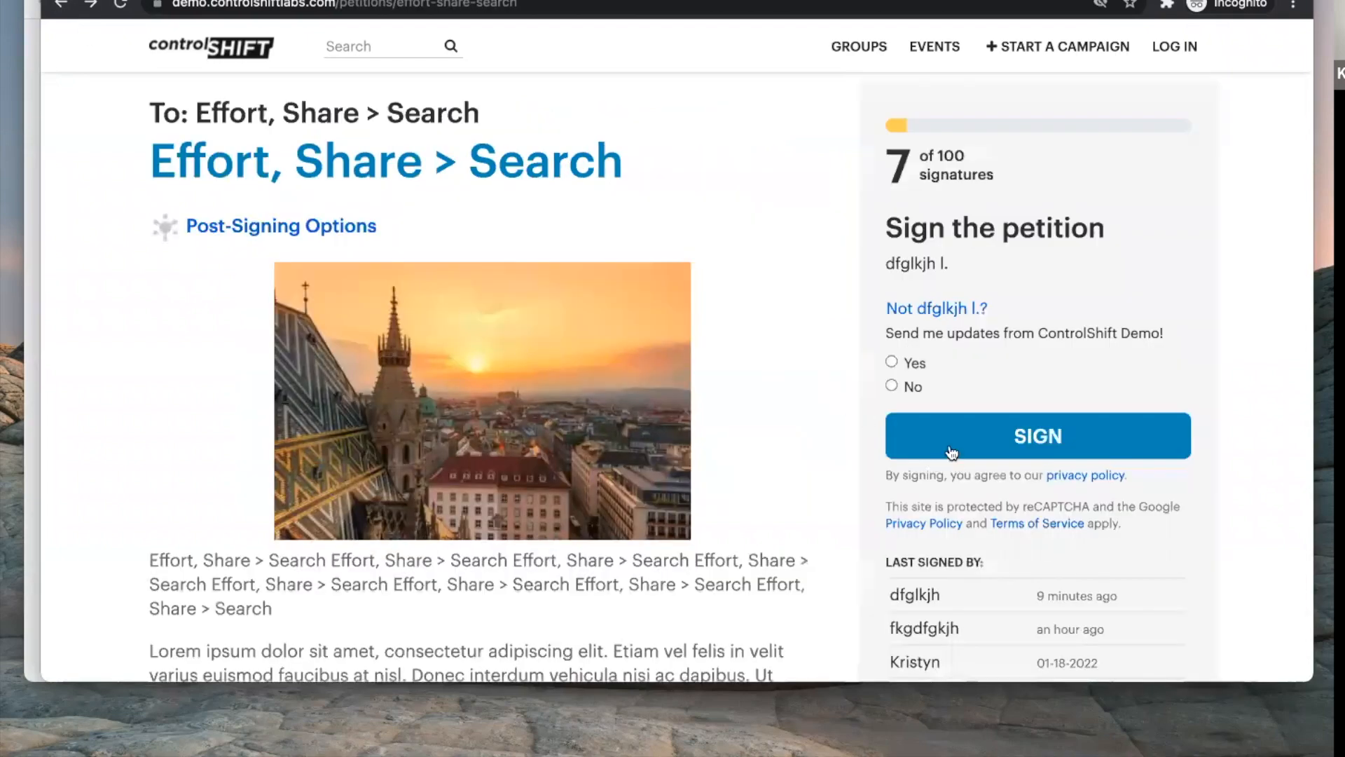
{"action": "left_click", "coordinate": [892, 361]}
{"action": "left_click", "coordinate": [936, 435]}
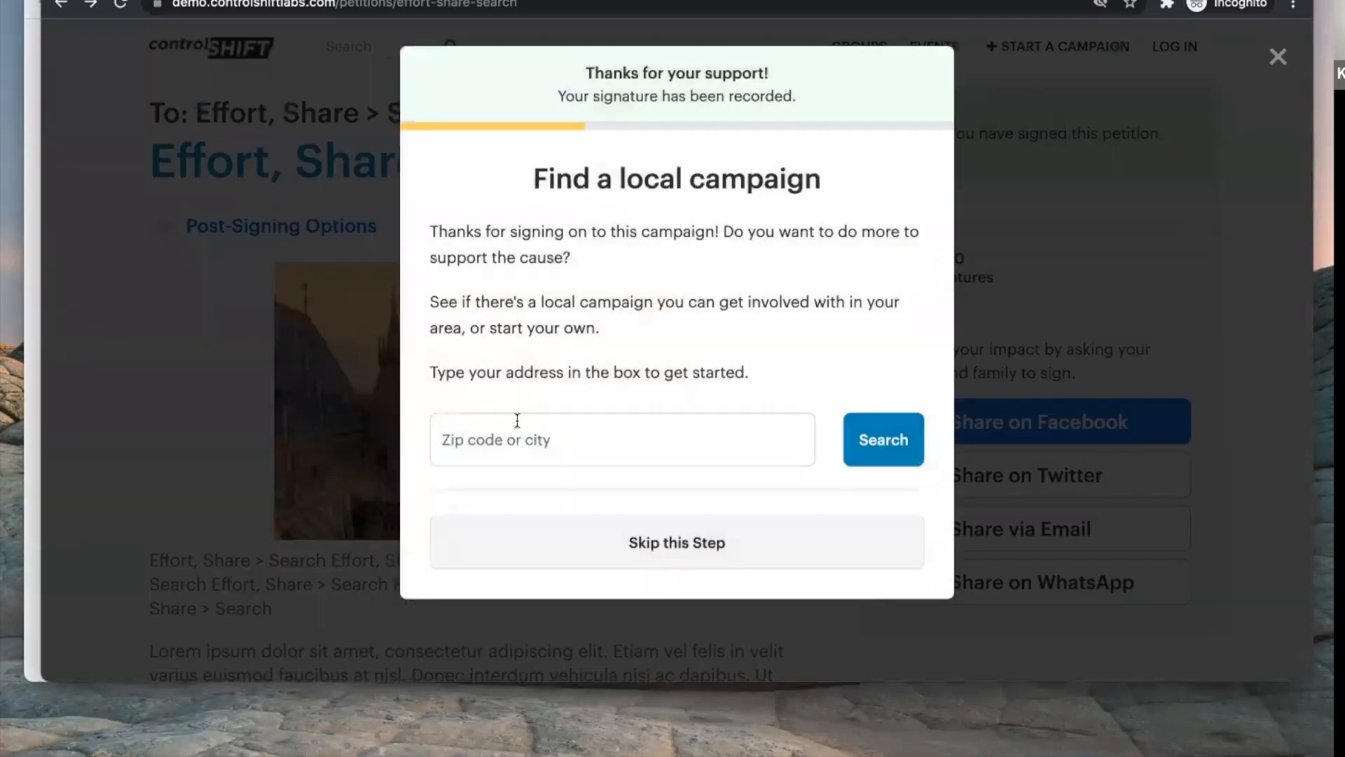
{"action": "left_click", "coordinate": [517, 420]}
{"action": "type", "text": "1121"}
{"action": "key", "text": "BackSpace"}
{"action": "key", "text": "BackSpace"}
{"action": "type", "text": "238"}
{"action": "key", "text": "Return"}
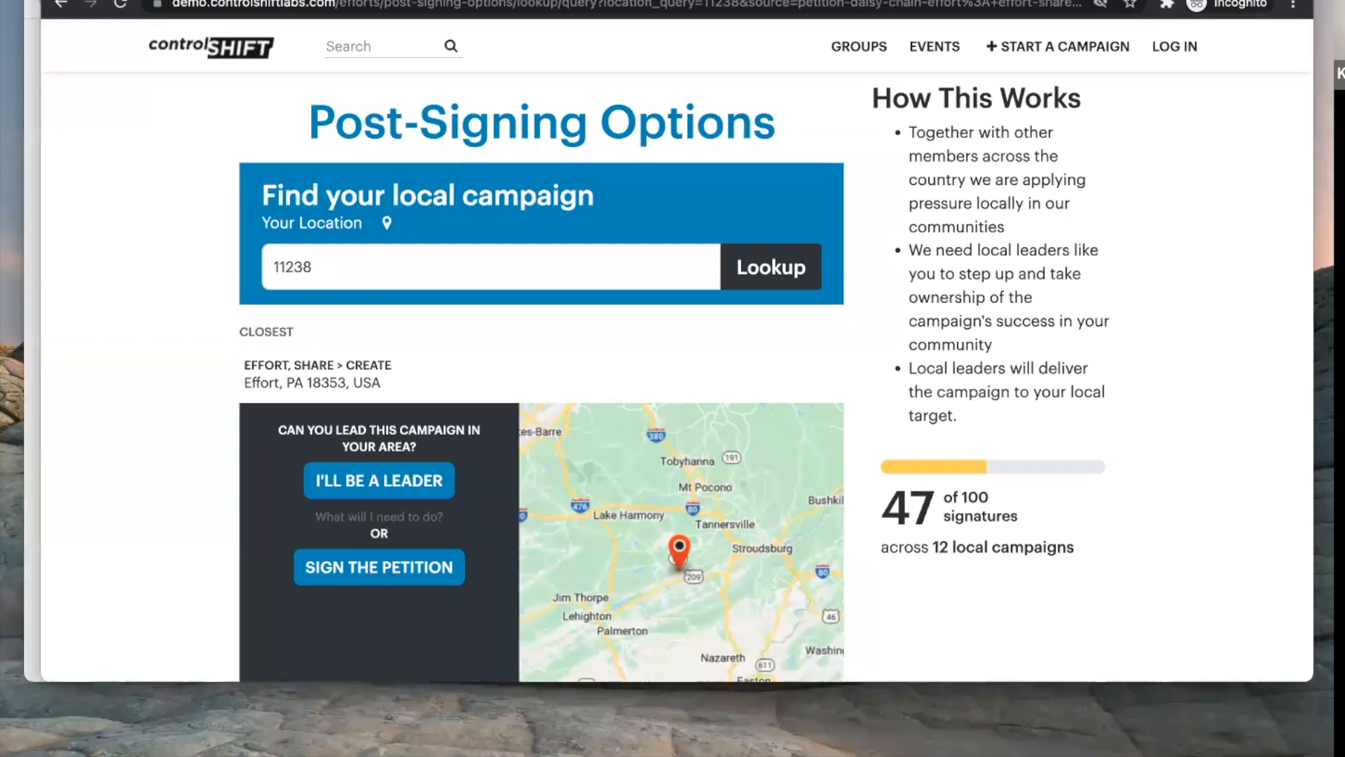
Step: Go back to the petition, sign it once more with updates set to Yes, and repeat the local campaign search for 20009
{"action": "key", "text": "super+Left"}
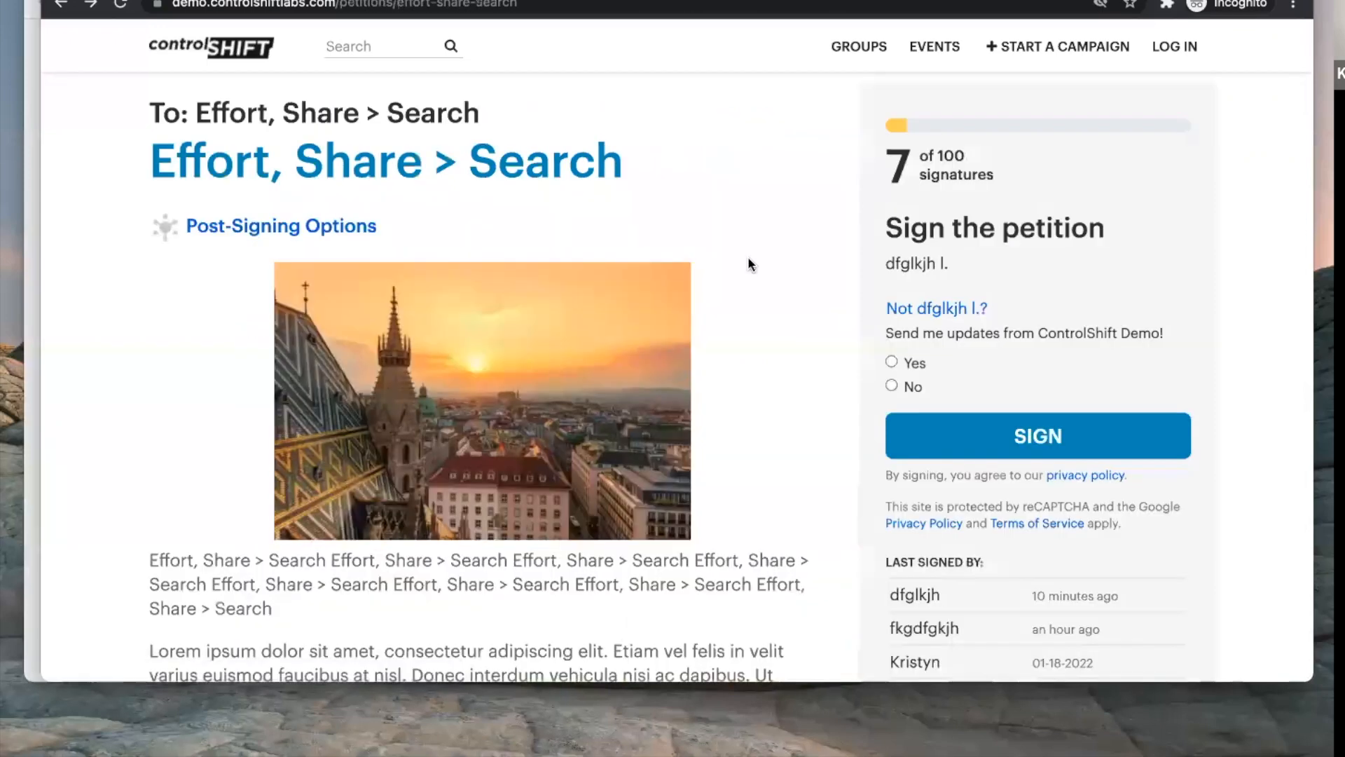
{"action": "left_click_drag", "start_coordinate": [151, 150], "coordinate": [600, 173]}
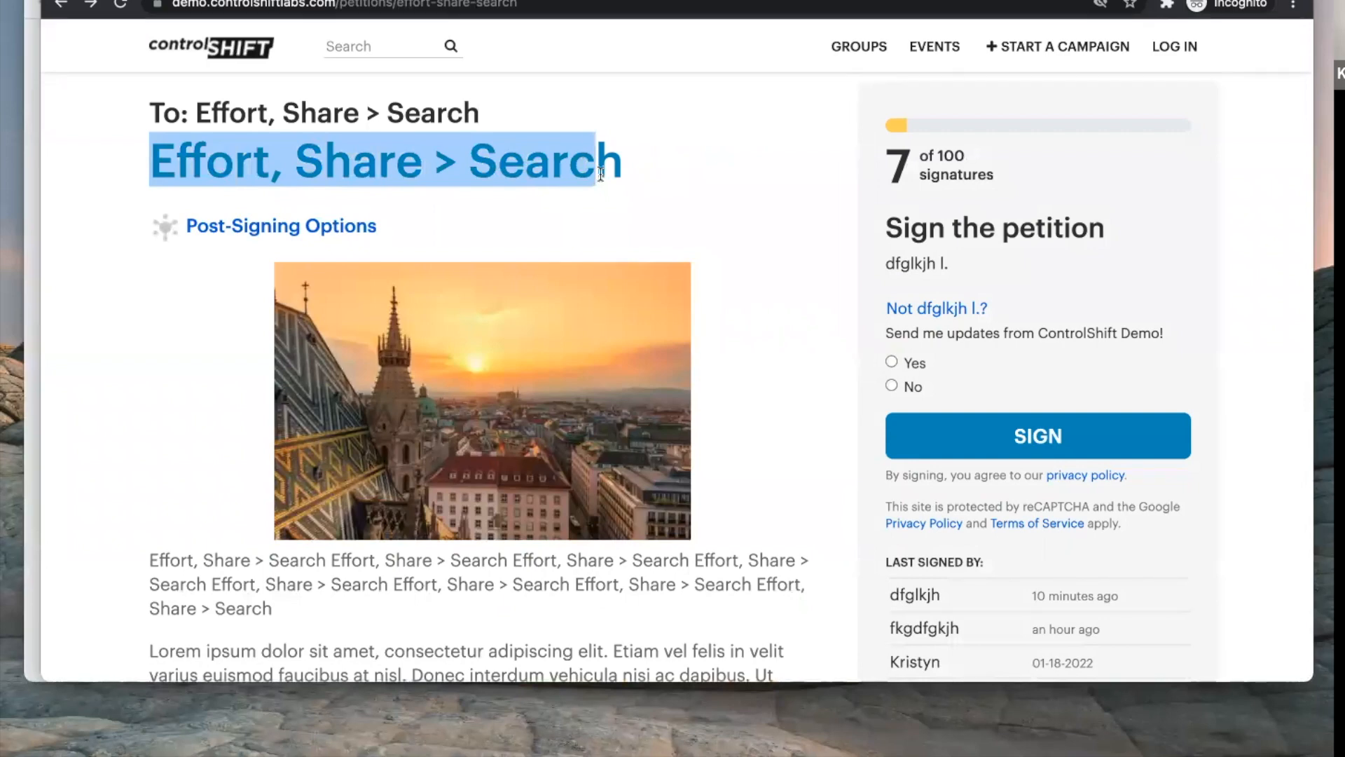
{"action": "left_click", "coordinate": [892, 361]}
{"action": "left_click", "coordinate": [924, 430]}
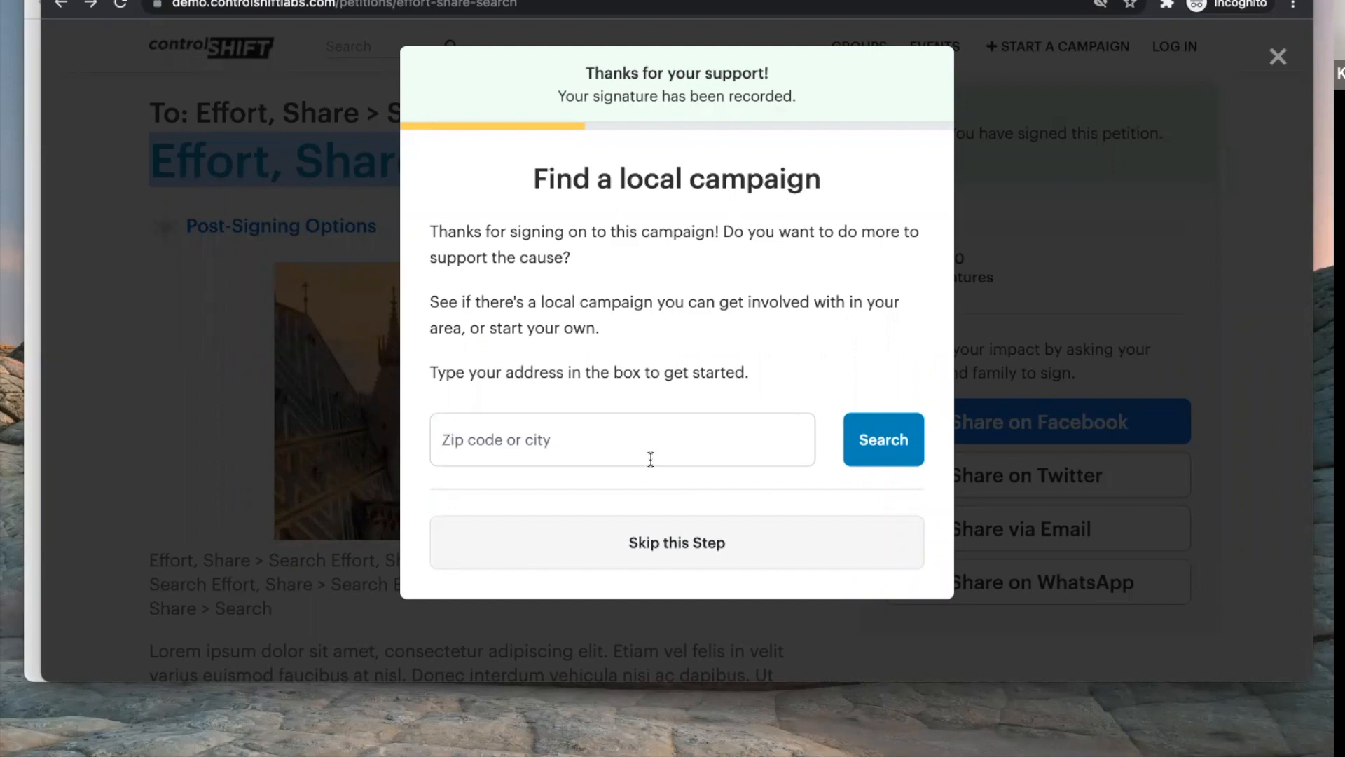
{"action": "left_click", "coordinate": [651, 459]}
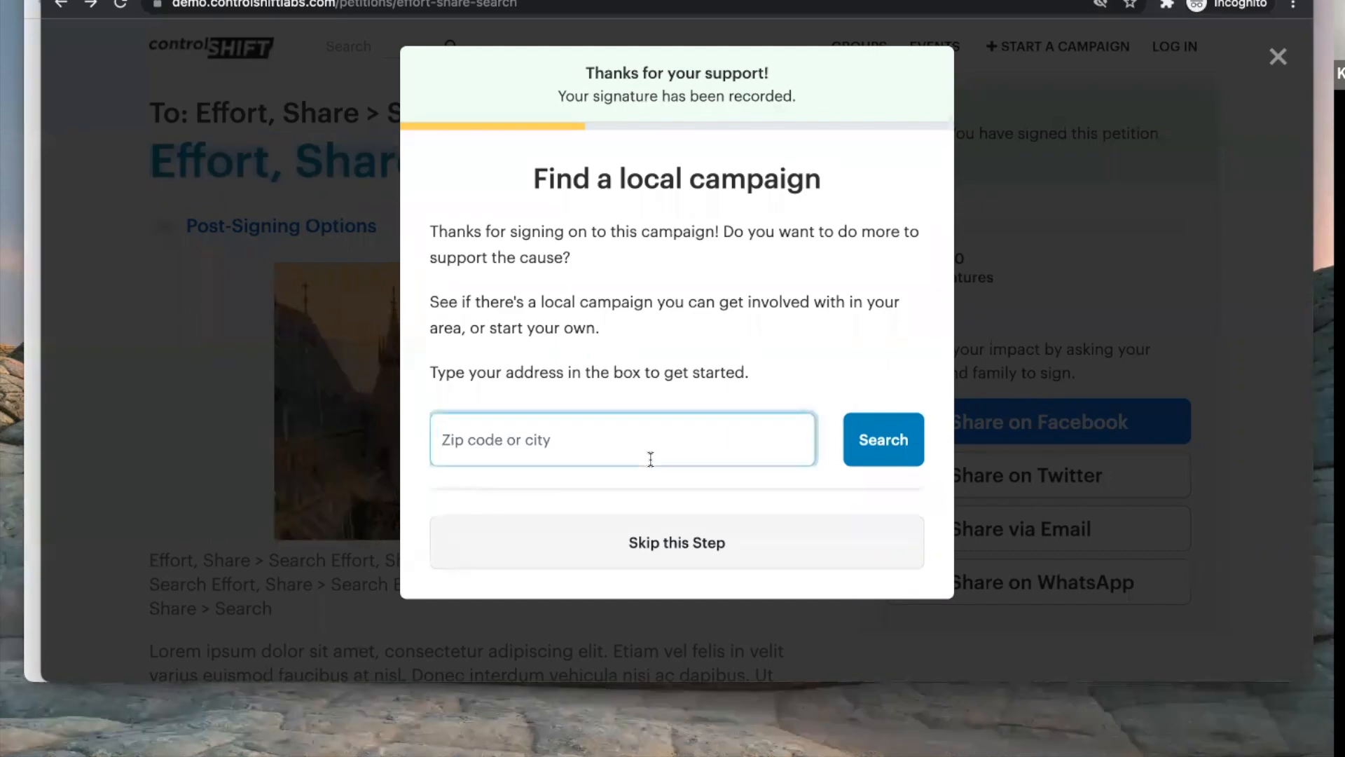
{"action": "type", "text": "20009"}
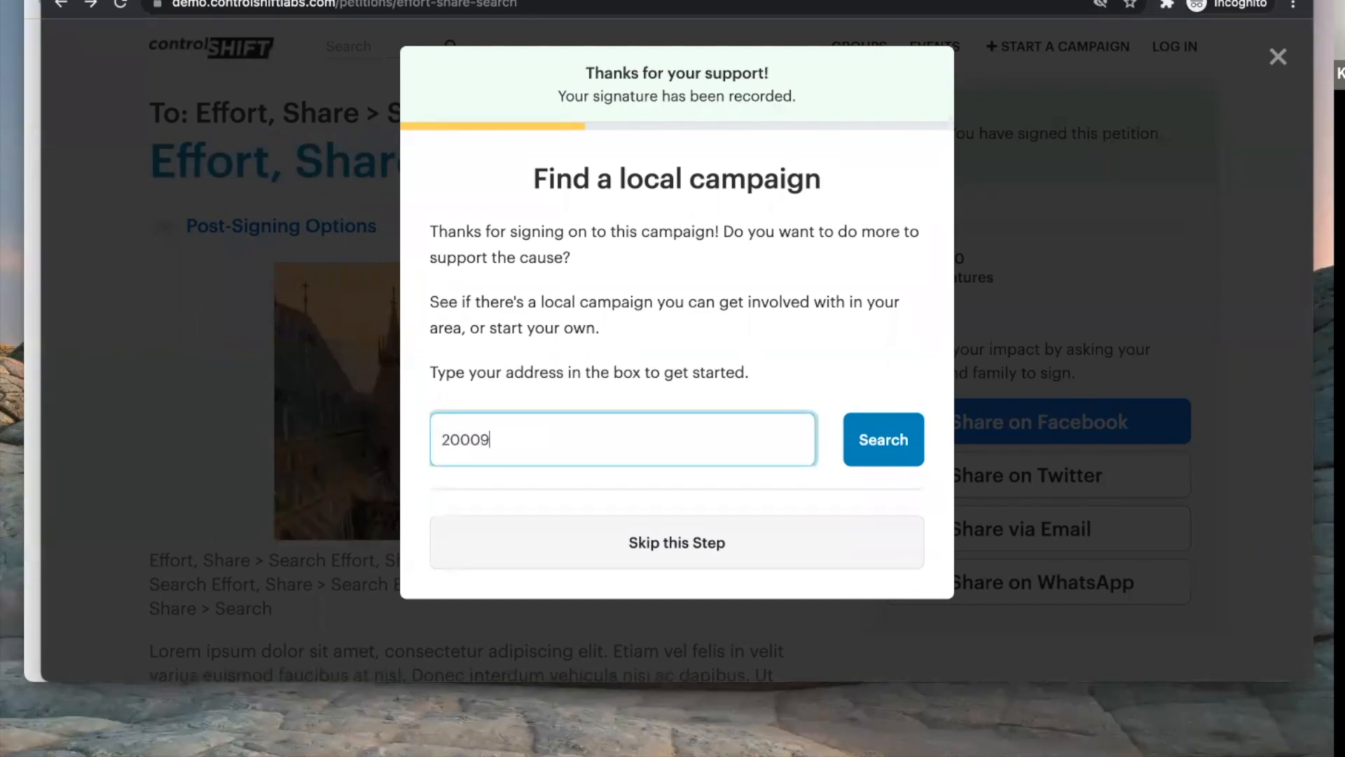
{"action": "key", "text": "Return"}
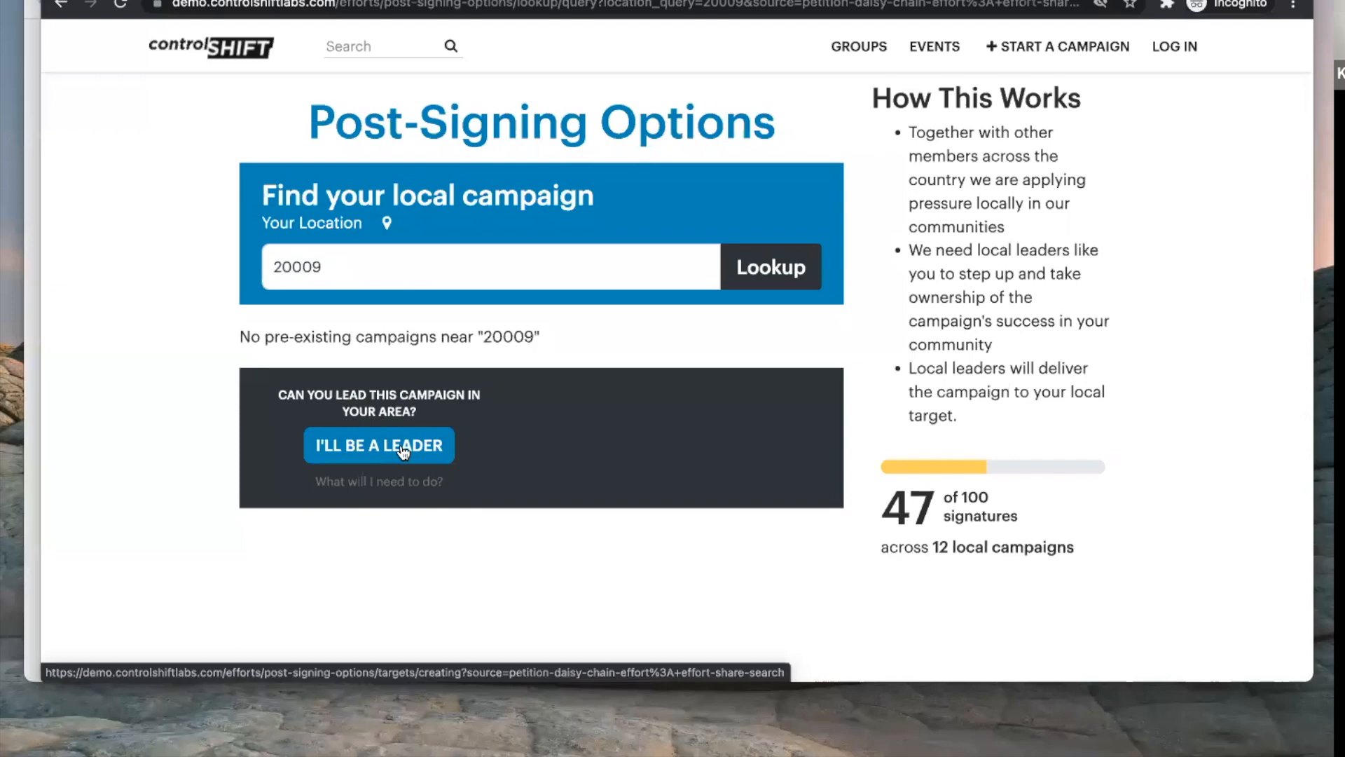
Step: Return the admin window to the Ban Fracking: Arlington County petition's details page and switch back to the public campaign lookup
{"action": "left_click", "coordinate": [35, 284]}
{"action": "left_click", "coordinate": [45, 3]}
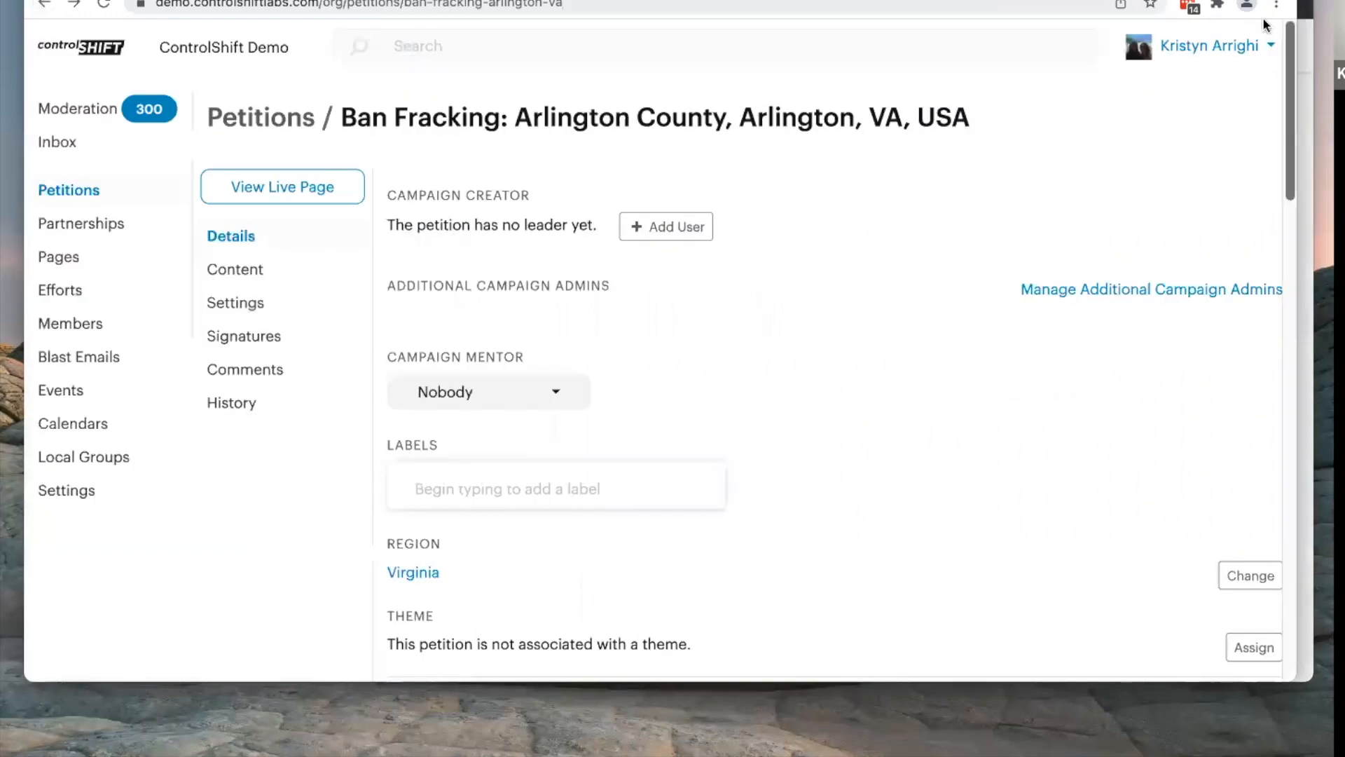
{"action": "key", "text": "super+grave"}
Step: Go back to the Effort, Share > Search petition, sign it with Yes, and highlight the local campaign prompt's introductory text
{"action": "left_click", "coordinate": [61, 3]}
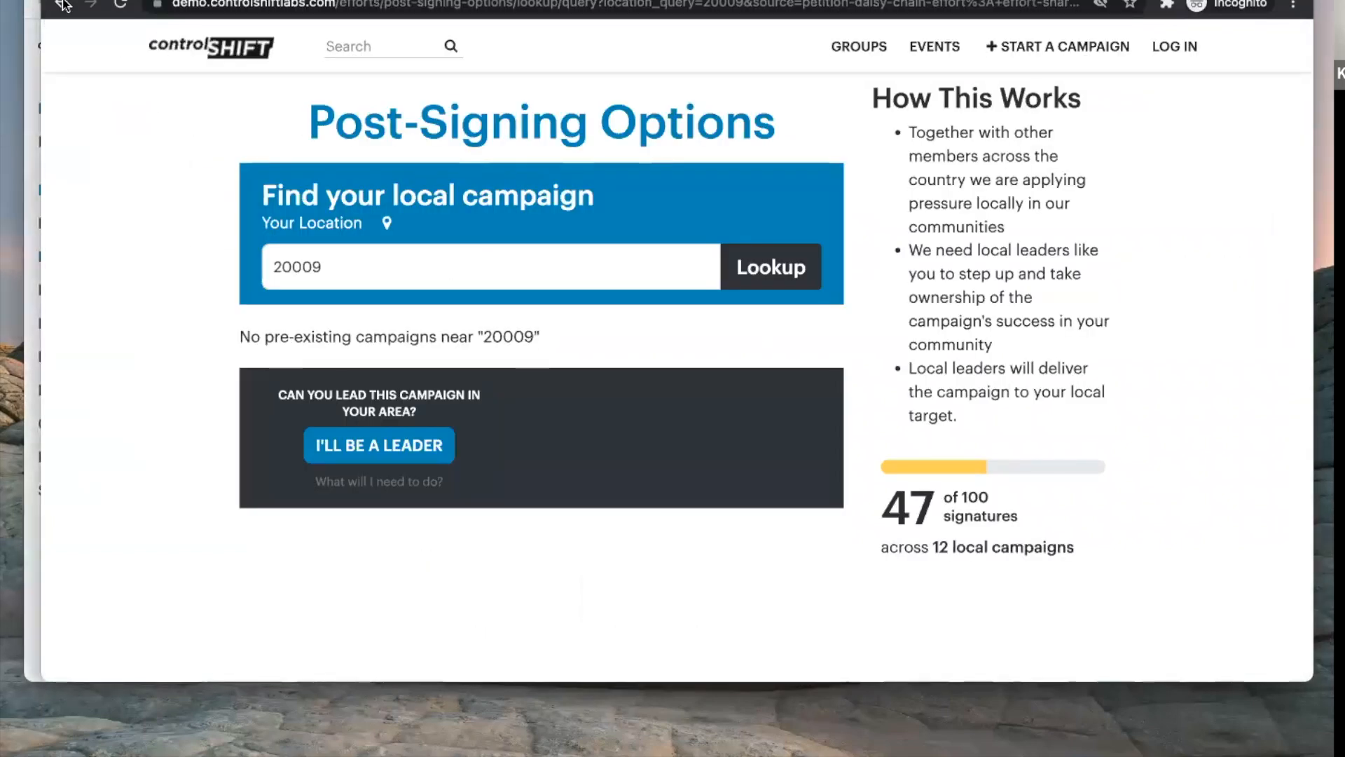
{"action": "left_click", "coordinate": [911, 363]}
{"action": "left_click", "coordinate": [955, 435]}
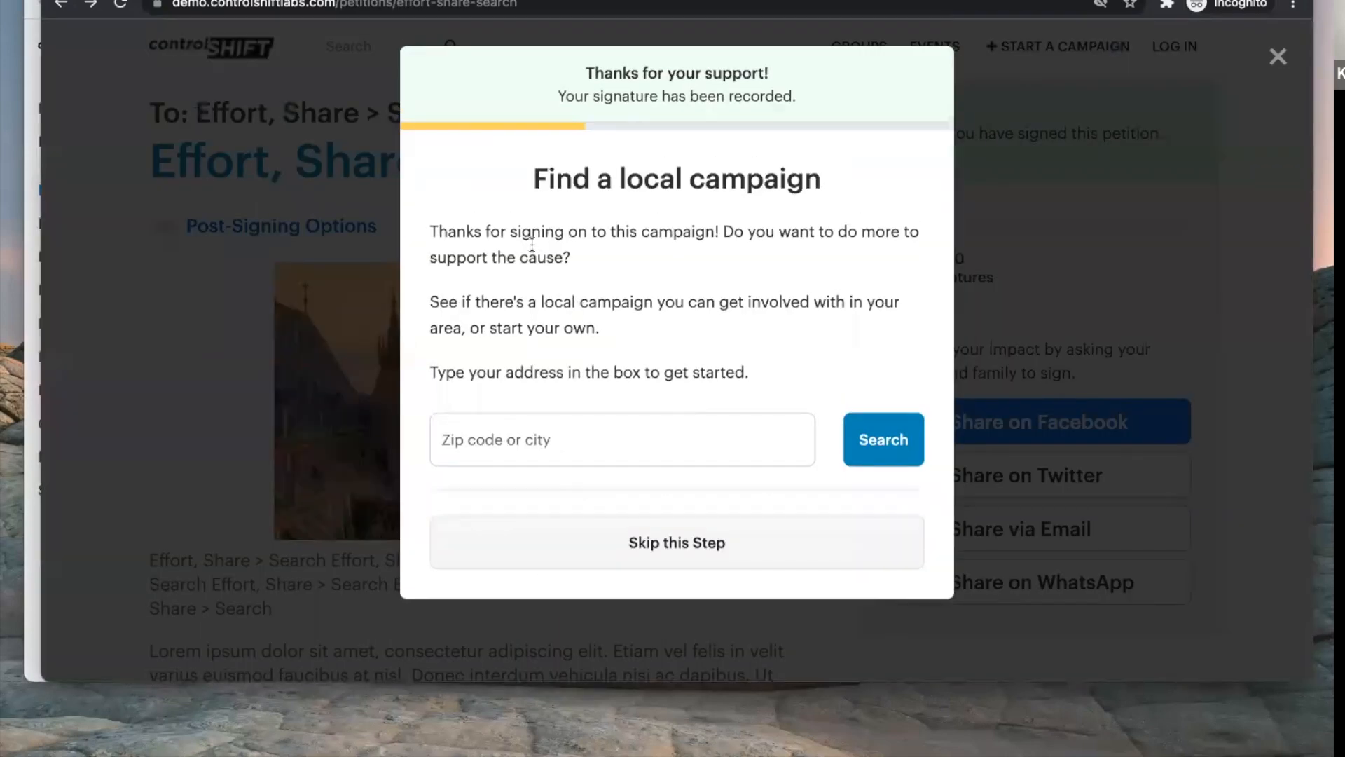
{"action": "left_click_drag", "start_coordinate": [541, 233], "coordinate": [600, 294]}
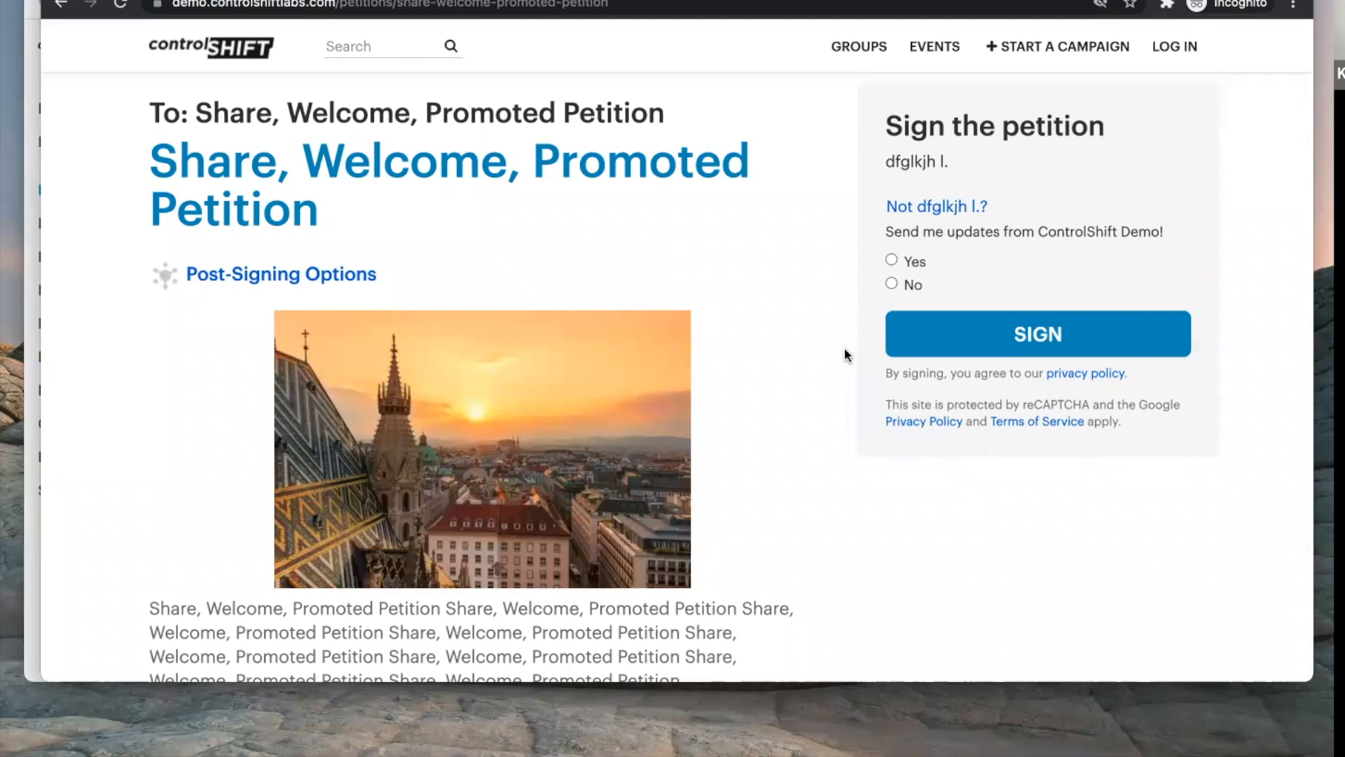
Step: Sign the Share, Welcome, Promoted Petition petition with updates set to Yes and skip the sharing step
{"action": "left_click", "coordinate": [893, 260]}
{"action": "left_click", "coordinate": [901, 328]}
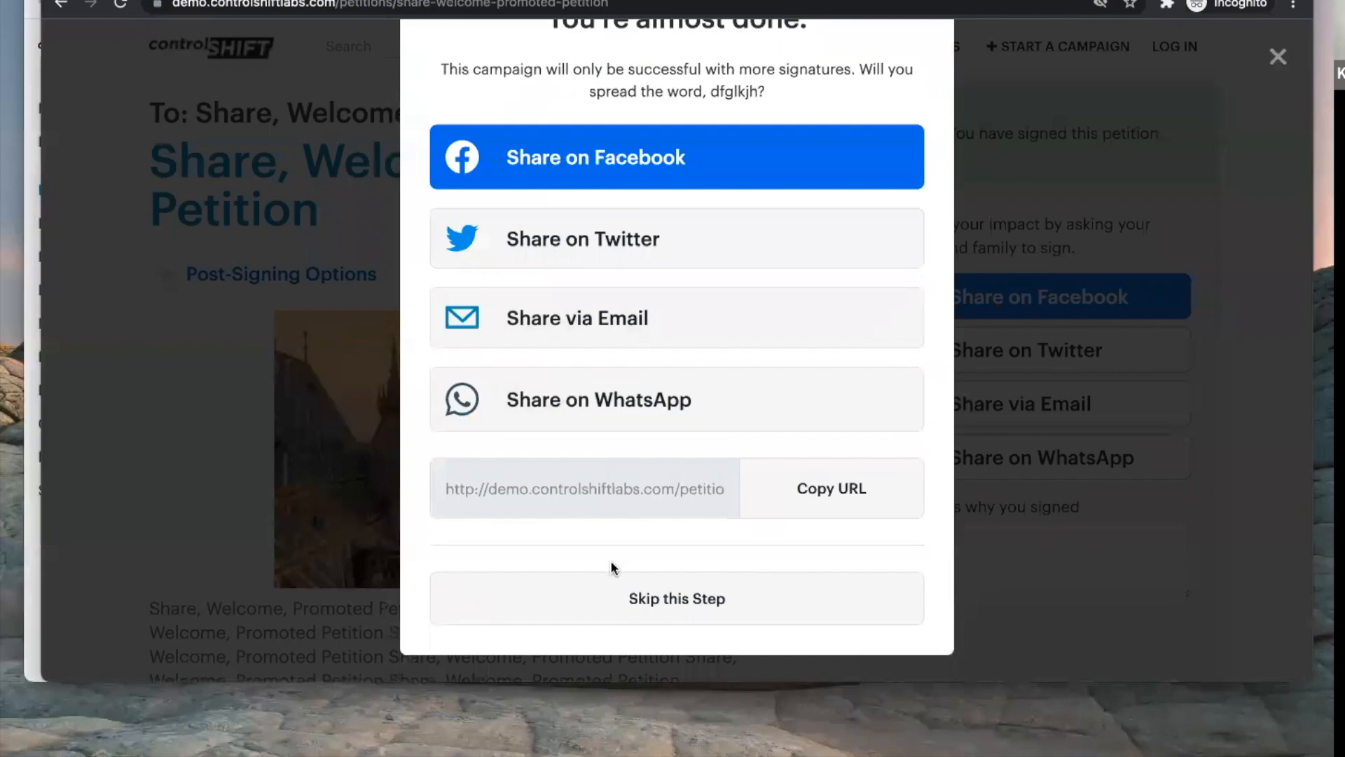
{"action": "left_click", "coordinate": [615, 595]}
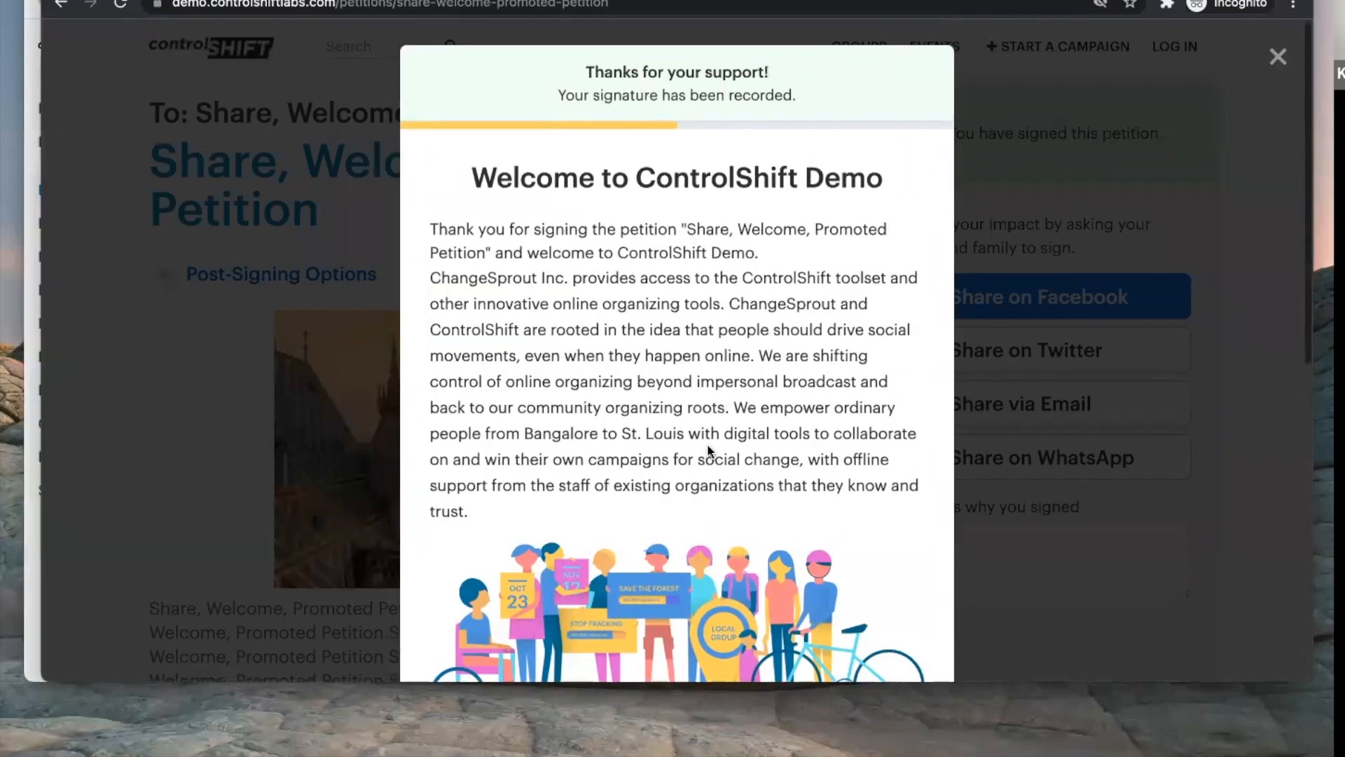
Step: Examine the post-signing welcome message from its heading and text through to its call-to-action options
{"action": "scroll", "coordinate": [708, 449], "scroll_direction": "down", "scroll_amount": 7}
{"action": "scroll", "coordinate": [775, 444], "scroll_direction": "up", "scroll_amount": 7}
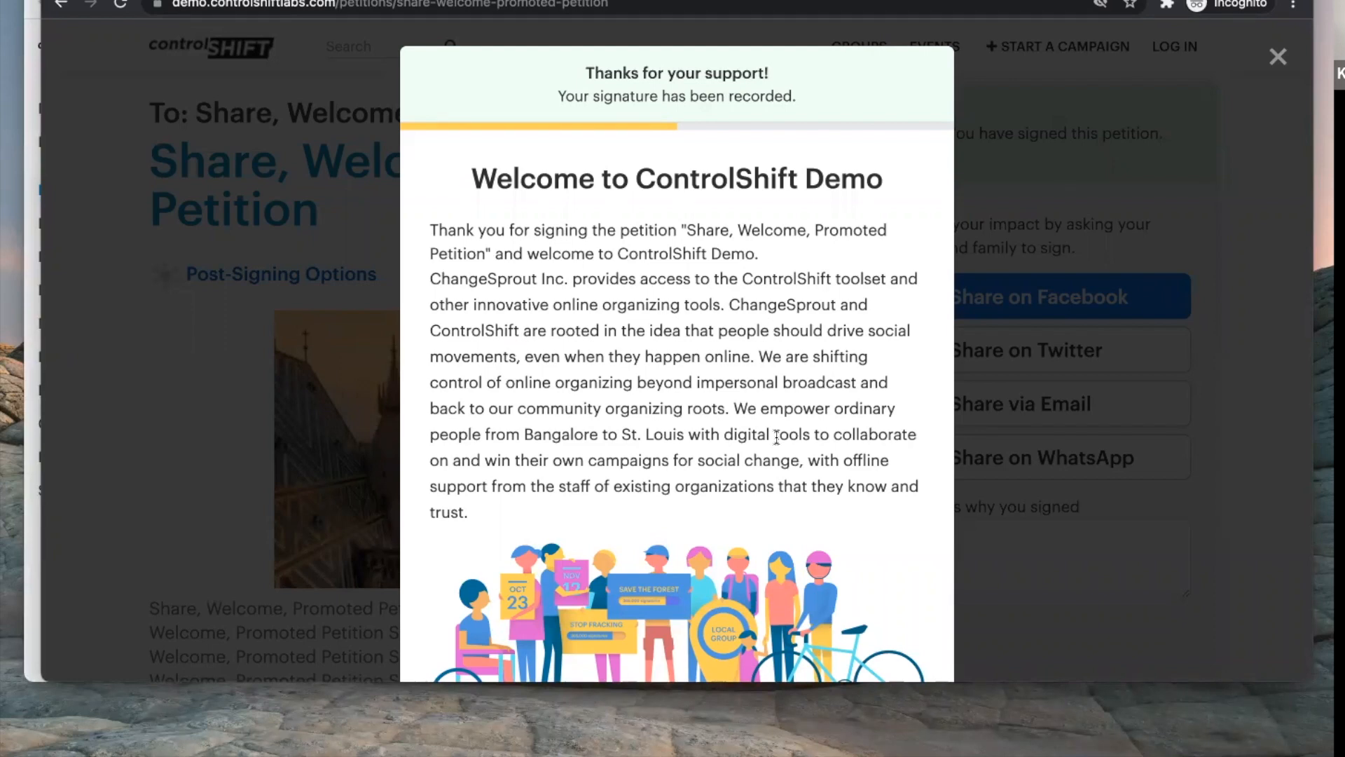
{"action": "left_click_drag", "start_coordinate": [474, 181], "coordinate": [621, 341]}
{"action": "scroll", "coordinate": [615, 372], "scroll_direction": "down", "scroll_amount": 1}
{"action": "scroll", "coordinate": [616, 371], "scroll_direction": "down", "scroll_amount": 8}
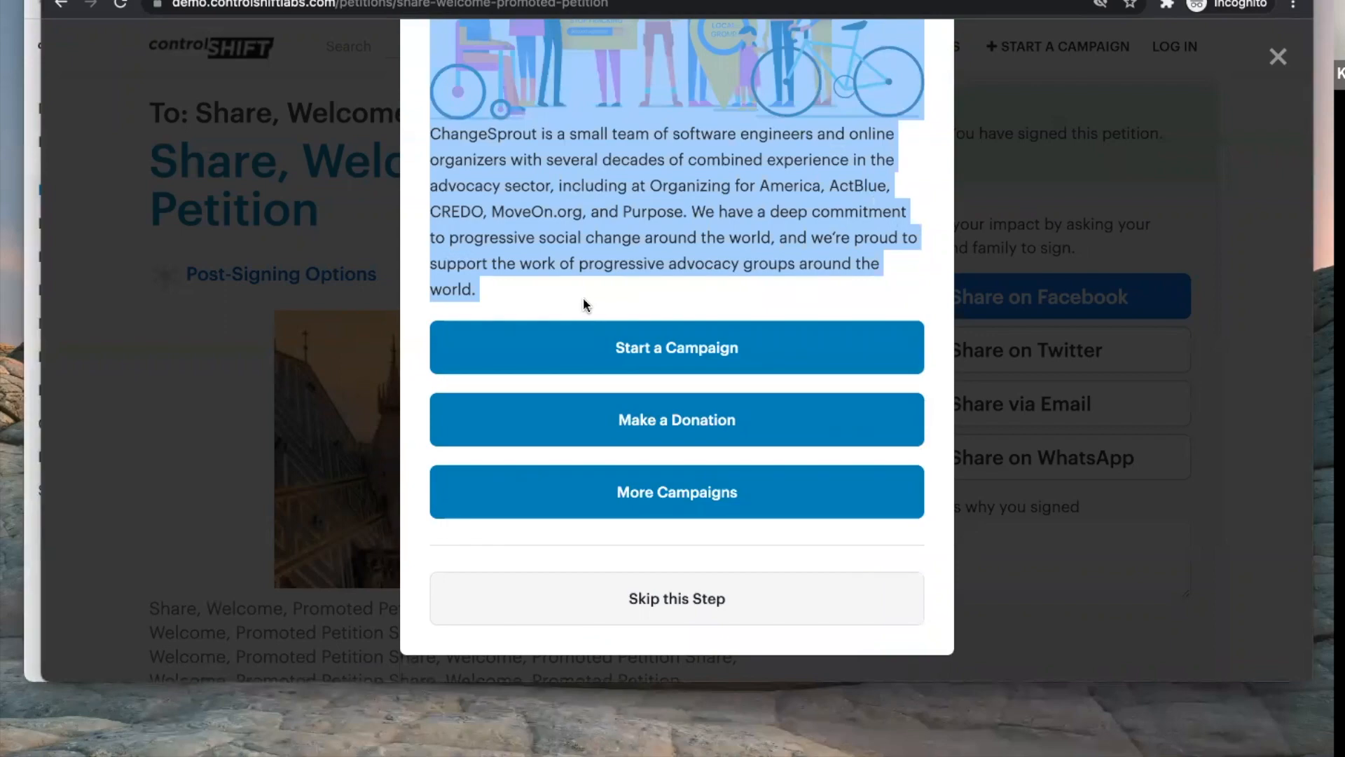
{"action": "left_click", "coordinate": [585, 300]}
{"action": "scroll", "coordinate": [584, 301], "scroll_direction": "up", "scroll_amount": 8}
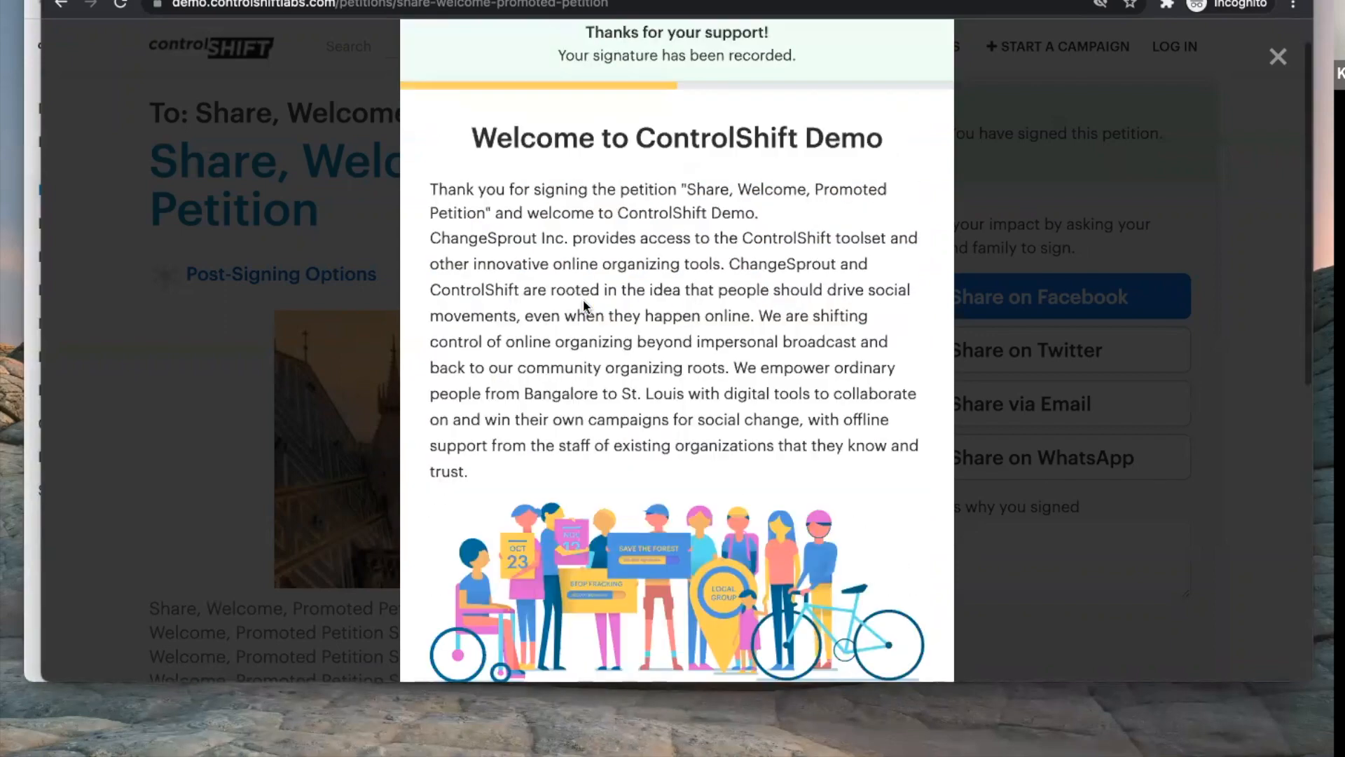
{"action": "scroll", "coordinate": [584, 300], "scroll_direction": "down", "scroll_amount": 8}
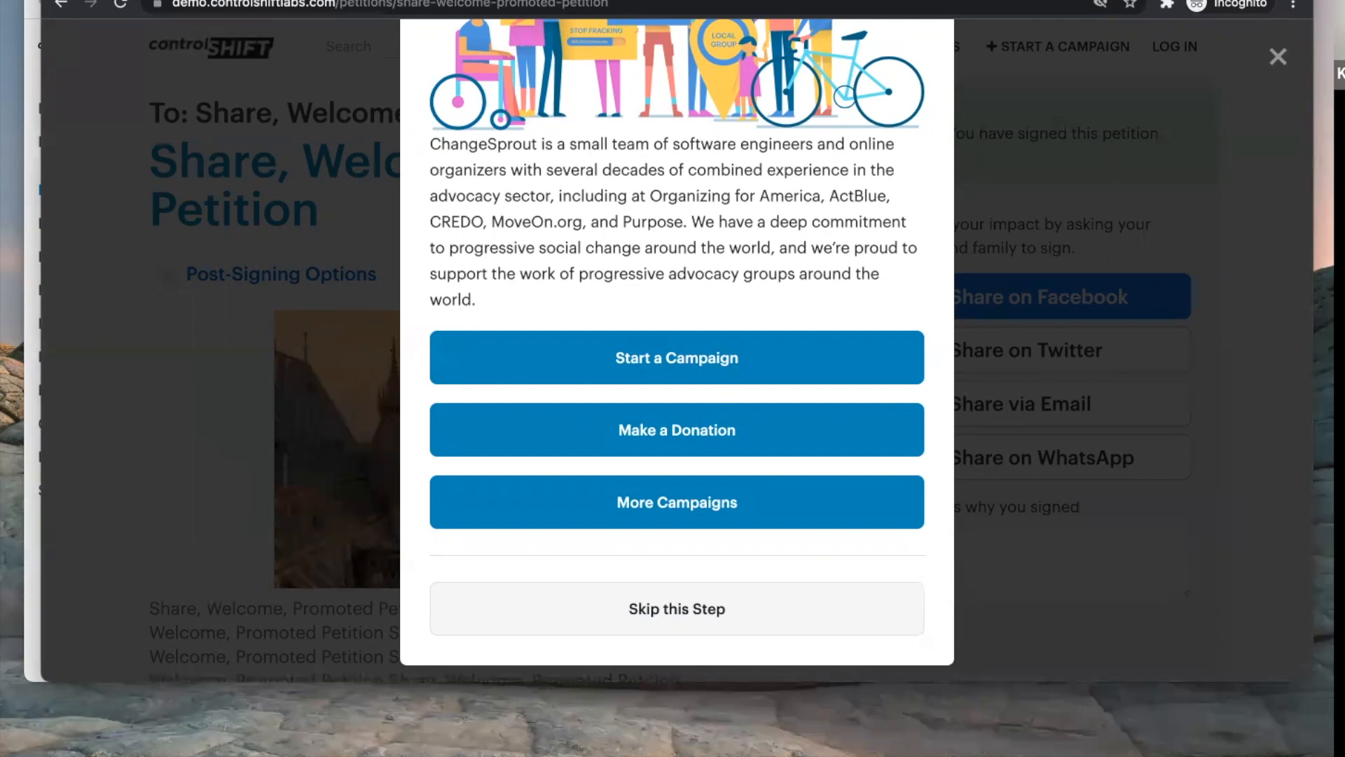
Step: Narrow the browser window to phone width, review the welcome message in that layout, and widen the window again
{"action": "left_click_drag", "start_coordinate": [1314, 343], "coordinate": [133, 335]}
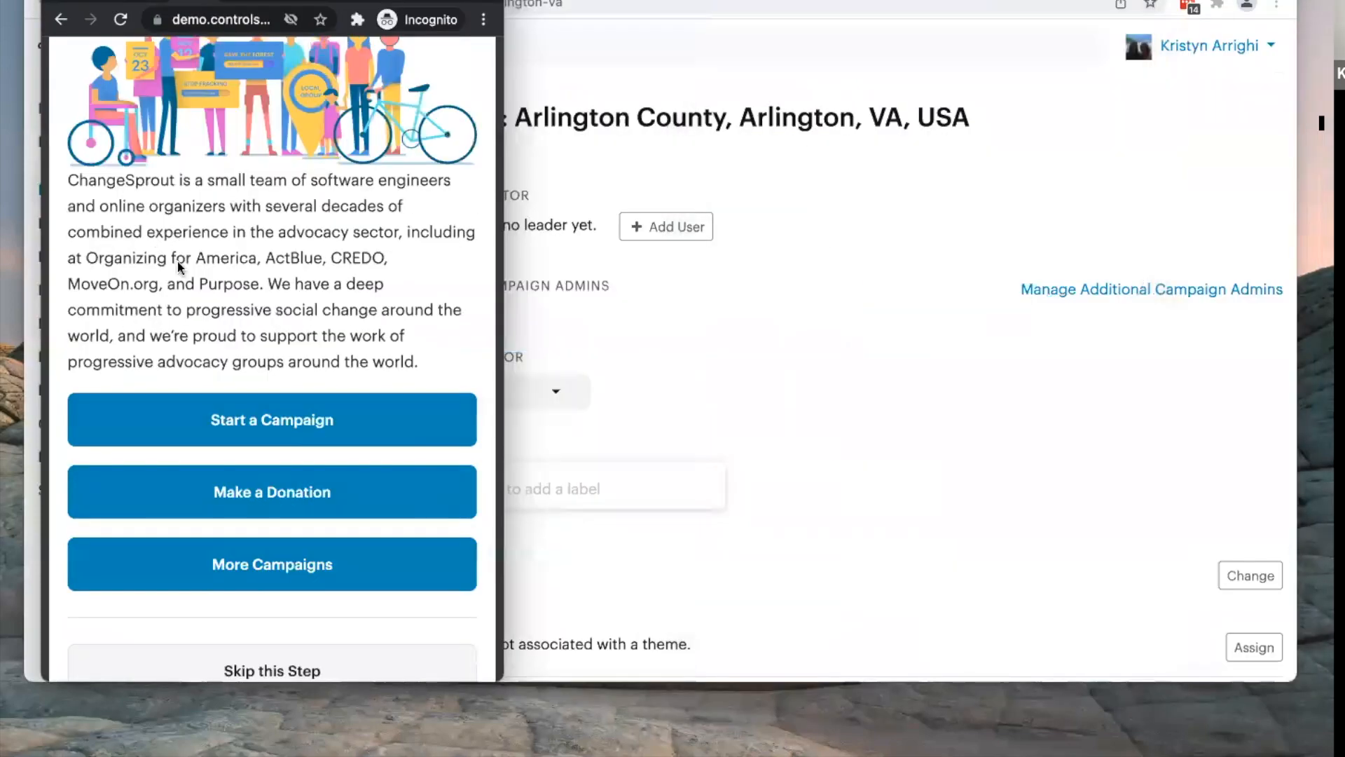
{"action": "scroll", "coordinate": [183, 280], "scroll_direction": "up", "scroll_amount": 4}
{"action": "scroll", "coordinate": [184, 285], "scroll_direction": "up", "scroll_amount": 4}
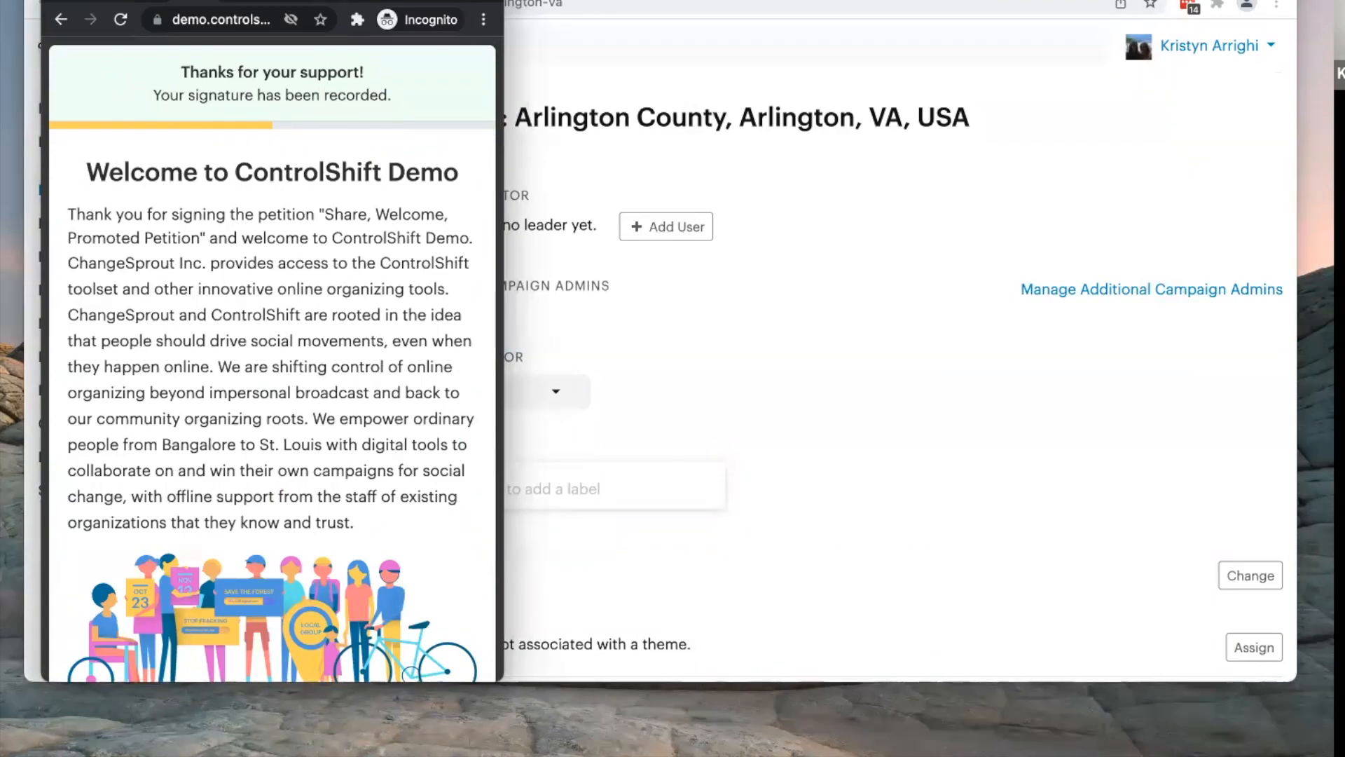
{"action": "left_click_drag", "start_coordinate": [504, 0], "coordinate": [1295, 0]}
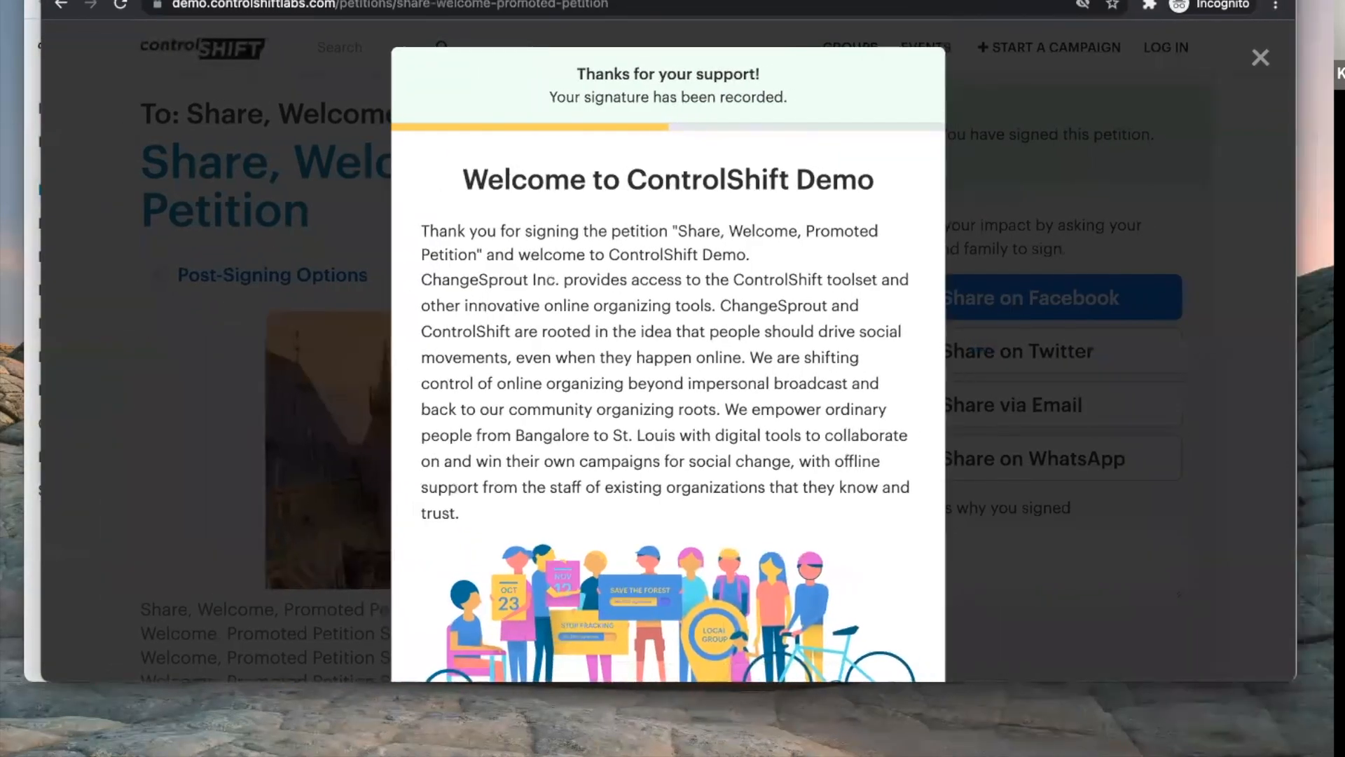
Step: Skip the welcome step, highlight the promoted petition's description, and open that petition for signing
{"action": "scroll", "coordinate": [862, 168], "scroll_direction": "down", "scroll_amount": 10}
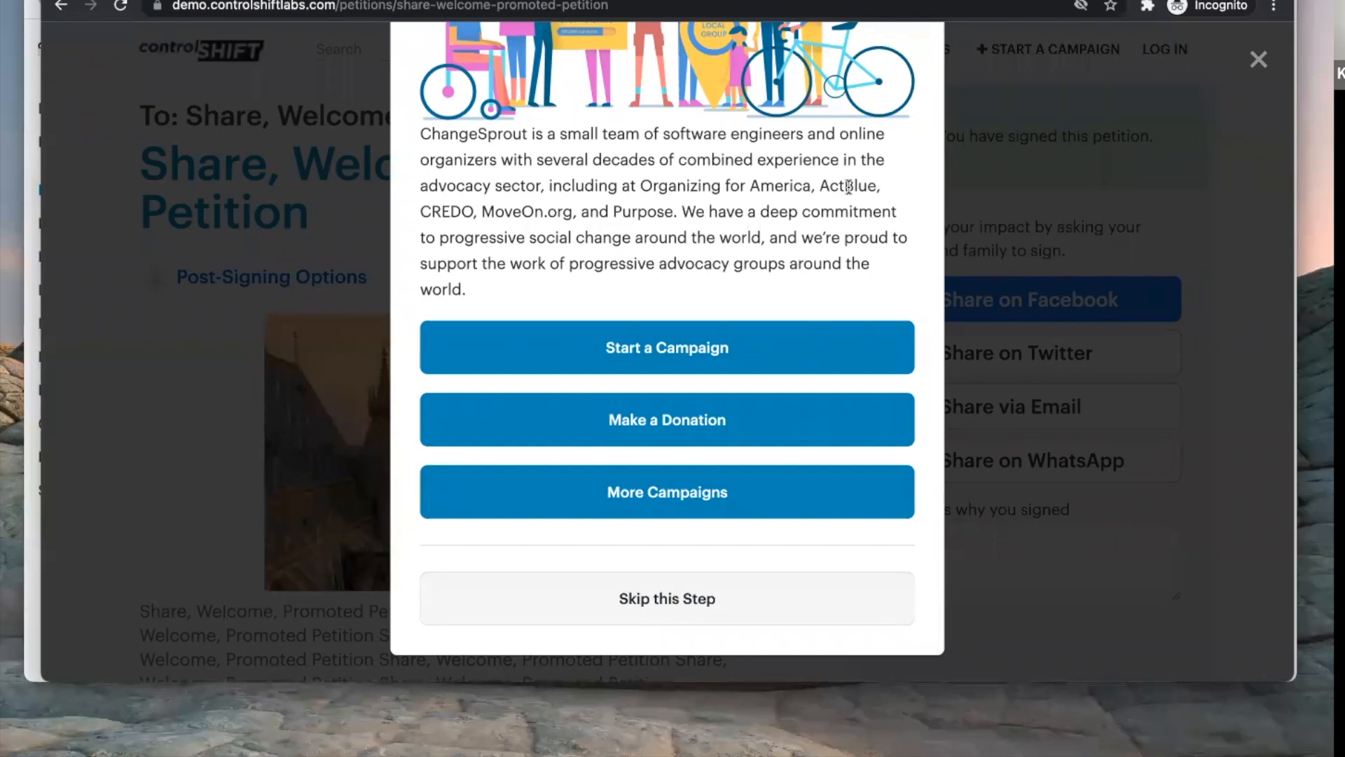
{"action": "left_click", "coordinate": [658, 596]}
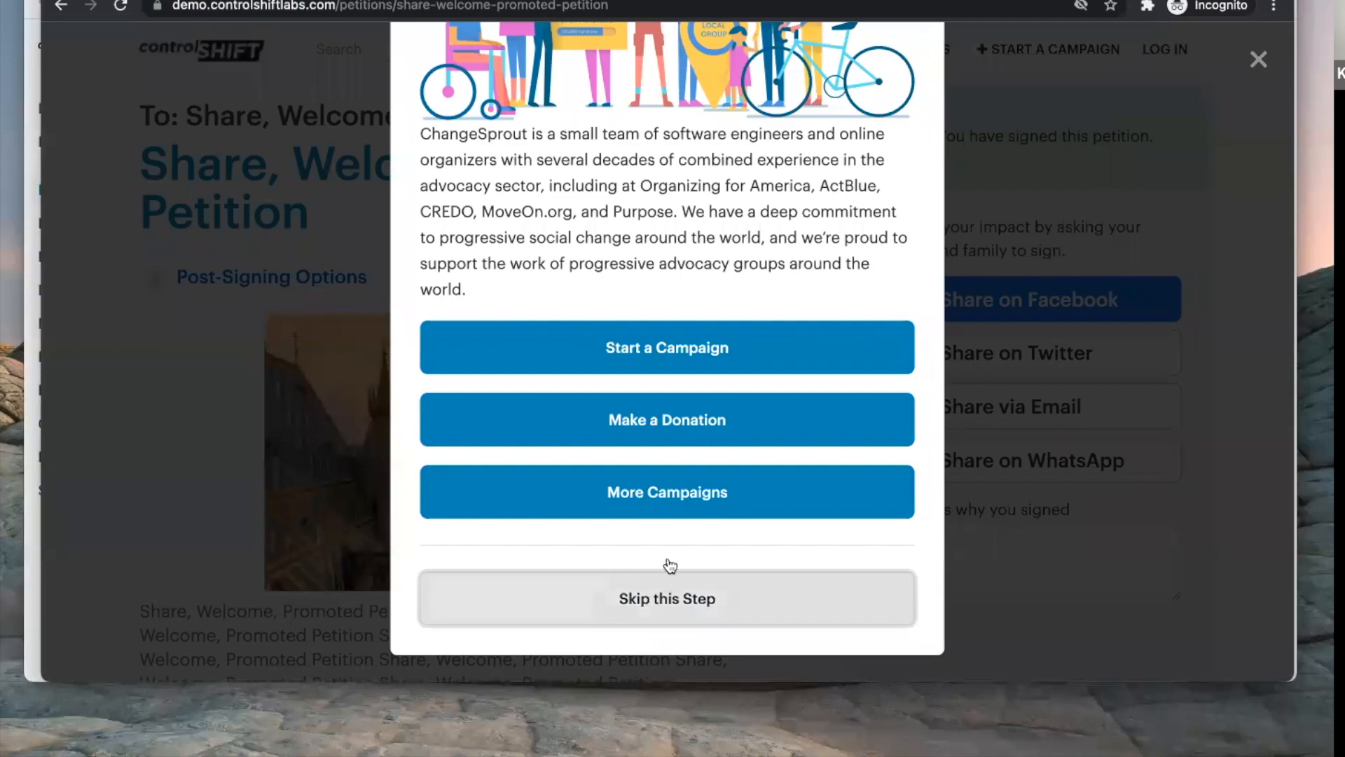
{"action": "scroll", "coordinate": [673, 448], "scroll_direction": "up", "scroll_amount": 2}
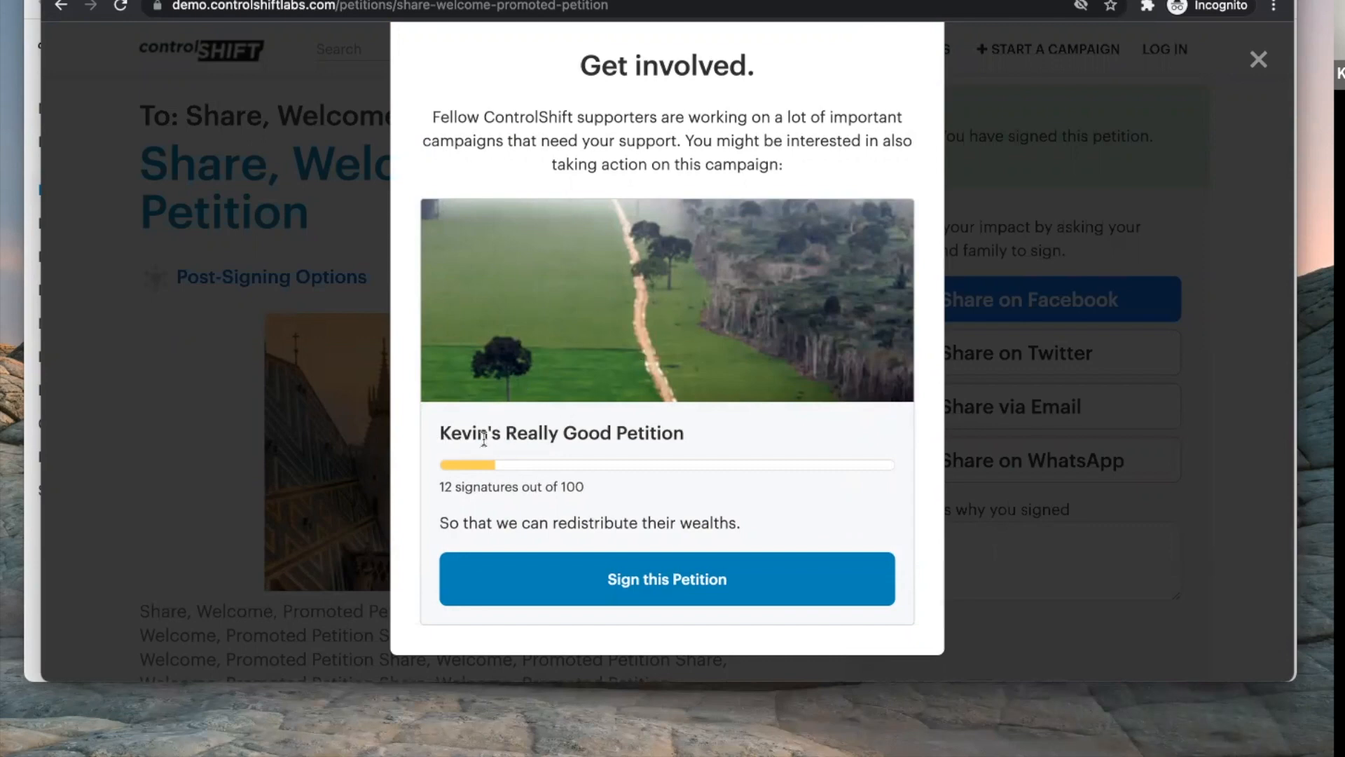
{"action": "left_click_drag", "start_coordinate": [460, 524], "coordinate": [765, 538]}
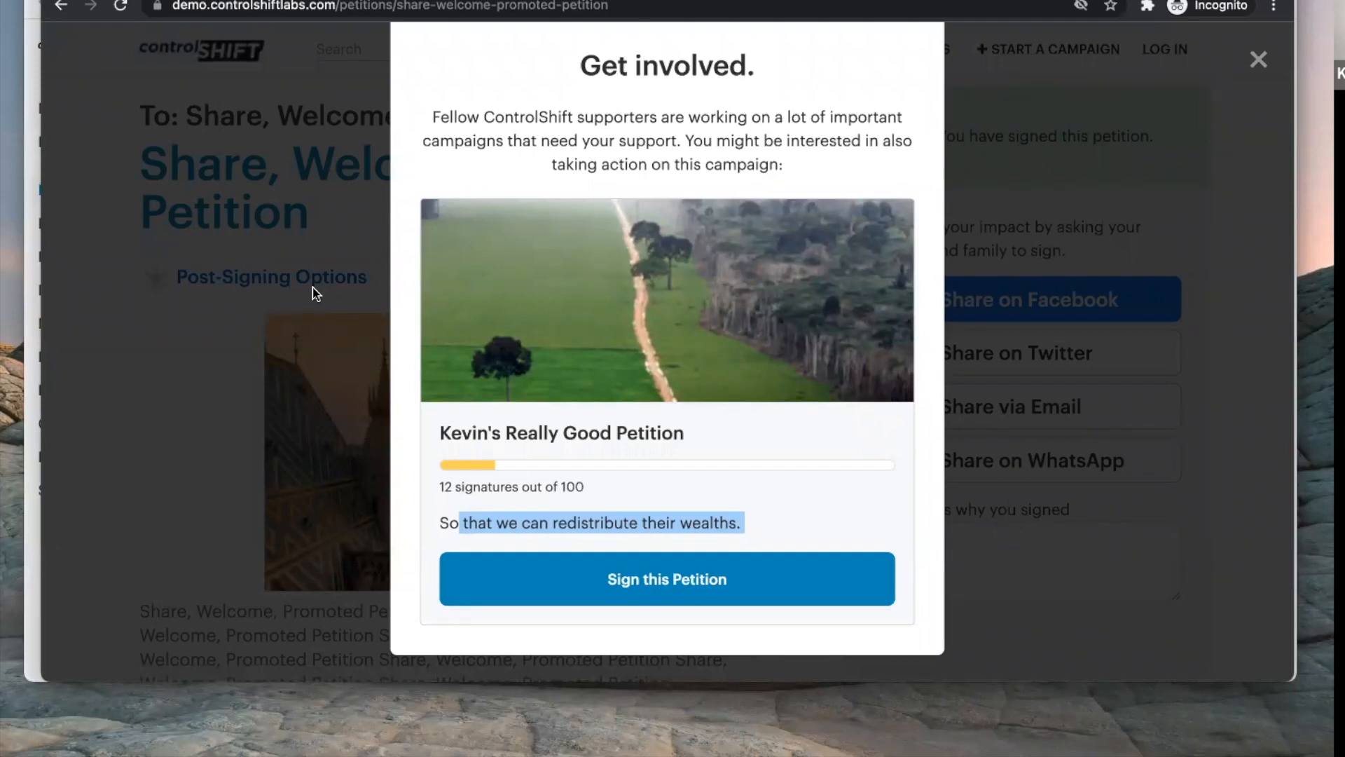
{"action": "left_click", "coordinate": [624, 596]}
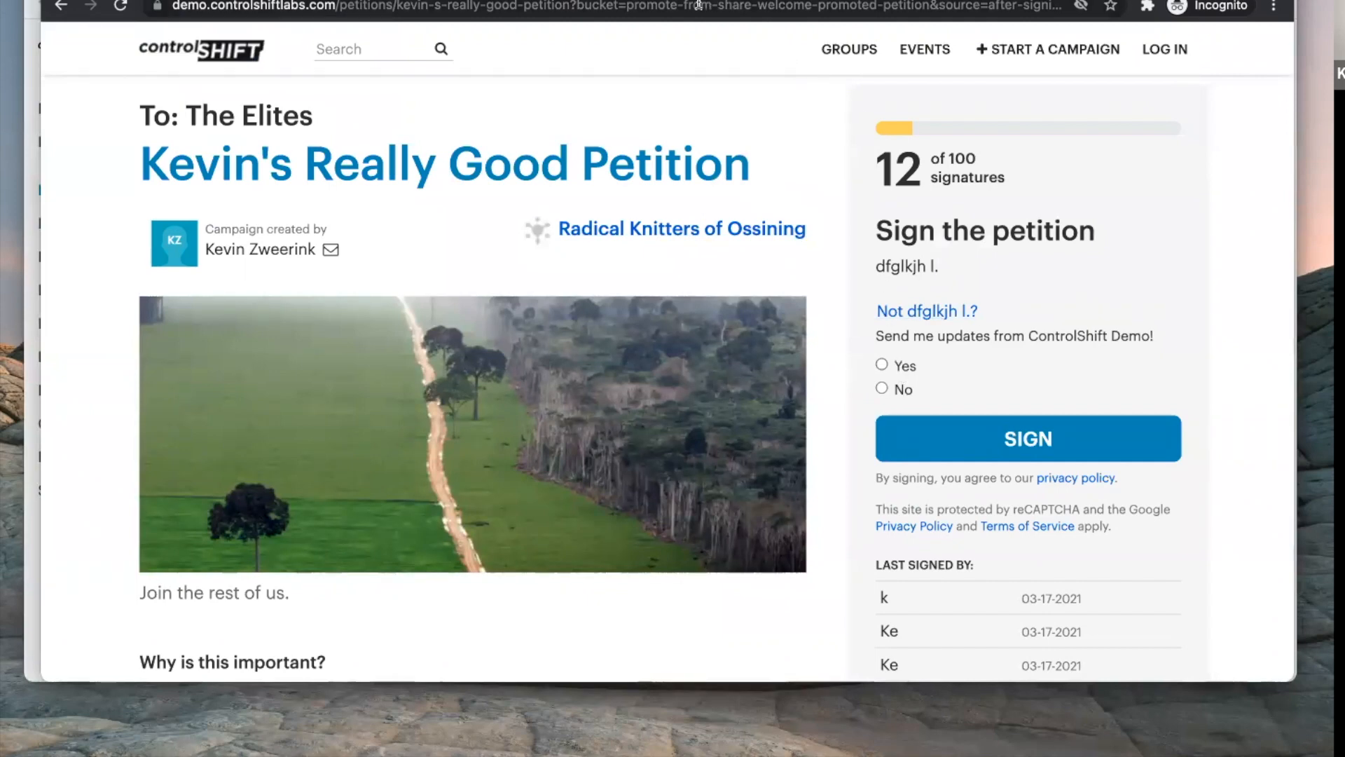
Step: Highlight the tracking parameters in the promoted petition's web address, from the bucket parameter to the end
{"action": "left_click", "coordinate": [574, 5]}
{"action": "left_click", "coordinate": [579, 5]}
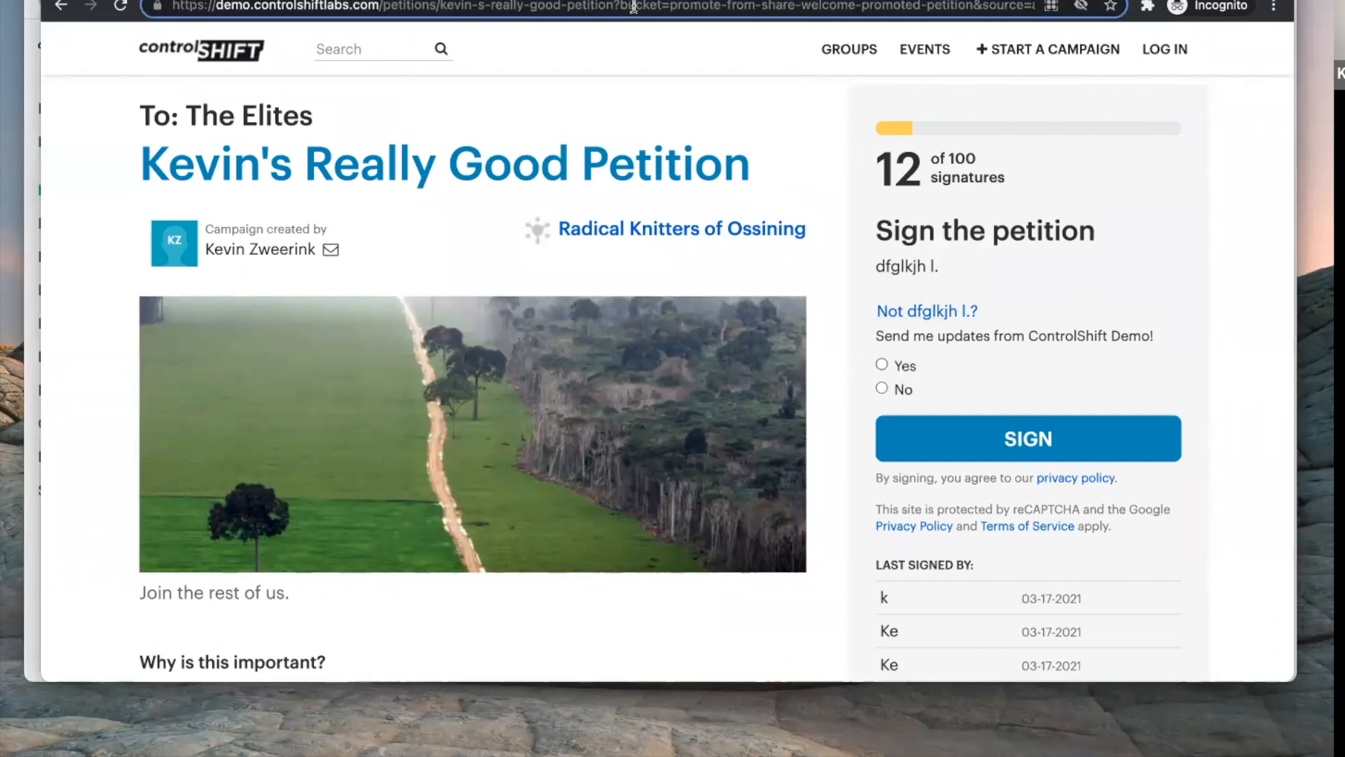
{"action": "left_click_drag", "start_coordinate": [621, 6], "coordinate": [1107, 14]}
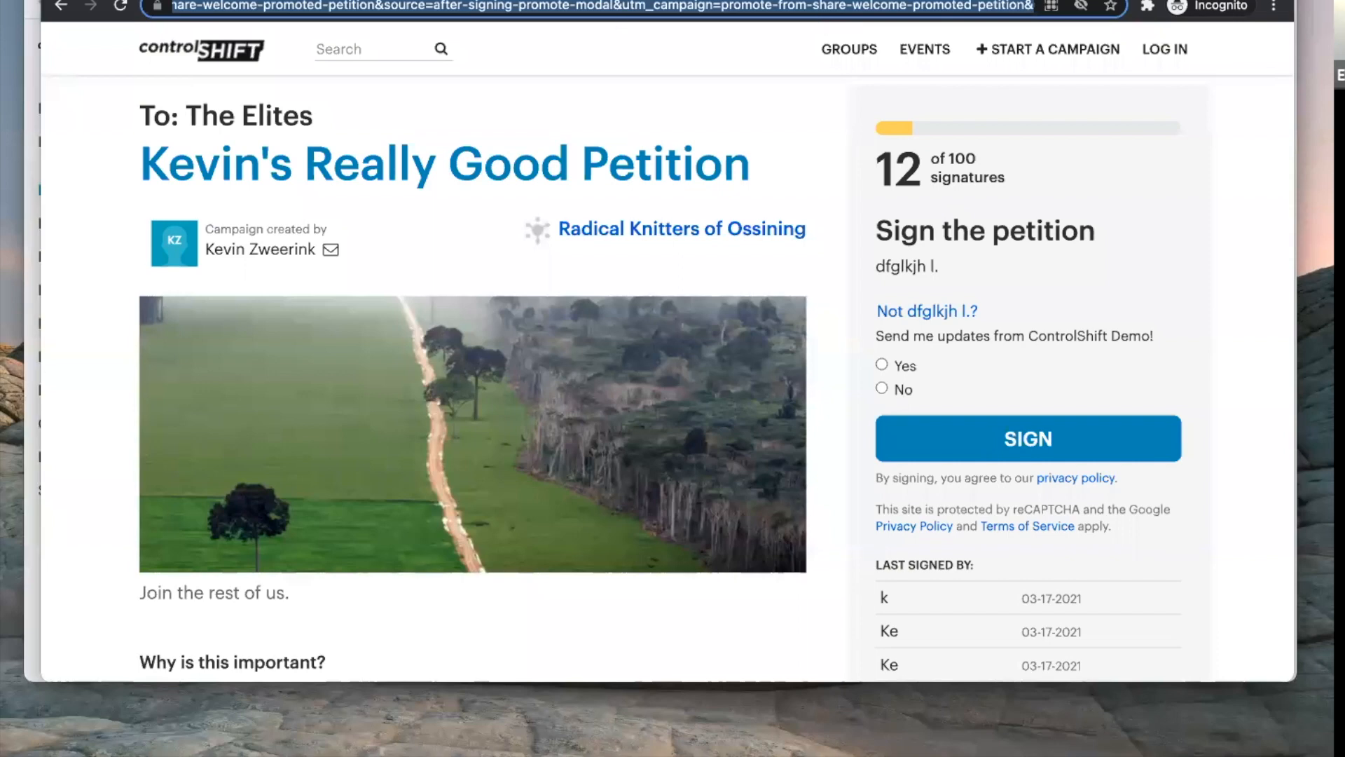
Step: Switch to the admin window and open the ControlShift Demo organisation's Post Action Flow settings
{"action": "left_click", "coordinate": [2, 378]}
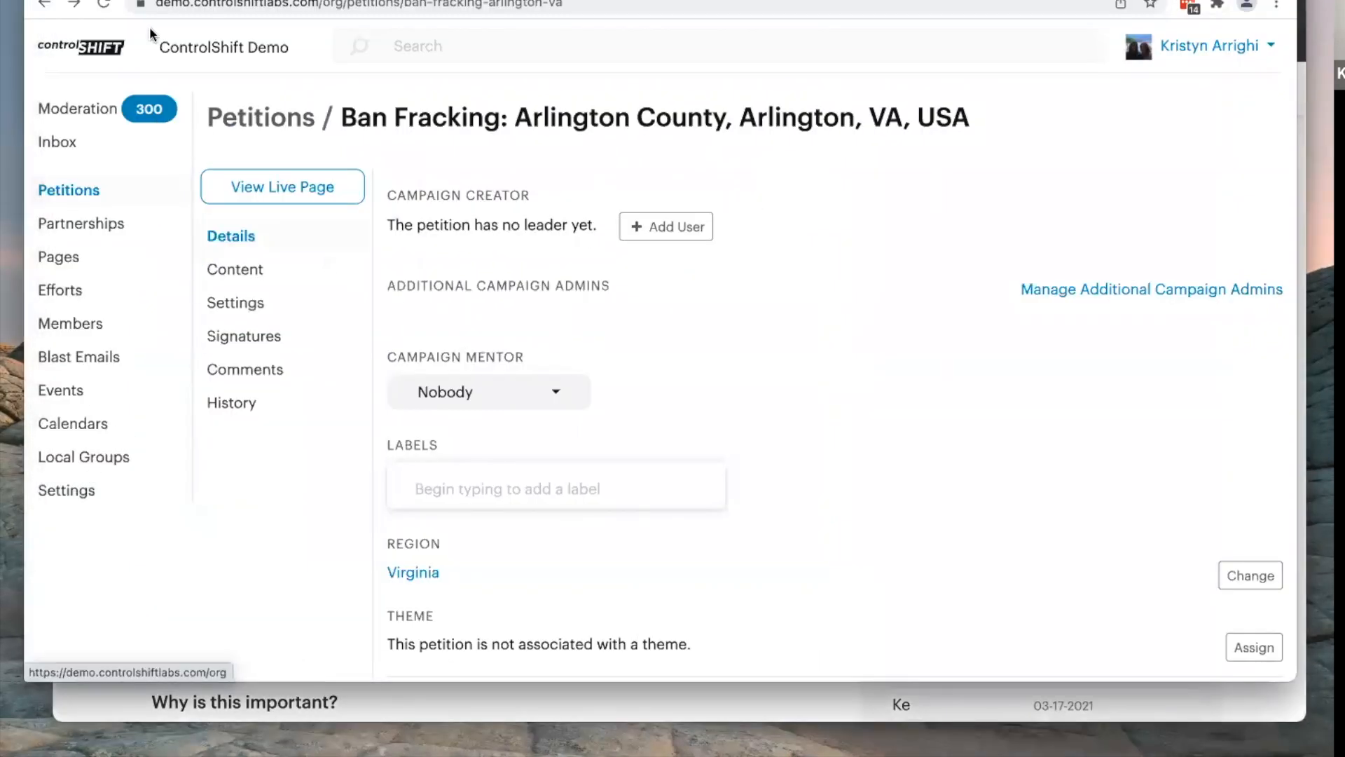
{"action": "left_click", "coordinate": [1167, 45]}
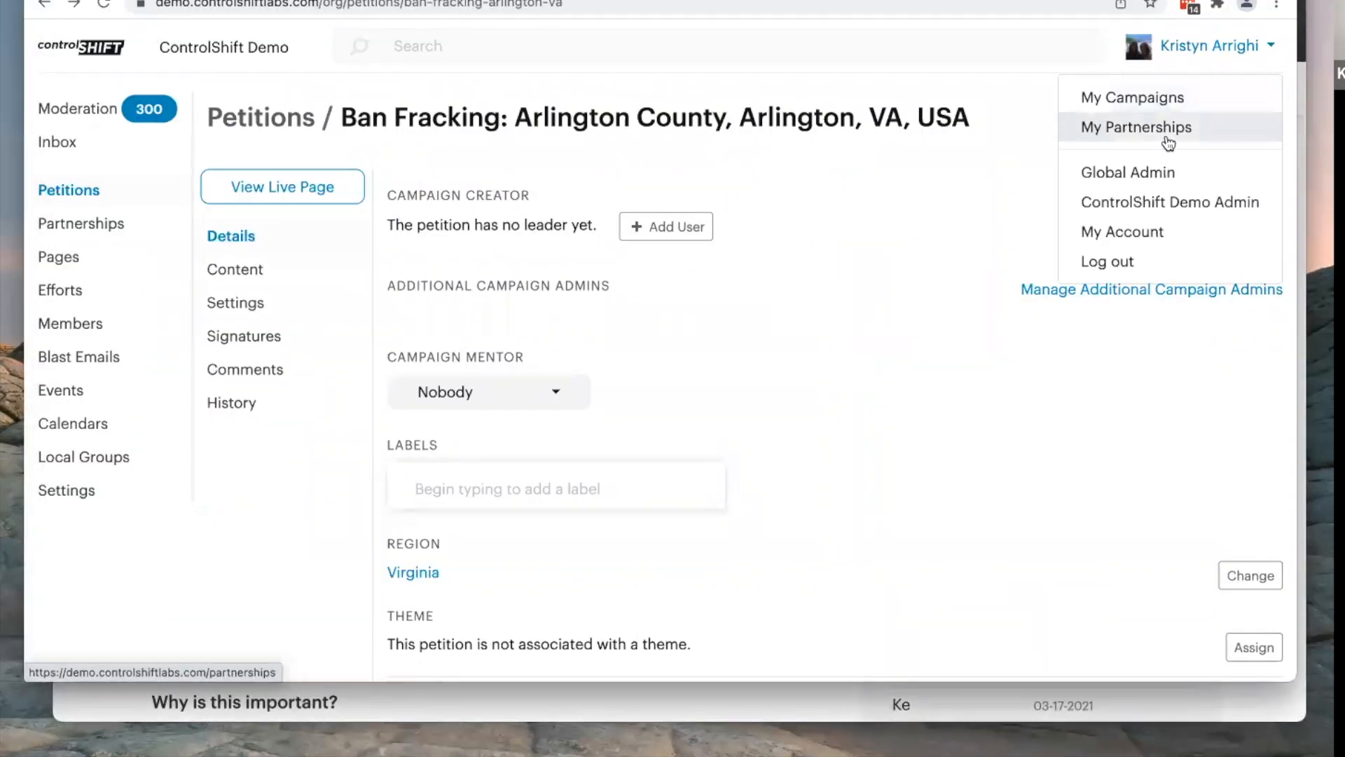
{"action": "left_click", "coordinate": [1133, 199]}
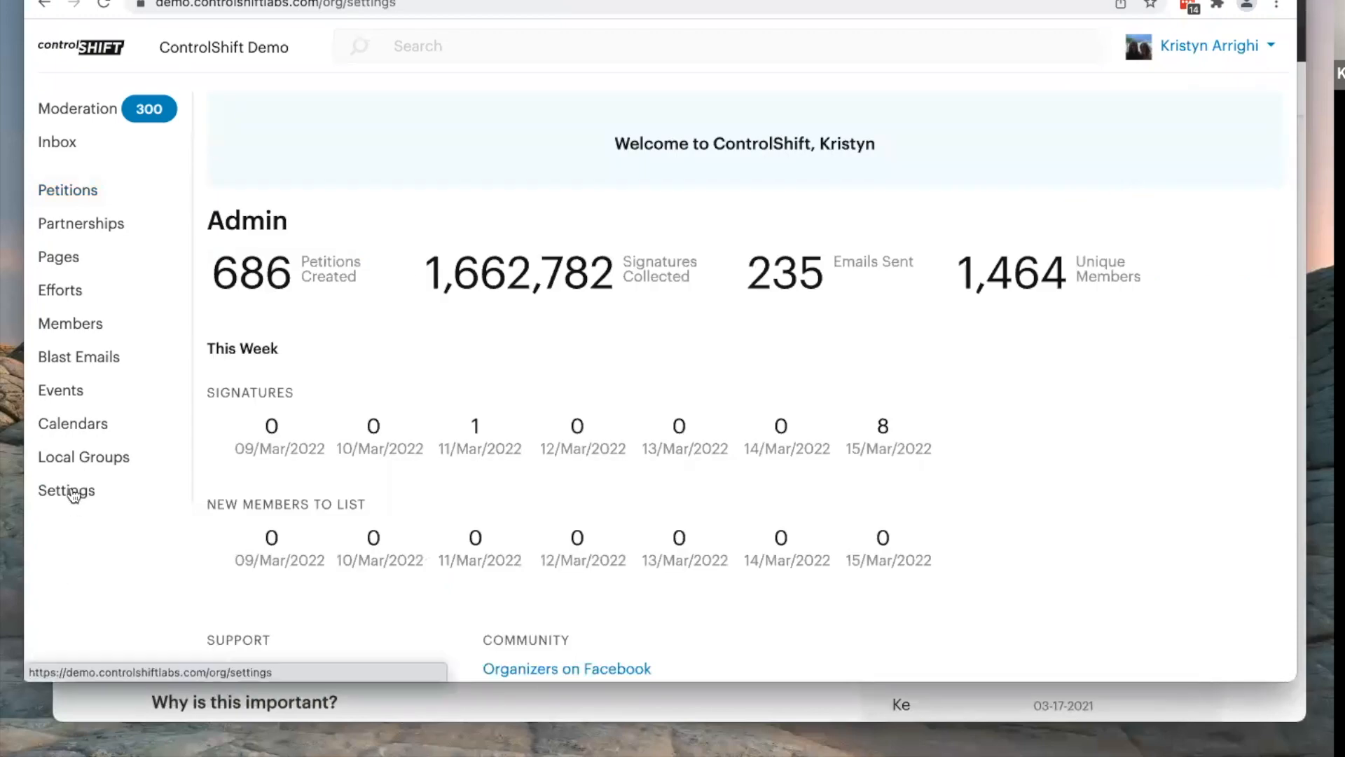
{"action": "left_click", "coordinate": [70, 493]}
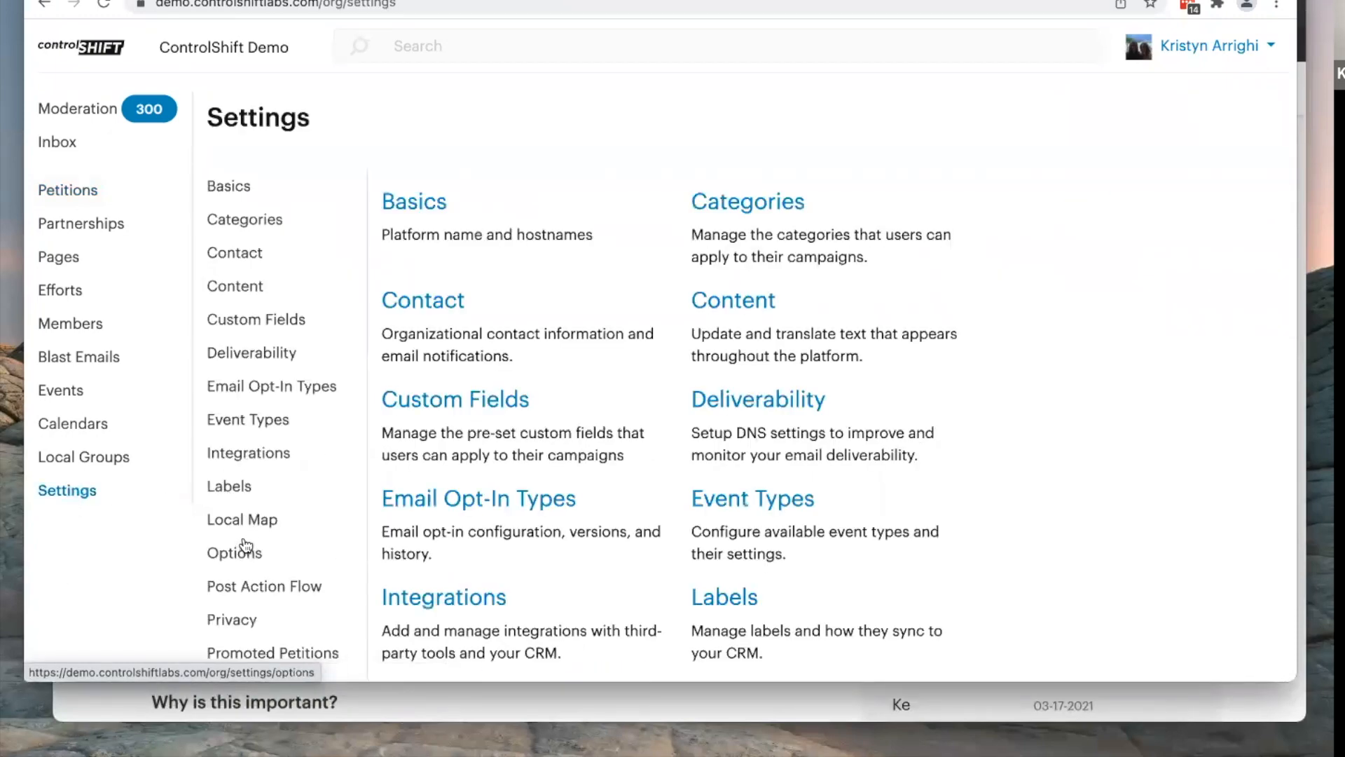
{"action": "scroll", "coordinate": [237, 550], "scroll_direction": "down", "scroll_amount": 3}
{"action": "left_click", "coordinate": [264, 423]}
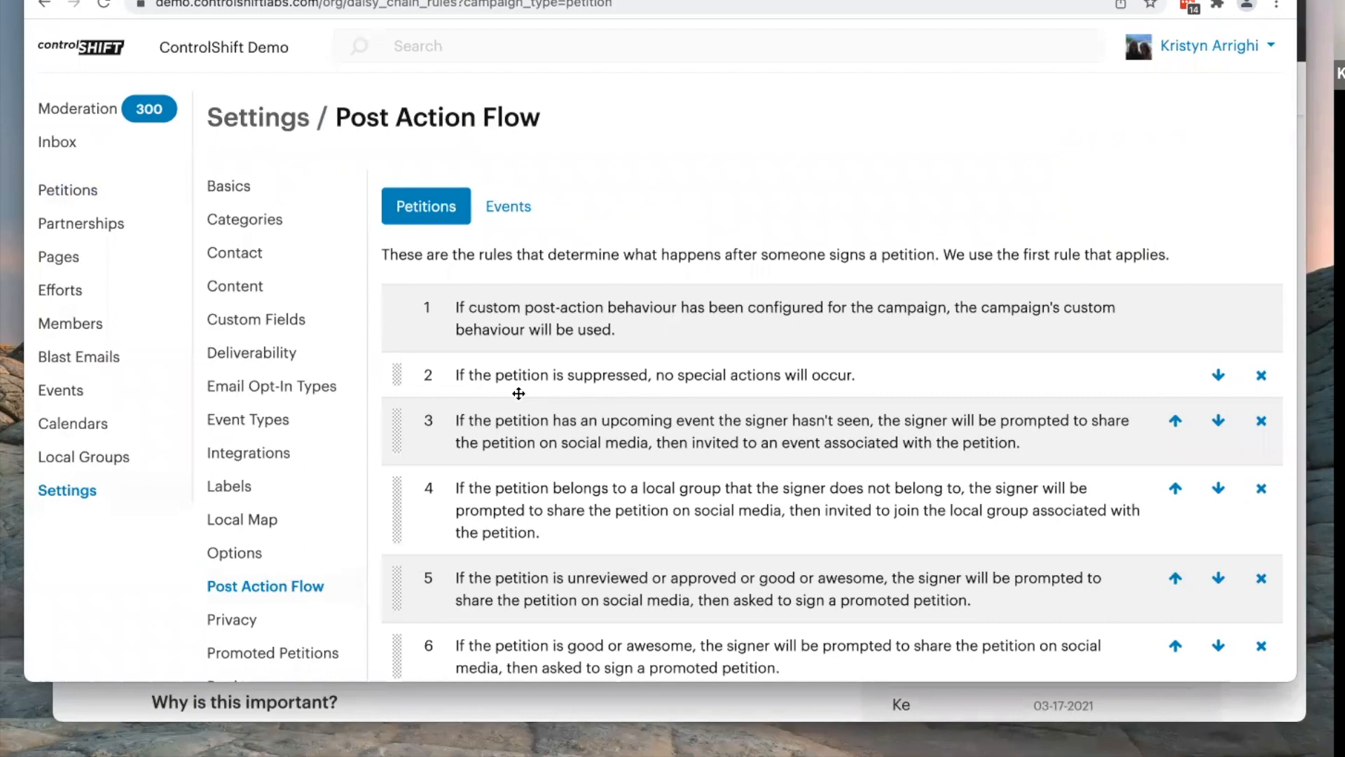
Step: Review the petition post-action rules and delete the one covering unreviewed, approved, good or awesome petitions
{"action": "scroll", "coordinate": [609, 412], "scroll_direction": "down", "scroll_amount": 3}
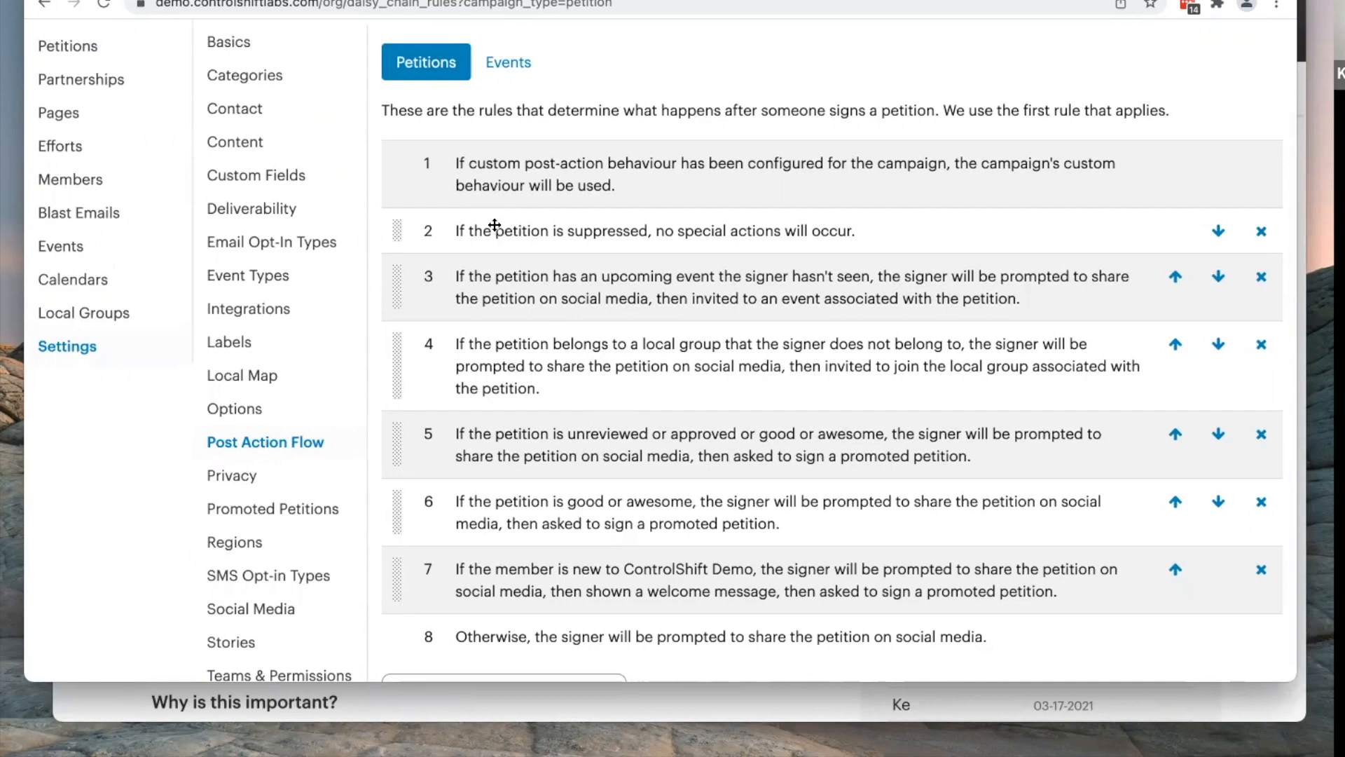
{"action": "scroll", "coordinate": [501, 196], "scroll_direction": "down", "scroll_amount": 1}
{"action": "scroll", "coordinate": [506, 189], "scroll_direction": "down", "scroll_amount": 1}
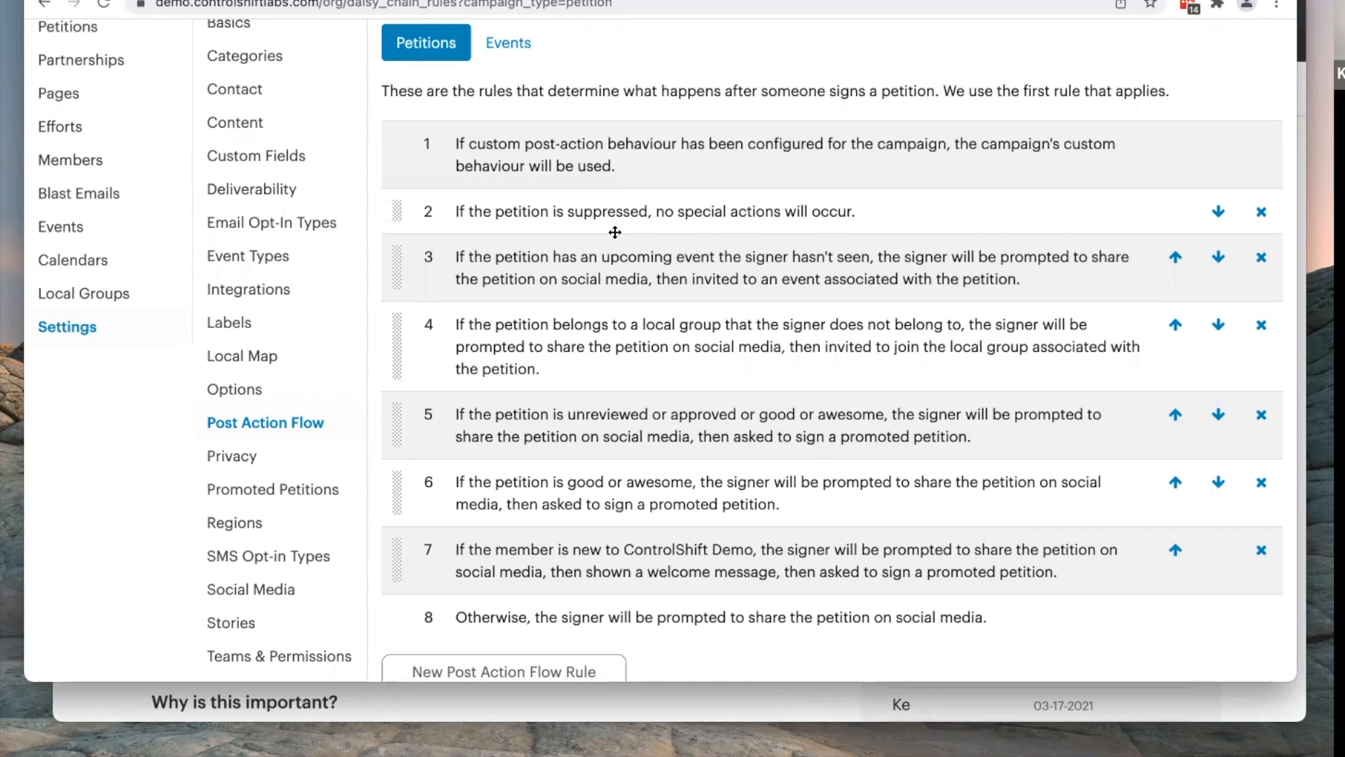
{"action": "left_click", "coordinate": [1261, 414]}
Step: Start a new post action flow rule based on the petition's moderation status
{"action": "scroll", "coordinate": [574, 476], "scroll_direction": "down", "scroll_amount": 5}
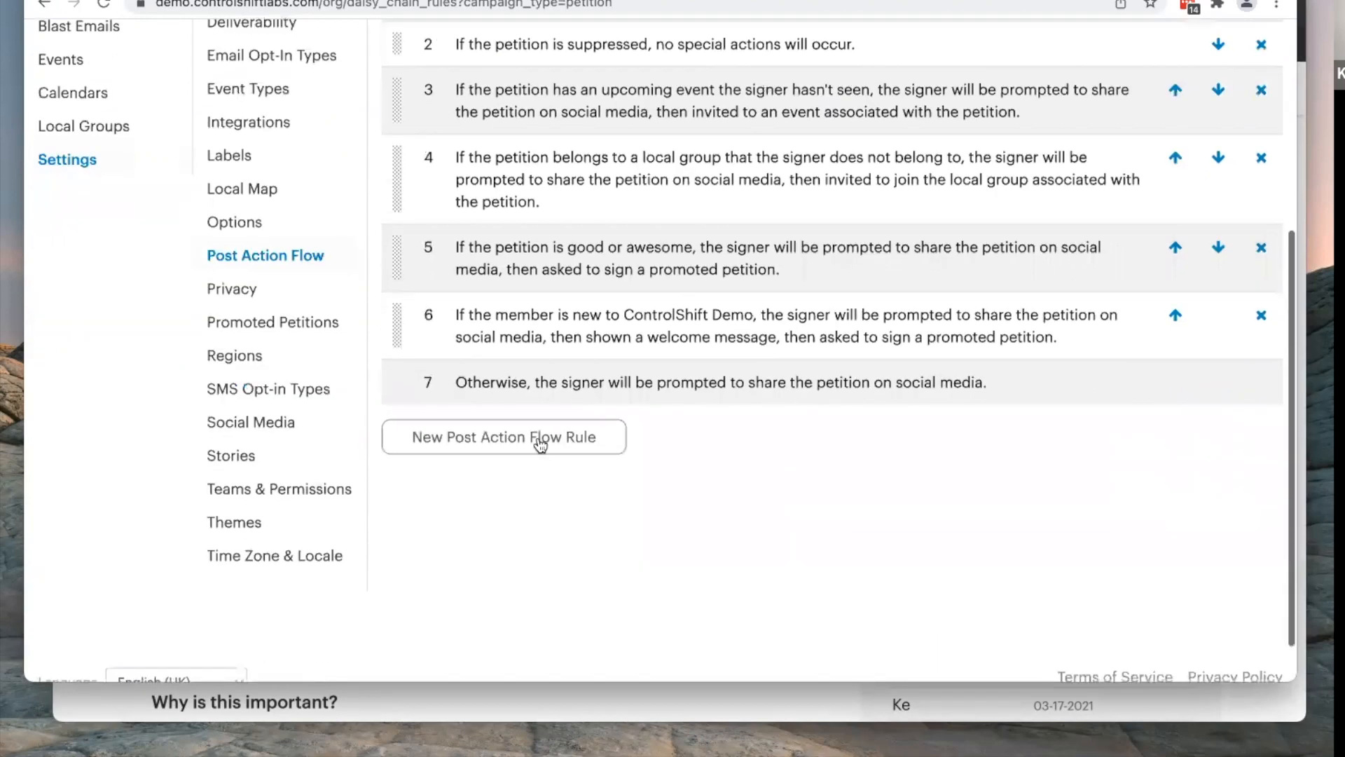
{"action": "left_click", "coordinate": [532, 441]}
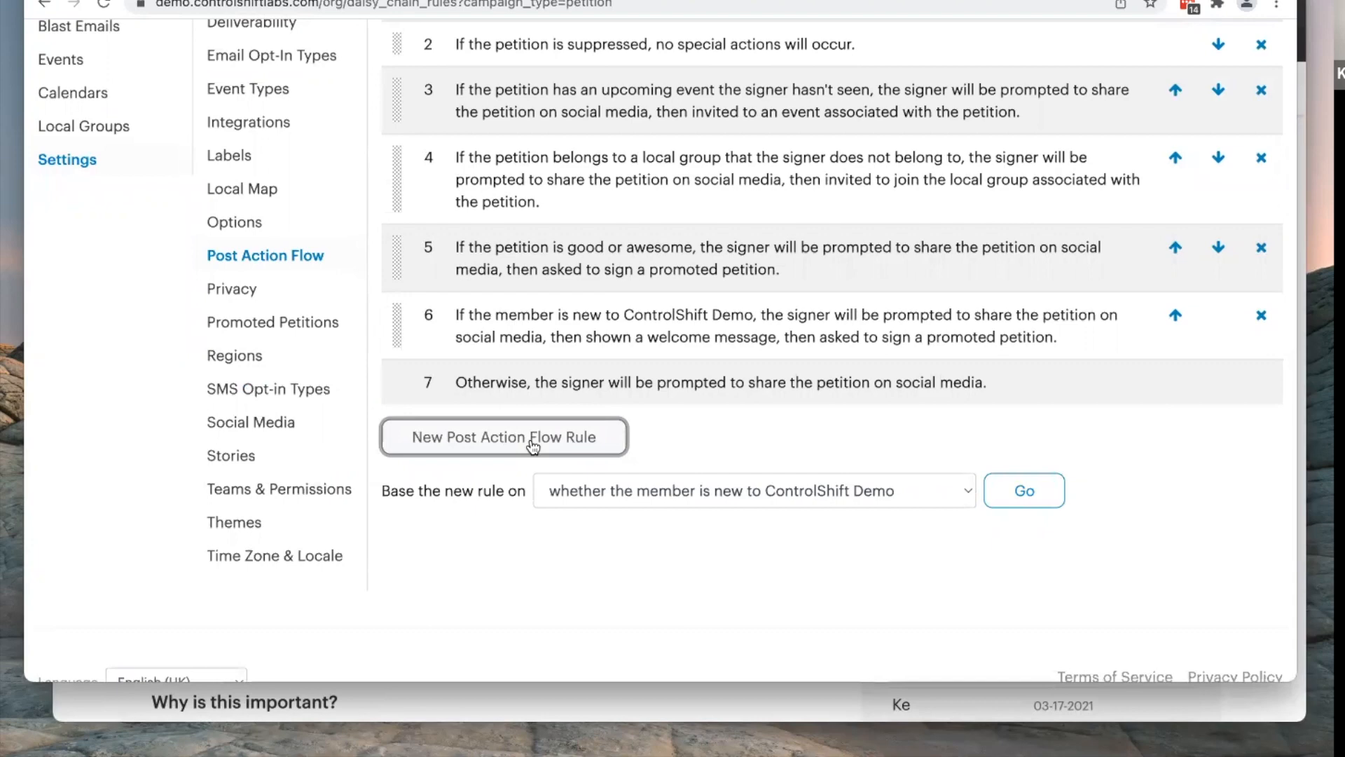
{"action": "left_click", "coordinate": [750, 490]}
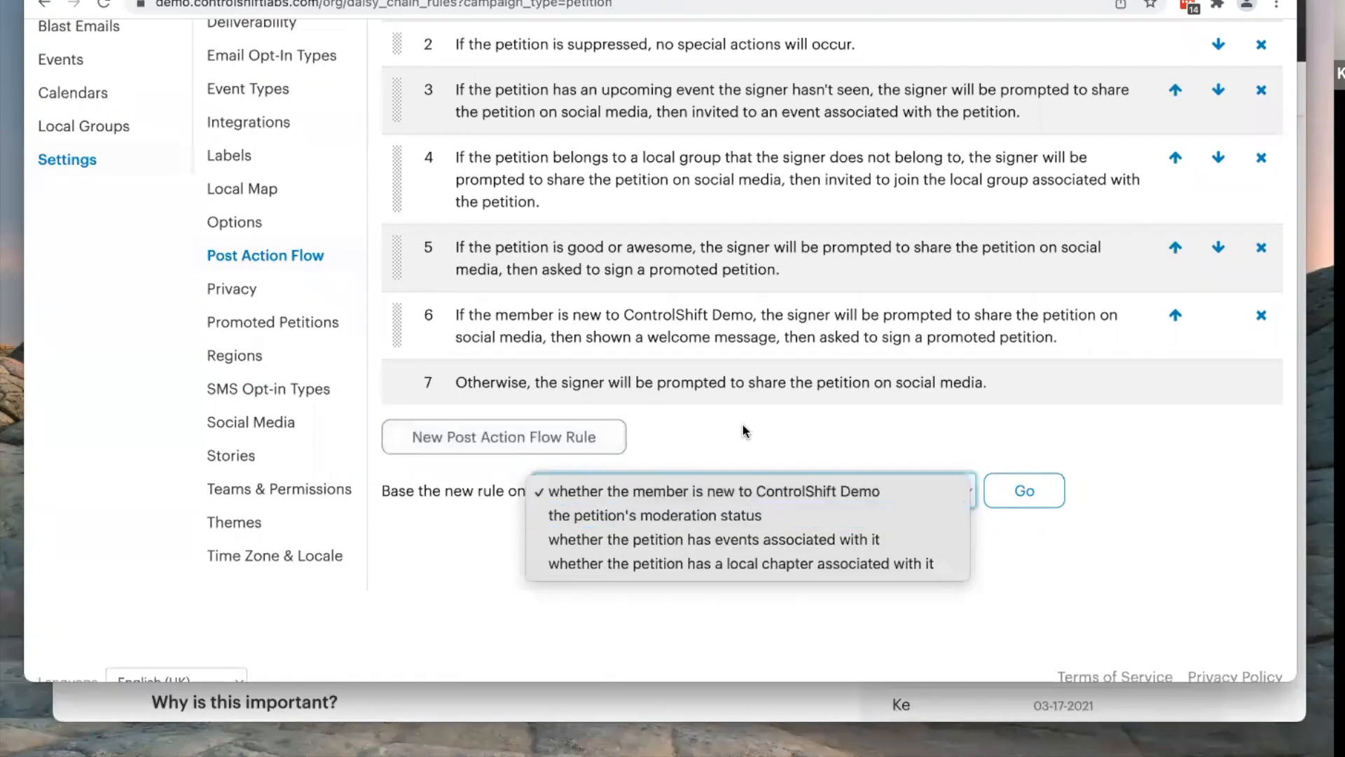
{"action": "left_click", "coordinate": [1182, 483]}
{"action": "scroll", "coordinate": [871, 372], "scroll_direction": "down", "scroll_amount": 2}
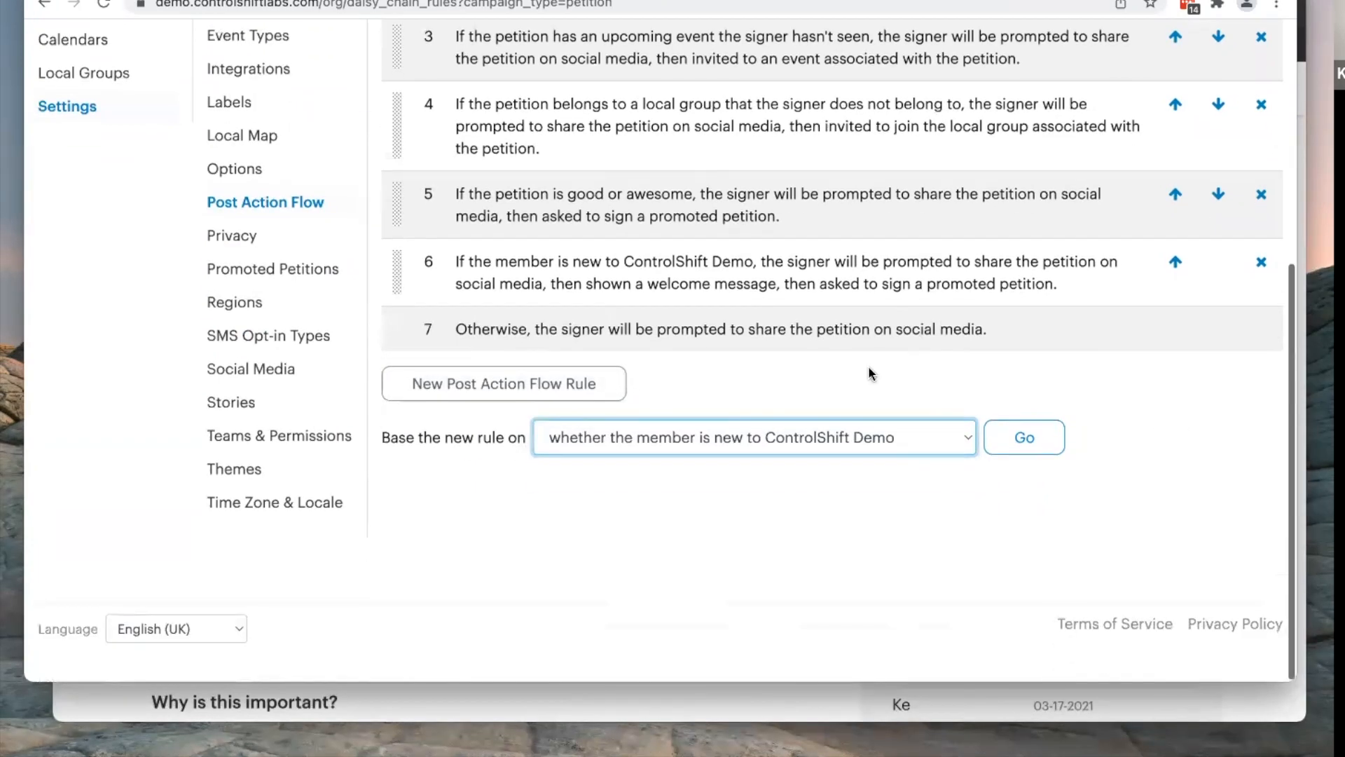
{"action": "left_click", "coordinate": [879, 443]}
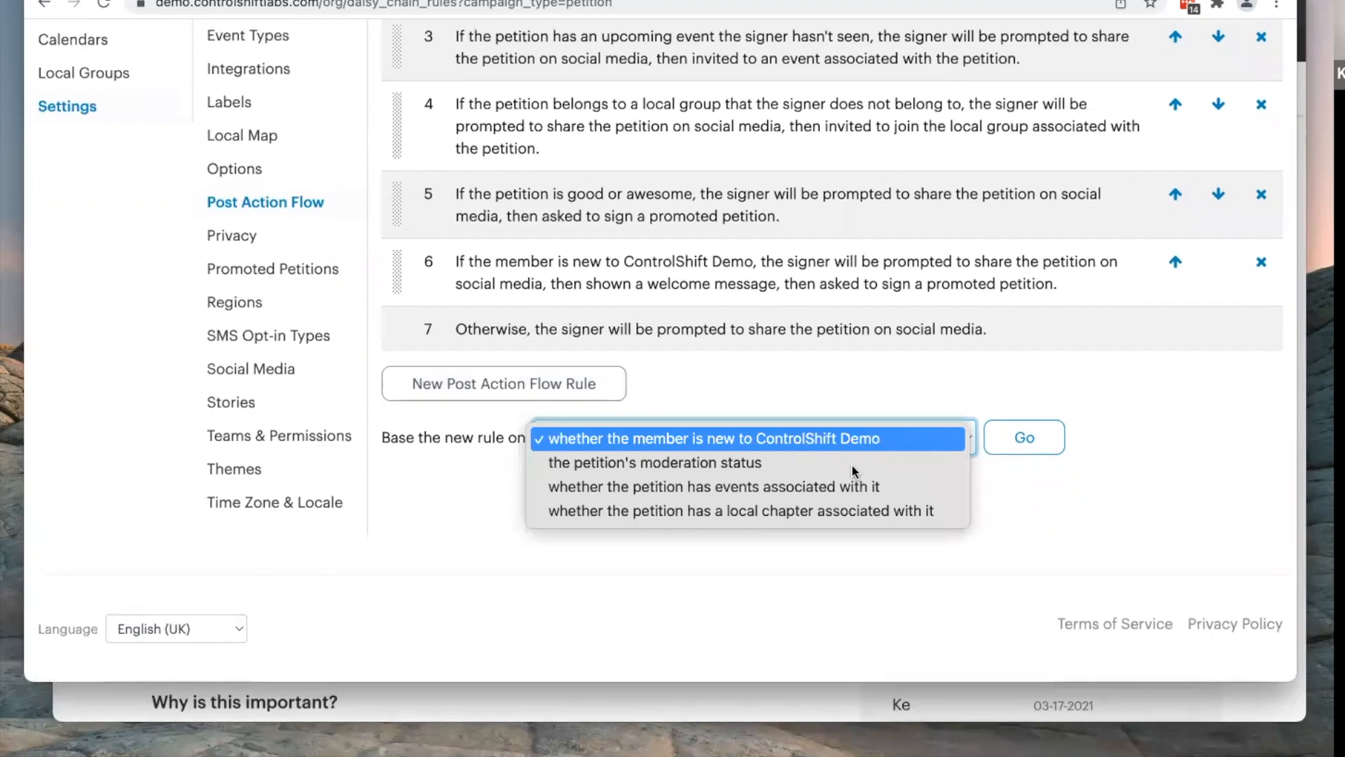
{"action": "left_click", "coordinate": [691, 462]}
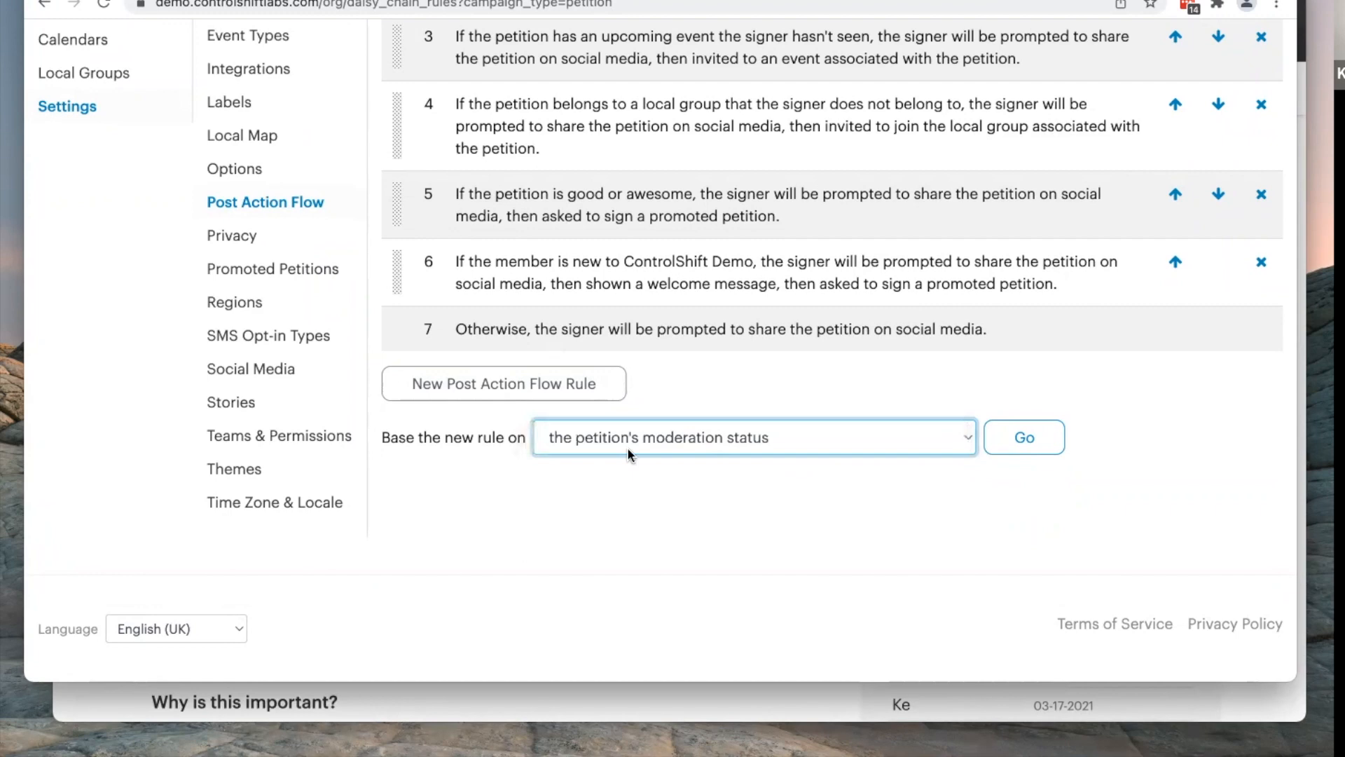
{"action": "left_click", "coordinate": [1024, 437]}
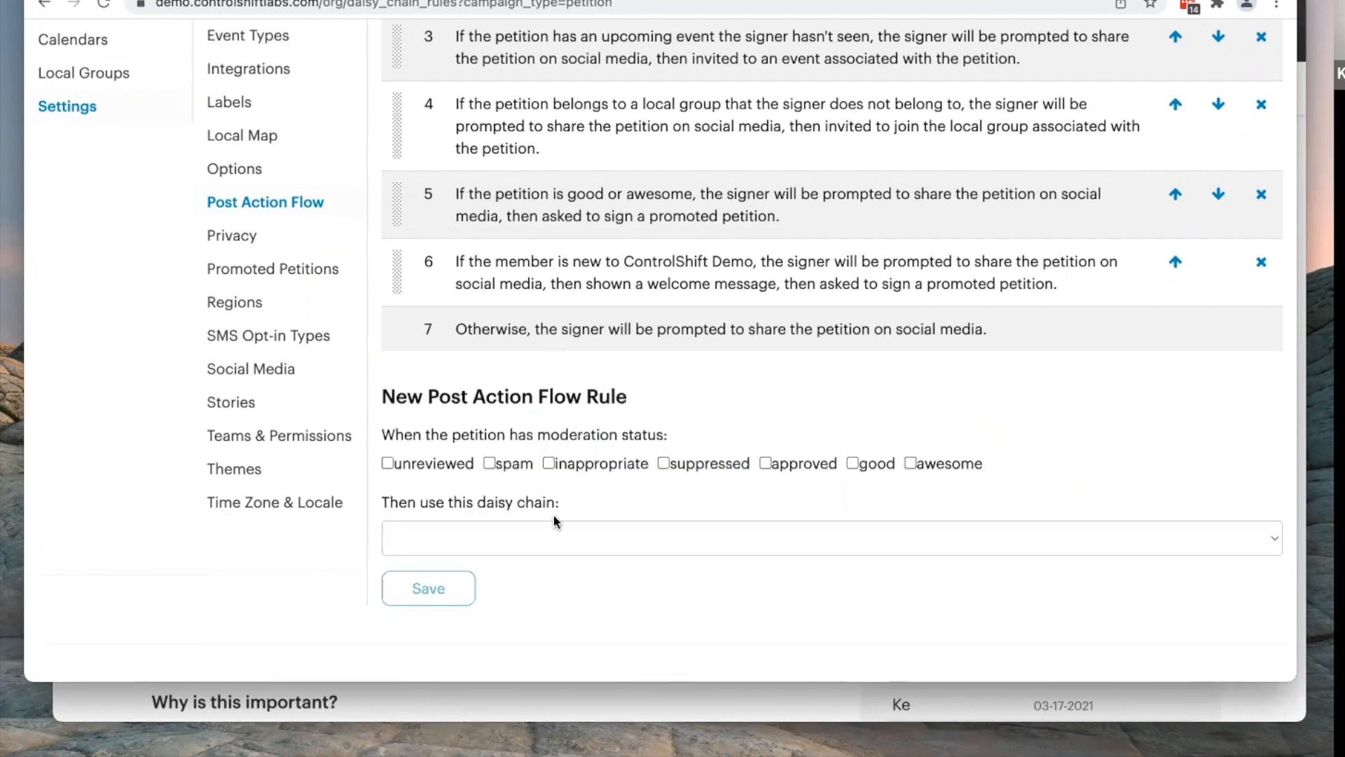
Step: Apply the new rule to petitions with the moderation statuses unreviewed, approved, good and awesome
{"action": "scroll", "coordinate": [554, 520], "scroll_direction": "down", "scroll_amount": 2}
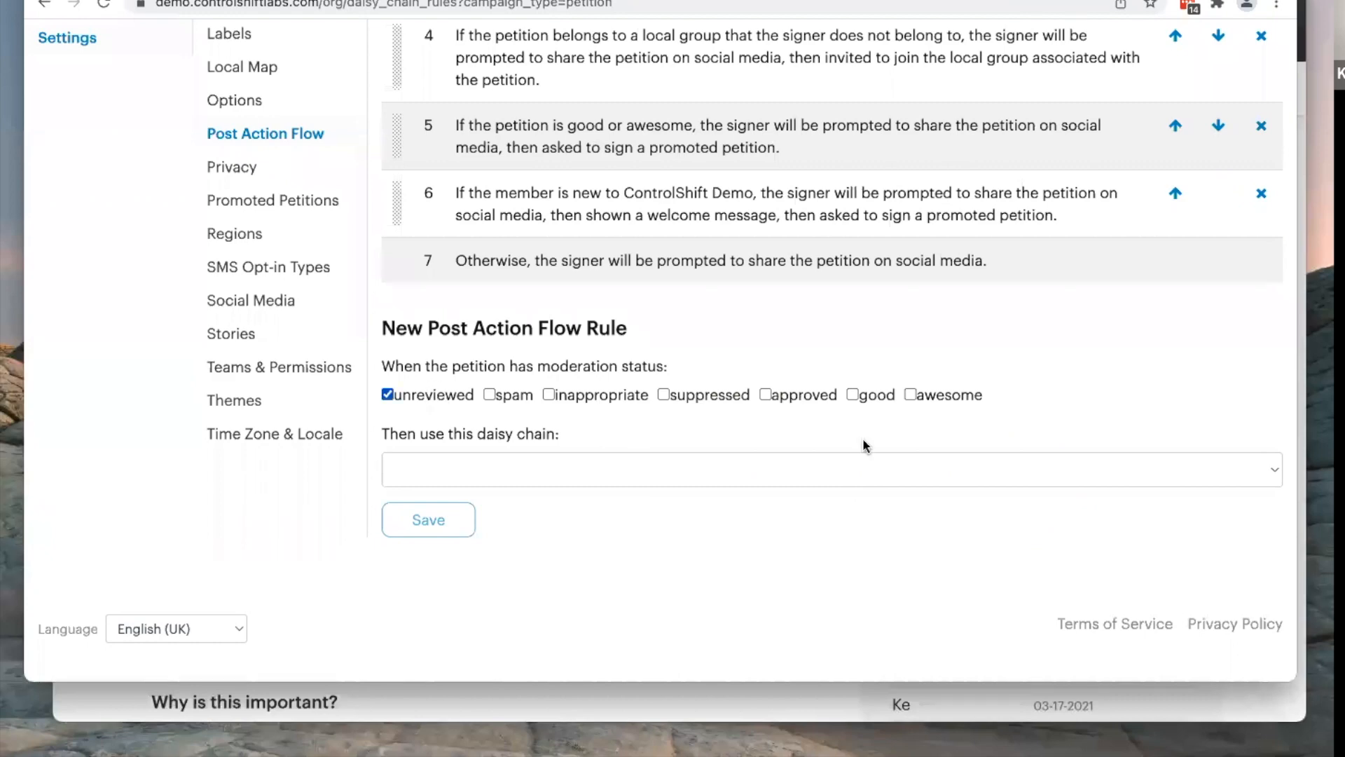
{"action": "left_click", "coordinate": [813, 396]}
{"action": "left_click", "coordinate": [872, 396]}
{"action": "left_click", "coordinate": [943, 396]}
{"action": "left_click", "coordinate": [435, 393]}
{"action": "left_click", "coordinate": [766, 395]}
{"action": "left_click_drag", "start_coordinate": [394, 396], "coordinate": [437, 400]}
{"action": "left_click", "coordinate": [435, 400]}
Step: Assign the Share, Promoted Petition daisy chain to the moderation-status rule and save it
{"action": "left_click", "coordinate": [443, 459]}
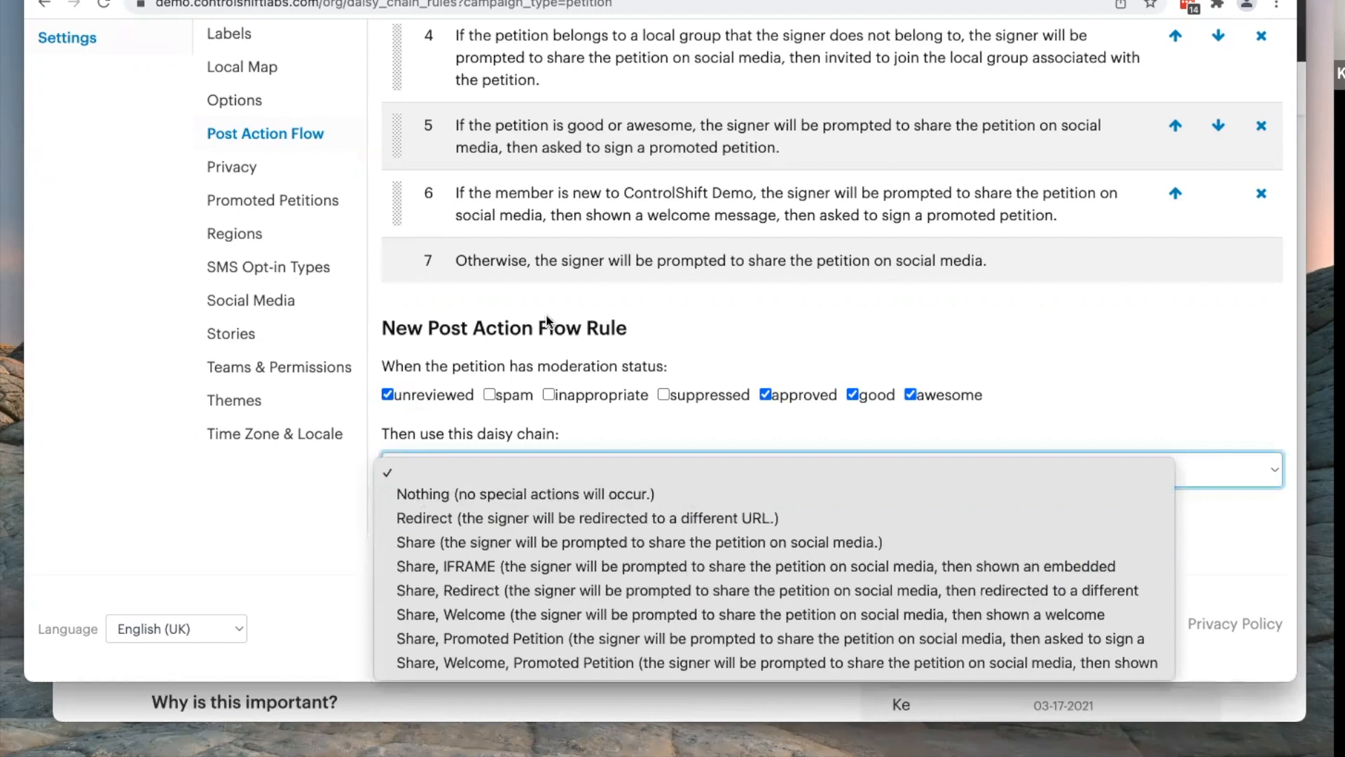
{"action": "left_click", "coordinate": [546, 320]}
{"action": "left_click", "coordinate": [528, 471]}
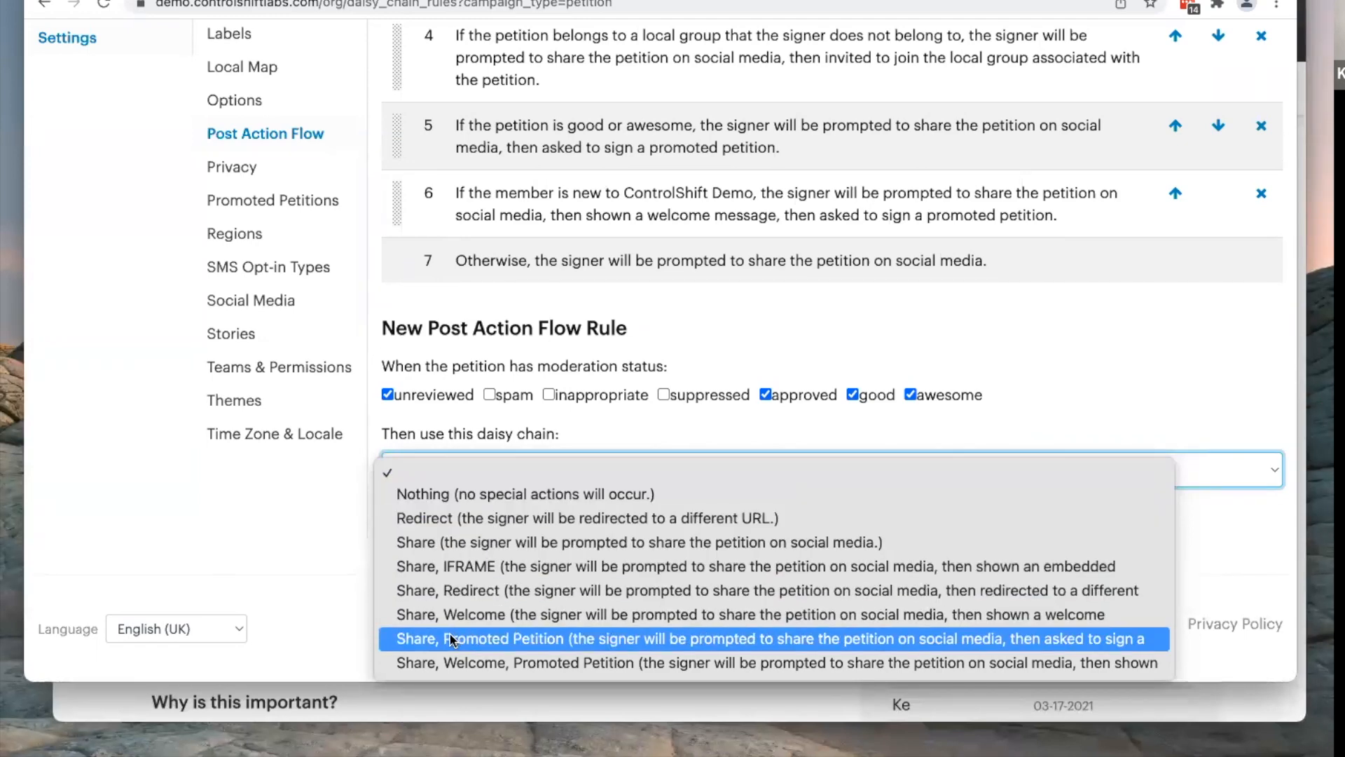
{"action": "left_click", "coordinate": [548, 639]}
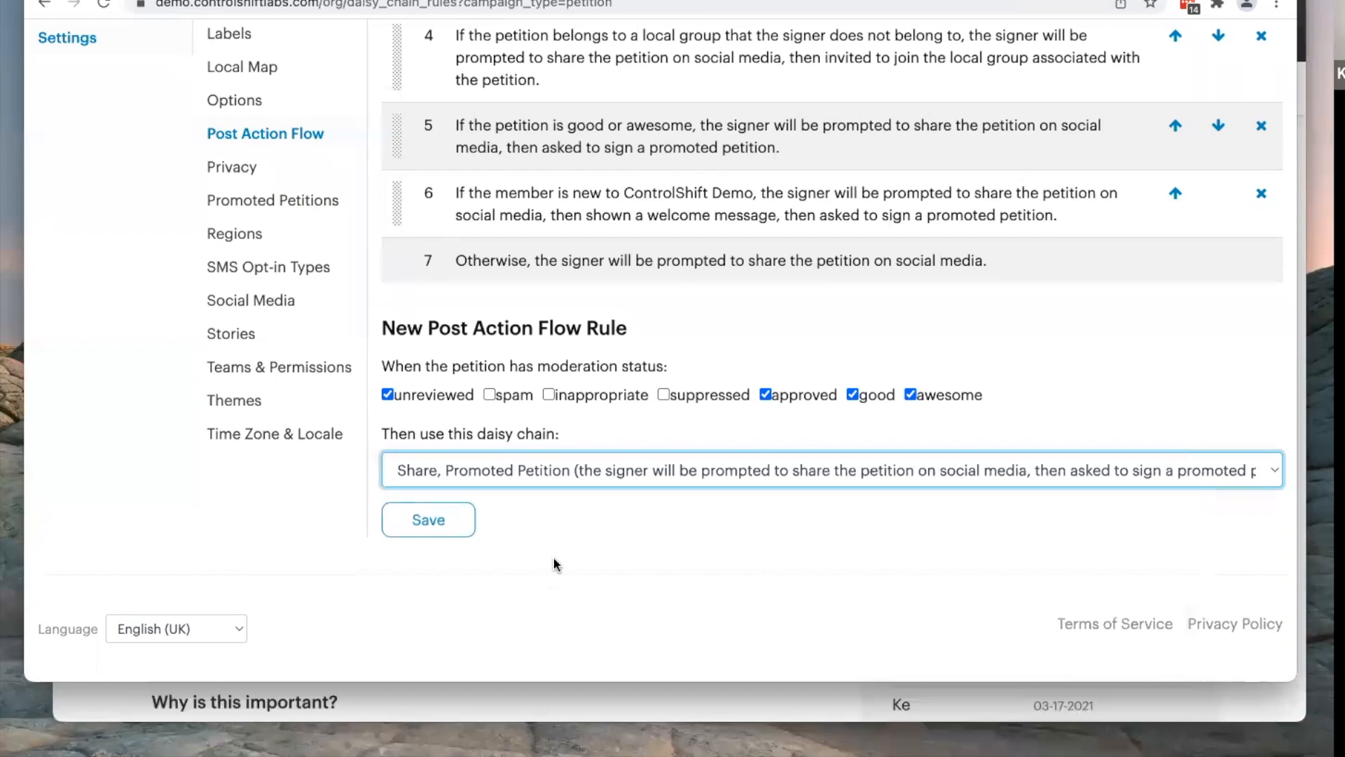
{"action": "left_click", "coordinate": [403, 522]}
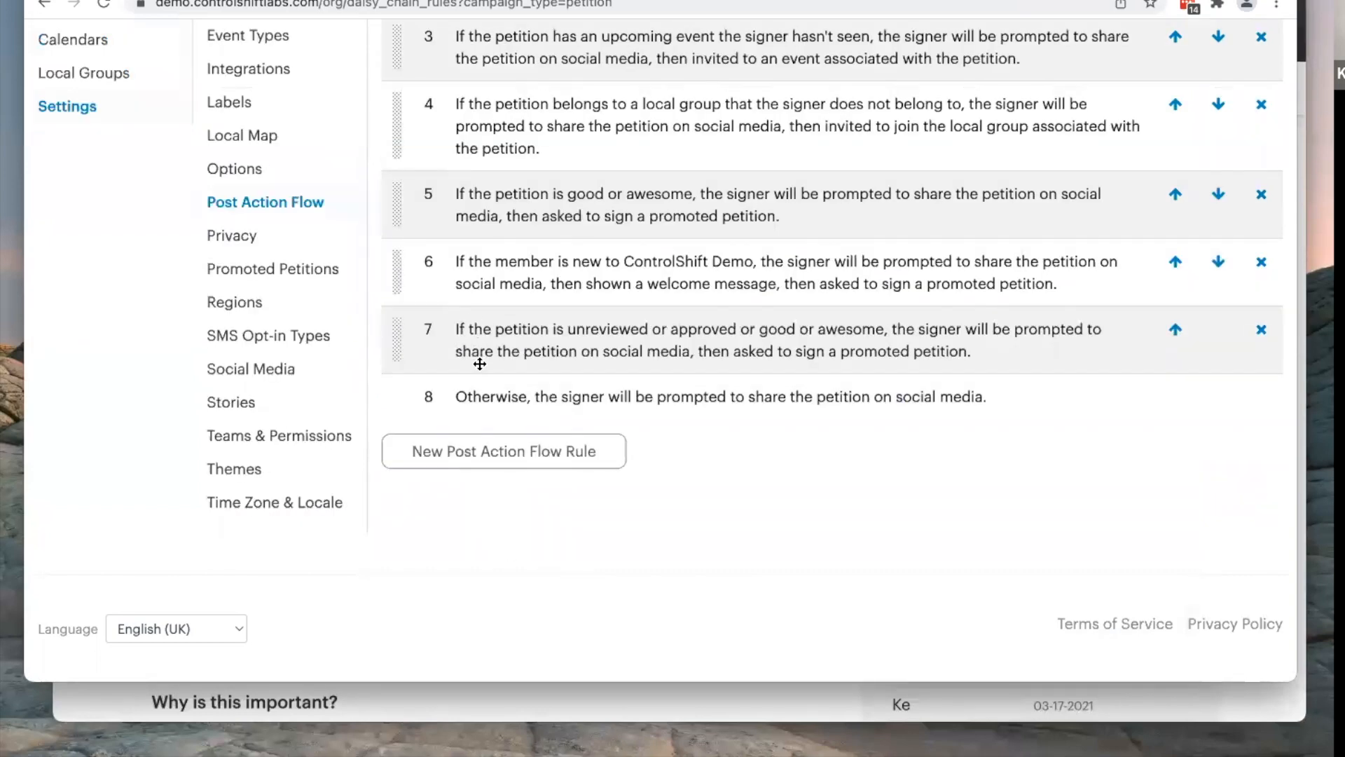
Step: Move the new moderation-status rule up to third place, above the upcoming-event rule, and highlight the text of the custom post-action behaviour rule
{"action": "scroll", "coordinate": [481, 358], "scroll_direction": "up", "scroll_amount": 1}
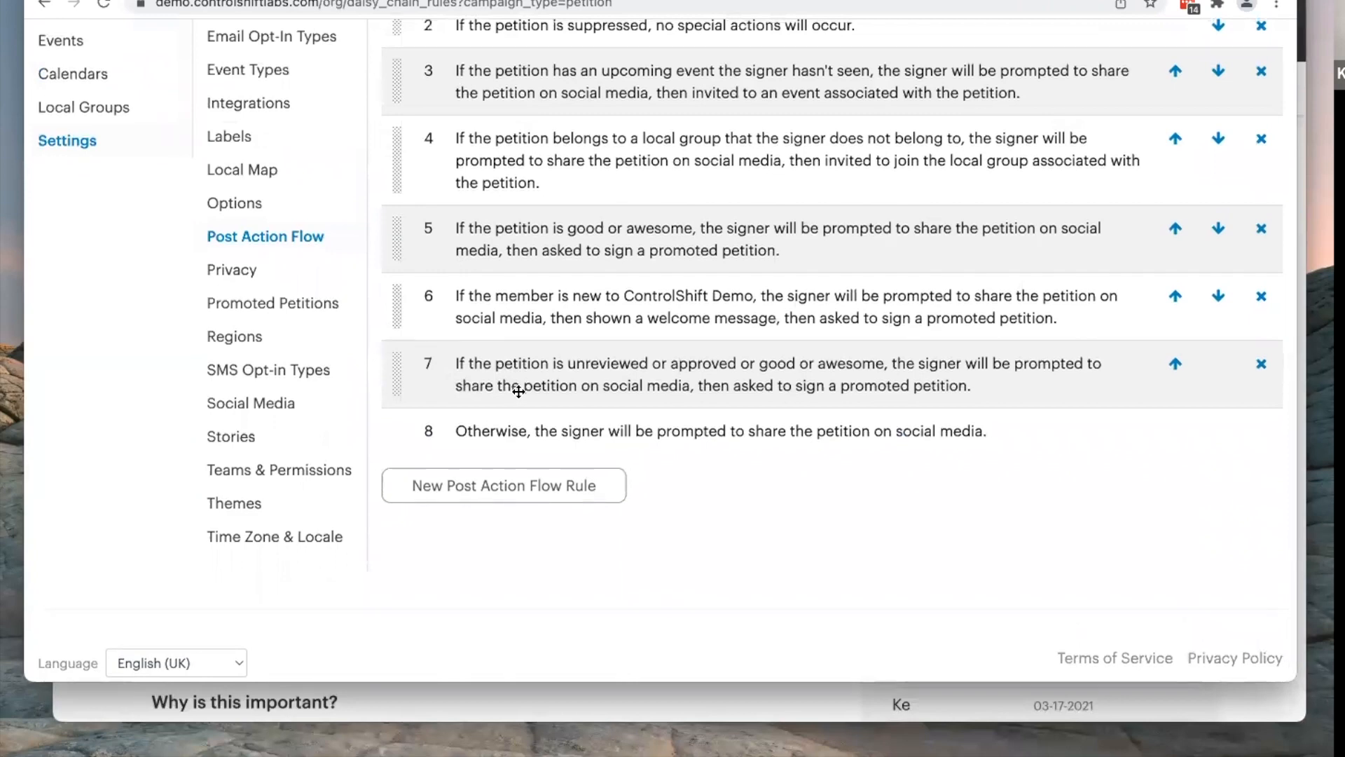
{"action": "scroll", "coordinate": [508, 448], "scroll_direction": "up", "scroll_amount": 4}
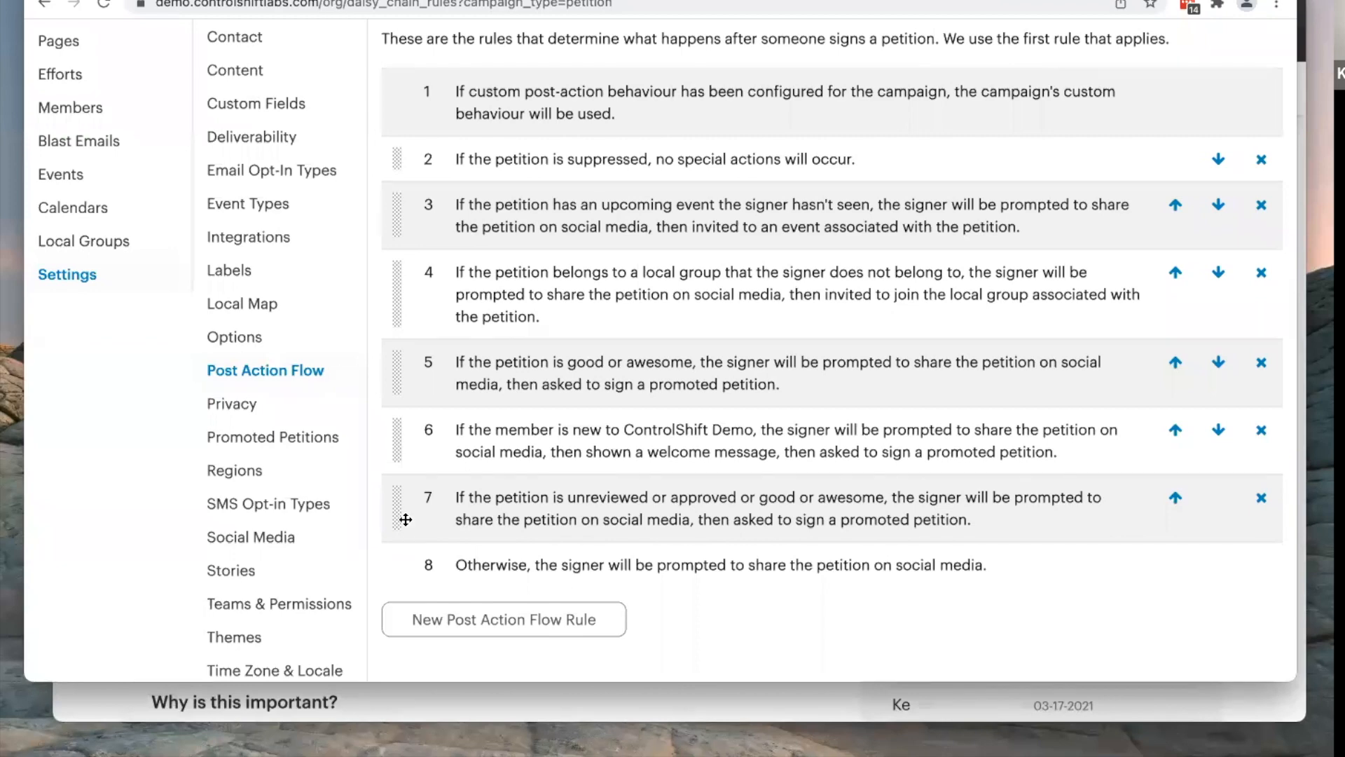
{"action": "left_click_drag", "start_coordinate": [398, 490], "coordinate": [392, 158]}
{"action": "left_click_drag", "start_coordinate": [406, 240], "coordinate": [429, 191]}
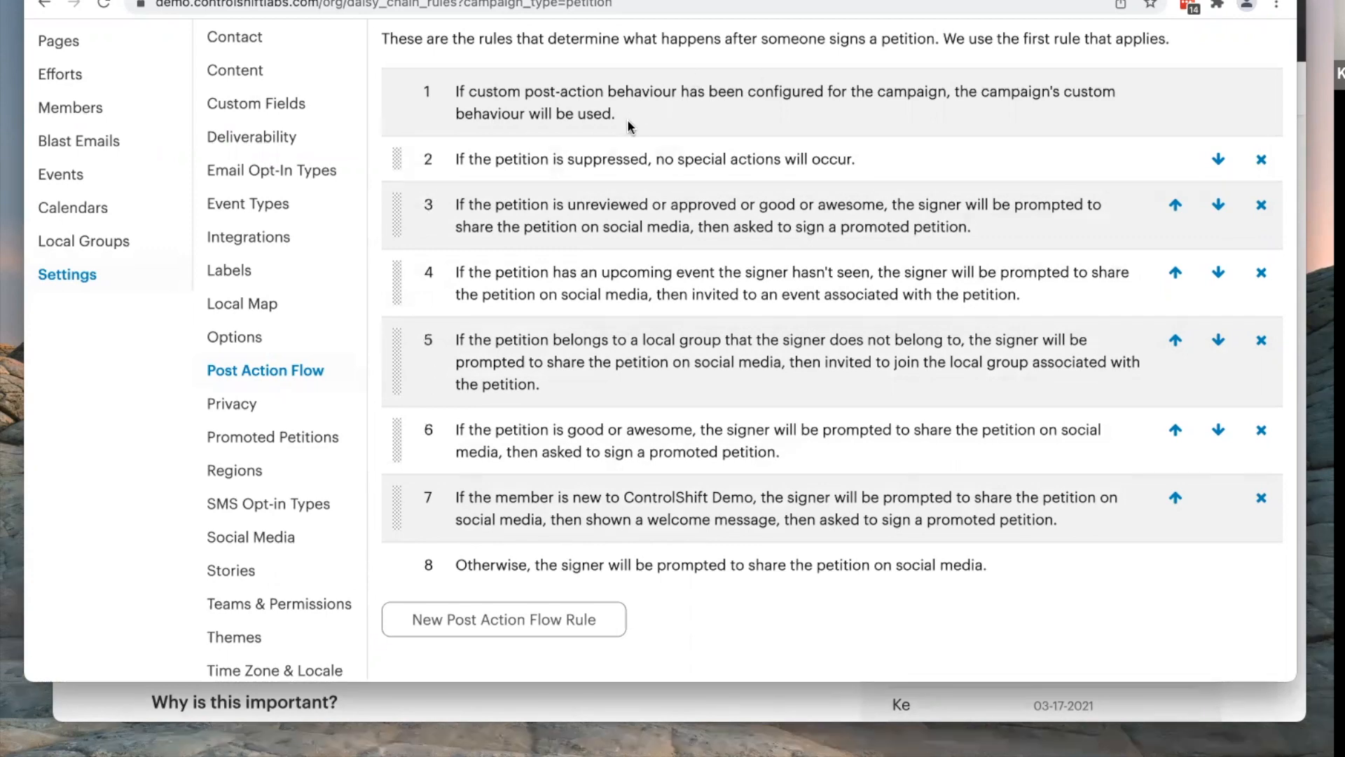
{"action": "left_click_drag", "start_coordinate": [616, 114], "coordinate": [556, 86]}
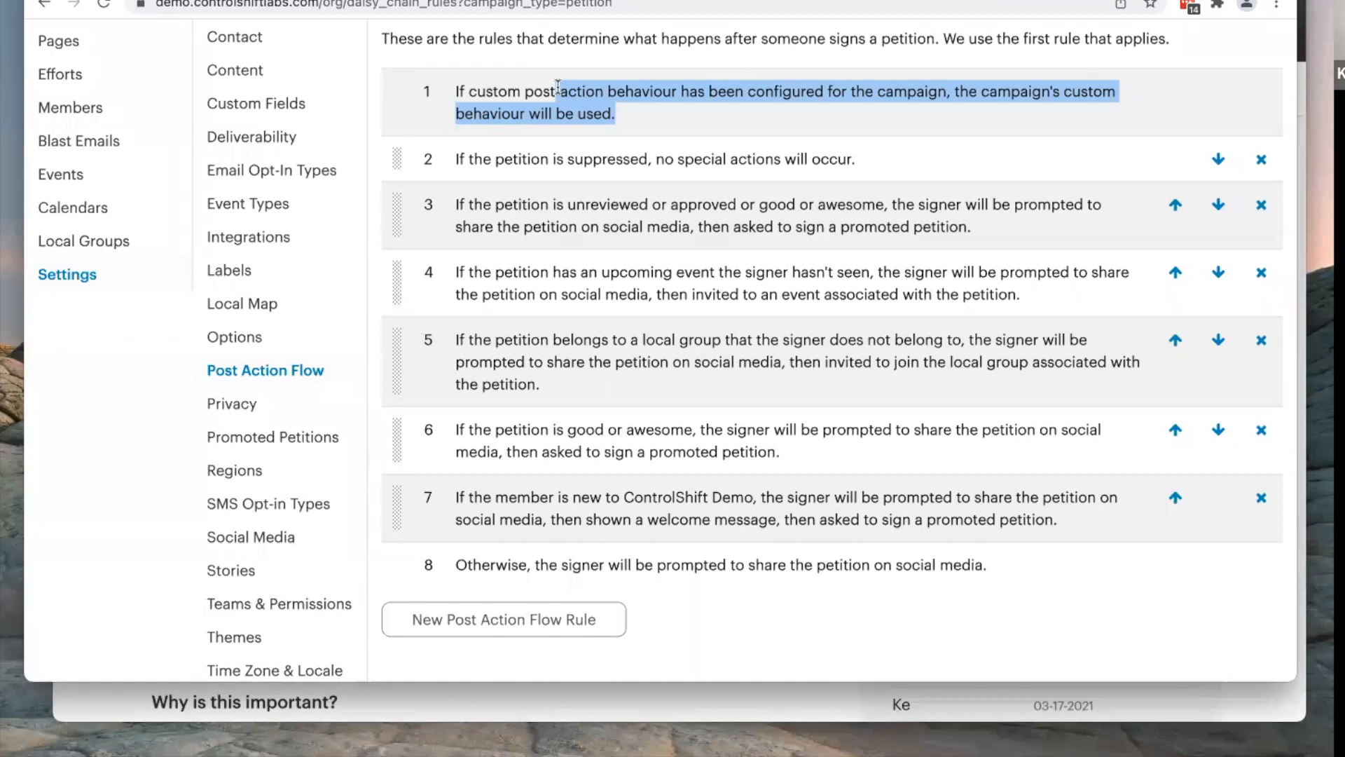
Step: Base another new rule on whether the member is new to ControlShift Demo, and delete the existing new-member rule
{"action": "scroll", "coordinate": [530, 339], "scroll_direction": "down", "scroll_amount": 3}
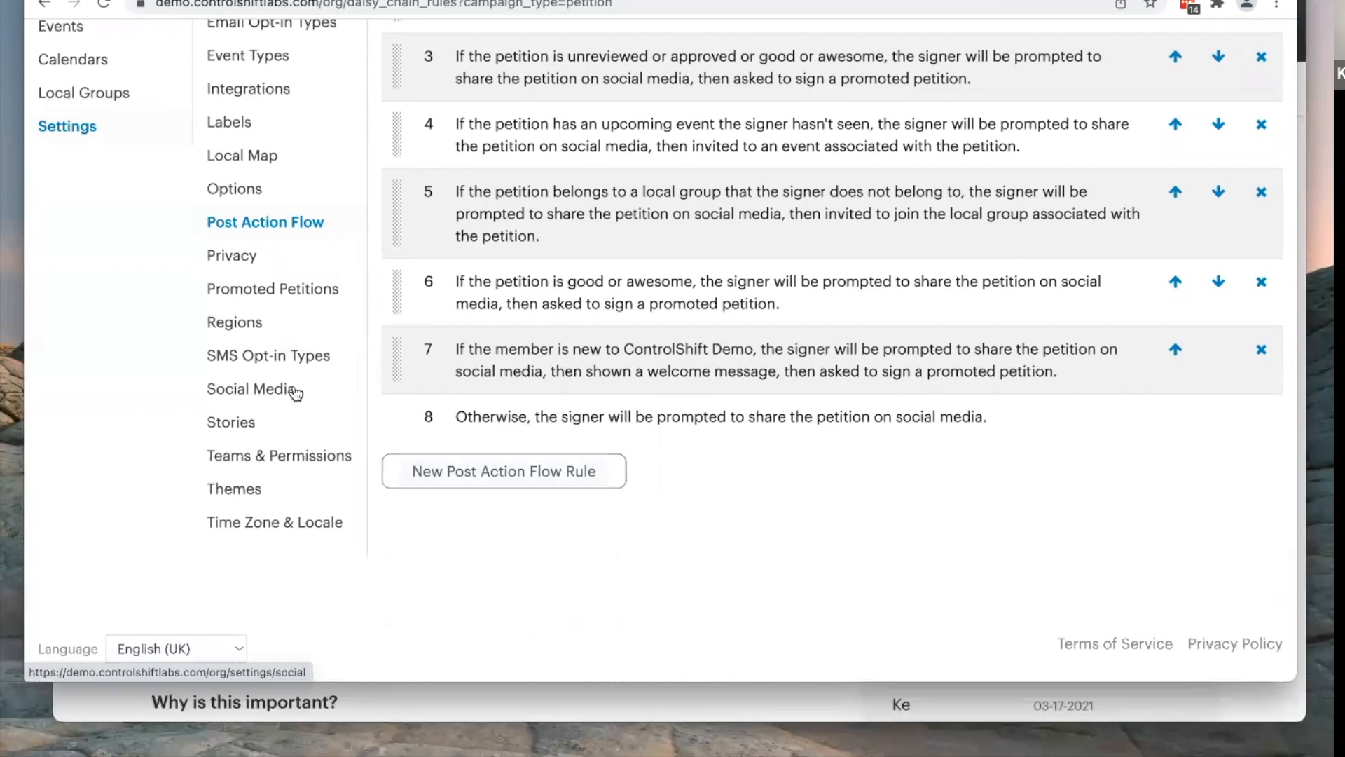
{"action": "left_click", "coordinate": [518, 480]}
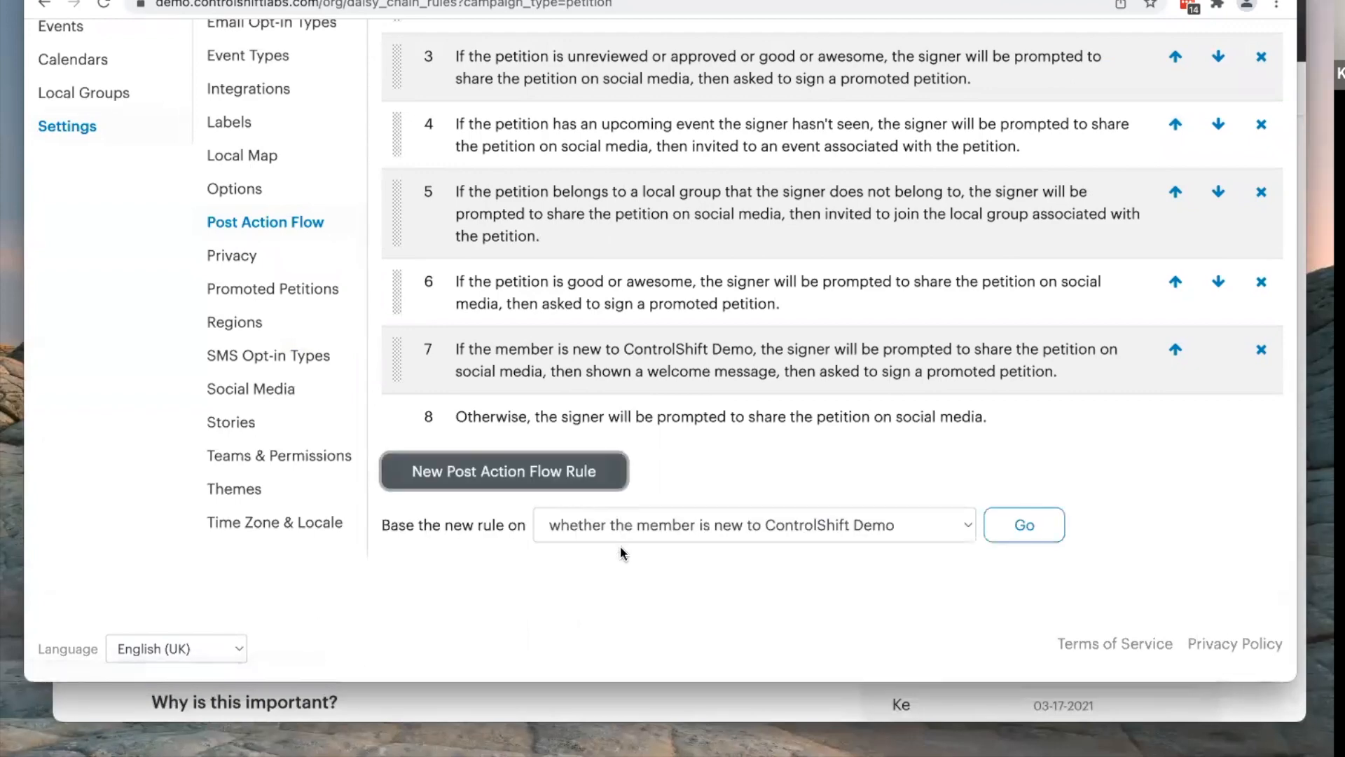
{"action": "left_click", "coordinate": [626, 536]}
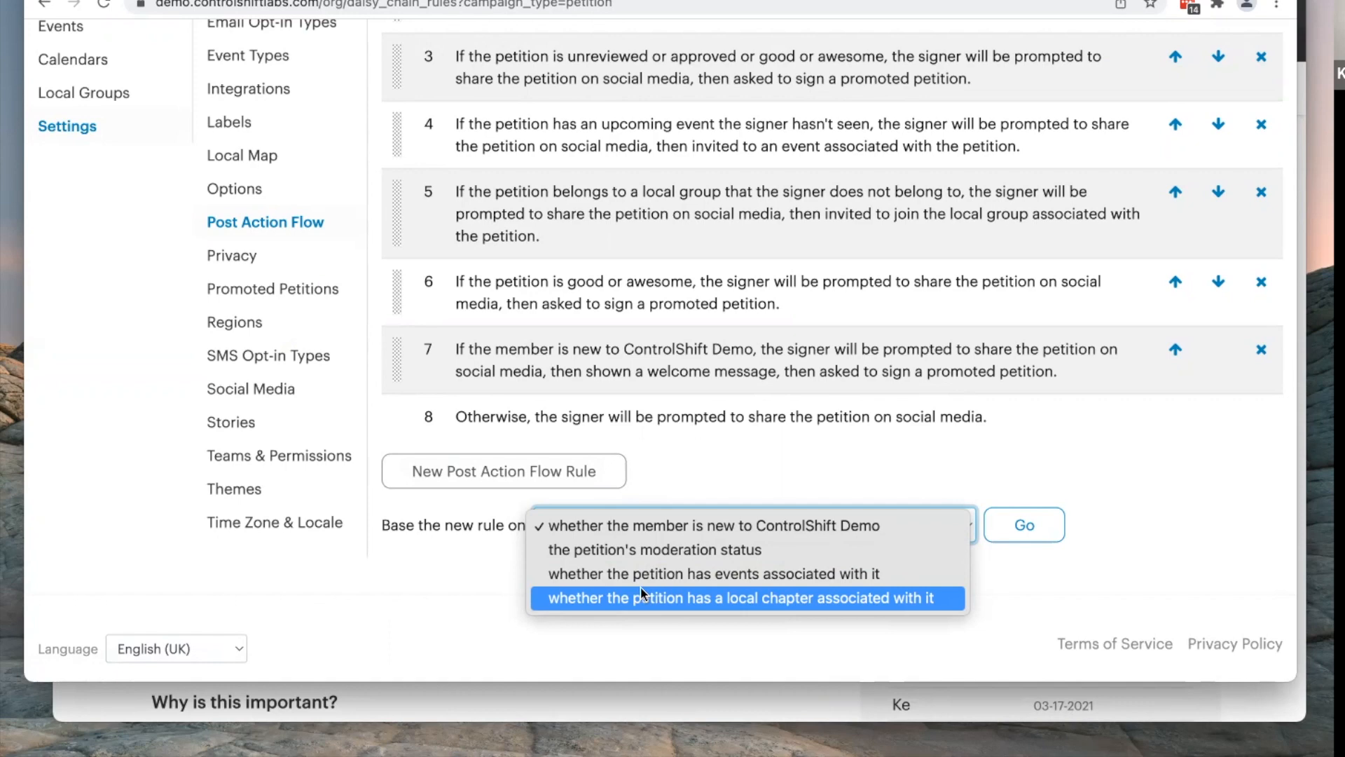
{"action": "left_click", "coordinate": [711, 525]}
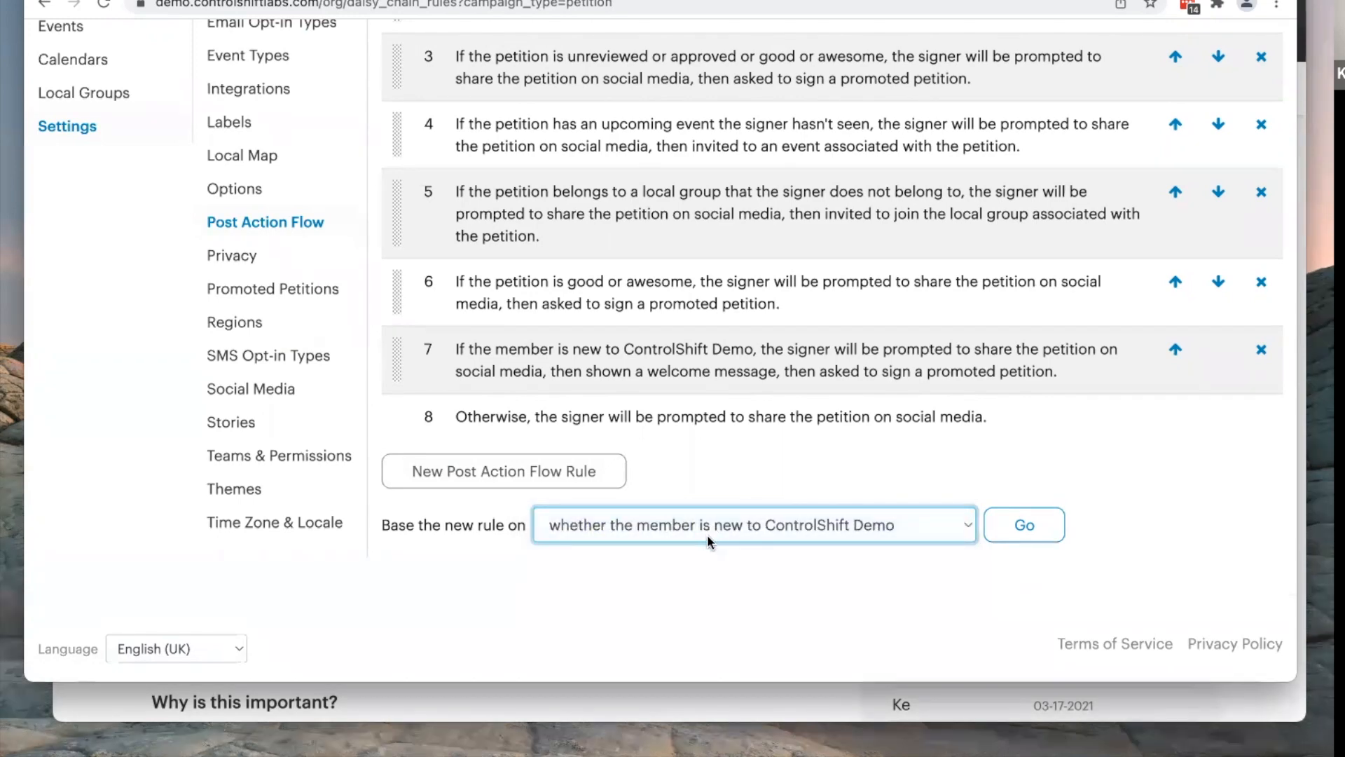
{"action": "left_click", "coordinate": [1261, 349]}
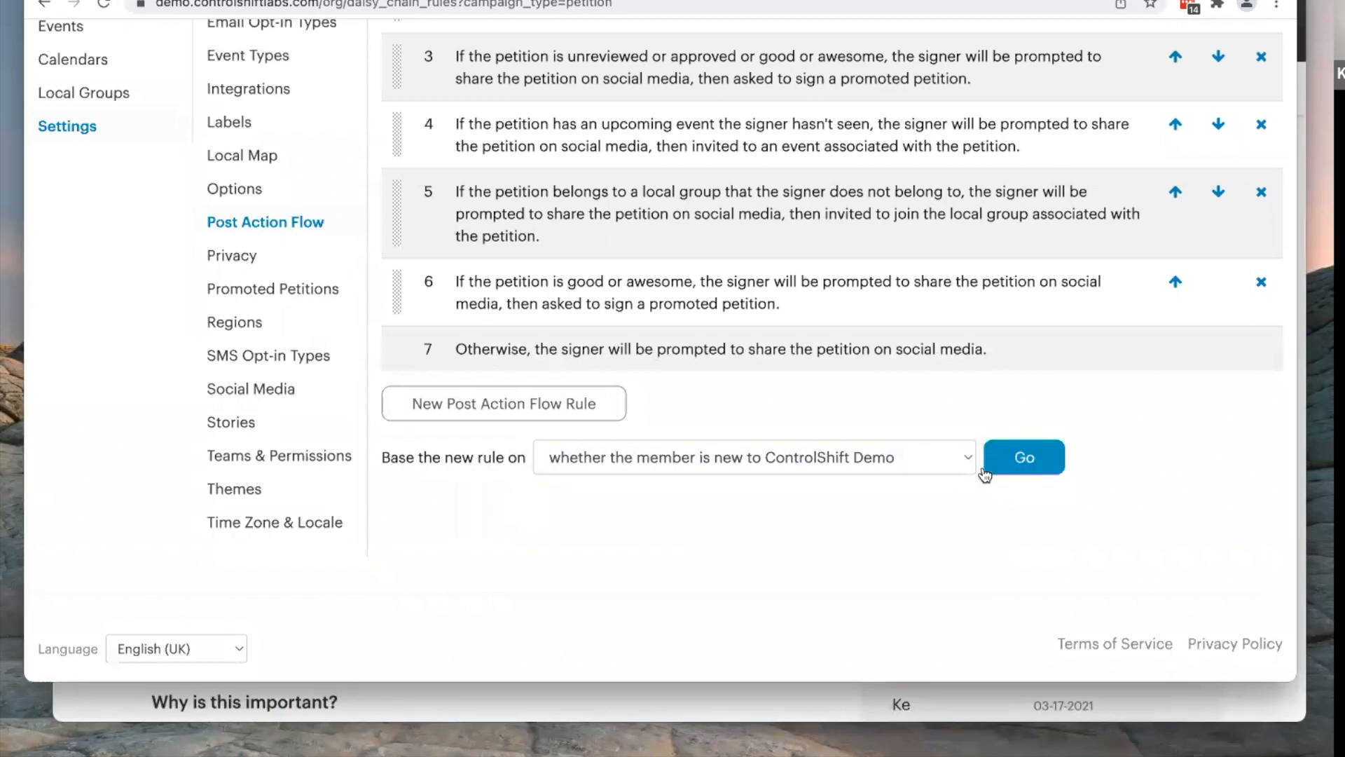
Step: Create the new-member rule with the Share, Welcome, Promoted Petition daisy chain and save it
{"action": "left_click", "coordinate": [1031, 468]}
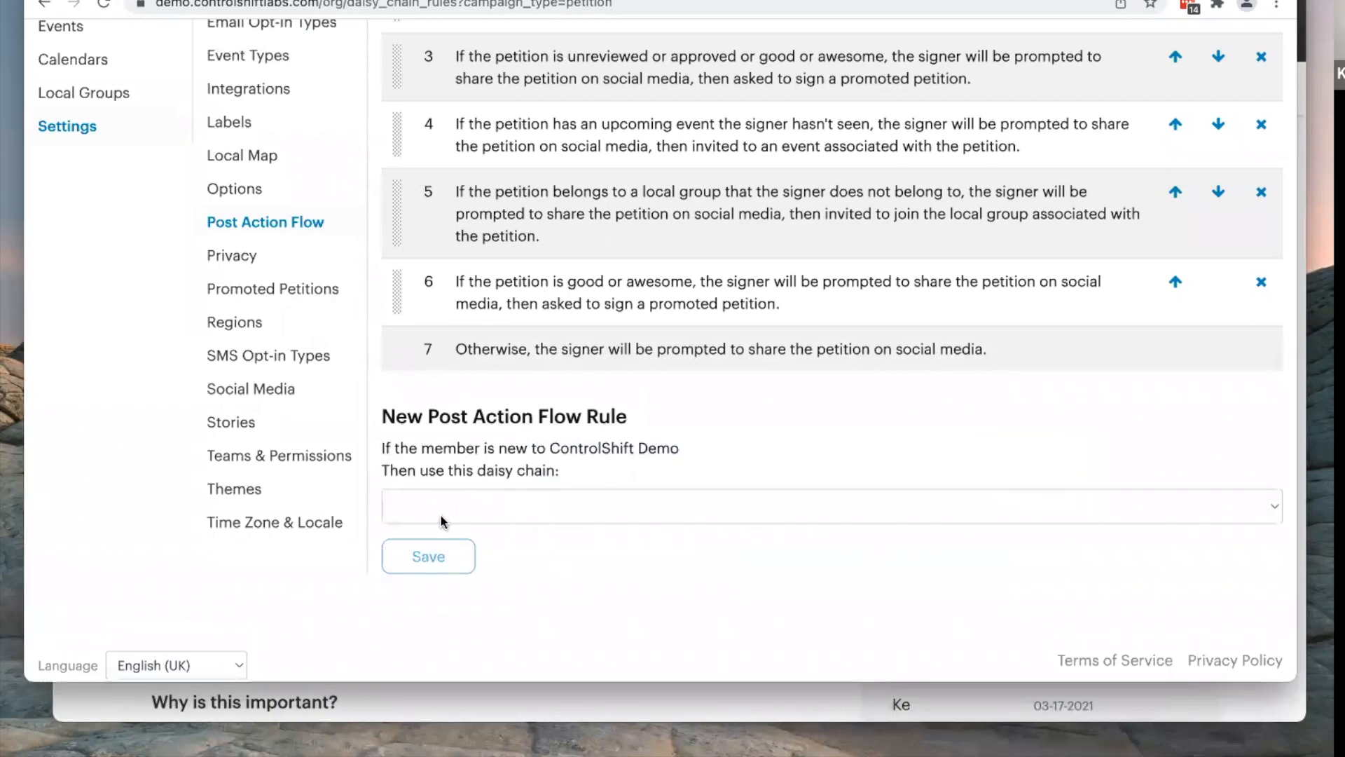
{"action": "left_click", "coordinate": [446, 508]}
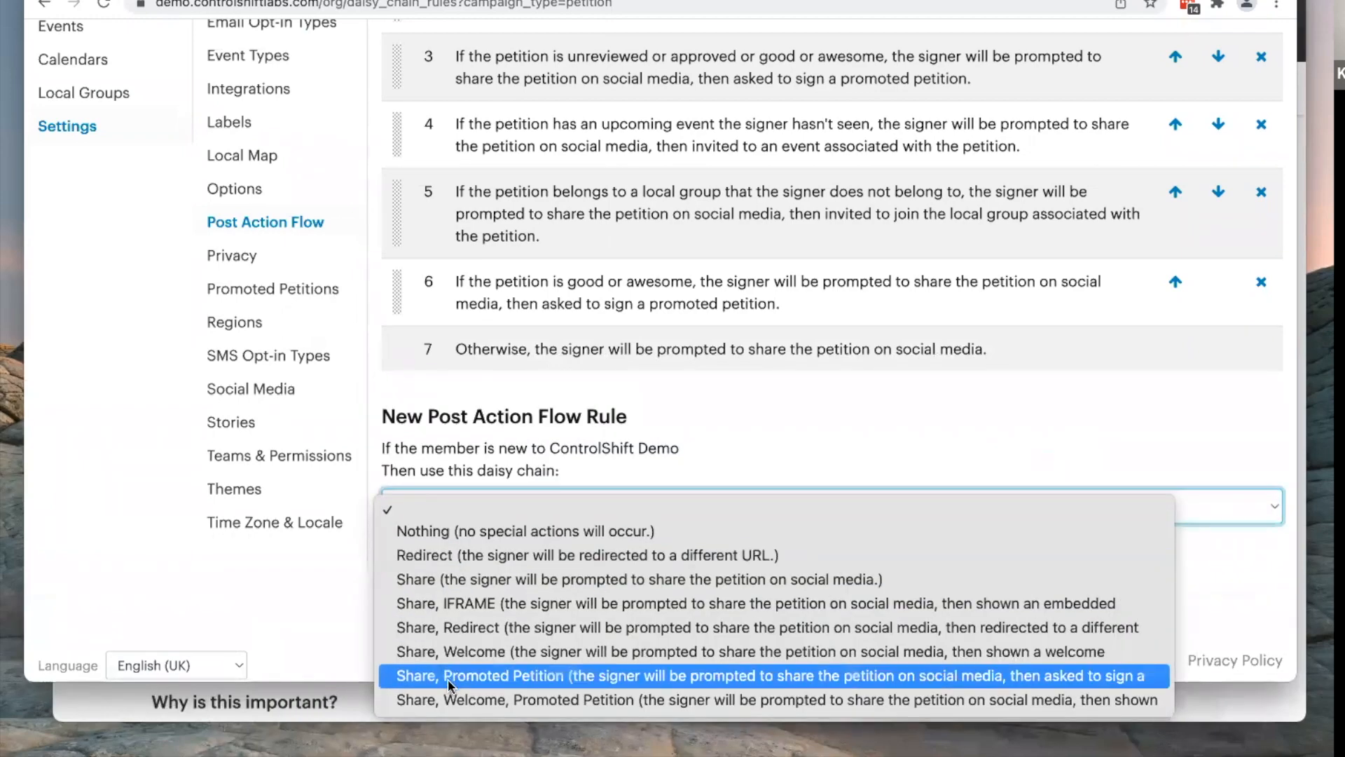
{"action": "left_click", "coordinate": [454, 699]}
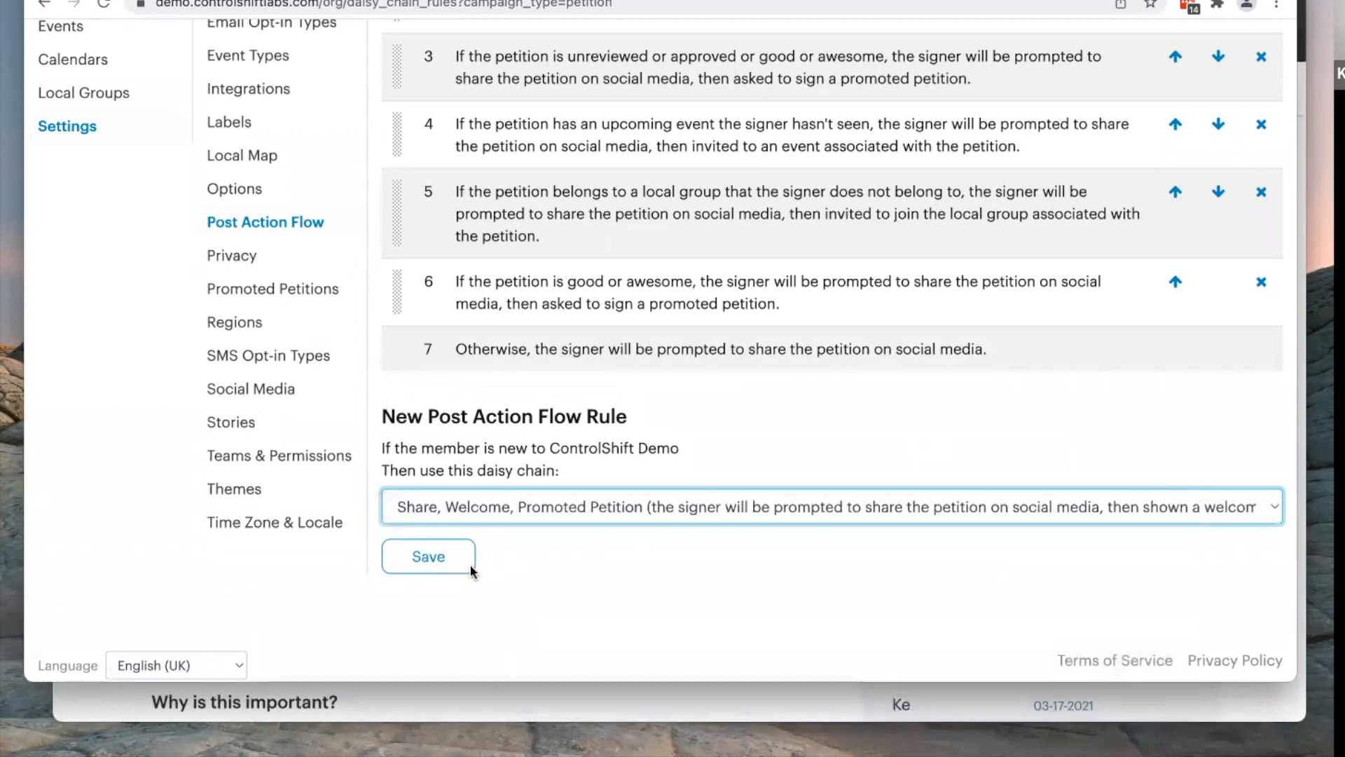
{"action": "left_click", "coordinate": [444, 559]}
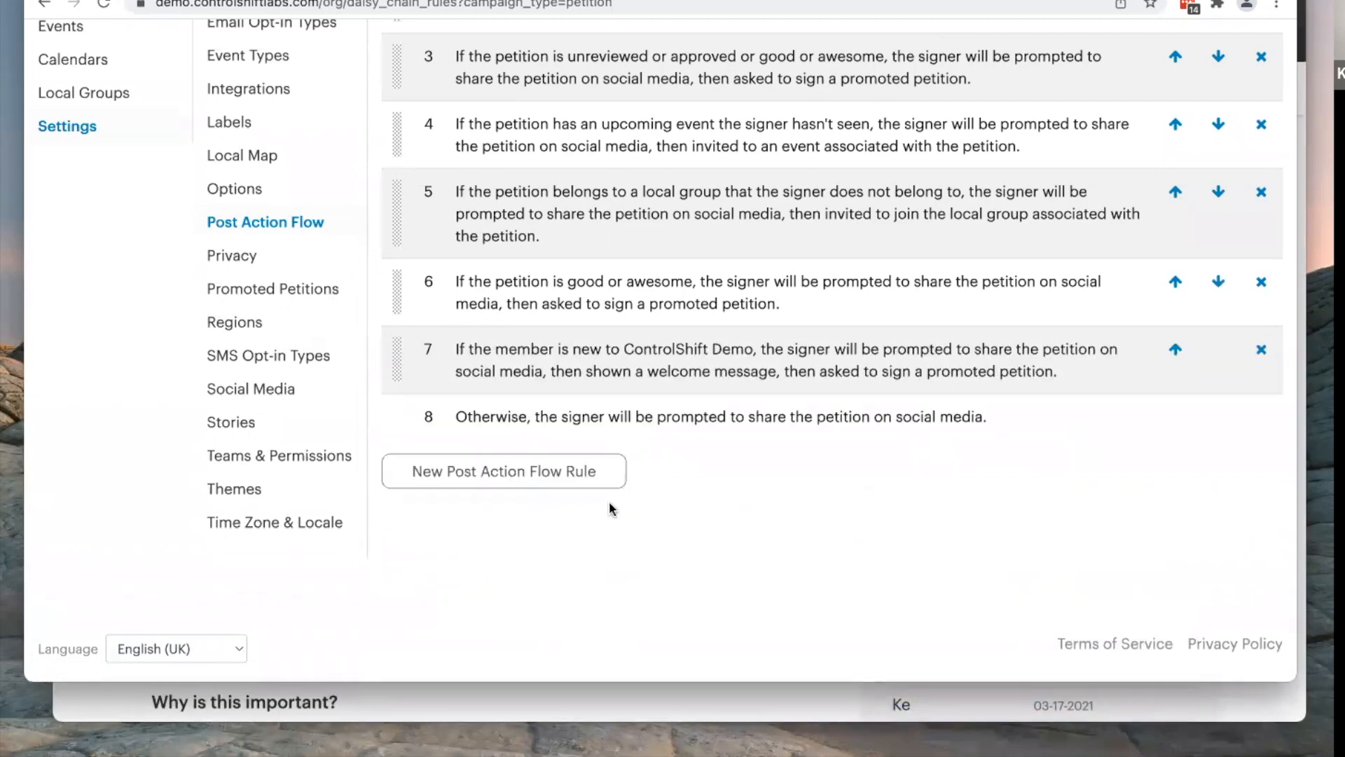
{"action": "scroll", "coordinate": [604, 513], "scroll_direction": "up", "scroll_amount": 1}
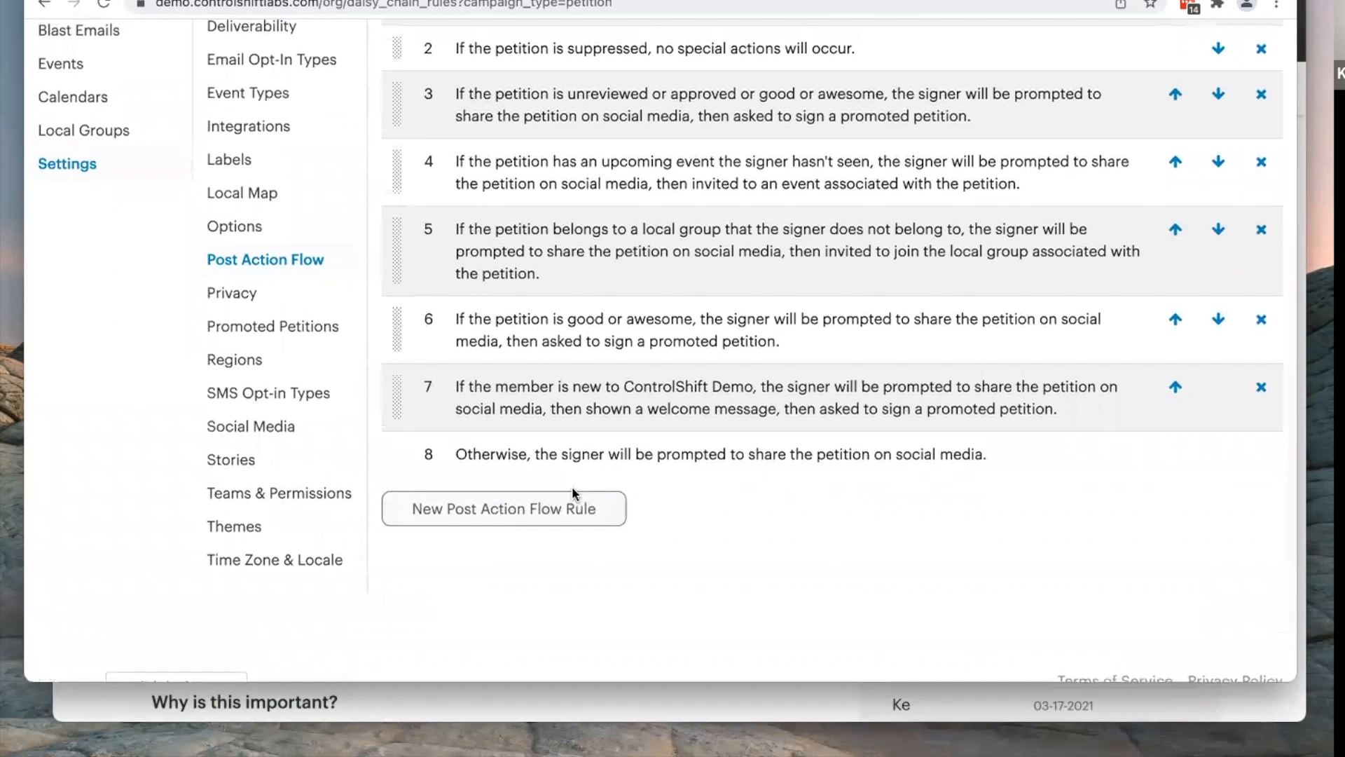
Step: Move the new-member rule up to third place, below the suppressed-petition rule, and place the unreviewed-or-approved rule below the upcoming-event rule
{"action": "scroll", "coordinate": [533, 470], "scroll_direction": "up", "scroll_amount": 3}
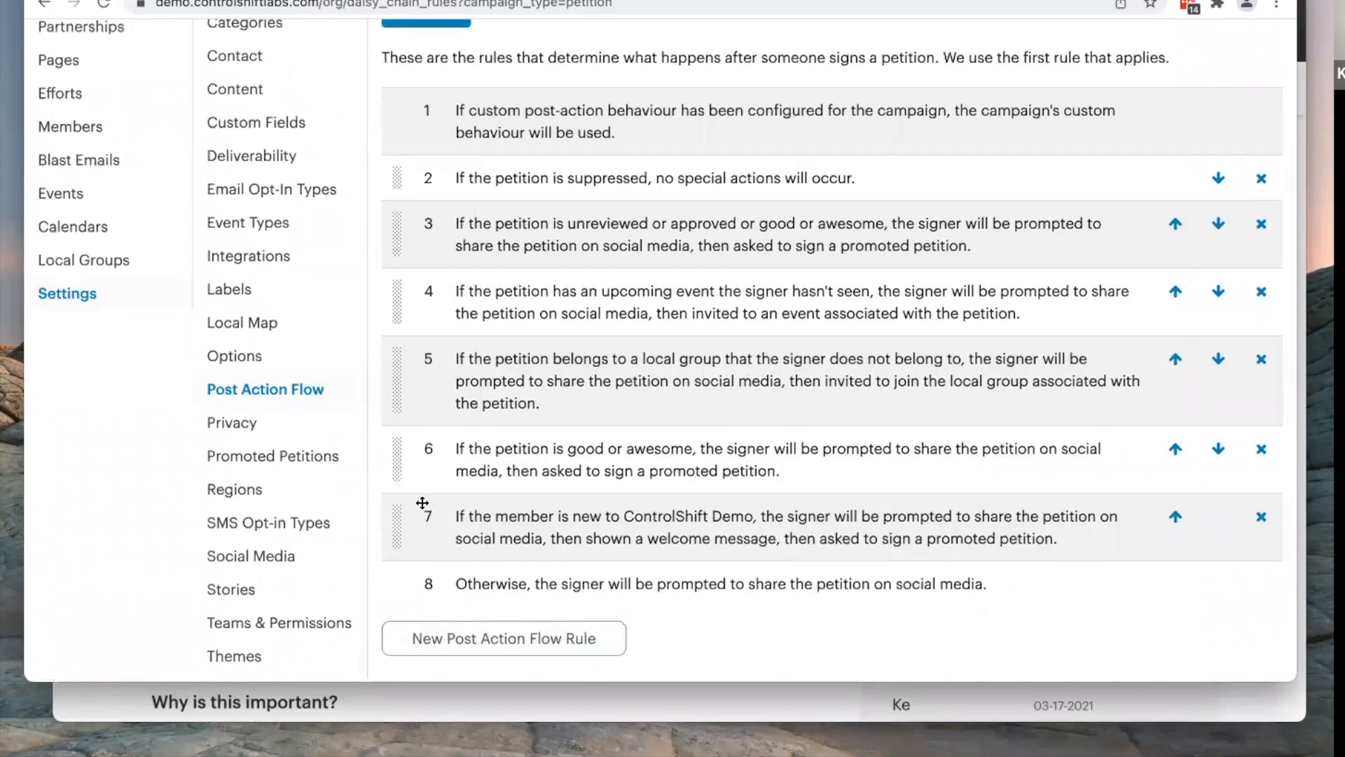
{"action": "left_click_drag", "start_coordinate": [393, 531], "coordinate": [397, 190]}
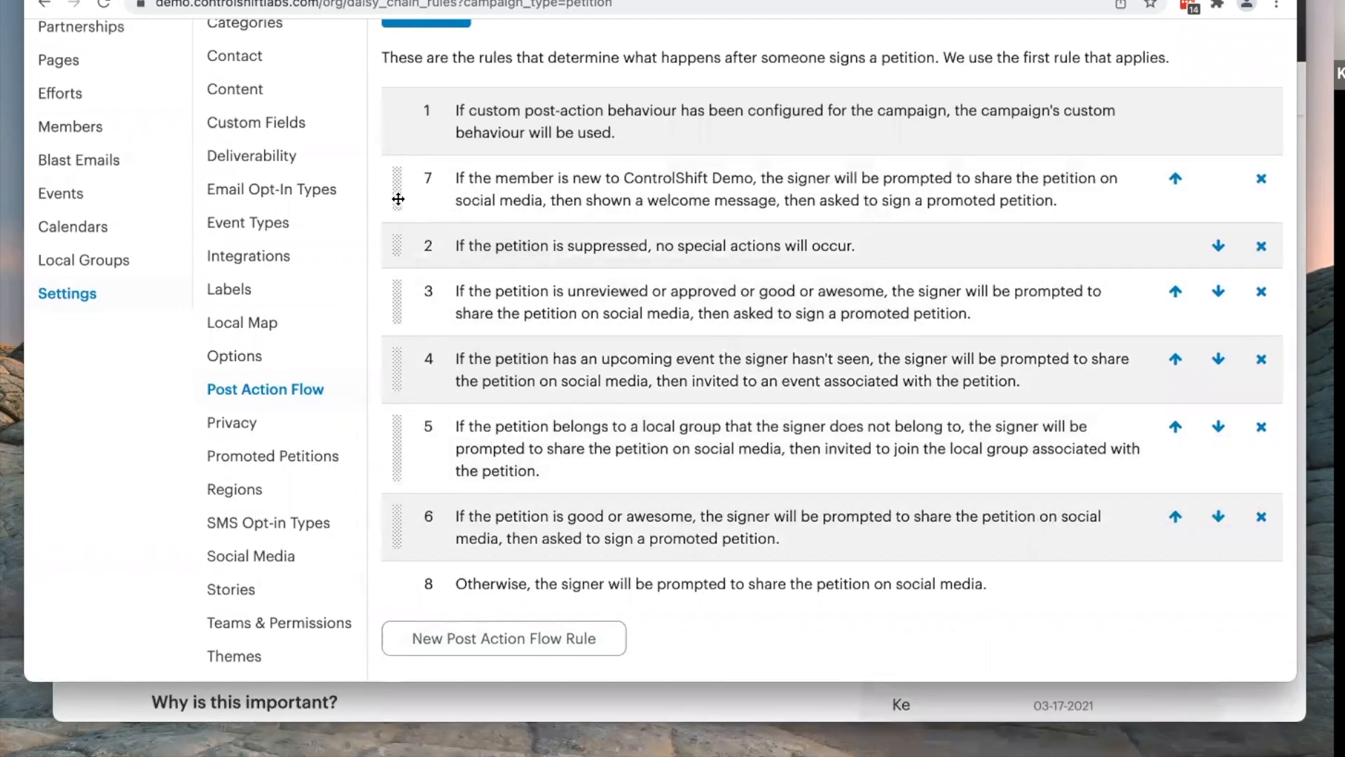
{"action": "left_click_drag", "start_coordinate": [408, 242], "coordinate": [424, 180]}
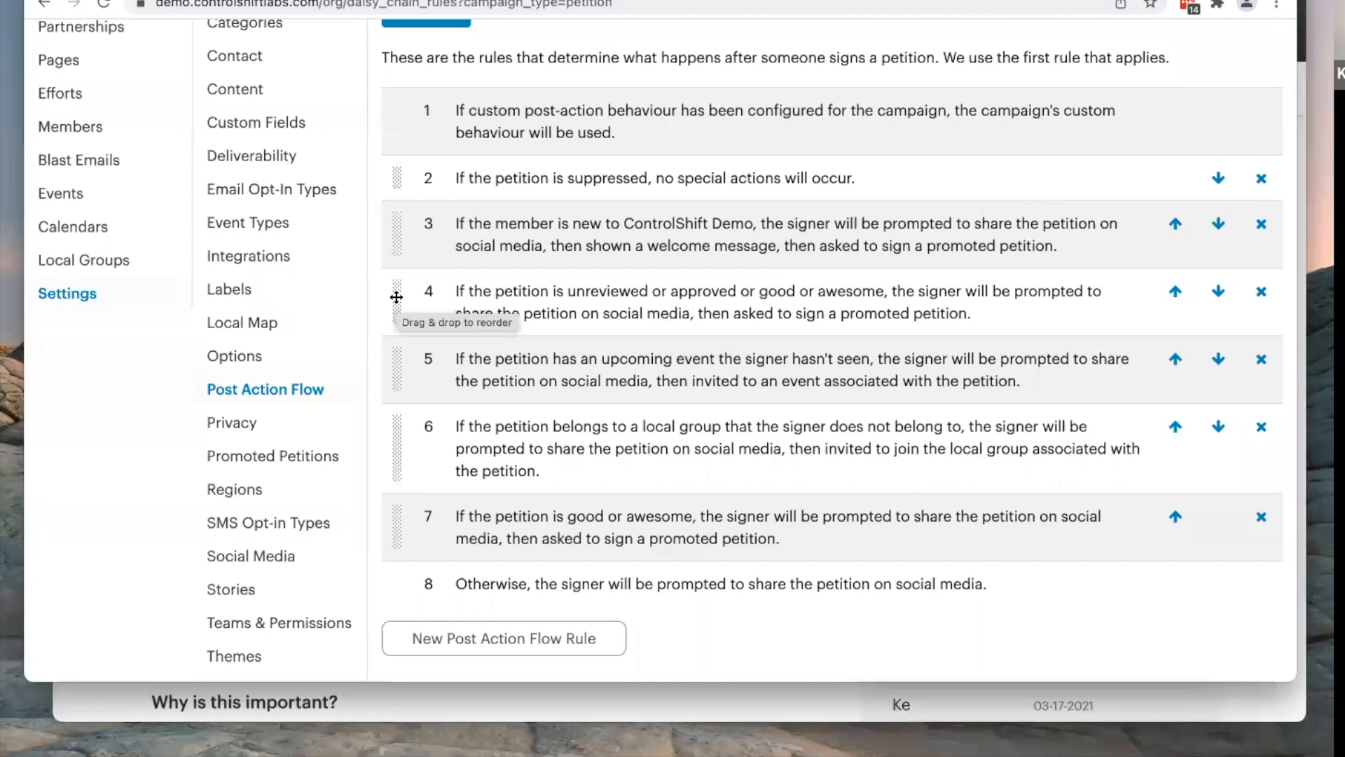
{"action": "left_click_drag", "start_coordinate": [397, 297], "coordinate": [397, 414]}
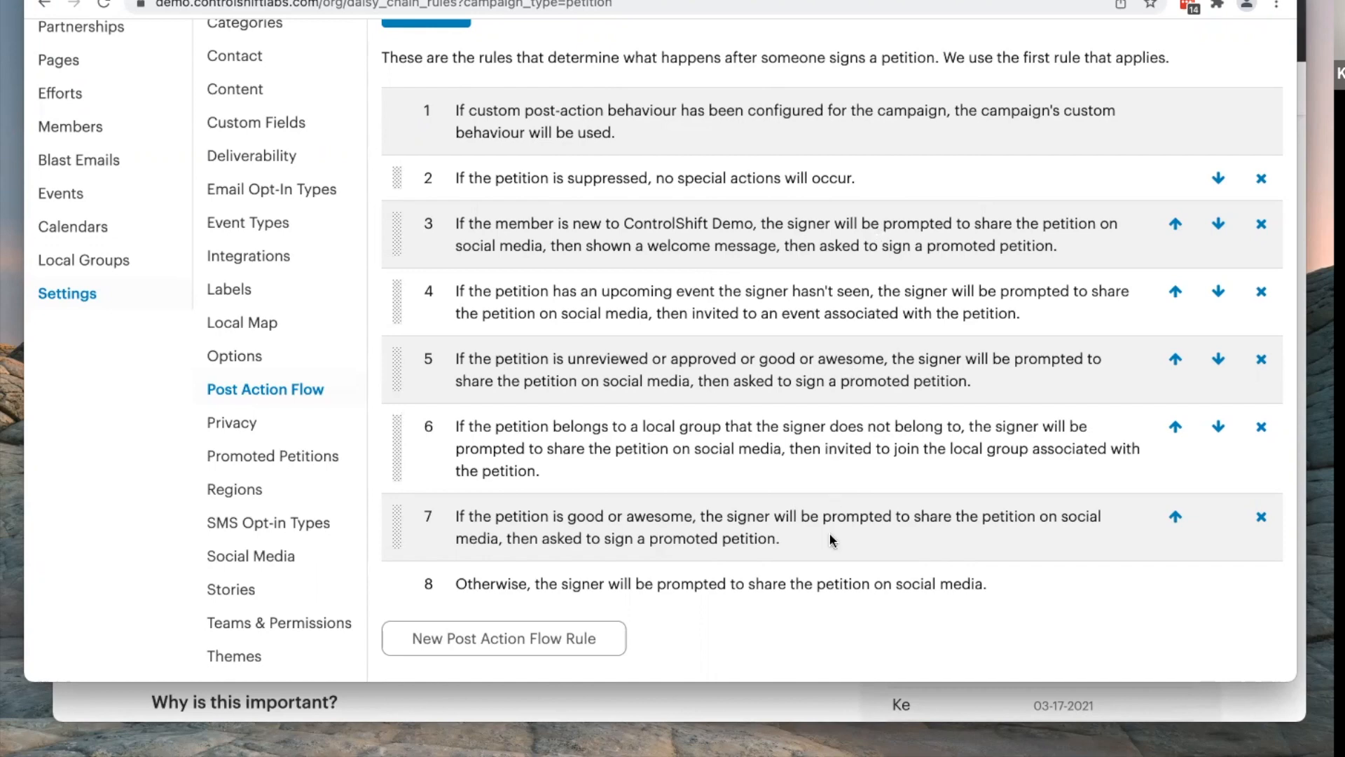
Step: Delete the rule for good or awesome petitions and display the Post Action Flow rules for events
{"action": "left_click", "coordinate": [1261, 517]}
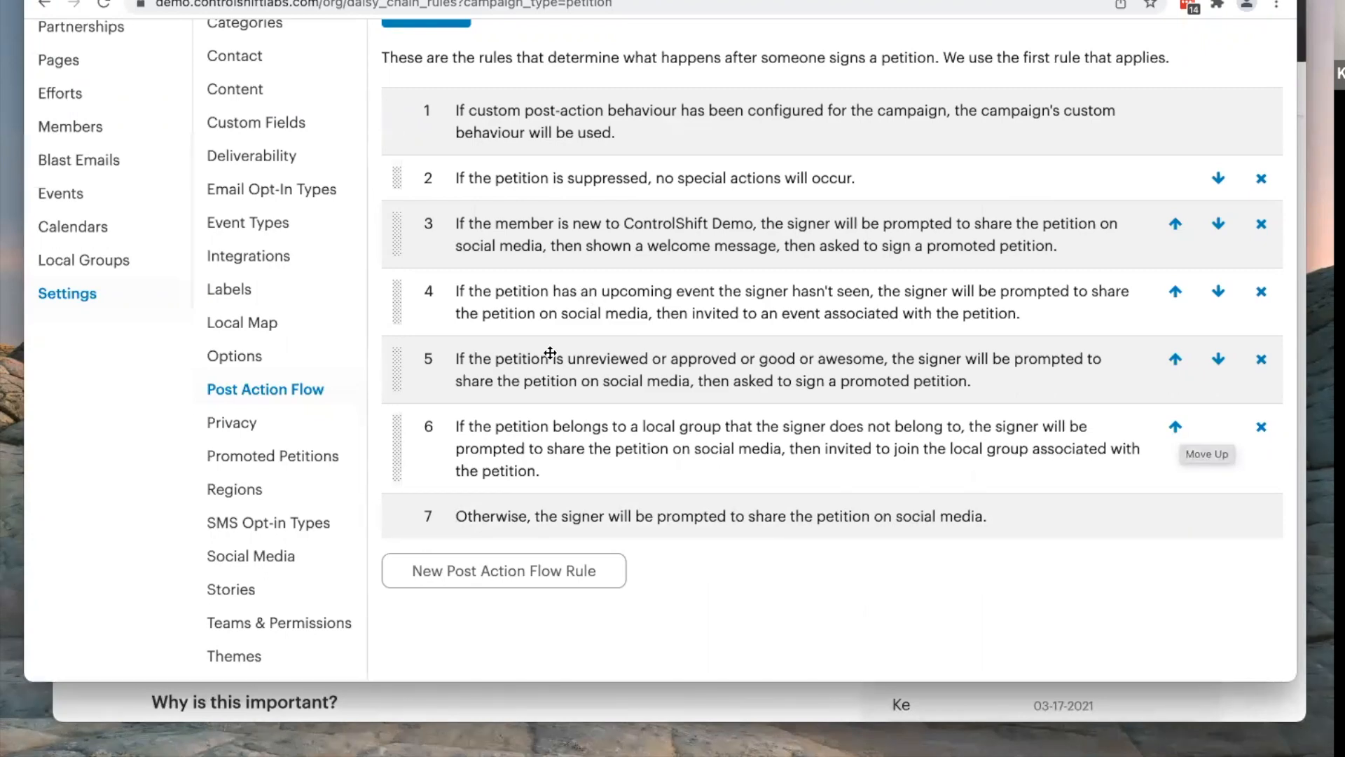
{"action": "scroll", "coordinate": [553, 350], "scroll_direction": "up", "scroll_amount": 1}
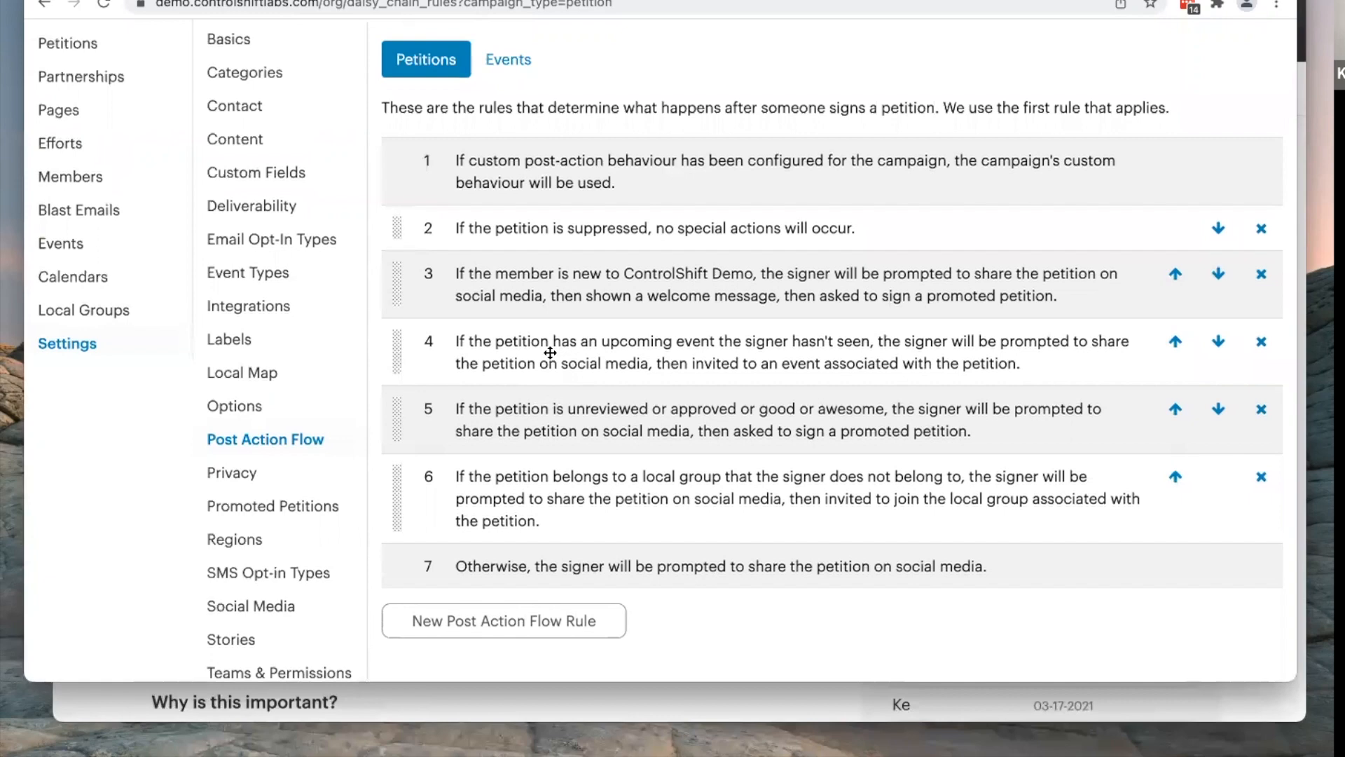
{"action": "left_click", "coordinate": [513, 61]}
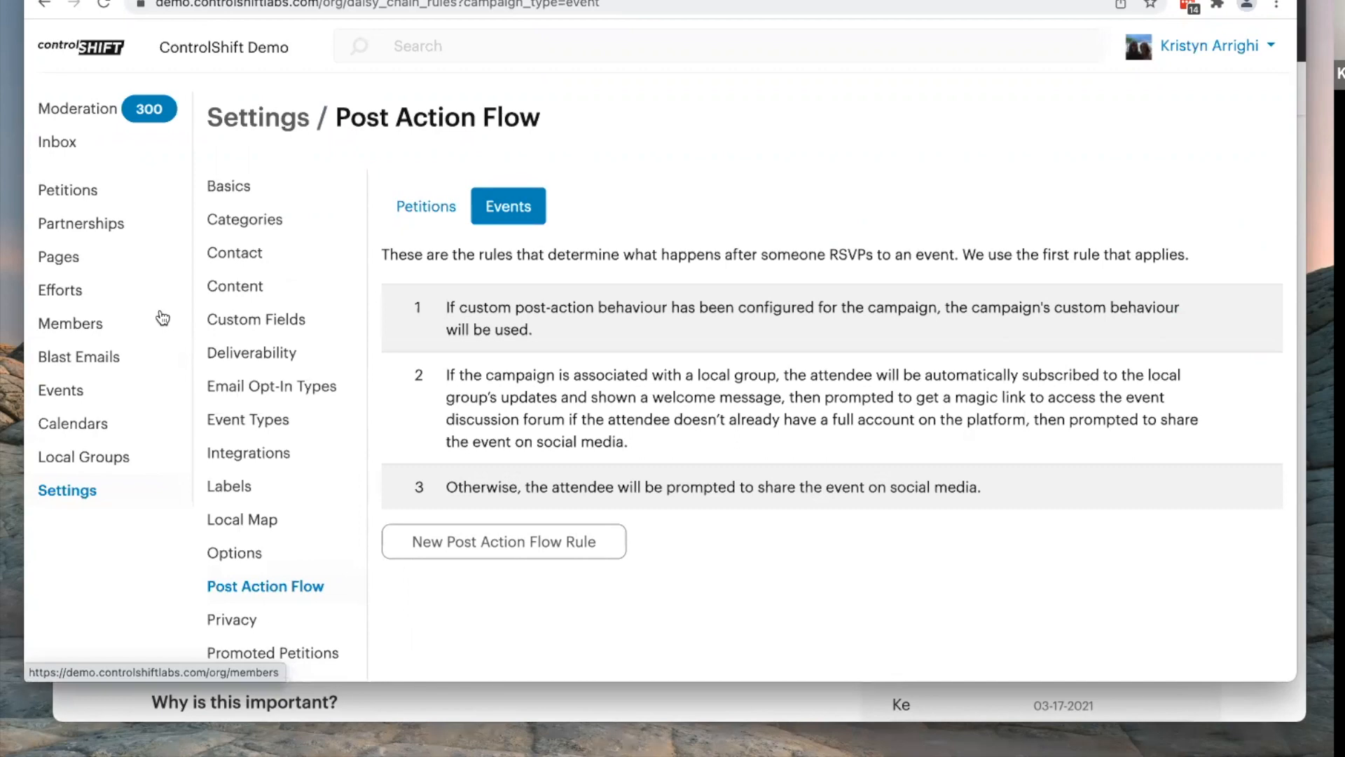
Step: Find the petition titled with three turtle emojis in the petitions list and open its admin settings
{"action": "left_click", "coordinate": [99, 194]}
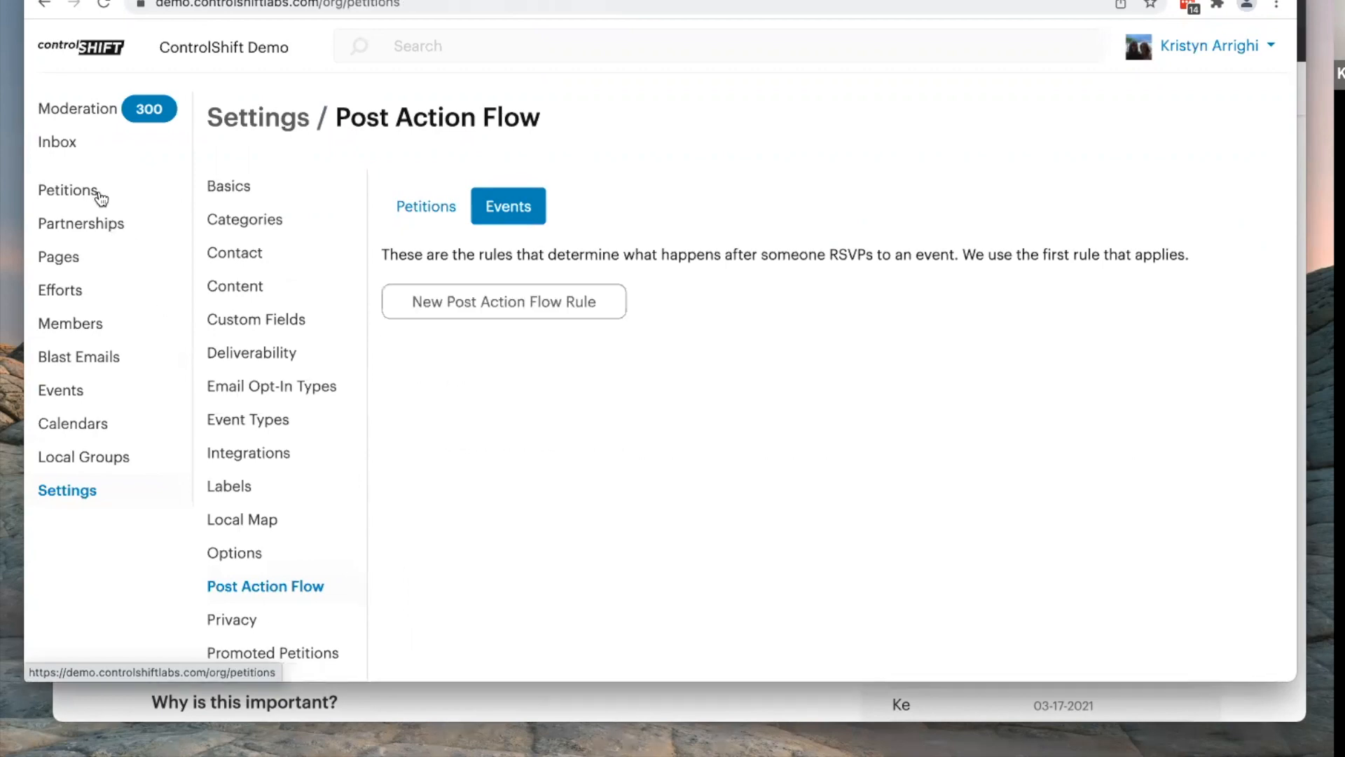
{"action": "scroll", "coordinate": [390, 501], "scroll_direction": "down", "scroll_amount": 10}
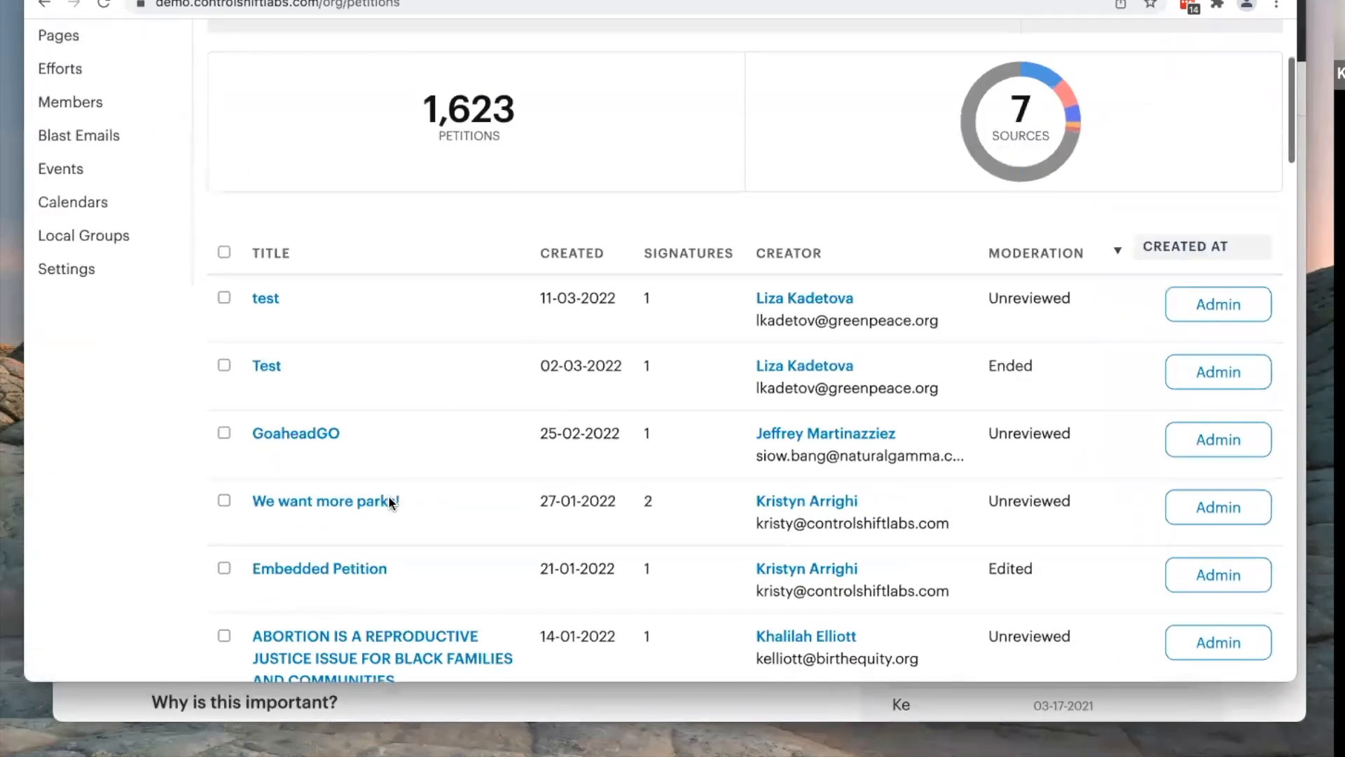
{"action": "scroll", "coordinate": [388, 494], "scroll_direction": "down", "scroll_amount": 10}
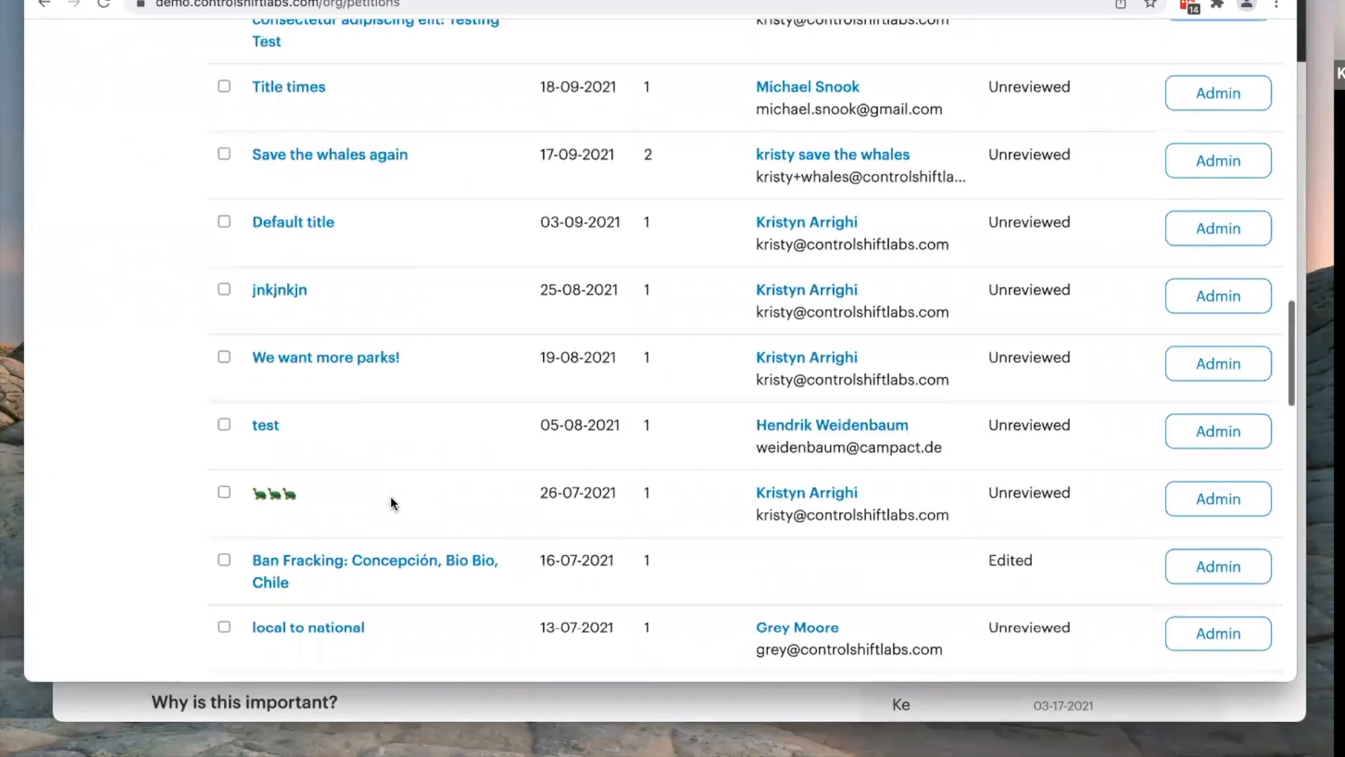
{"action": "scroll", "coordinate": [390, 494], "scroll_direction": "down", "scroll_amount": 1}
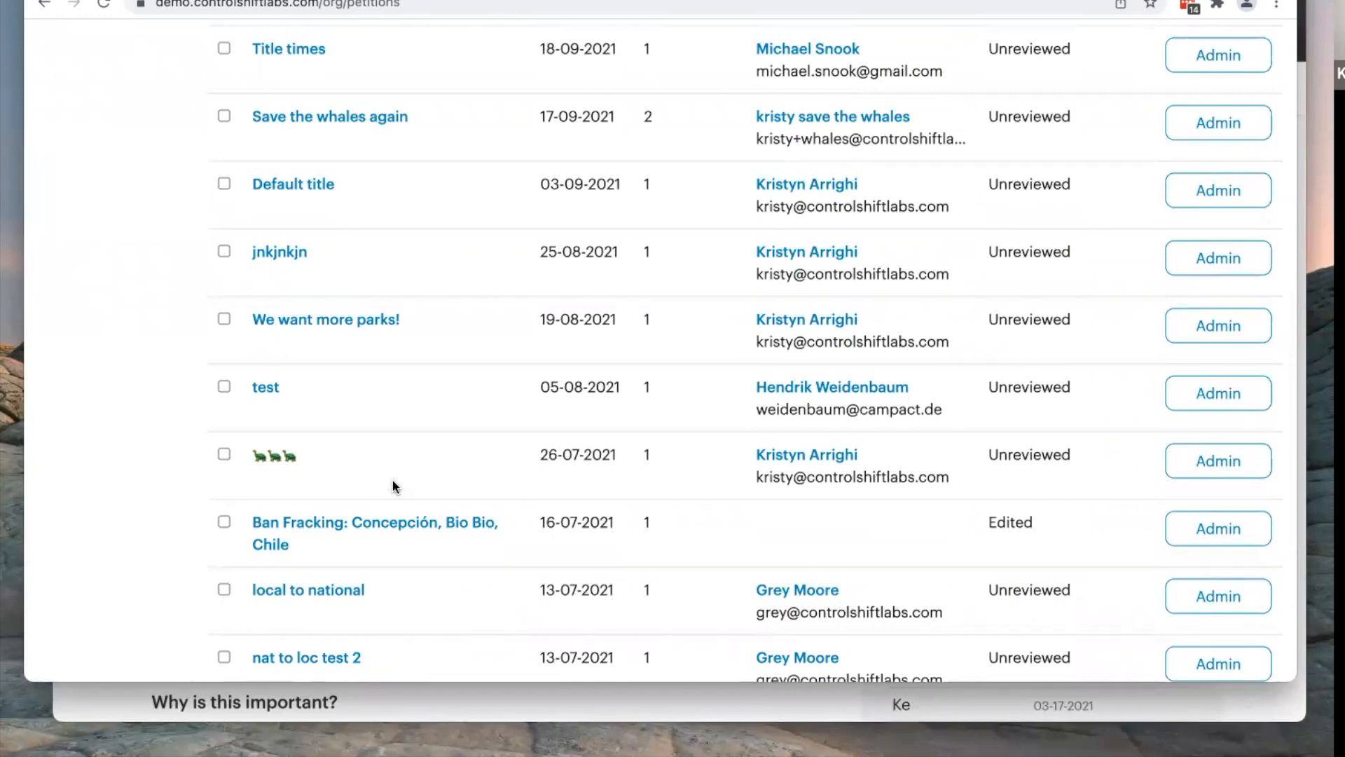
{"action": "left_click", "coordinate": [280, 460]}
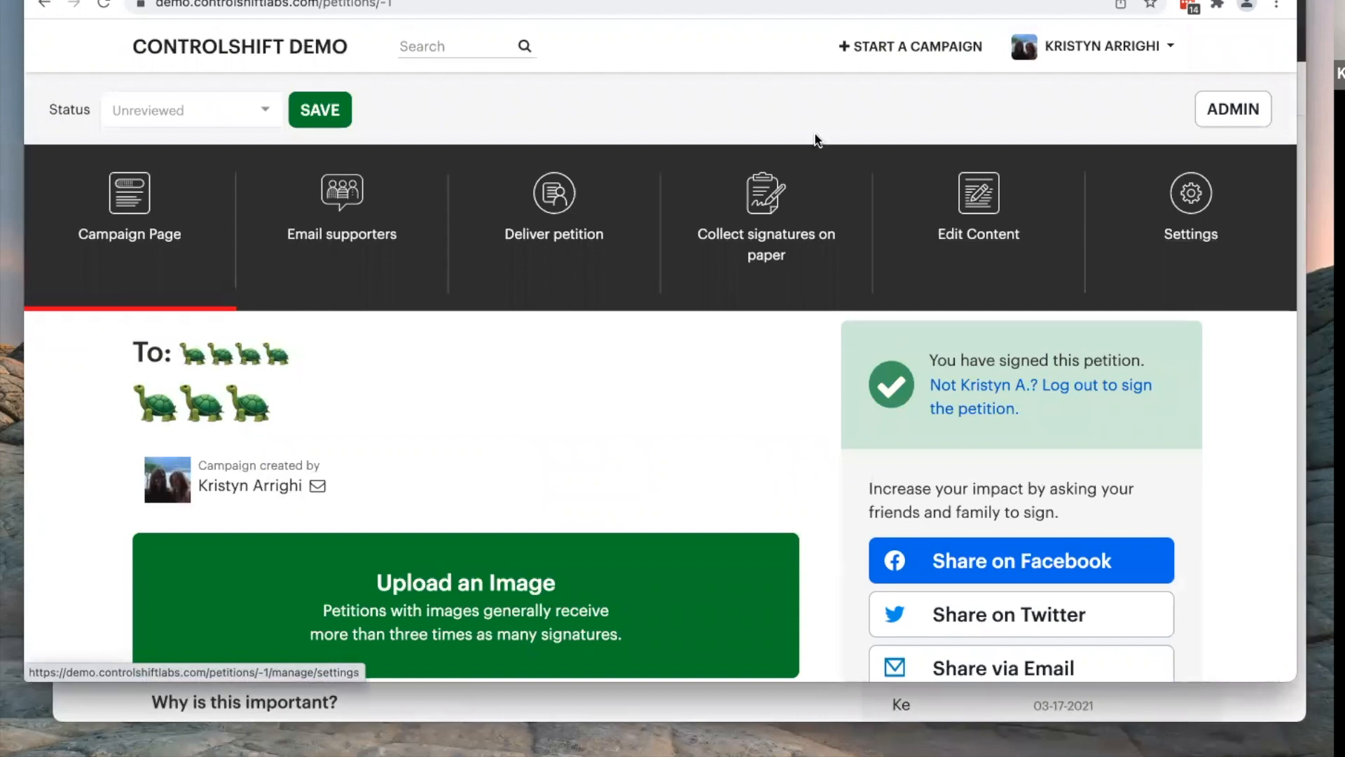
{"action": "left_click", "coordinate": [1259, 114]}
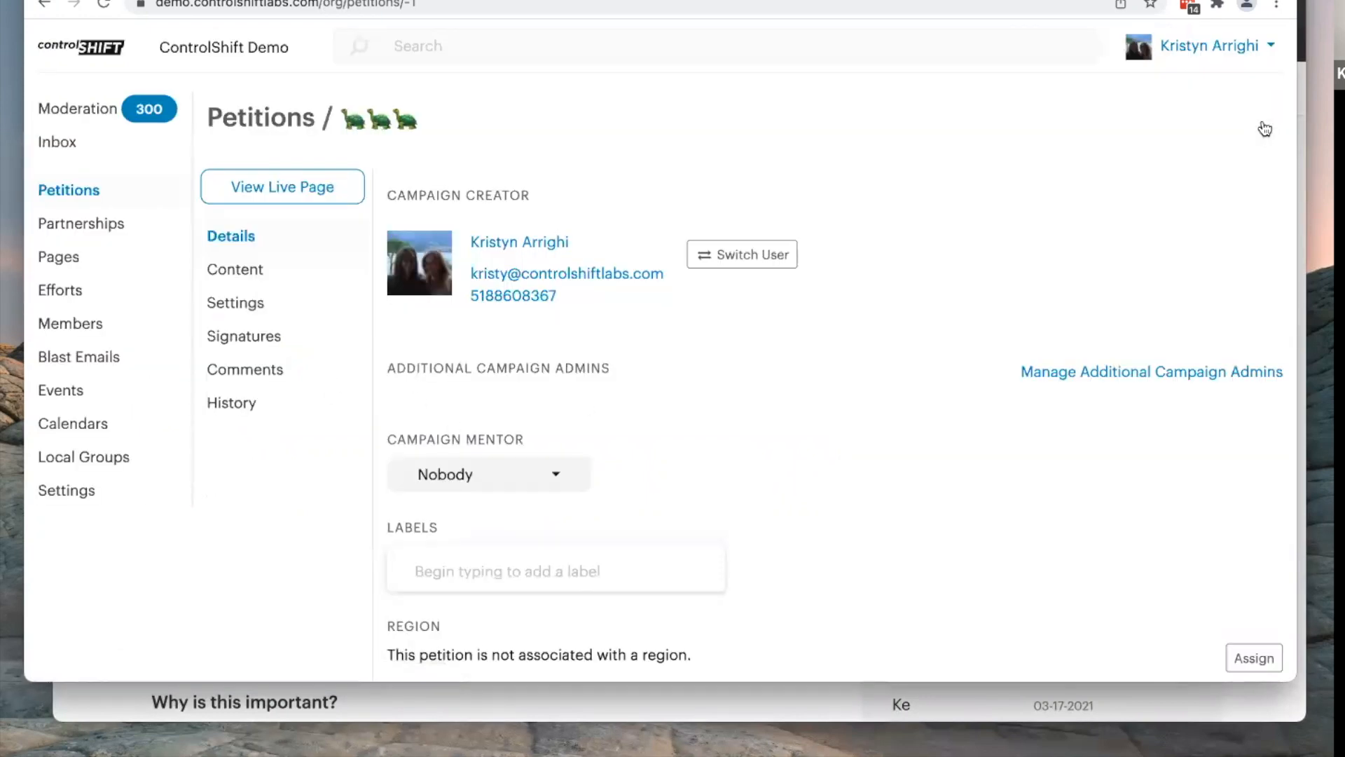
{"action": "left_click", "coordinate": [224, 305]}
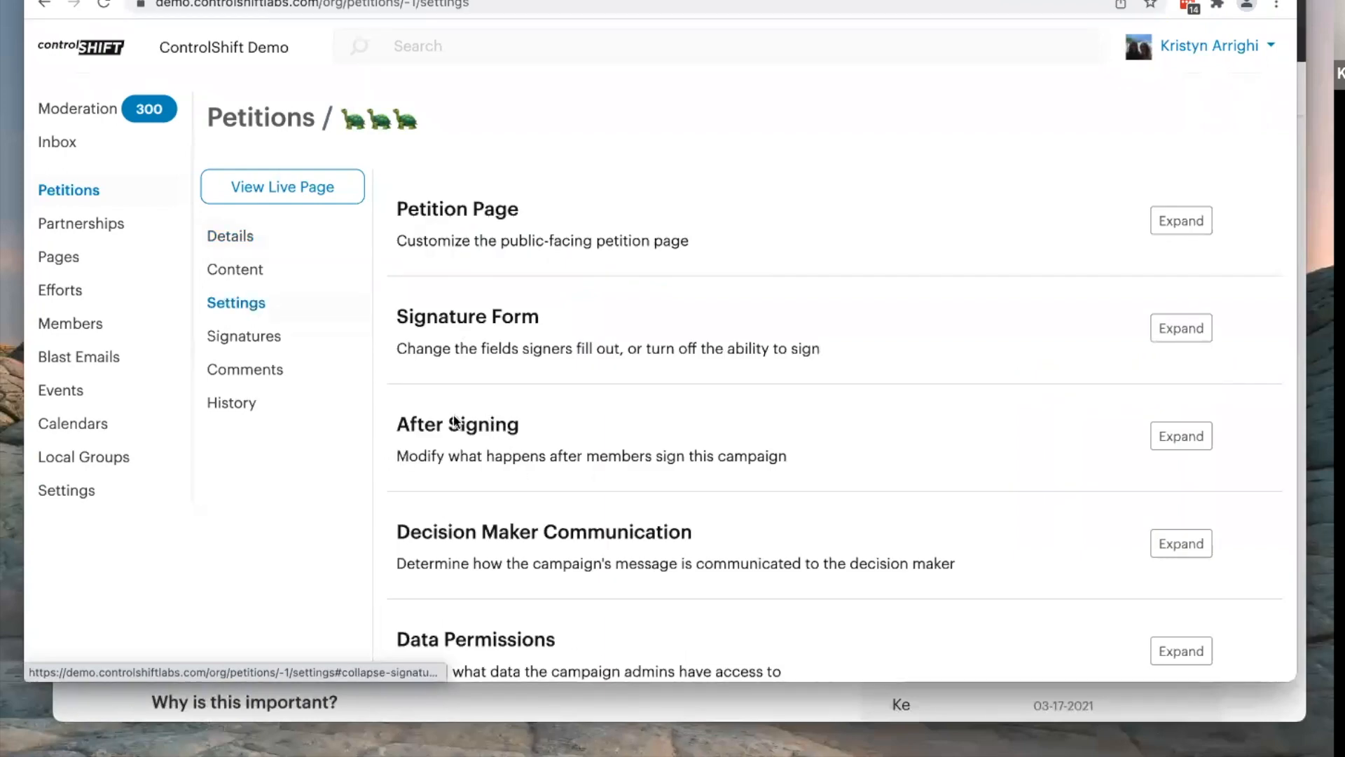
Step: Expand the petition's After Signing settings and enable Override default post-action settings
{"action": "left_click", "coordinate": [505, 454]}
{"action": "scroll", "coordinate": [505, 445], "scroll_direction": "down", "scroll_amount": 3}
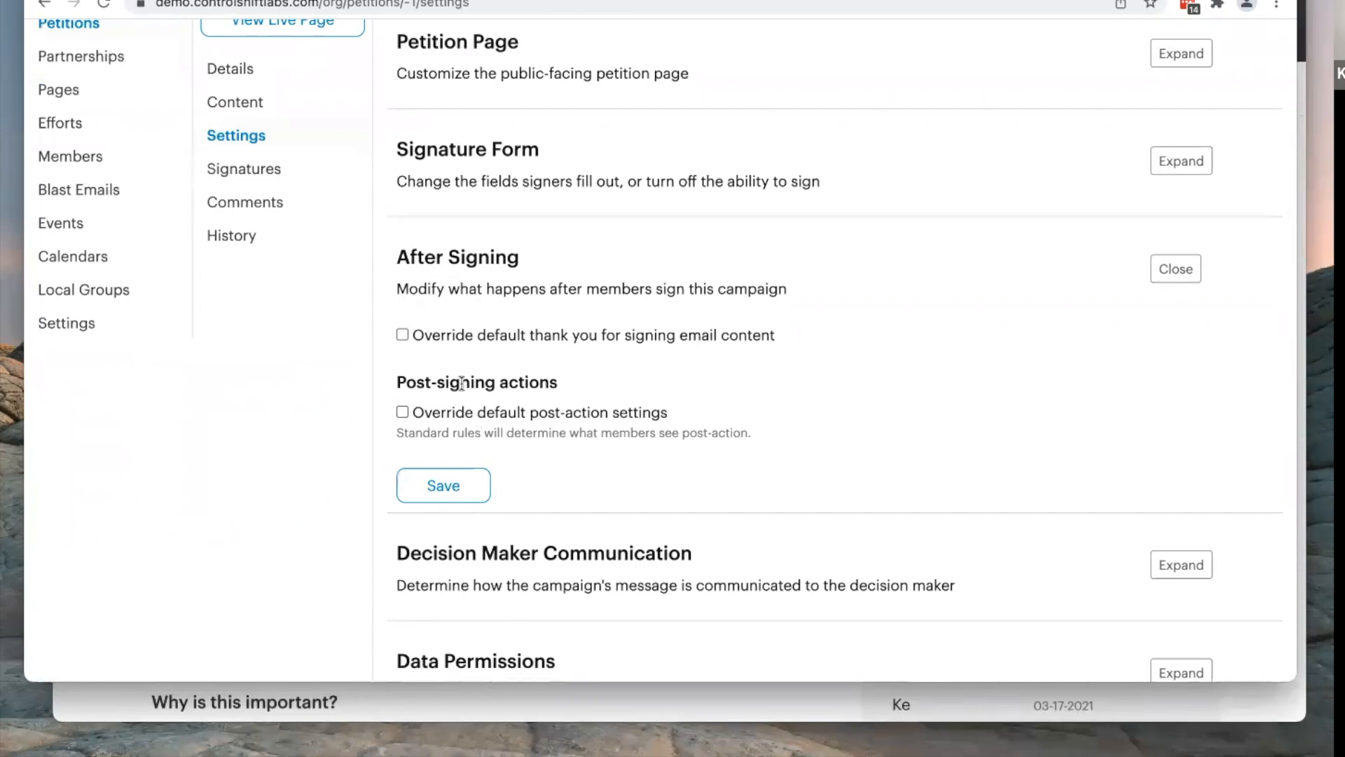
{"action": "left_click", "coordinate": [457, 413]}
{"action": "scroll", "coordinate": [457, 420], "scroll_direction": "down", "scroll_amount": 5}
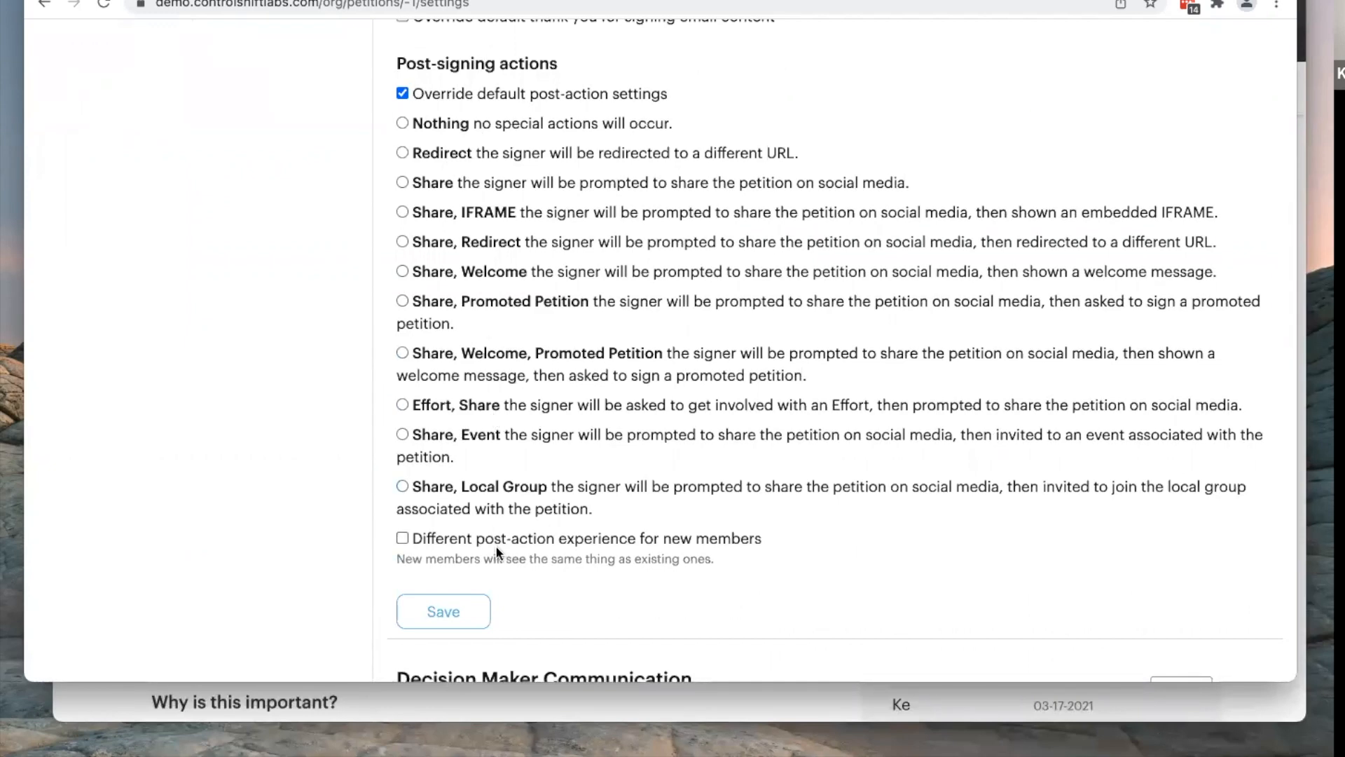
{"action": "scroll", "coordinate": [497, 420], "scroll_direction": "down", "scroll_amount": 1}
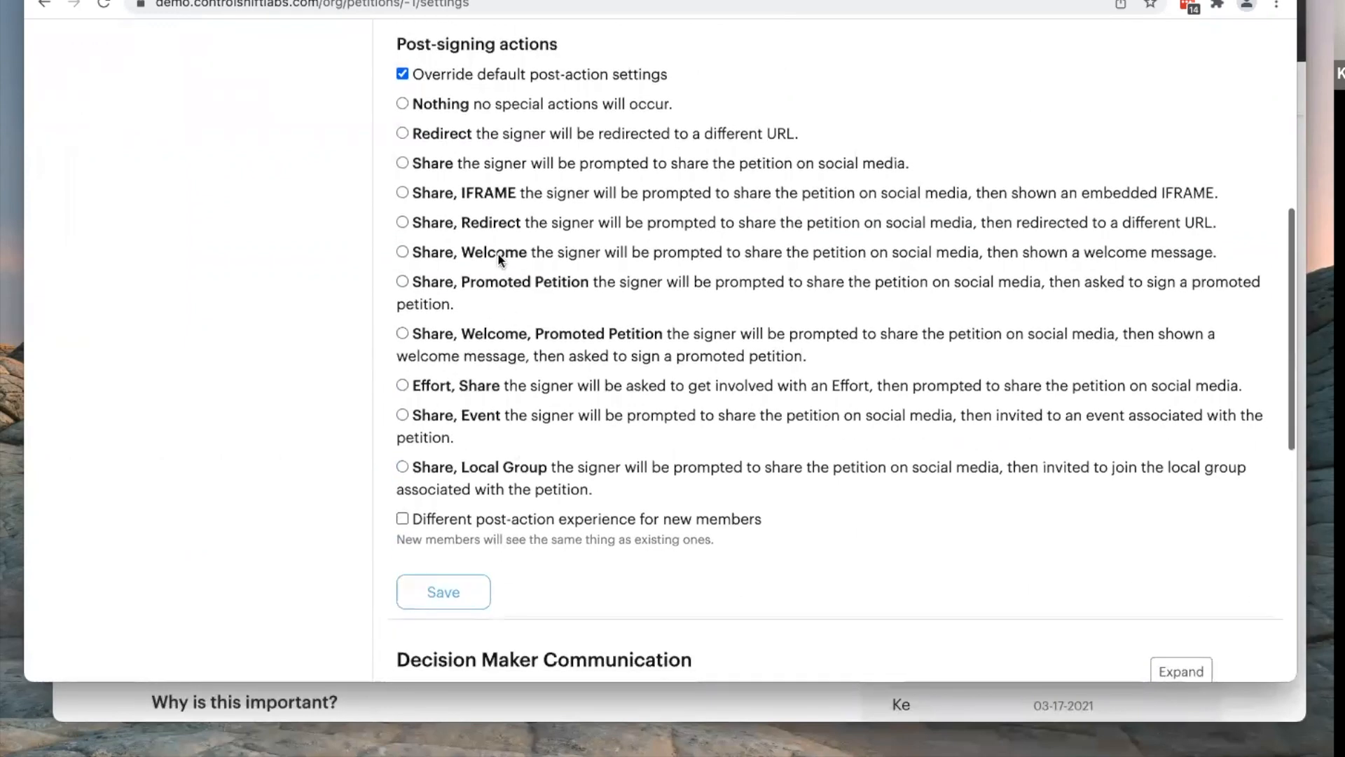
Step: Try Share, Welcome and Share, IFRAME as the petition's post-signing action and examine the IFRAME URL options
{"action": "left_click", "coordinate": [497, 252]}
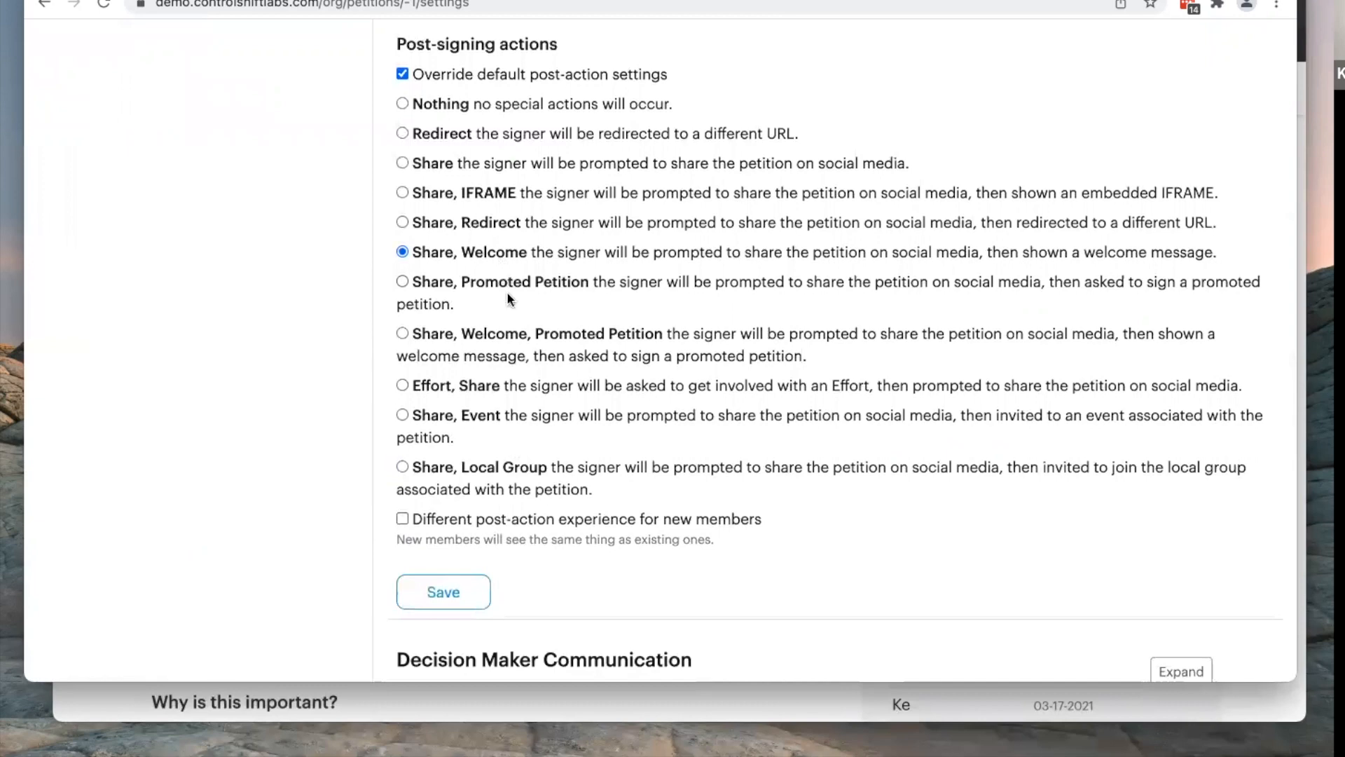
{"action": "left_click", "coordinate": [470, 192]}
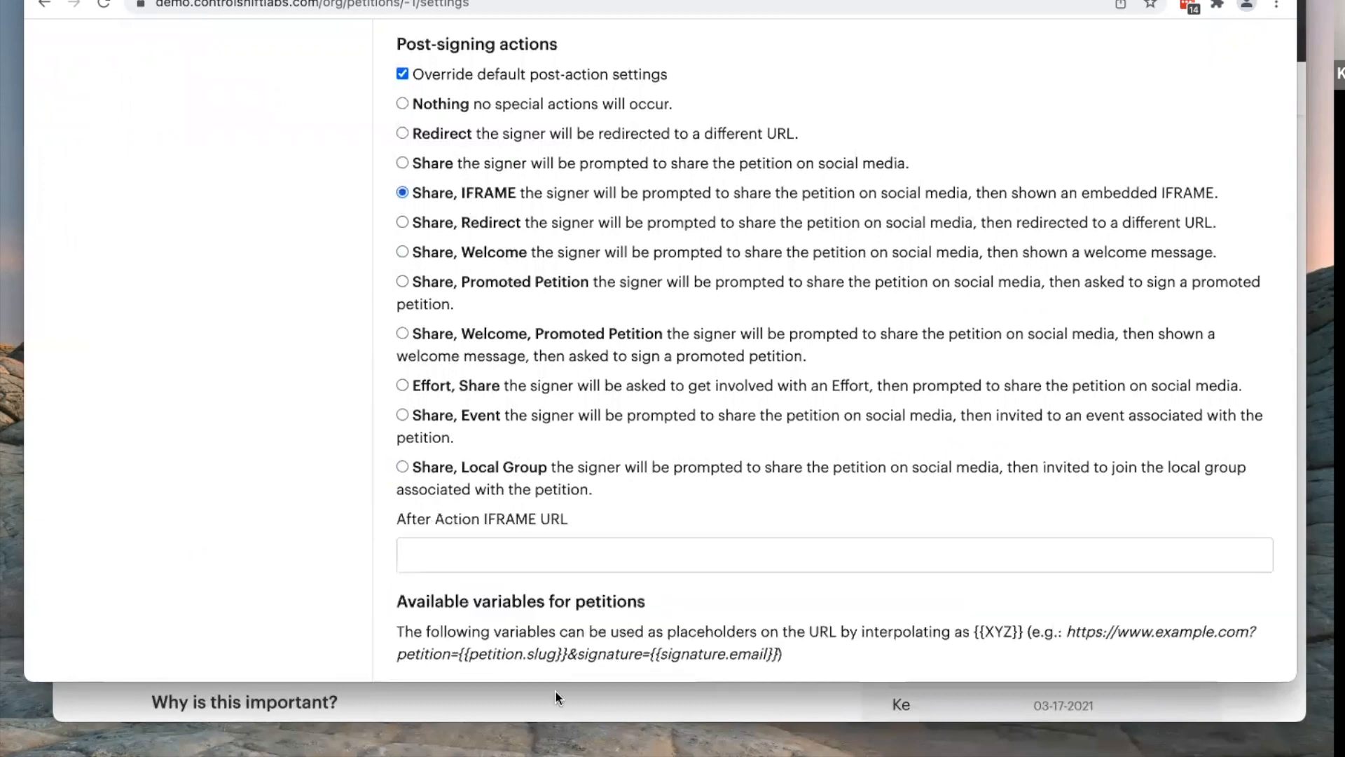
{"action": "scroll", "coordinate": [544, 400], "scroll_direction": "down", "scroll_amount": 5}
{"action": "scroll", "coordinate": [543, 394], "scroll_direction": "down", "scroll_amount": 1}
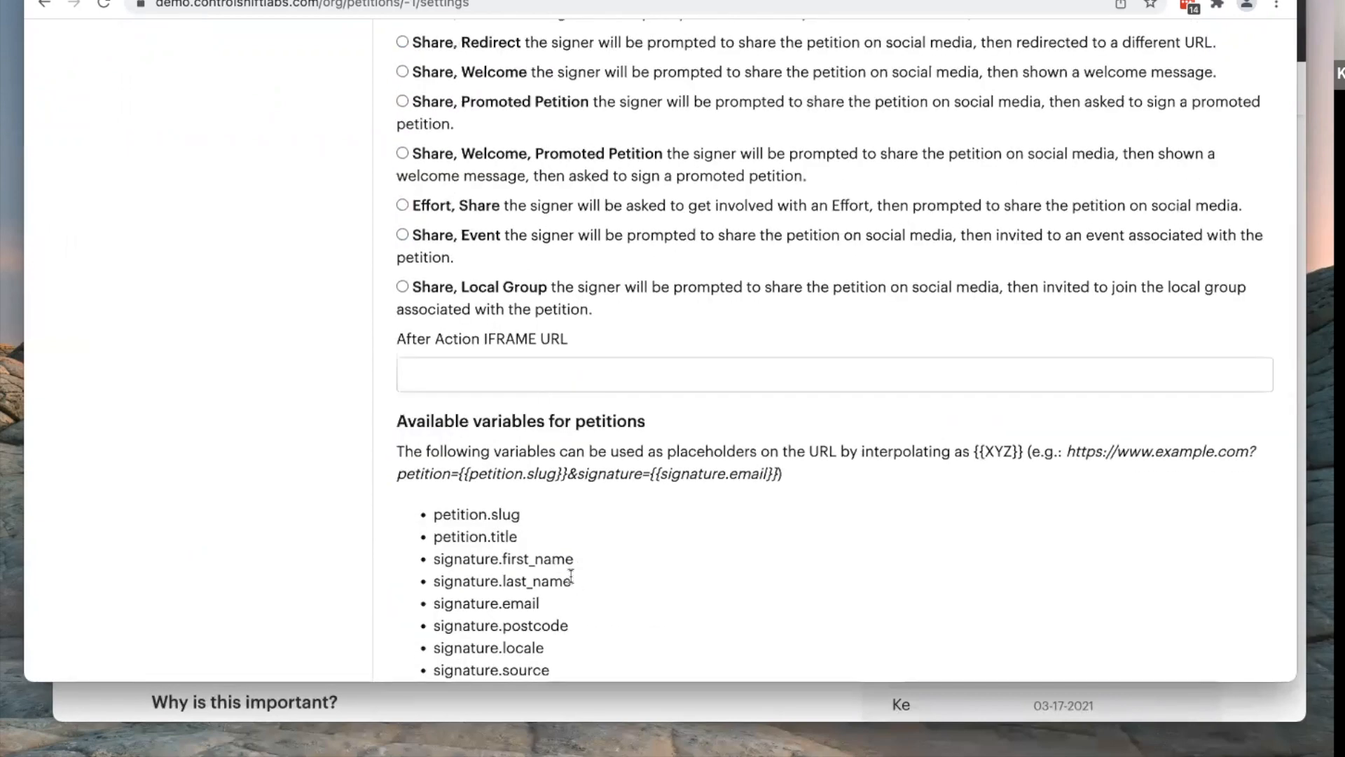
{"action": "scroll", "coordinate": [572, 574], "scroll_direction": "up", "scroll_amount": 2}
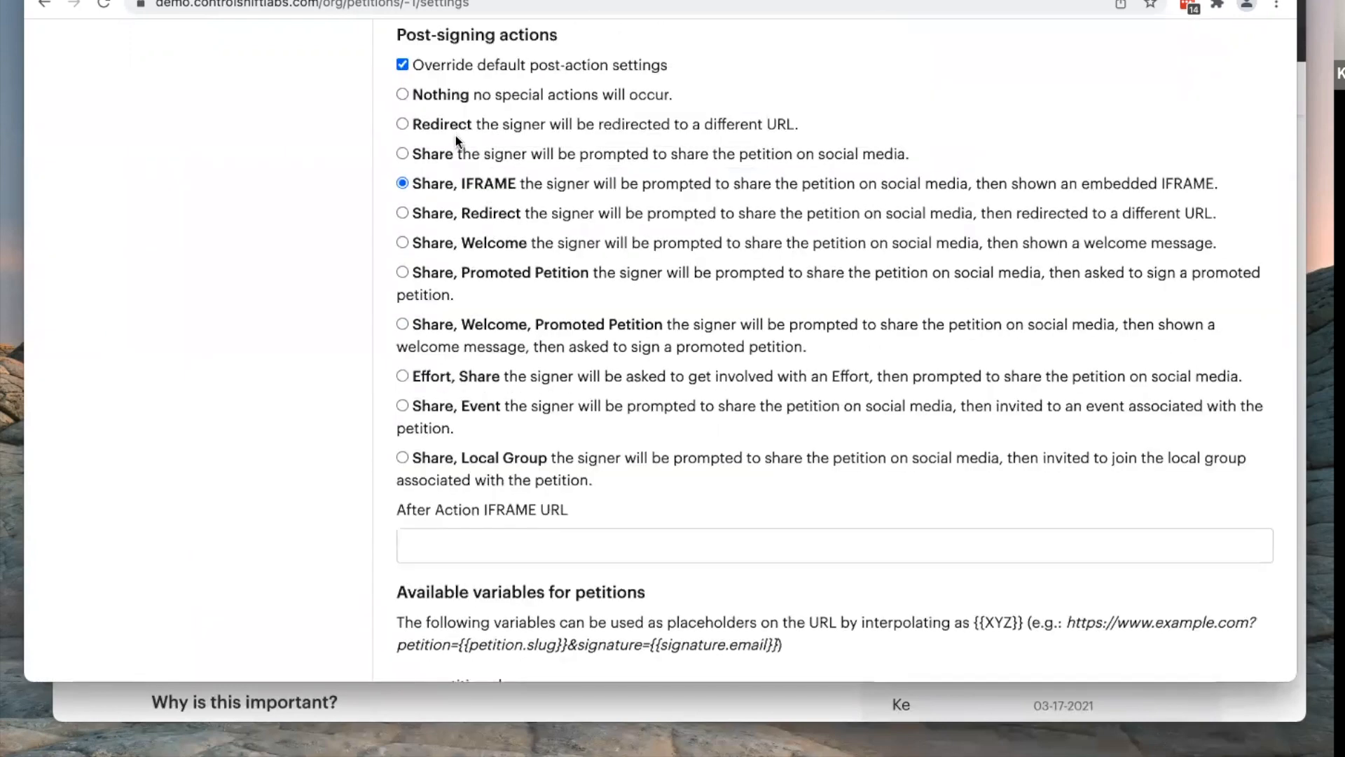
Step: Select Redirect as the petition's post-signing action and activate the Redirect URL field
{"action": "left_click", "coordinate": [455, 126]}
{"action": "scroll", "coordinate": [464, 371], "scroll_direction": "down", "scroll_amount": 5}
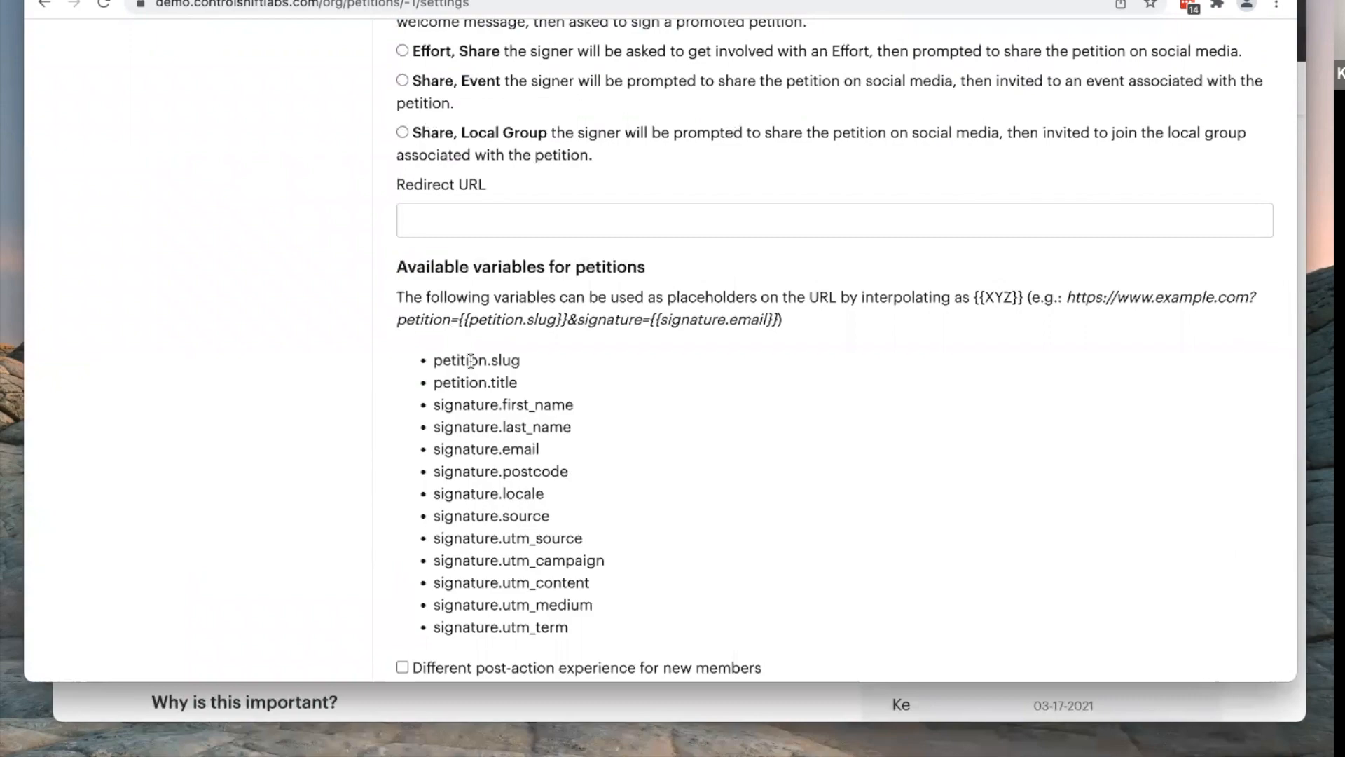
{"action": "scroll", "coordinate": [471, 360], "scroll_direction": "up", "scroll_amount": 12}
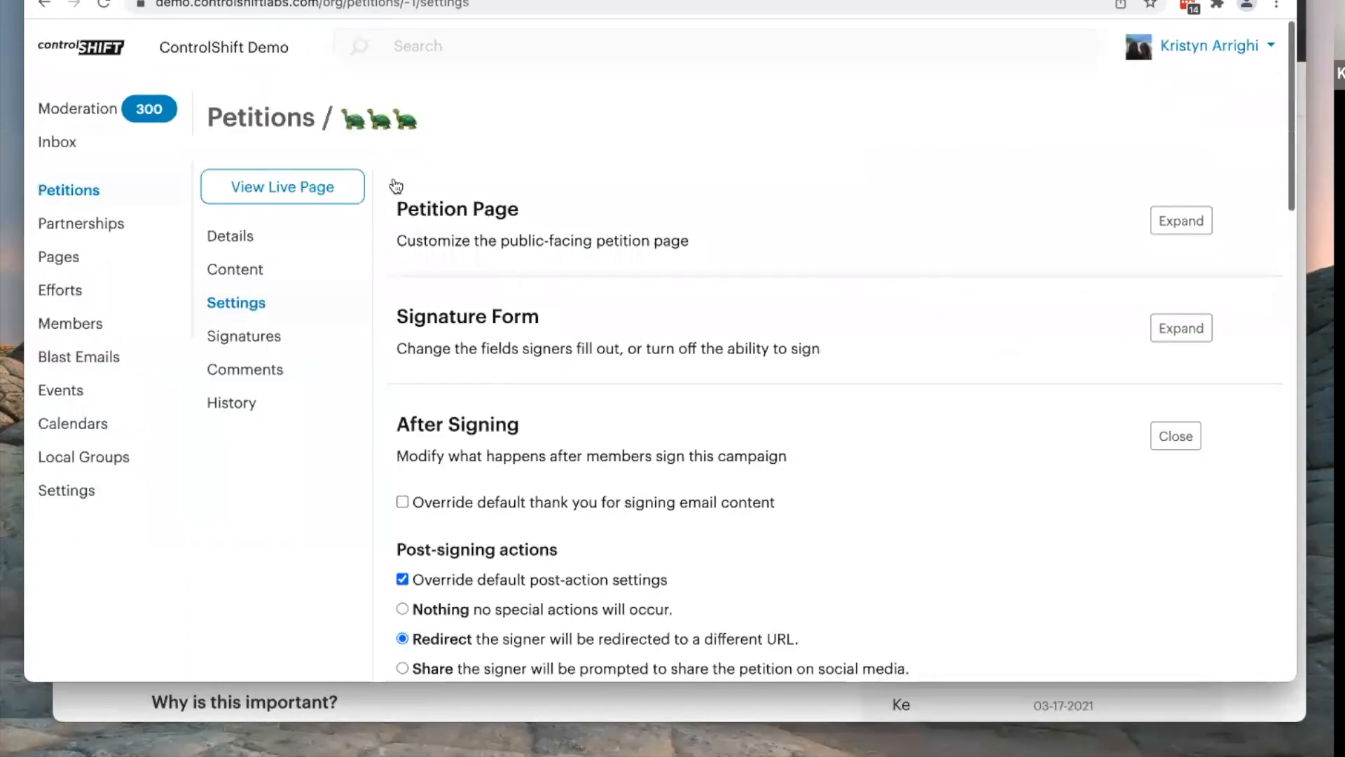
{"action": "scroll", "coordinate": [421, 353], "scroll_direction": "down", "scroll_amount": 15}
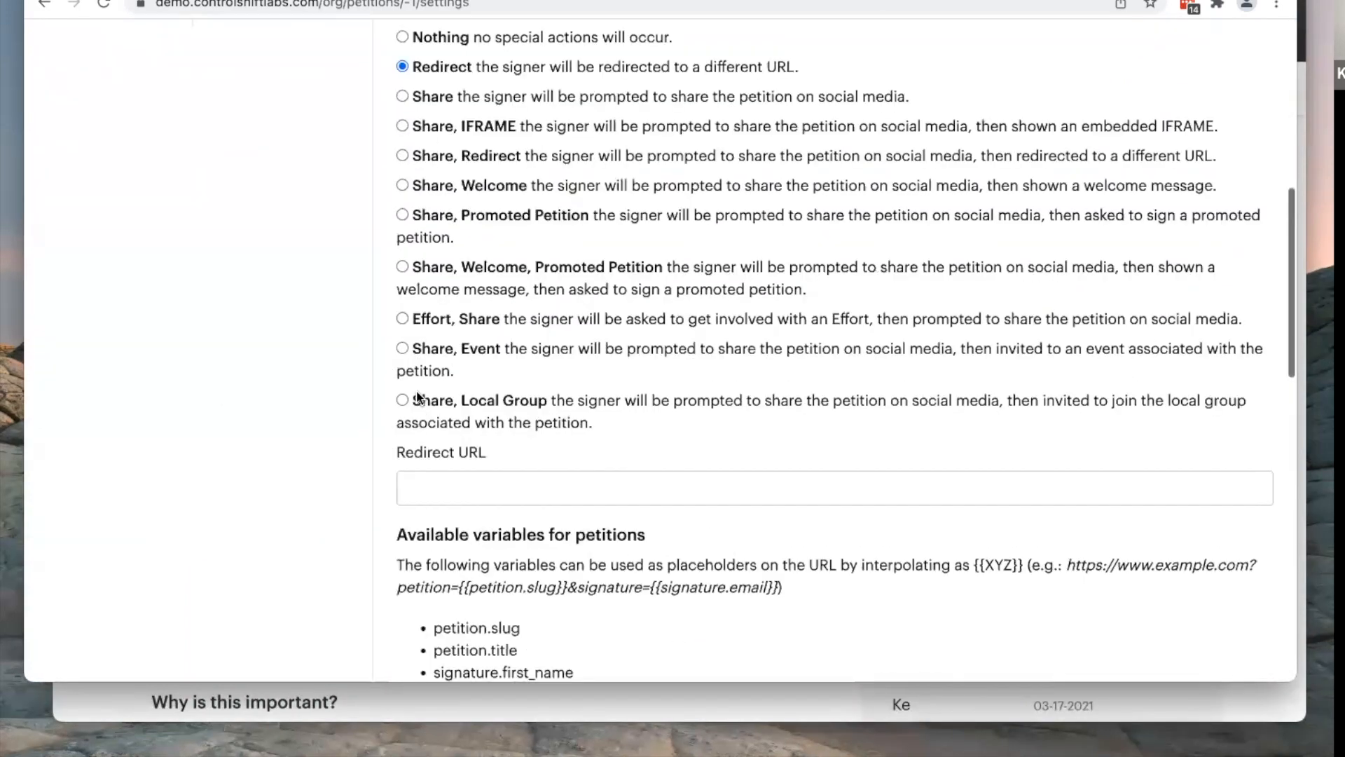
{"action": "left_click", "coordinate": [460, 139]}
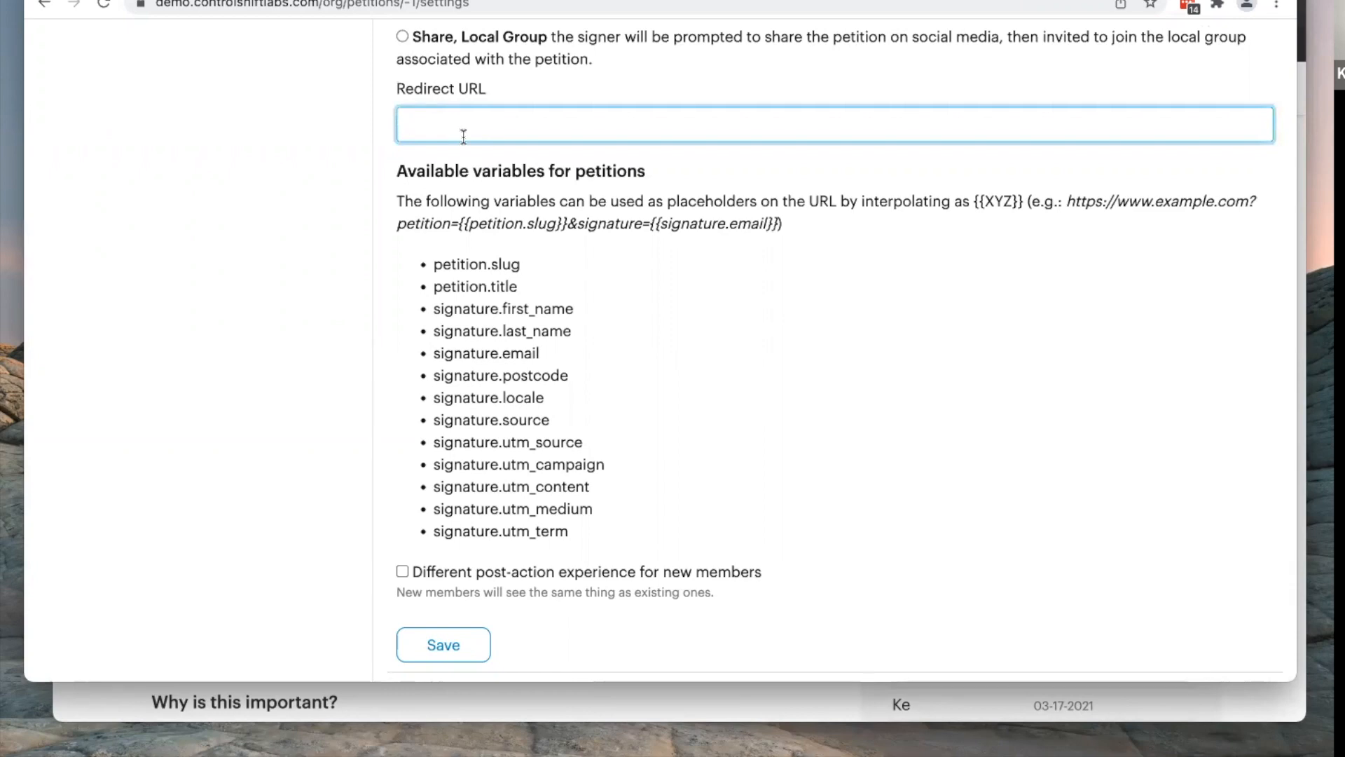
Step: Examine the variables available for the Redirect URL, highlighting the signature variables from first_name to utm_content
{"action": "scroll", "coordinate": [465, 147], "scroll_direction": "up", "scroll_amount": 4}
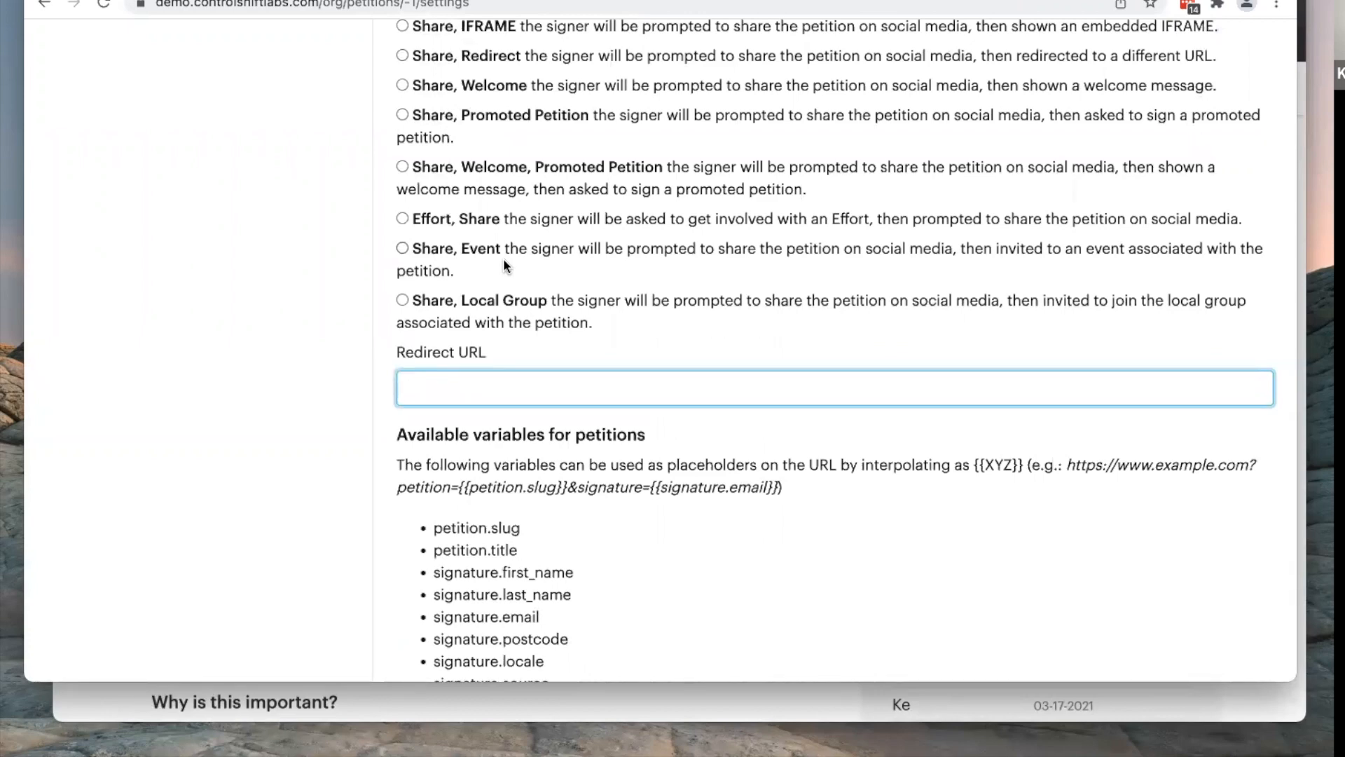
{"action": "scroll", "coordinate": [505, 391], "scroll_direction": "down", "scroll_amount": 1}
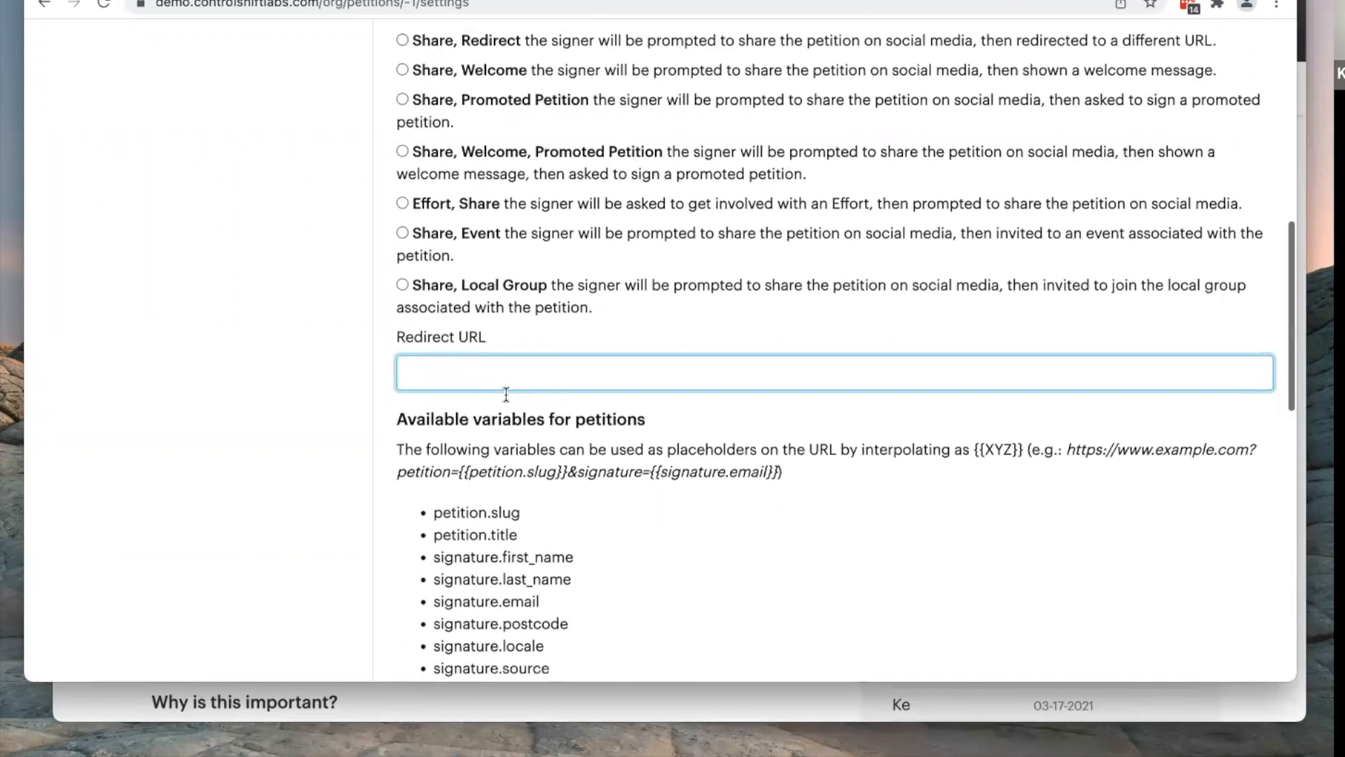
{"action": "scroll", "coordinate": [506, 394], "scroll_direction": "down", "scroll_amount": 2}
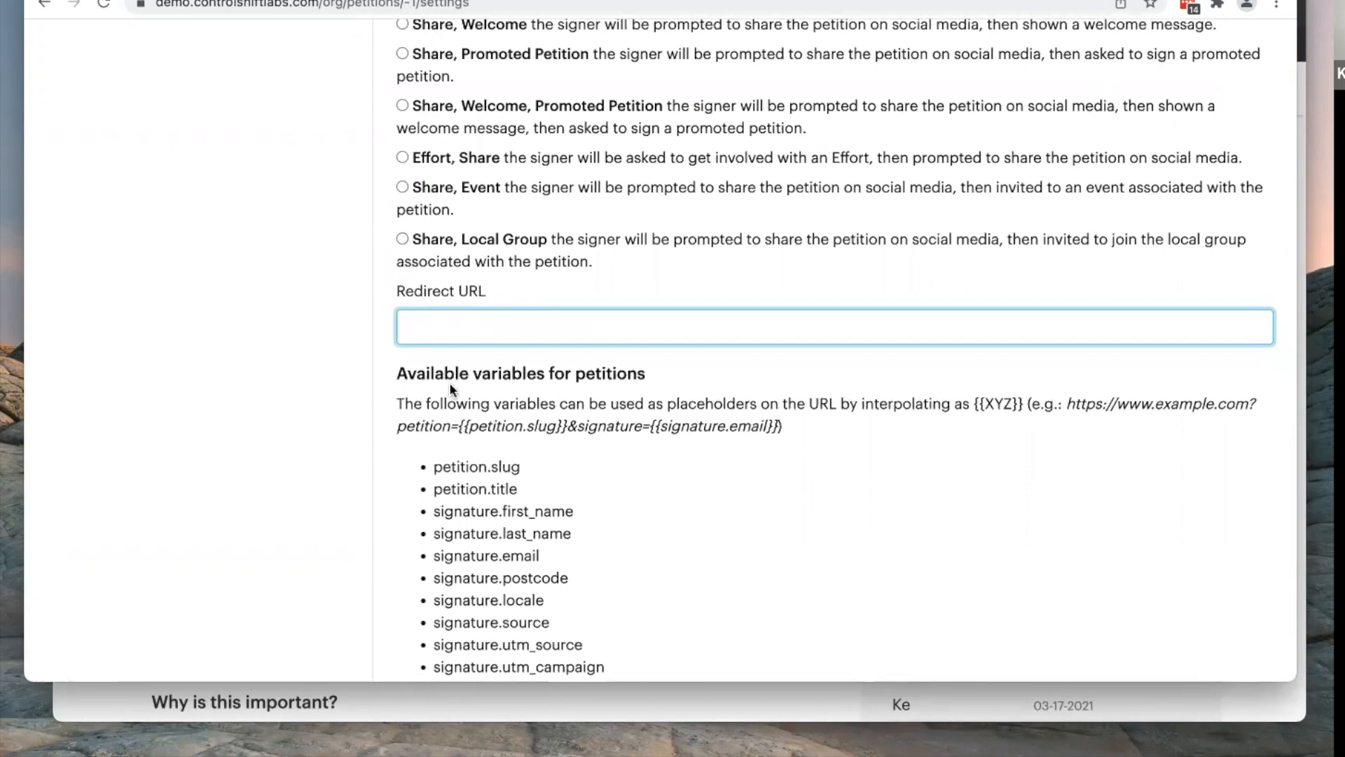
{"action": "scroll", "coordinate": [448, 384], "scroll_direction": "down", "scroll_amount": 3}
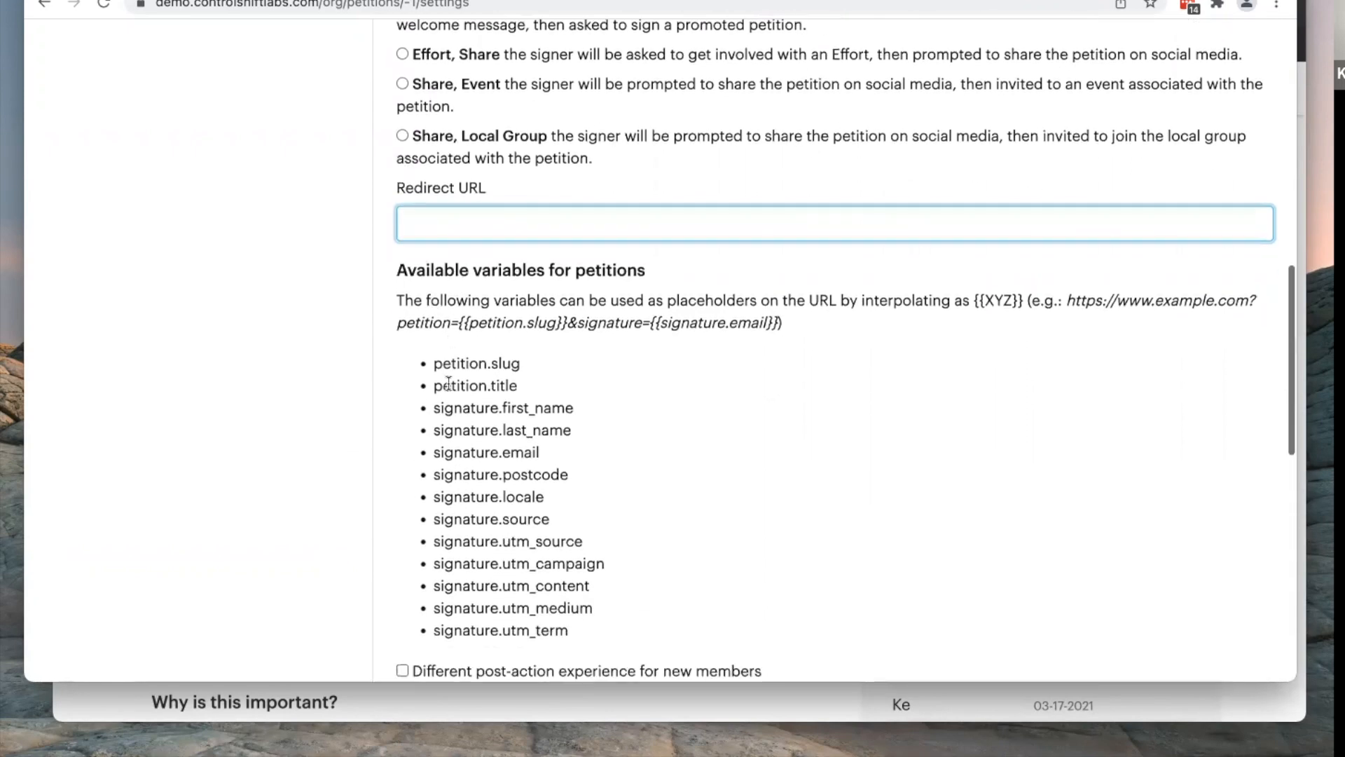
{"action": "left_click_drag", "start_coordinate": [455, 407], "coordinate": [476, 586]}
{"action": "scroll", "coordinate": [665, 493], "scroll_direction": "down", "scroll_amount": 7}
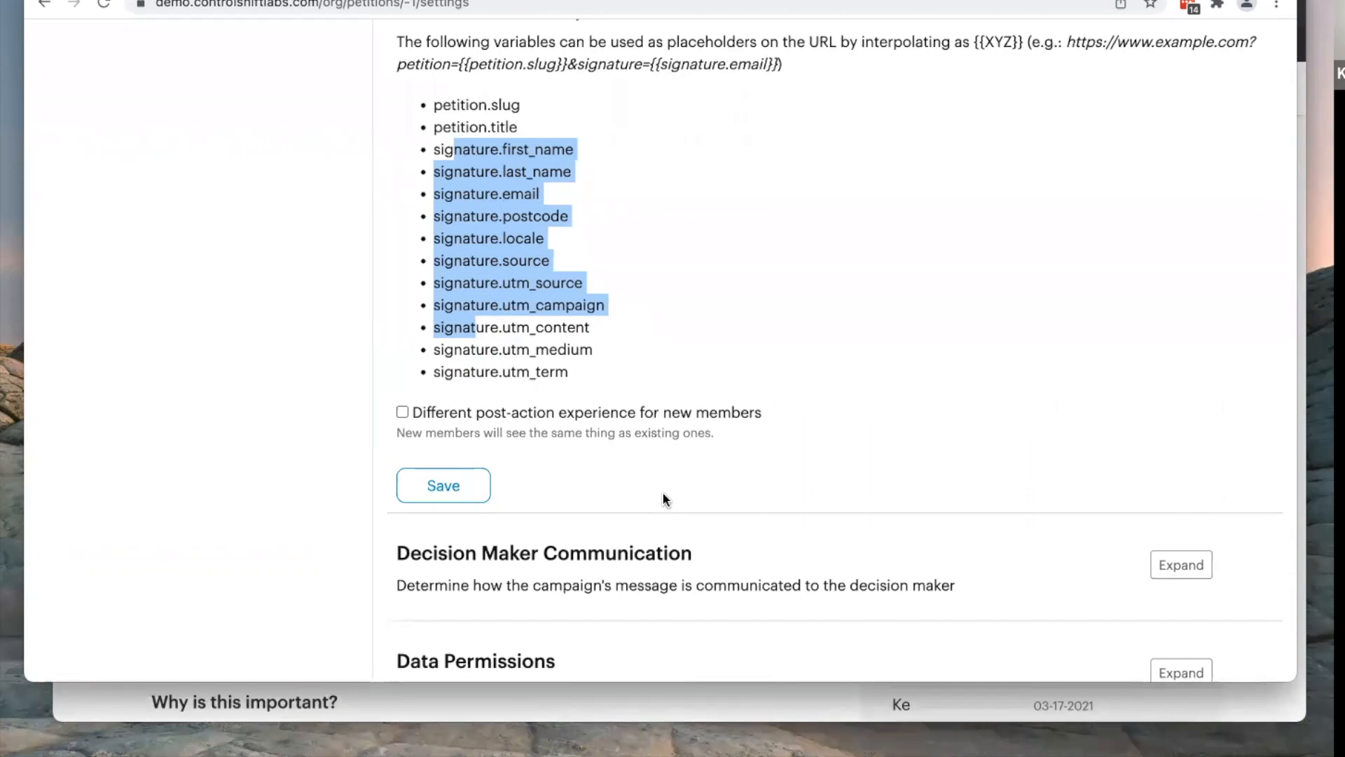
Step: Enable Different post-action experience for new members in the petition's post-signing actions
{"action": "scroll", "coordinate": [583, 366], "scroll_direction": "up", "scroll_amount": 5}
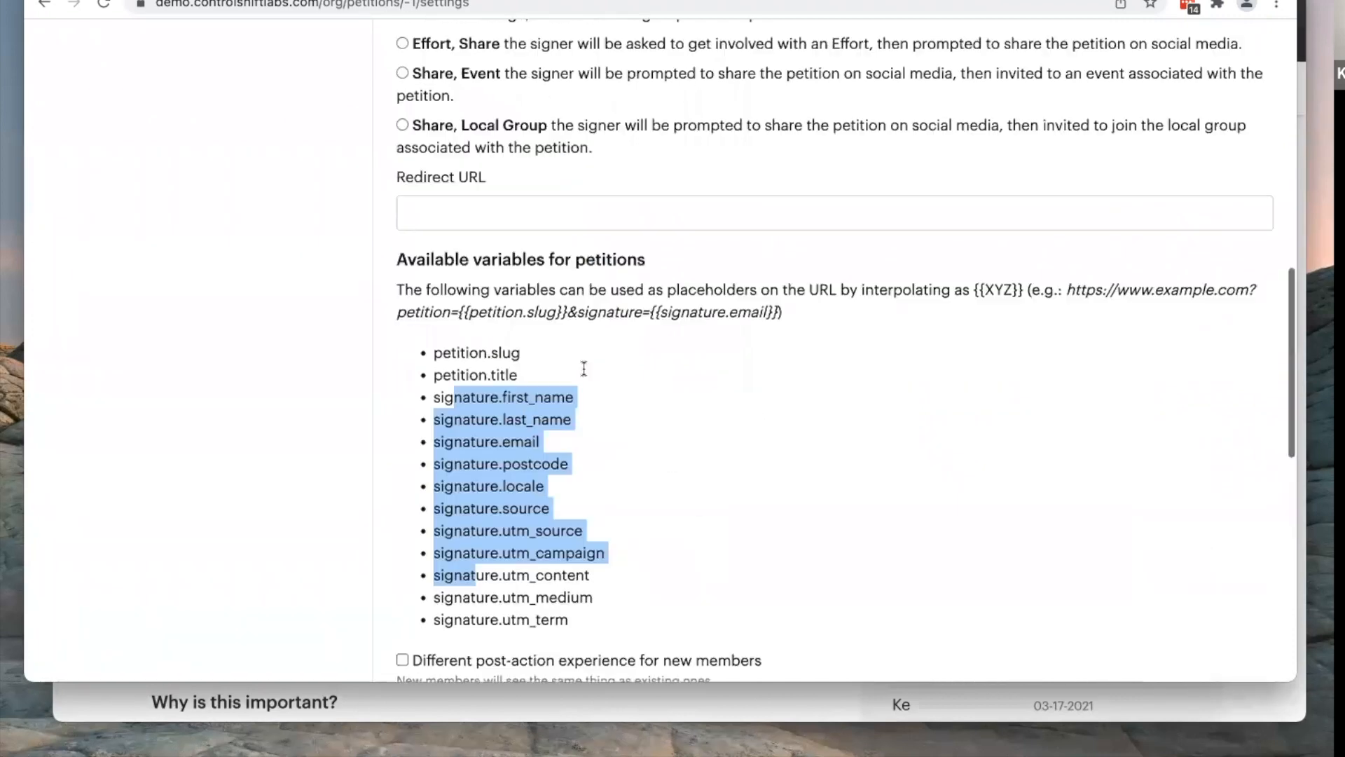
{"action": "scroll", "coordinate": [583, 366], "scroll_direction": "up", "scroll_amount": 3}
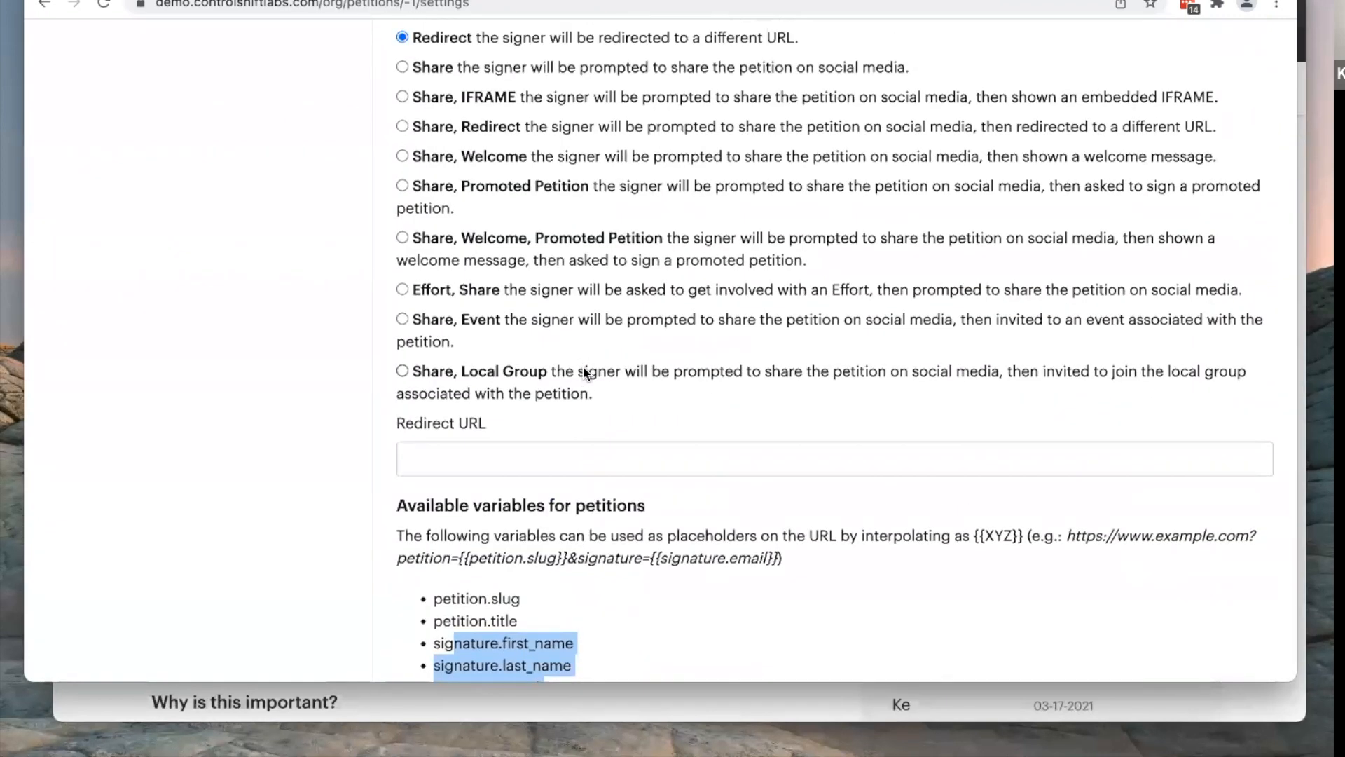
{"action": "scroll", "coordinate": [583, 366], "scroll_direction": "down", "scroll_amount": 4}
{"action": "scroll", "coordinate": [491, 361], "scroll_direction": "down", "scroll_amount": 5}
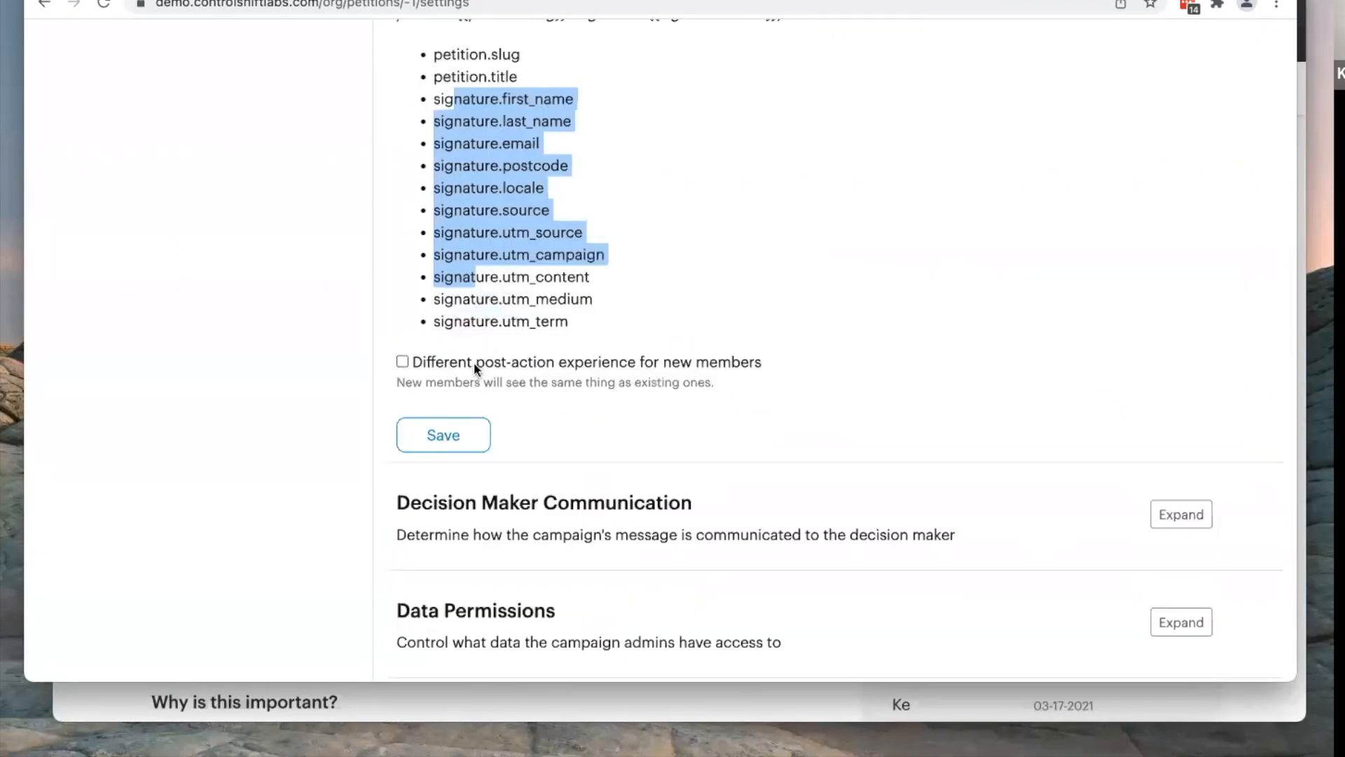
{"action": "left_click", "coordinate": [402, 362]}
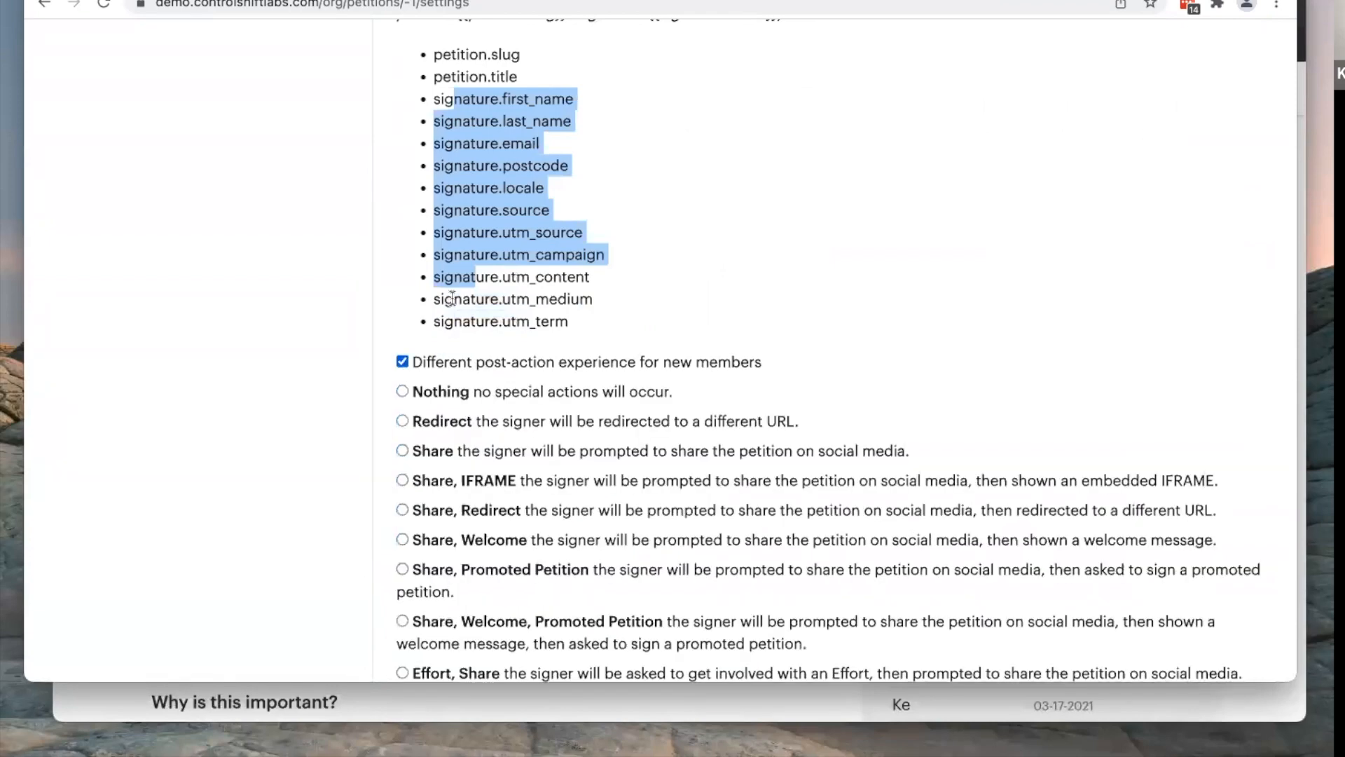
{"action": "scroll", "coordinate": [511, 140], "scroll_direction": "up", "scroll_amount": 5}
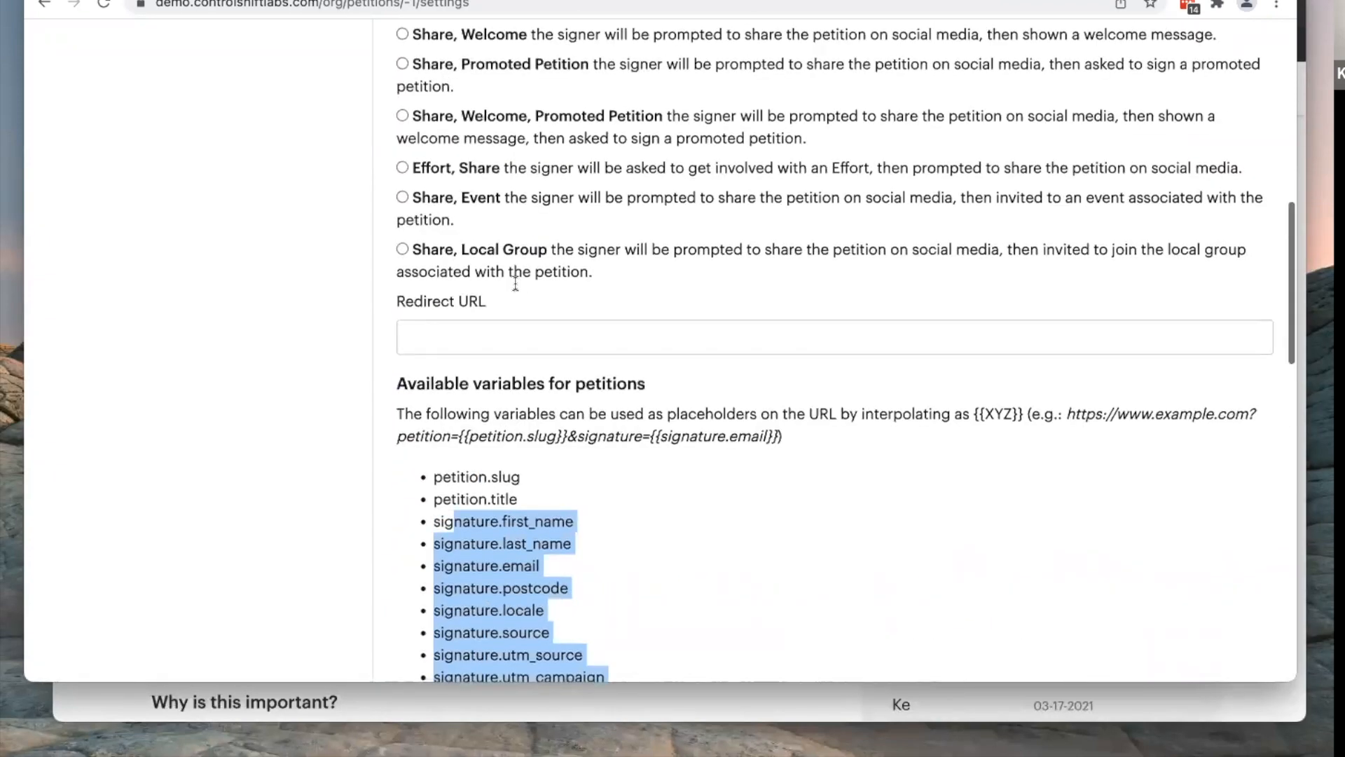
Step: Examine the post-signing actions offered for new members and disable Different post-action experience for new members
{"action": "scroll", "coordinate": [515, 284], "scroll_direction": "down", "scroll_amount": 10}
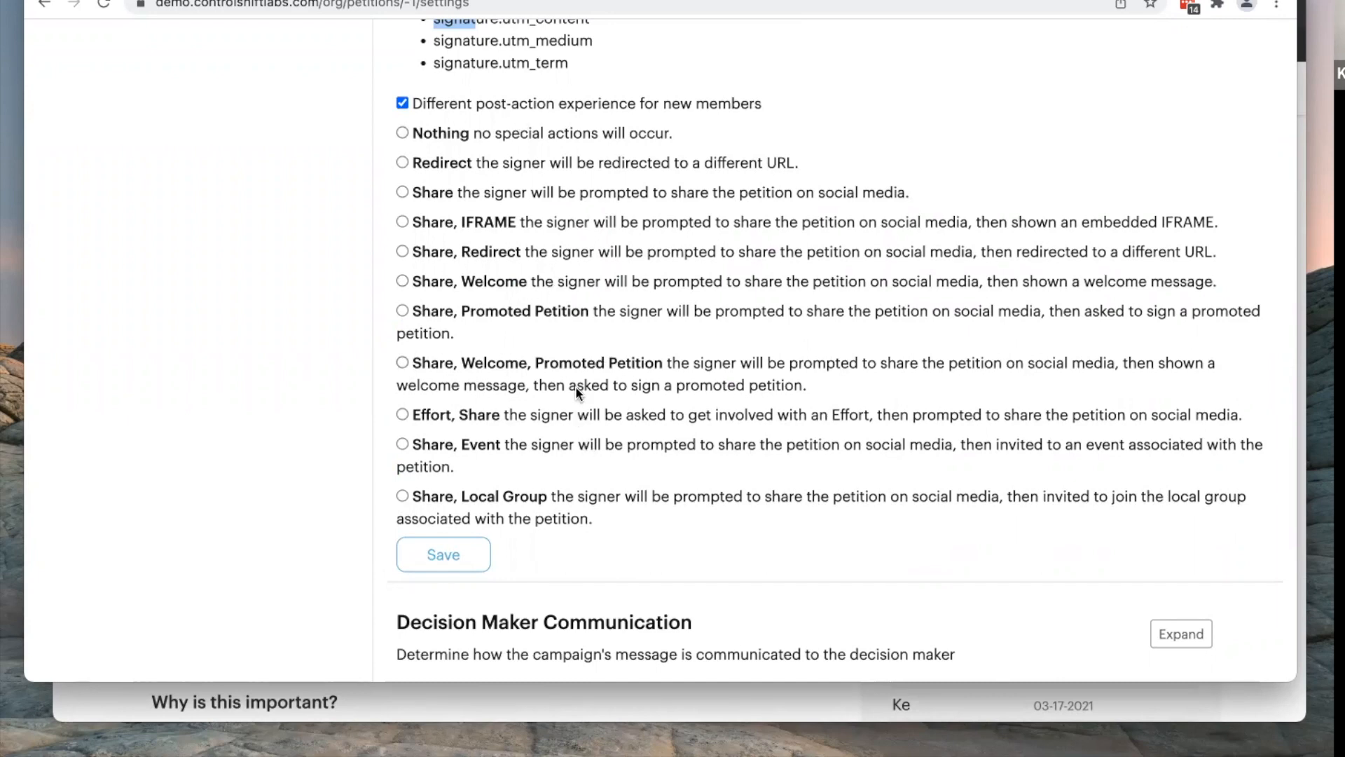
{"action": "scroll", "coordinate": [576, 388], "scroll_direction": "up", "scroll_amount": 3}
{"action": "scroll", "coordinate": [537, 368], "scroll_direction": "down", "scroll_amount": 3}
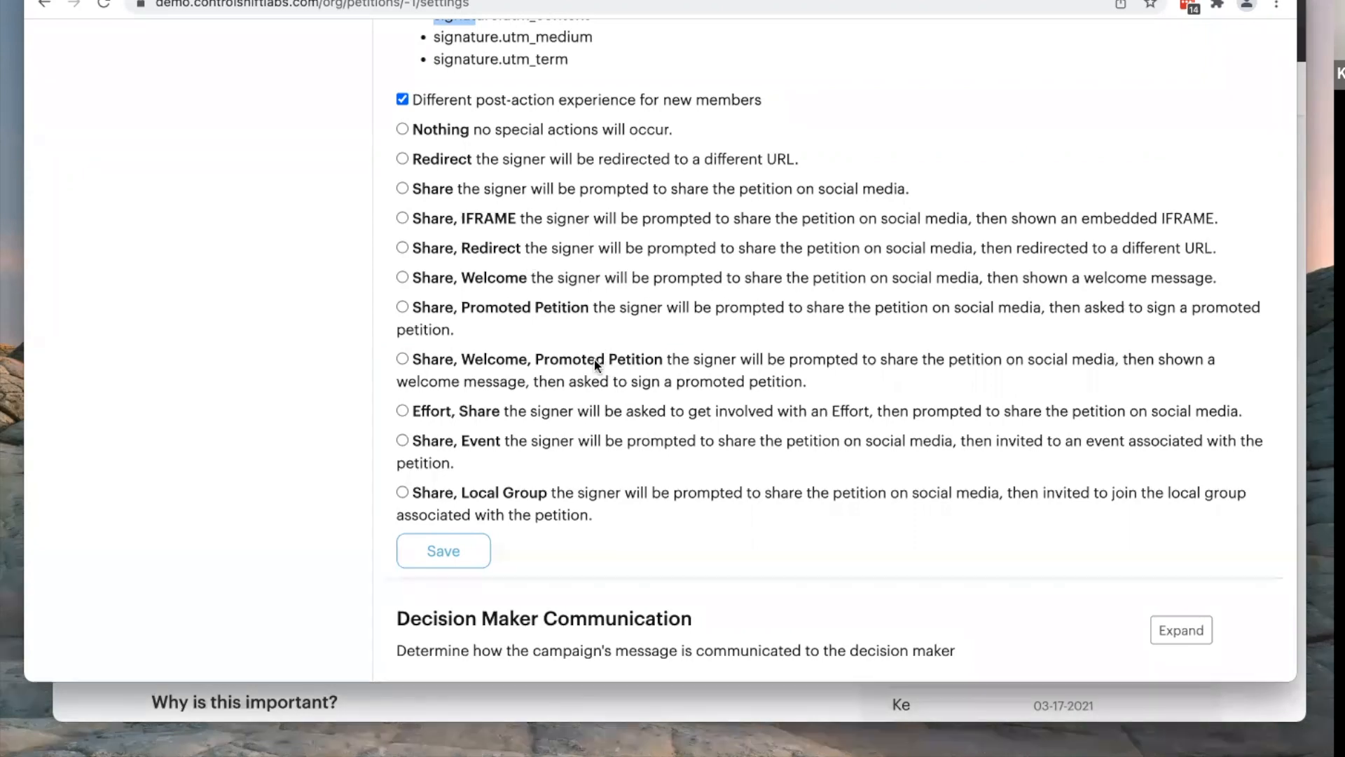
{"action": "scroll", "coordinate": [561, 325], "scroll_direction": "up", "scroll_amount": 2}
{"action": "left_click", "coordinate": [404, 235]}
Step: Select Share, Redirect as the petition's post-signing action
{"action": "scroll", "coordinate": [515, 301], "scroll_direction": "up", "scroll_amount": 5}
{"action": "scroll", "coordinate": [510, 314], "scroll_direction": "up", "scroll_amount": 12}
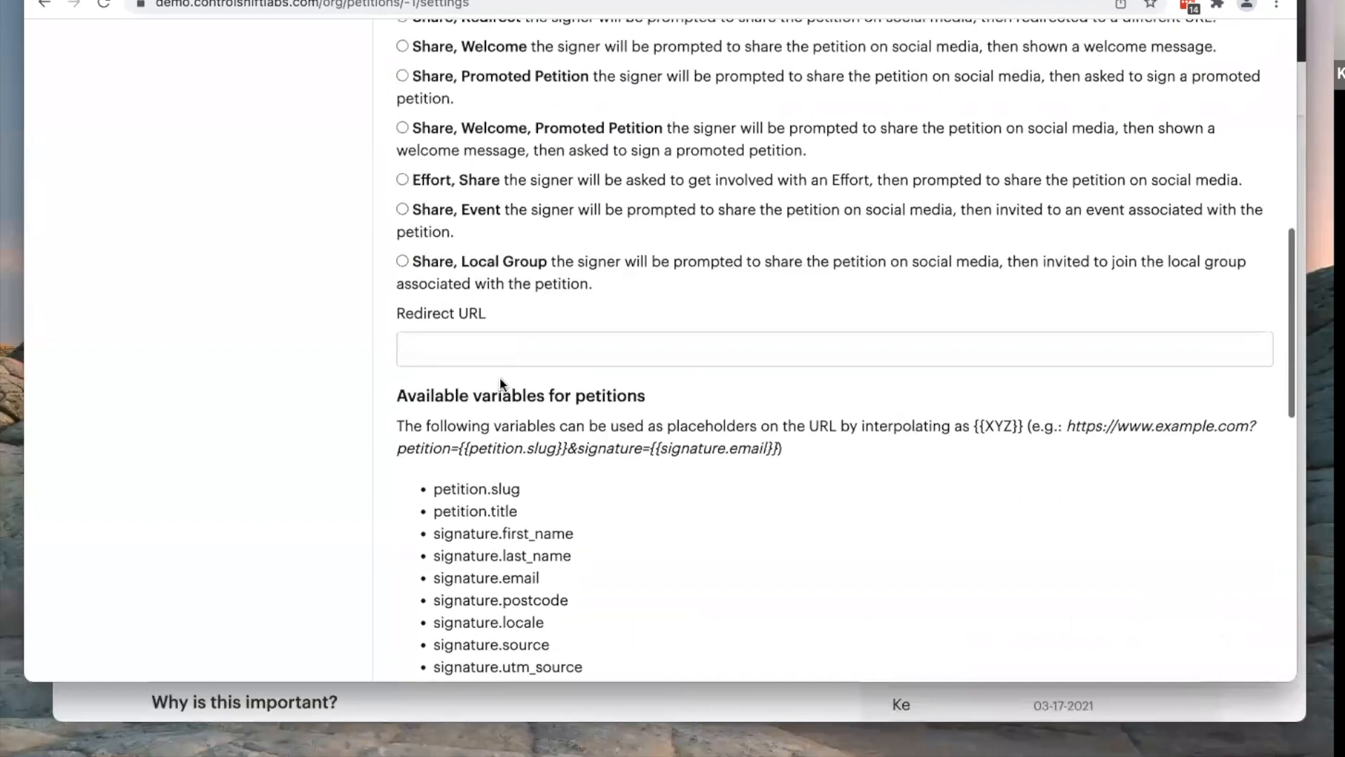
{"action": "scroll", "coordinate": [446, 534], "scroll_direction": "down", "scroll_amount": 1}
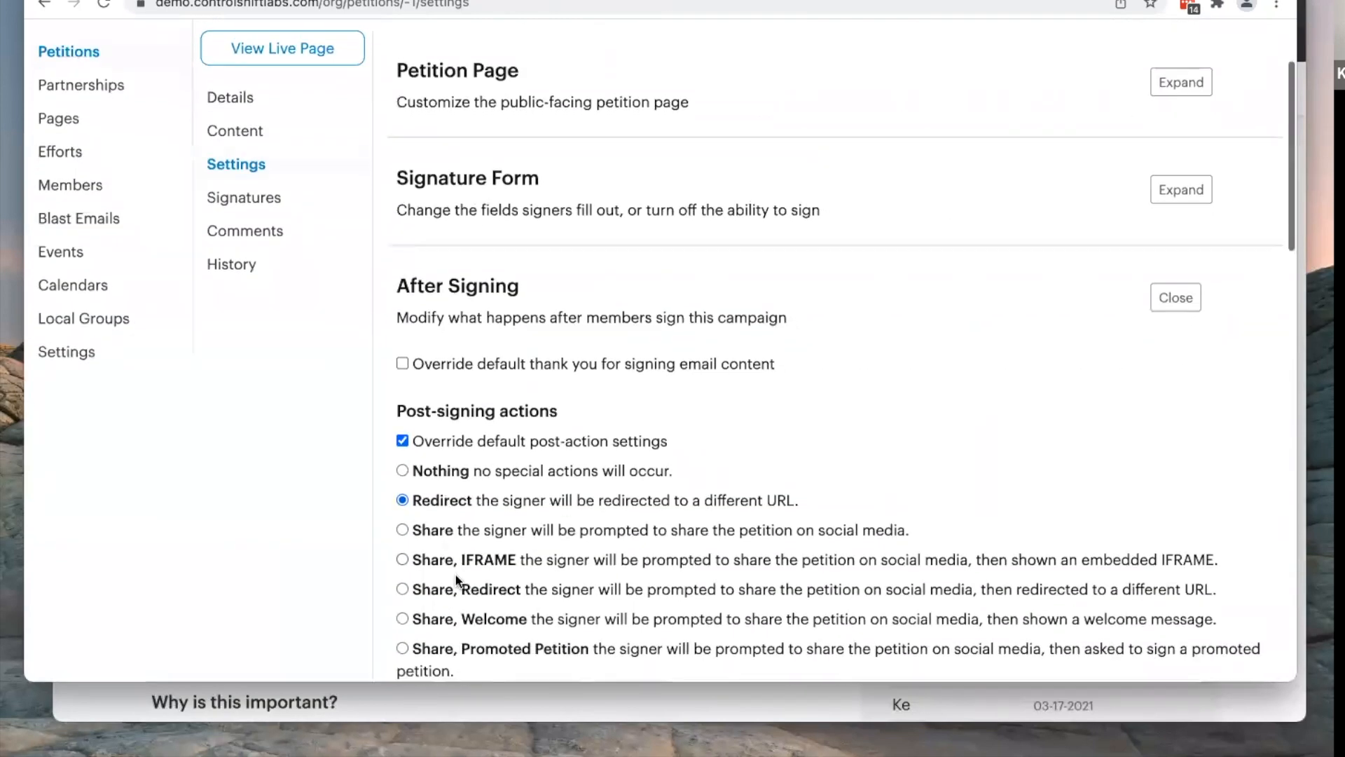
{"action": "left_click", "coordinate": [455, 597]}
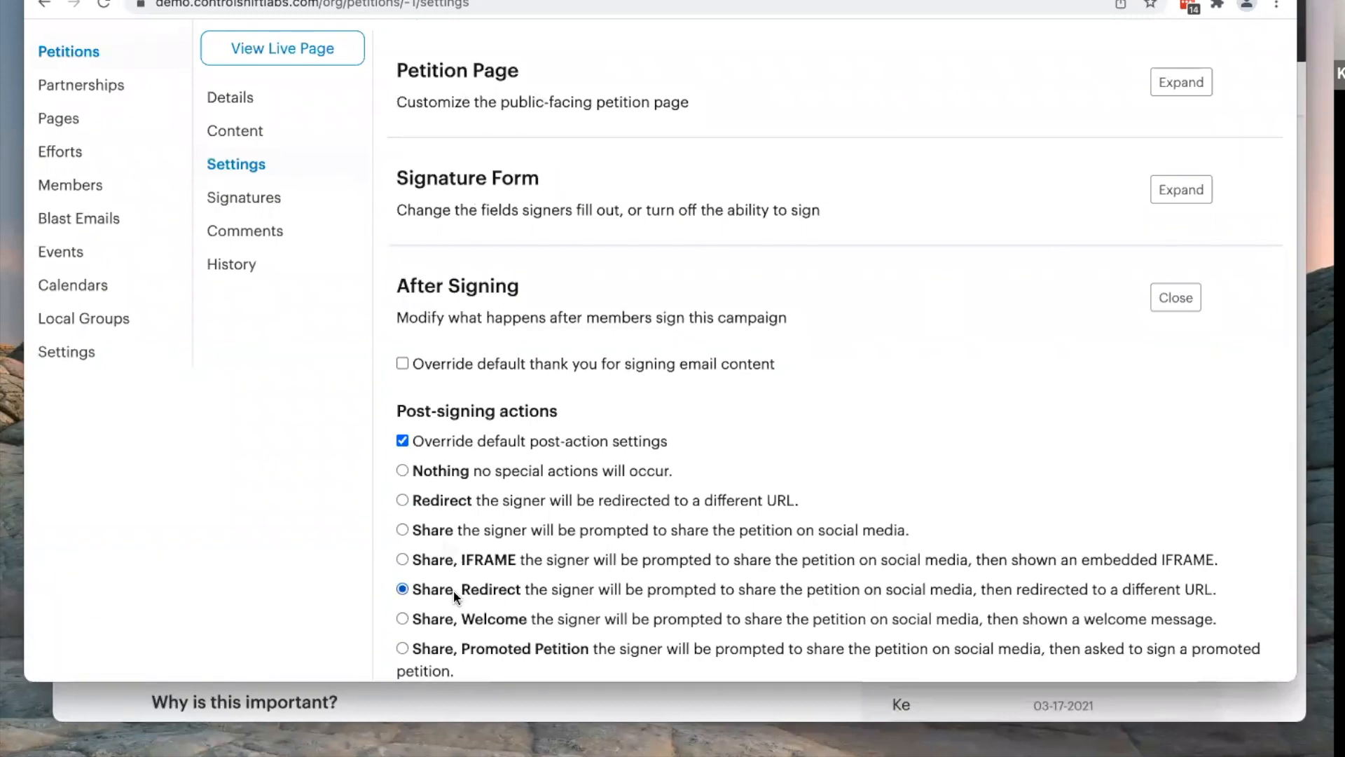
Step: Expand the petition's Petition Page settings and activate the Redirect Petition to URL field
{"action": "left_click", "coordinate": [456, 112]}
{"action": "left_click", "coordinate": [469, 184]}
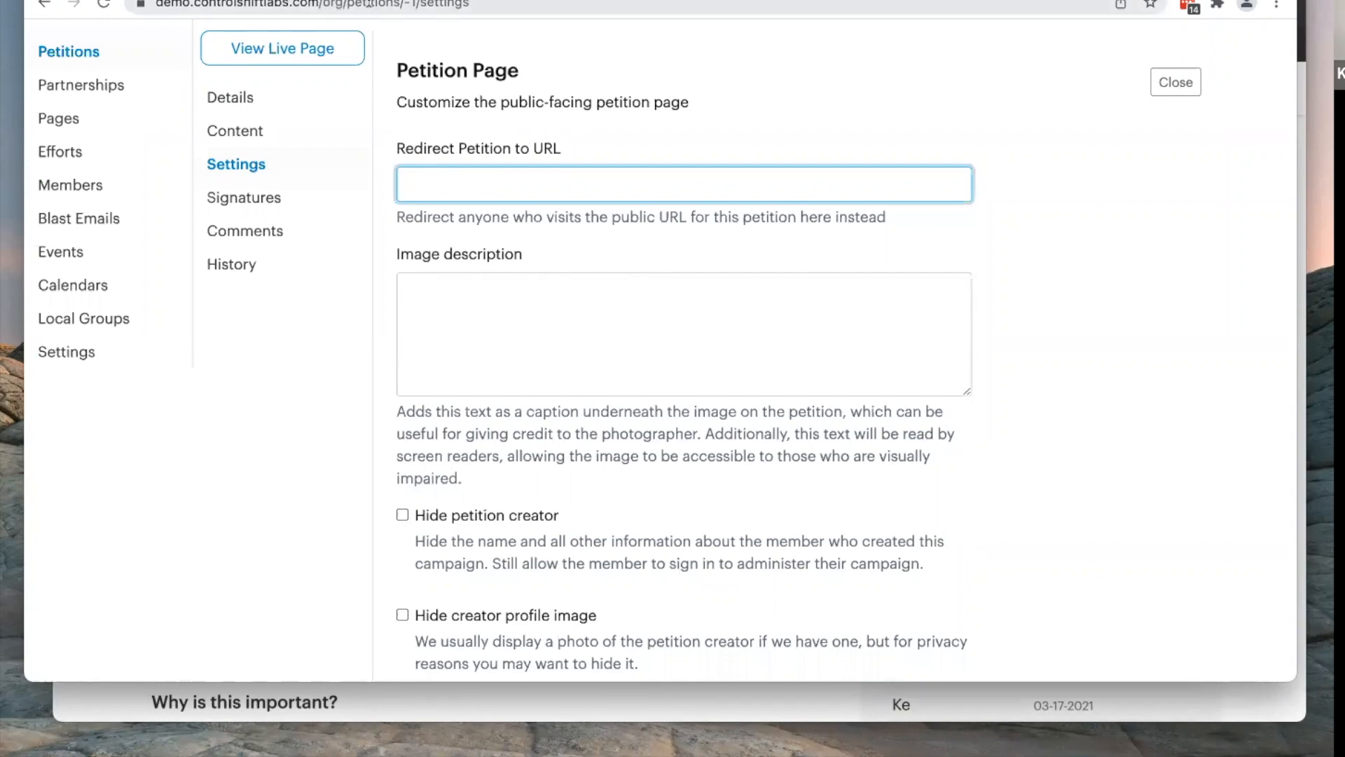
{"action": "left_click_drag", "start_coordinate": [415, 4], "coordinate": [786, 33]}
{"action": "key", "text": "BackSpace"}
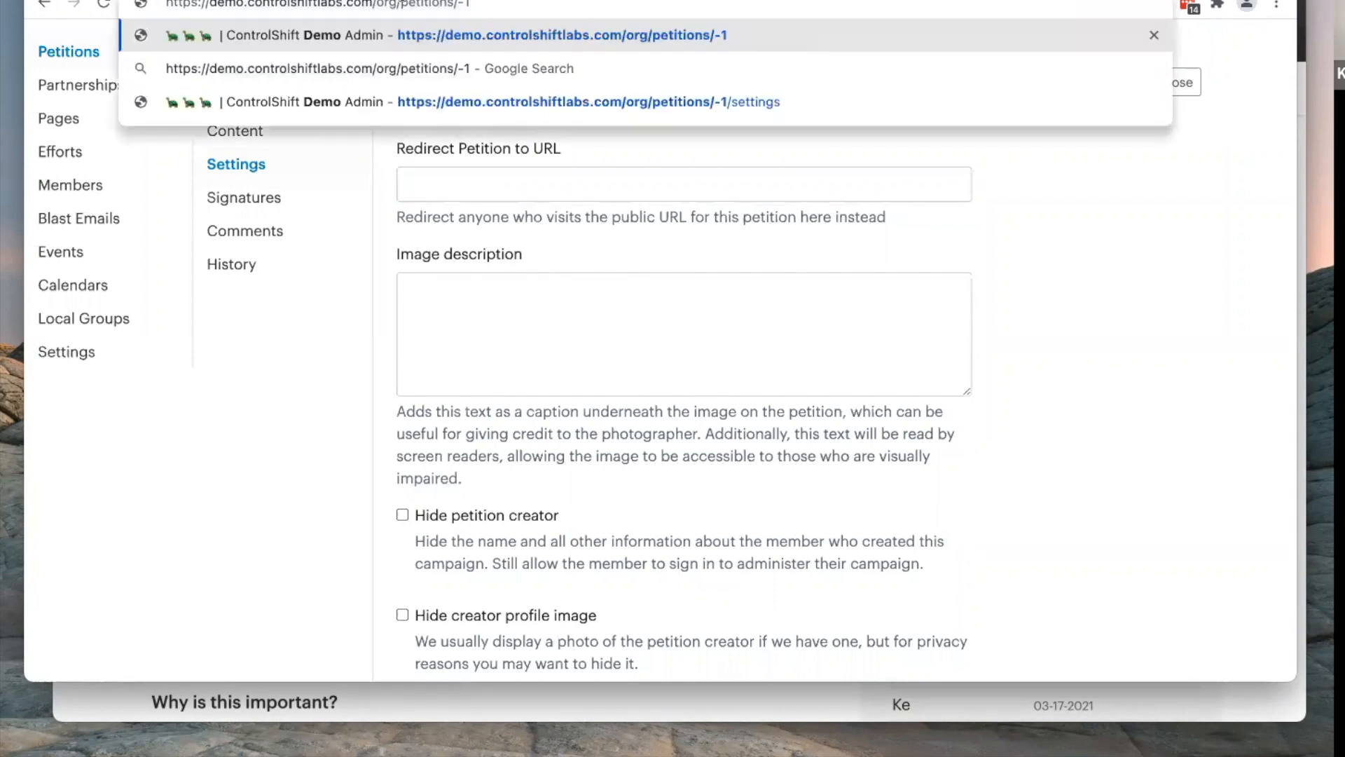
{"action": "left_click_drag", "start_coordinate": [383, 5], "coordinate": [398, 6]}
Step: Examine the Redirect Petition to URL setting and compare it with the redirect options under After Signing
{"action": "left_click", "coordinate": [433, 178]}
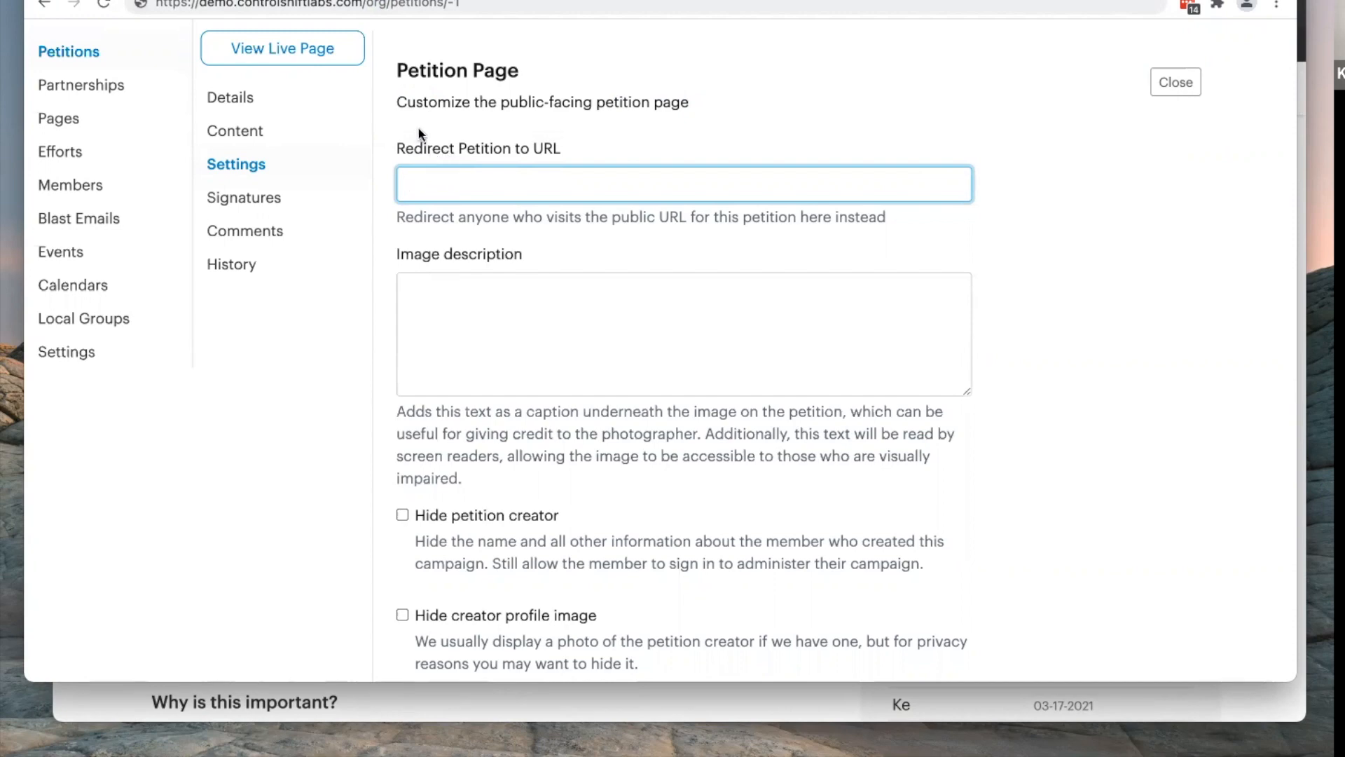
{"action": "left_click_drag", "start_coordinate": [414, 148], "coordinate": [558, 163]}
{"action": "left_click", "coordinate": [568, 190]}
{"action": "scroll", "coordinate": [520, 319], "scroll_direction": "down", "scroll_amount": 15}
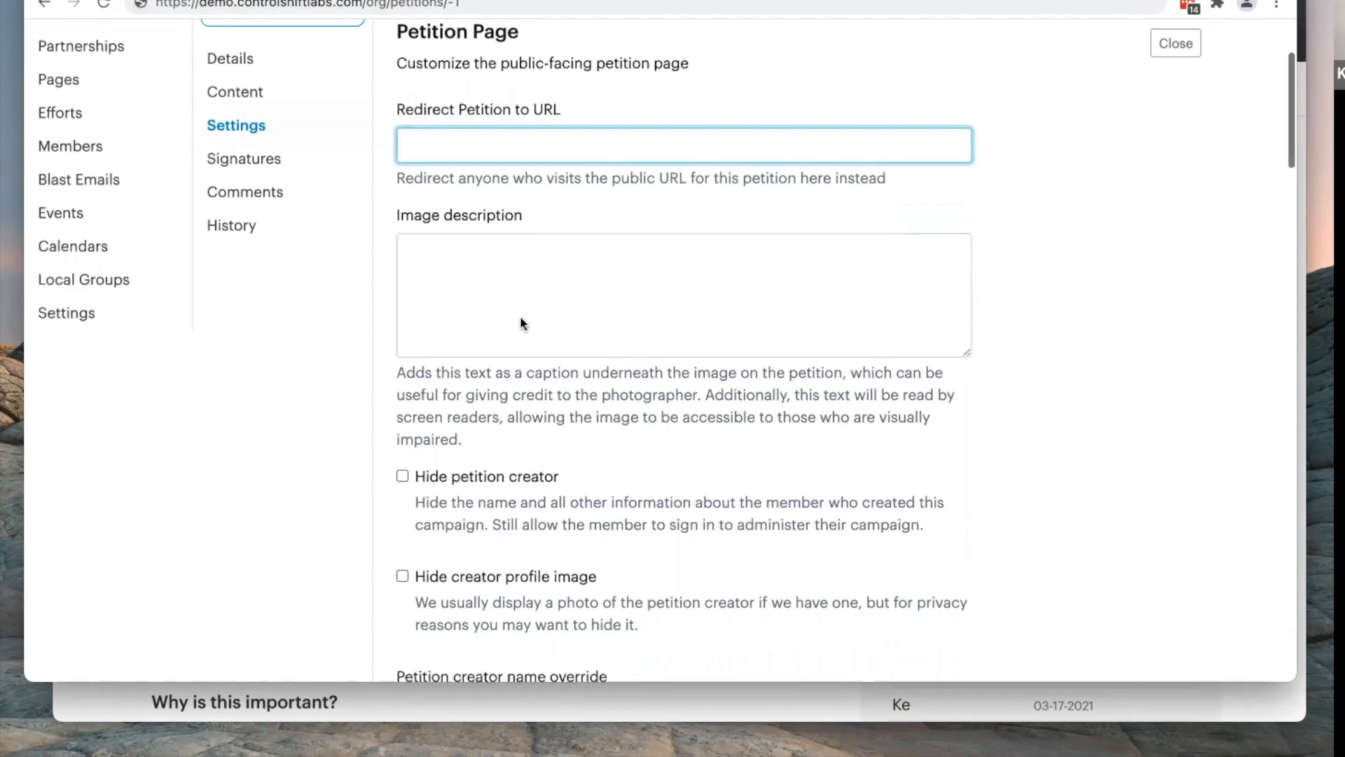
{"action": "scroll", "coordinate": [522, 319], "scroll_direction": "down", "scroll_amount": 2}
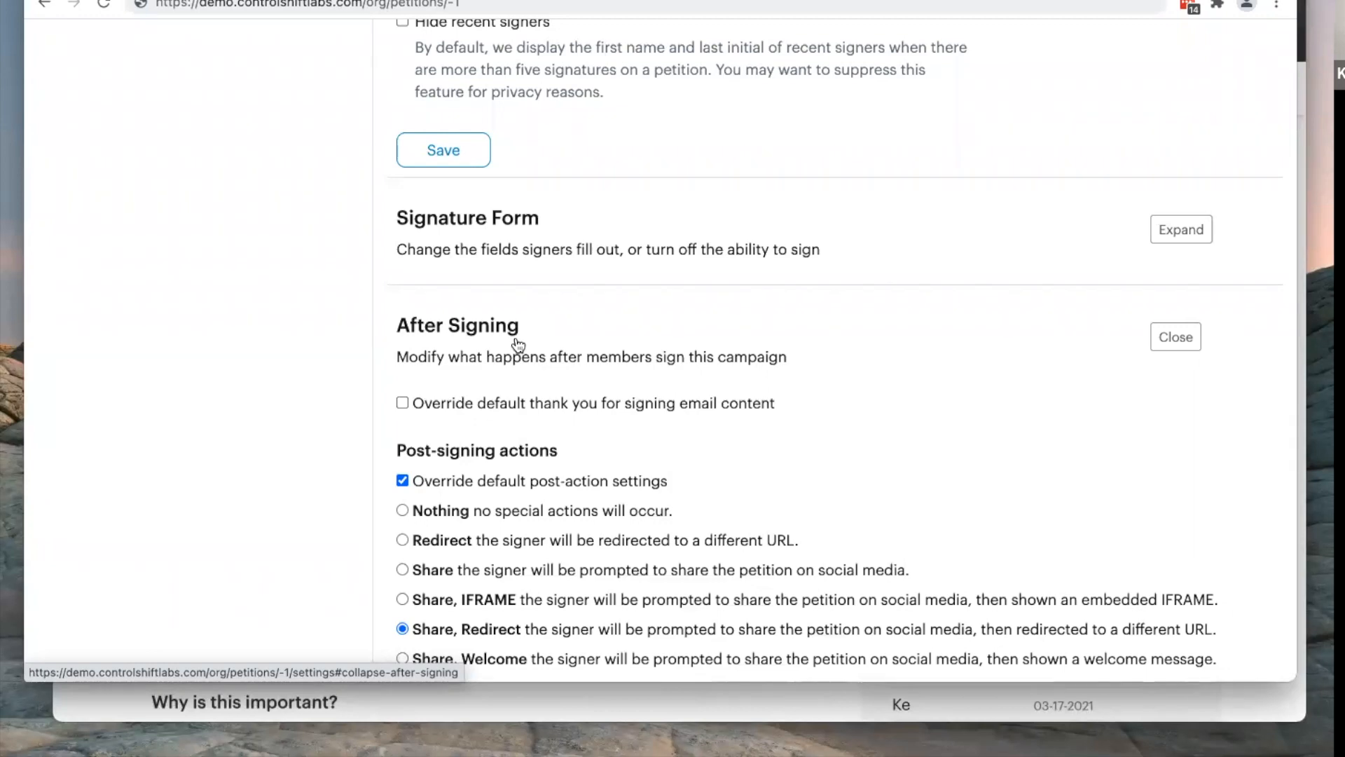
{"action": "scroll", "coordinate": [574, 550], "scroll_direction": "down", "scroll_amount": 3}
{"action": "scroll", "coordinate": [847, 361], "scroll_direction": "up", "scroll_amount": 18}
{"action": "scroll", "coordinate": [847, 365], "scroll_direction": "up", "scroll_amount": 1}
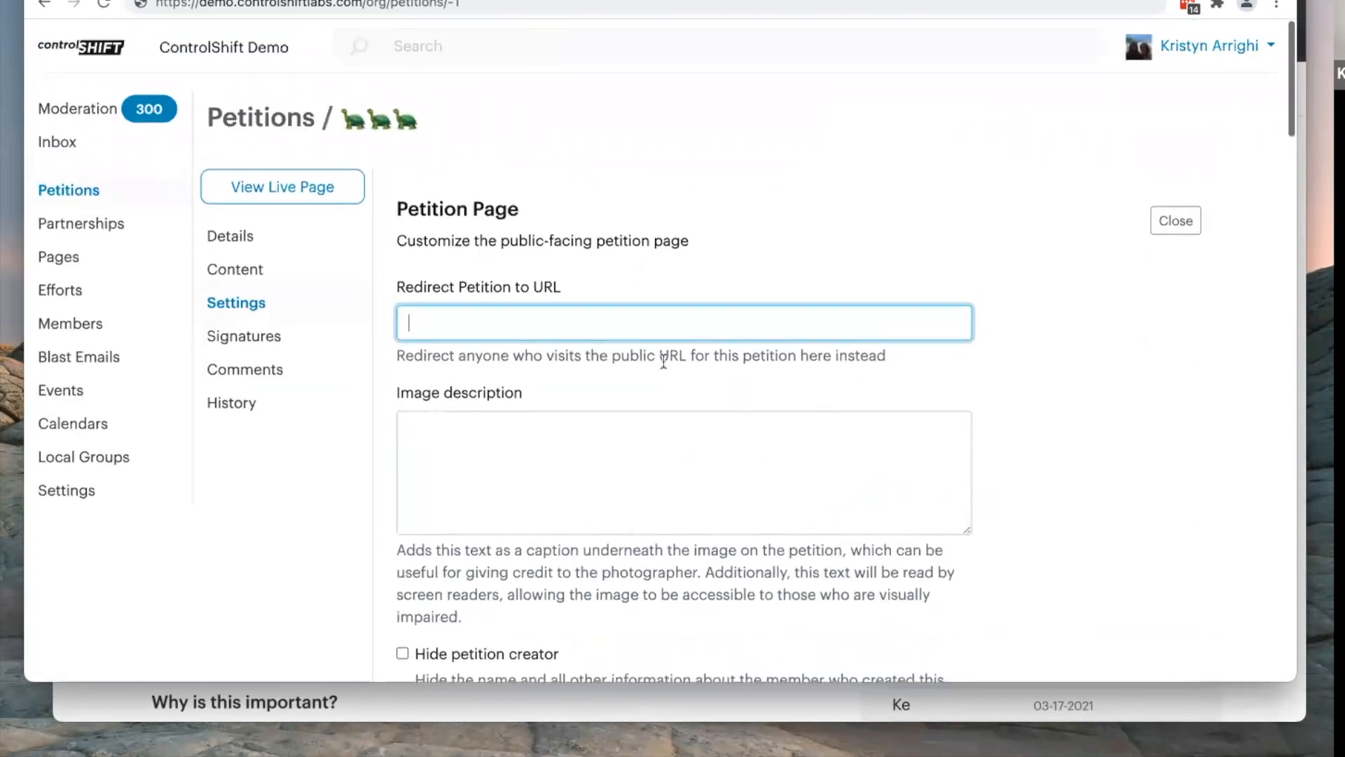
{"action": "scroll", "coordinate": [535, 391], "scroll_direction": "down", "scroll_amount": 1}
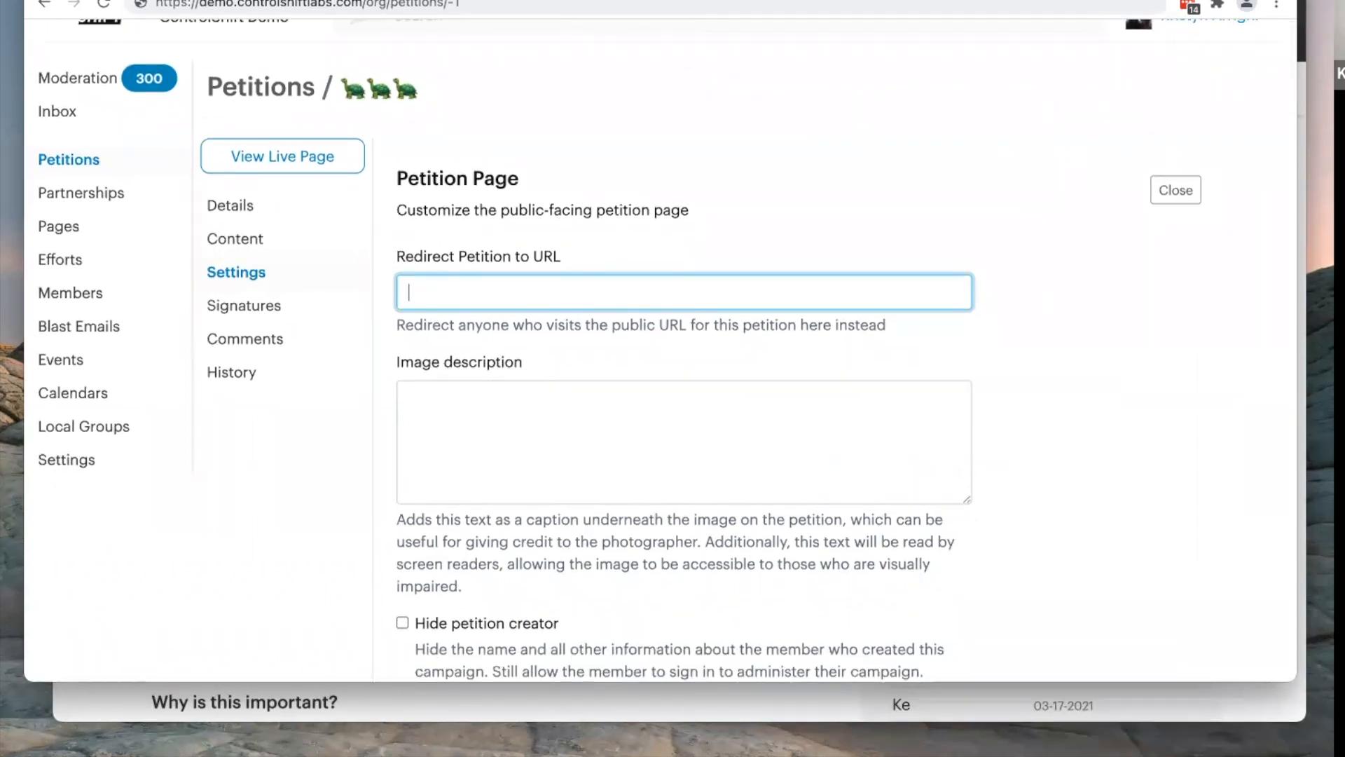
Step: Switch to the organisation's Content settings and open the Petitions content list
{"action": "left_click", "coordinate": [736, 0]}
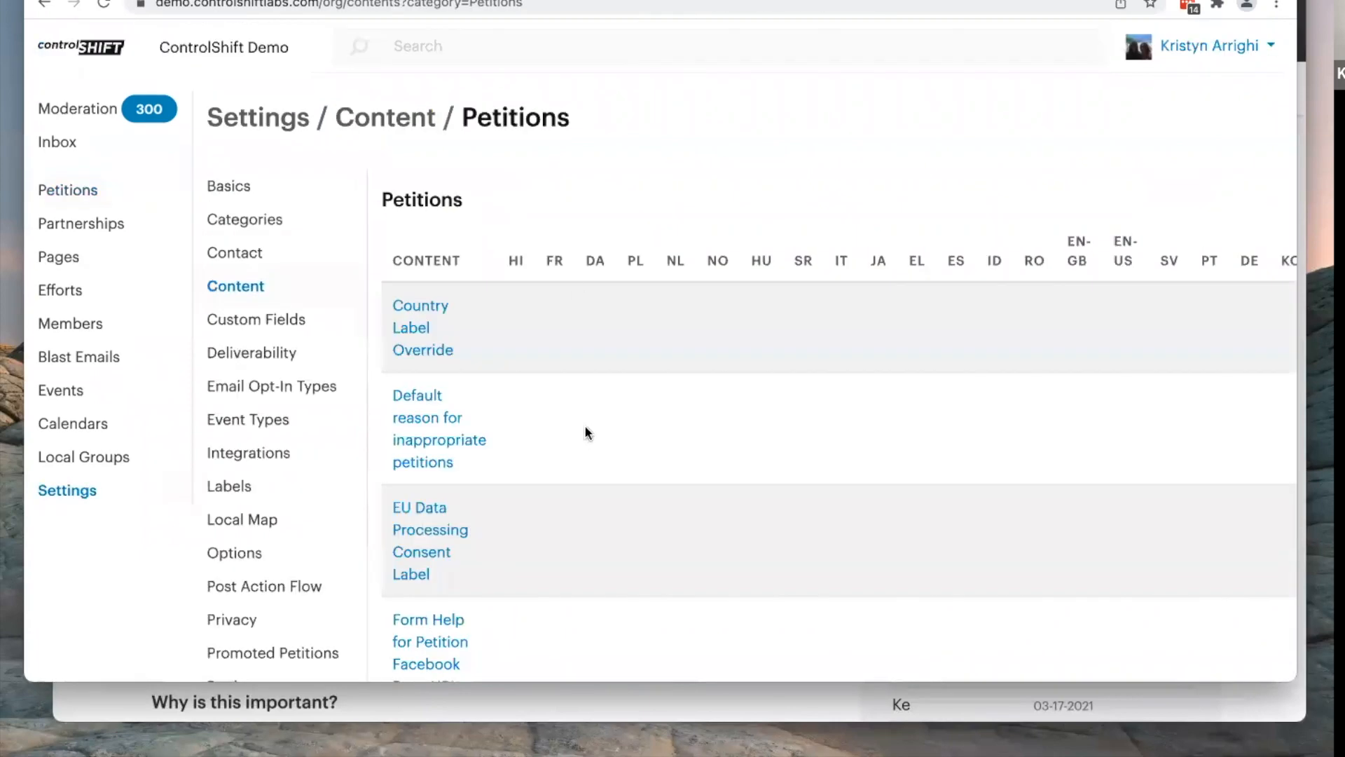
{"action": "scroll", "coordinate": [494, 437], "scroll_direction": "down", "scroll_amount": 4}
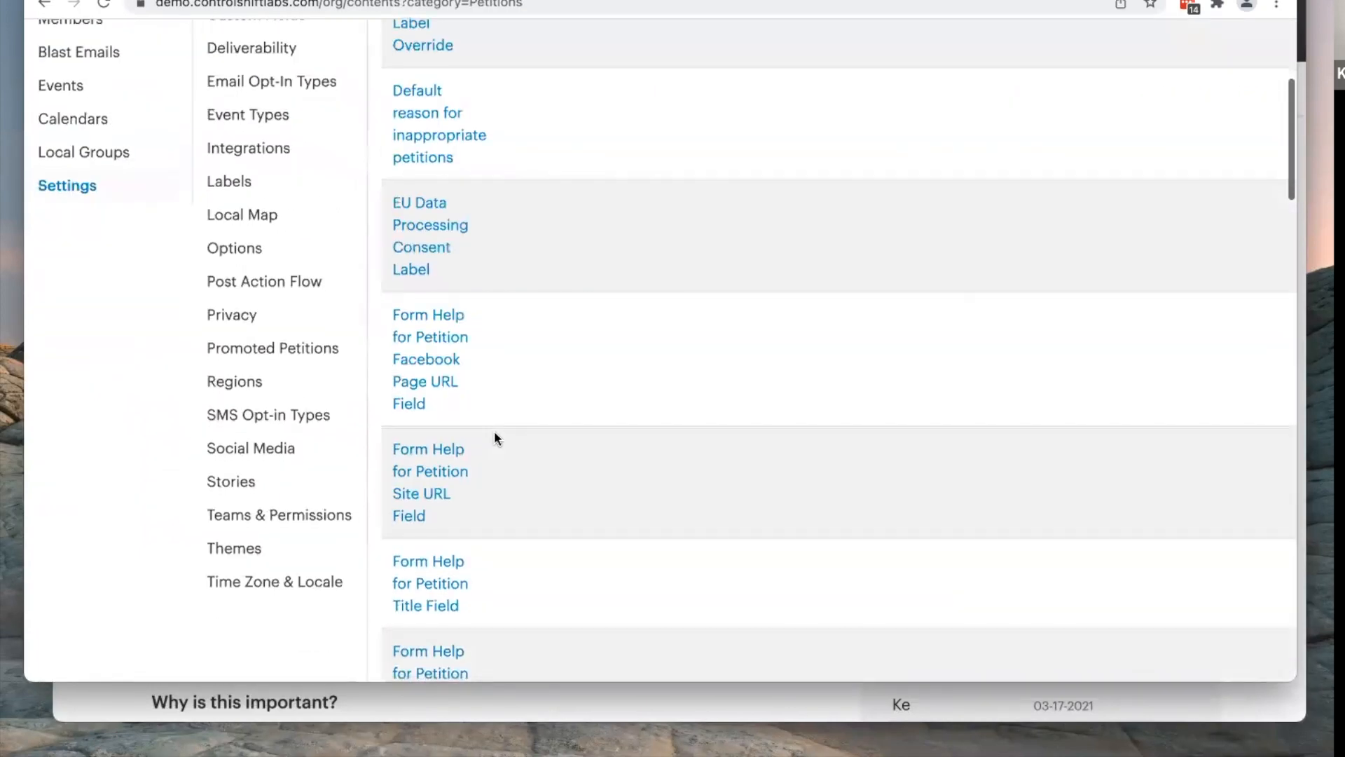
{"action": "scroll", "coordinate": [494, 430], "scroll_direction": "up", "scroll_amount": 4}
{"action": "left_click", "coordinate": [252, 288]}
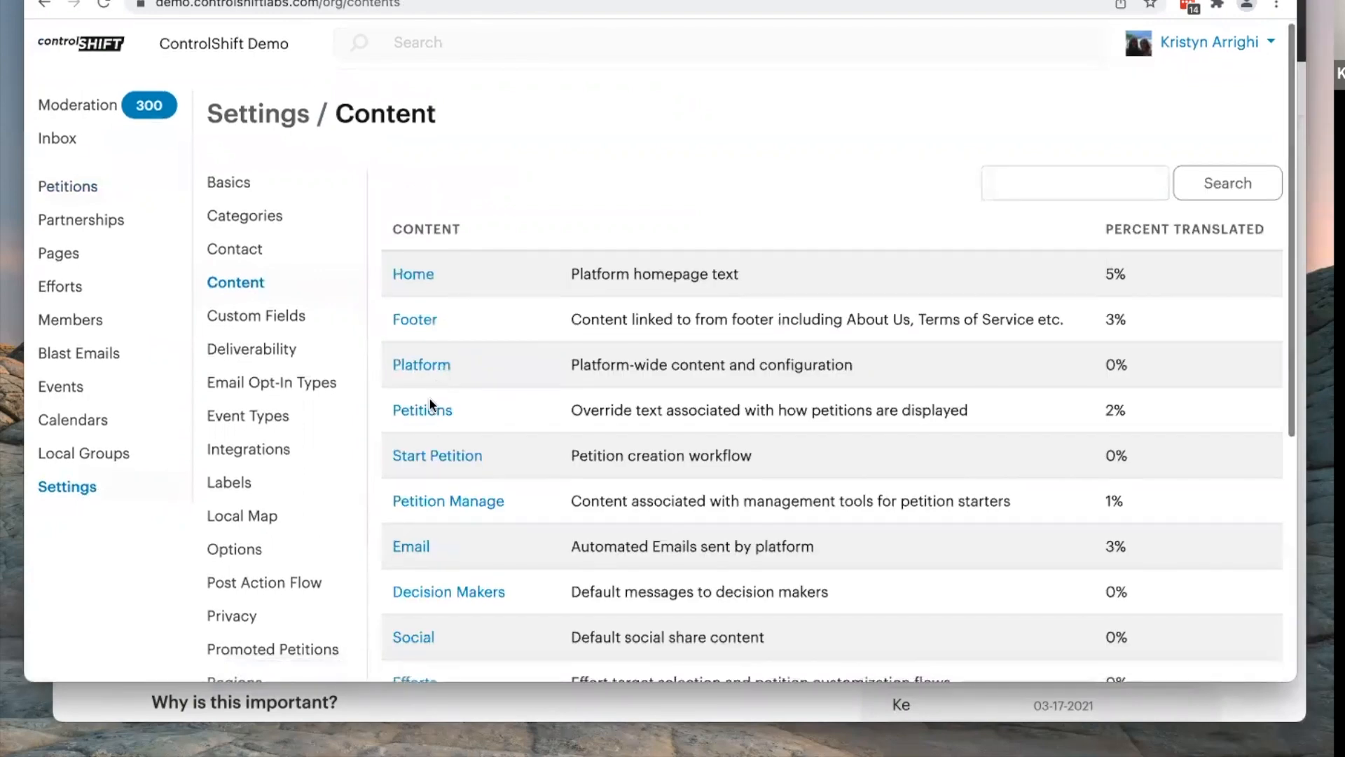
{"action": "left_click", "coordinate": [428, 410]}
Step: Search the Petitions content list for "welcome" and open the Text for welcome modal entry
{"action": "key", "text": "ctrl+f"}
{"action": "type", "text": "w"}
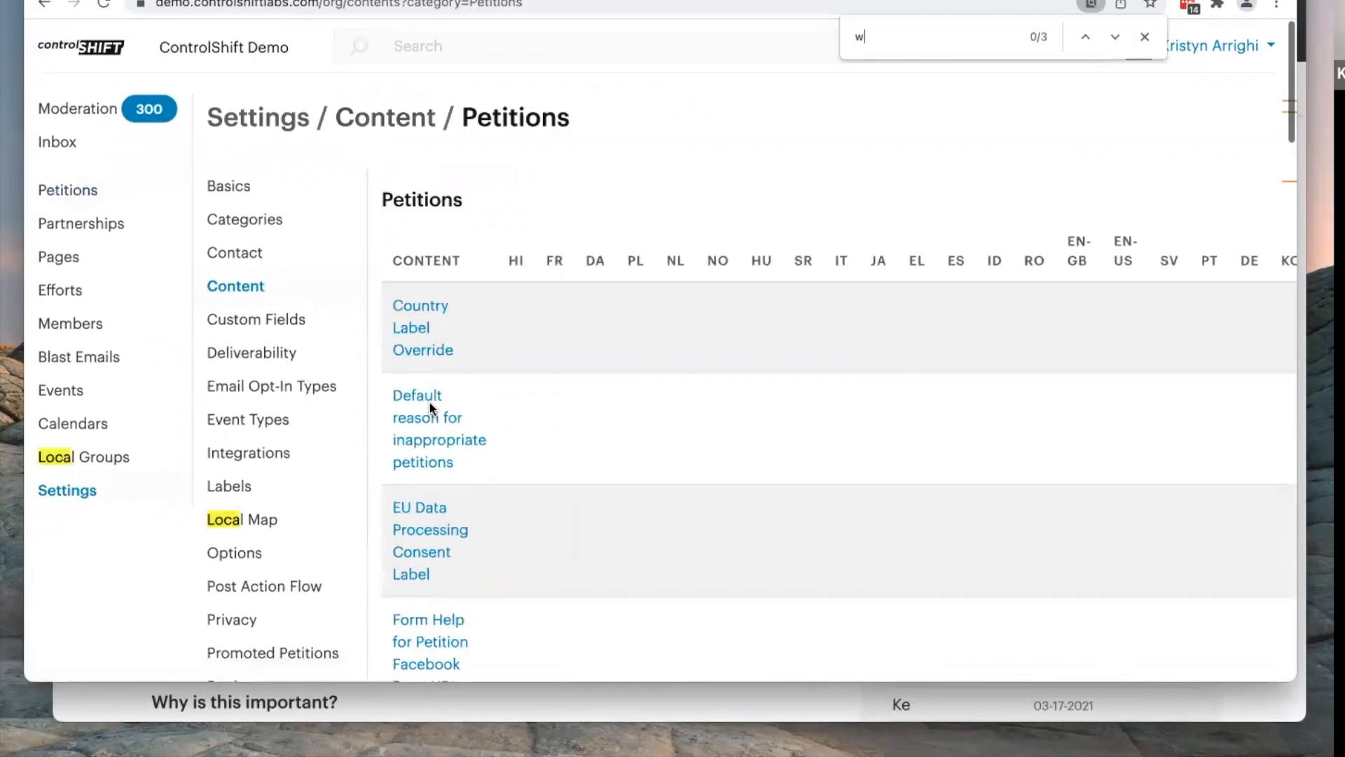
{"action": "type", "text": "elcome"}
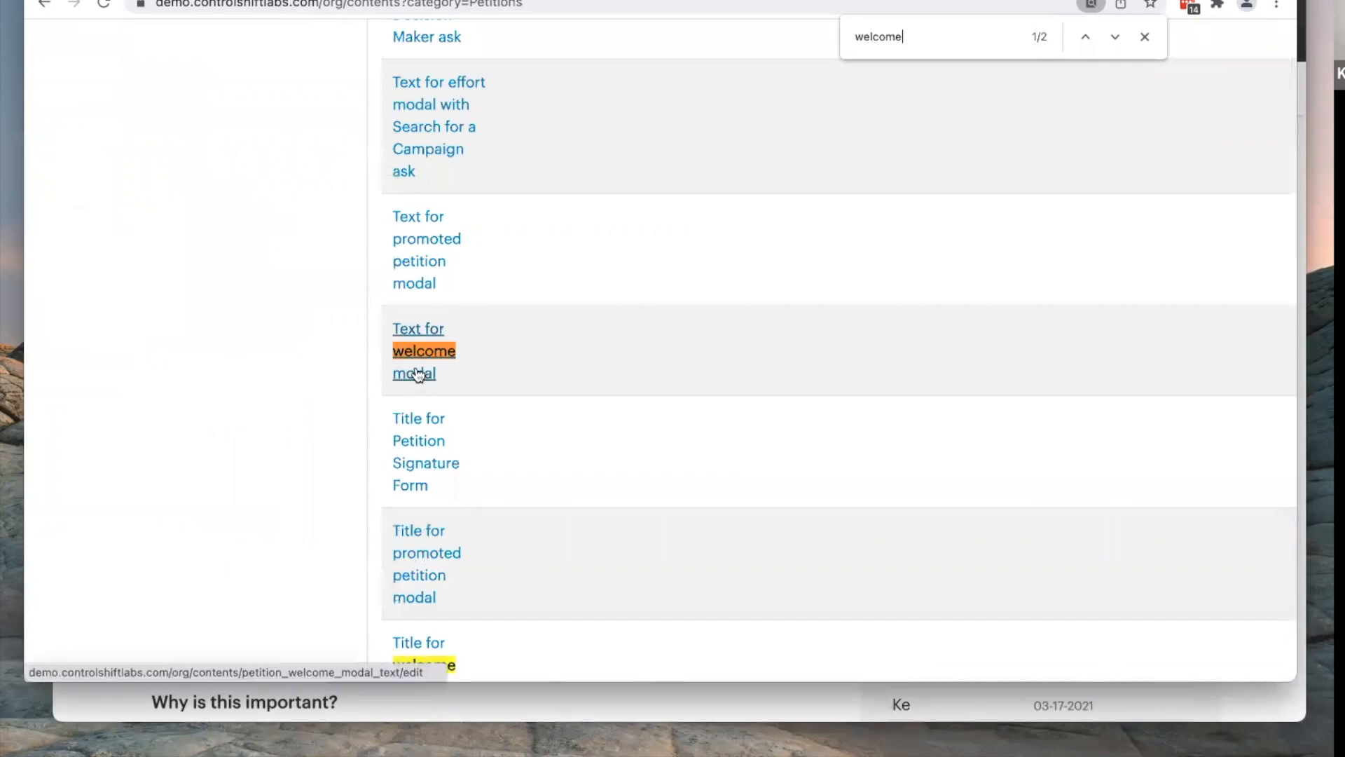
{"action": "scroll", "coordinate": [418, 375], "scroll_direction": "down", "scroll_amount": 3}
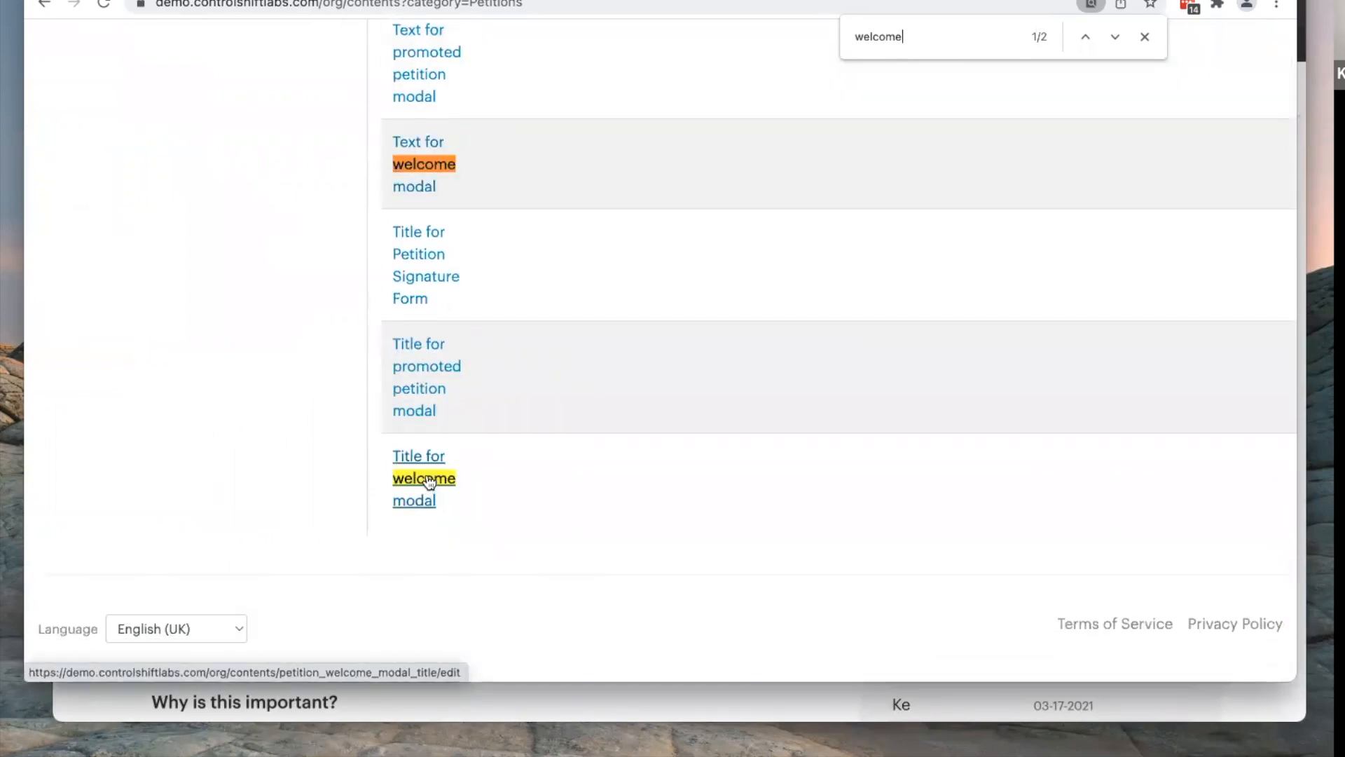
{"action": "left_click", "coordinate": [427, 162]}
Step: View the live page of Petition for Target in Cuzco and return to its admin details
{"action": "scroll", "coordinate": [491, 350], "scroll_direction": "down", "scroll_amount": 3}
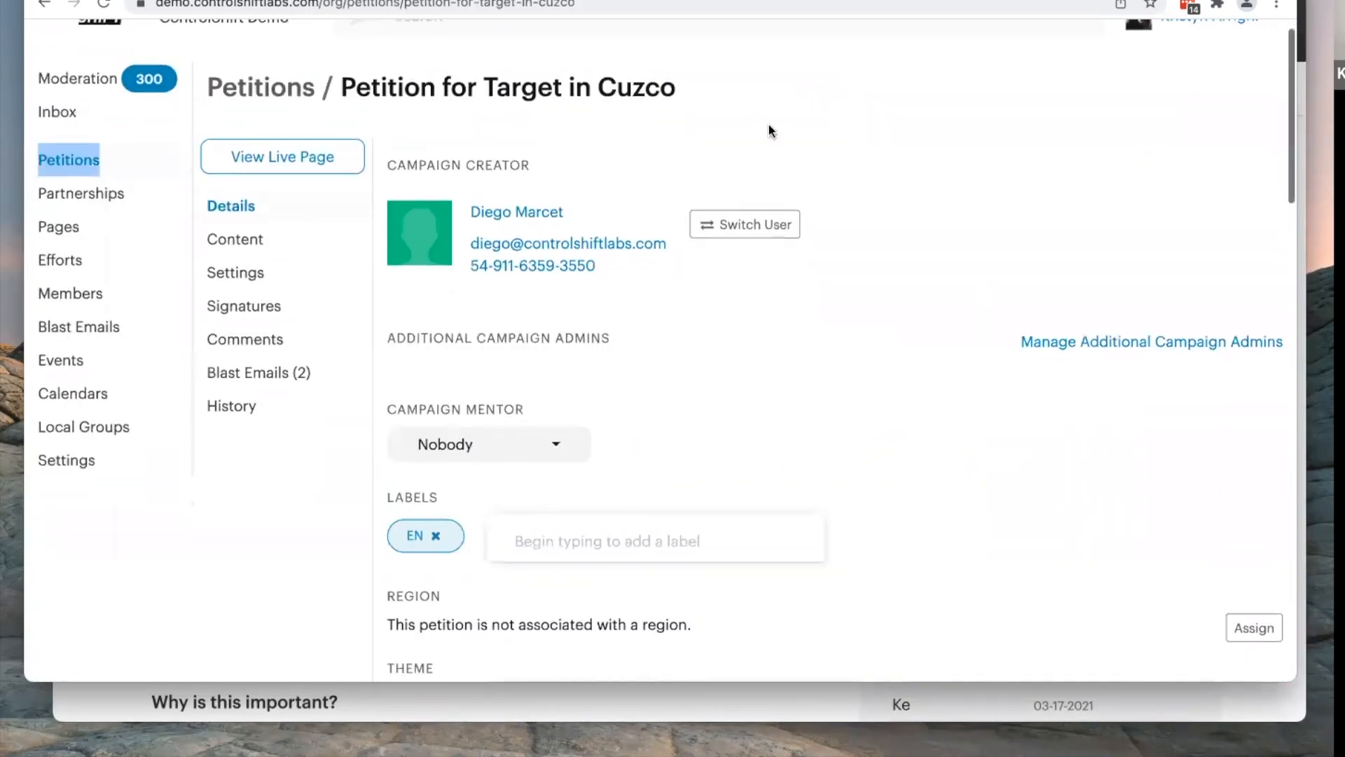
{"action": "scroll", "coordinate": [636, 183], "scroll_direction": "down", "scroll_amount": 10}
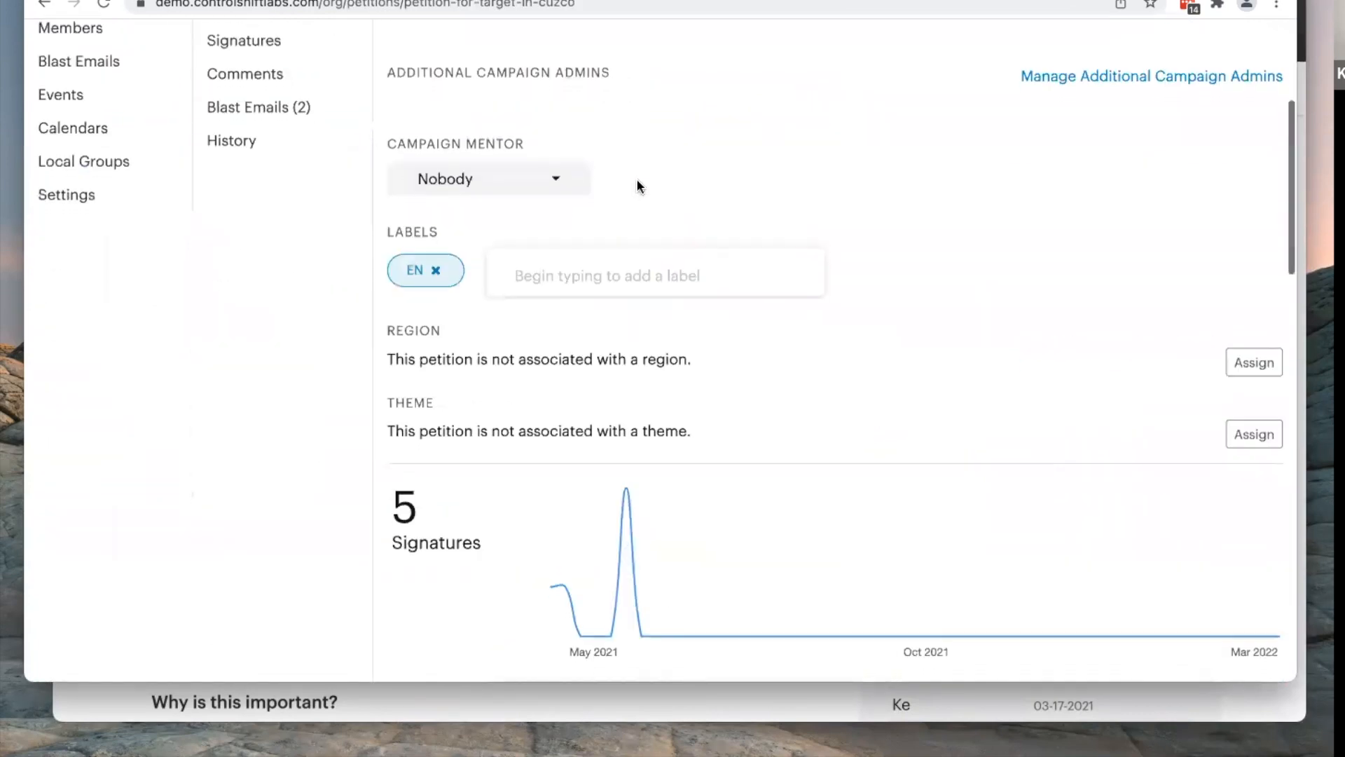
{"action": "scroll", "coordinate": [636, 182], "scroll_direction": "up", "scroll_amount": 10}
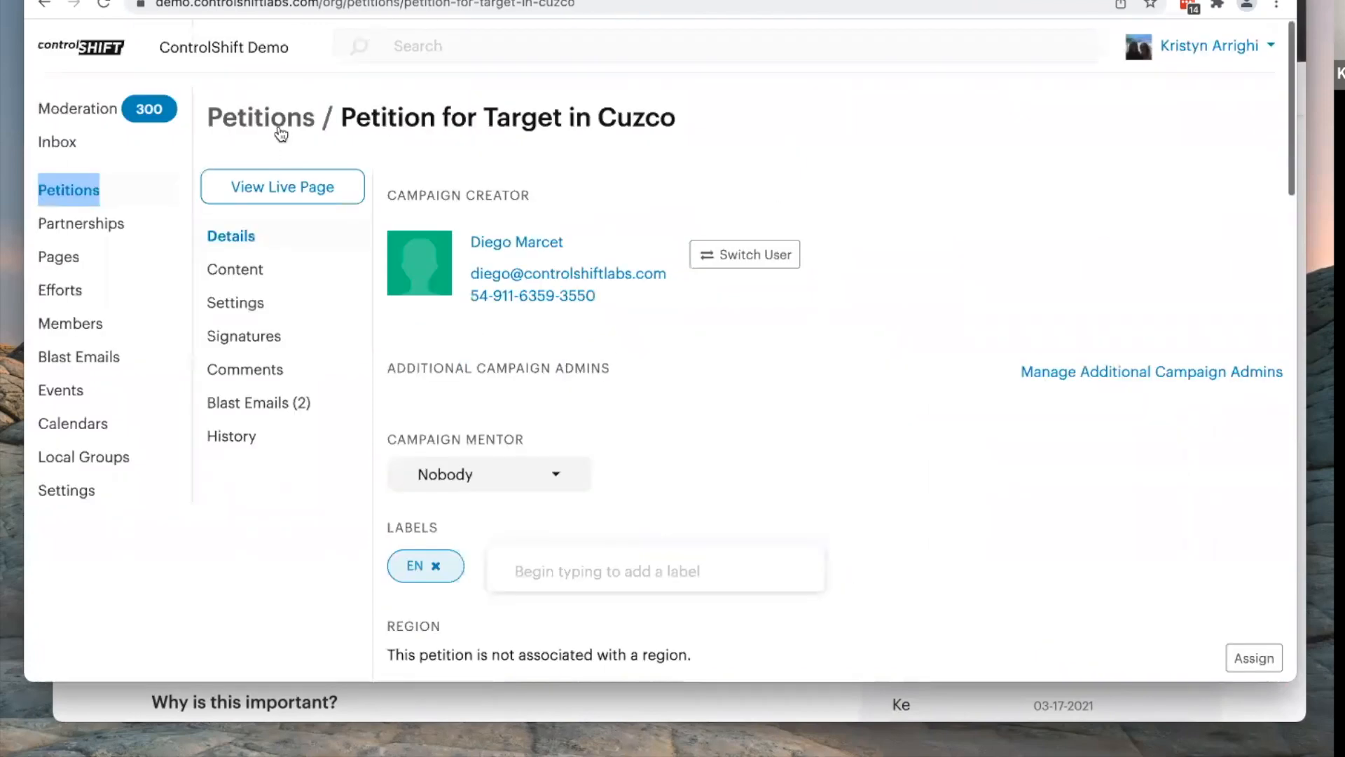
{"action": "left_click", "coordinate": [265, 186]}
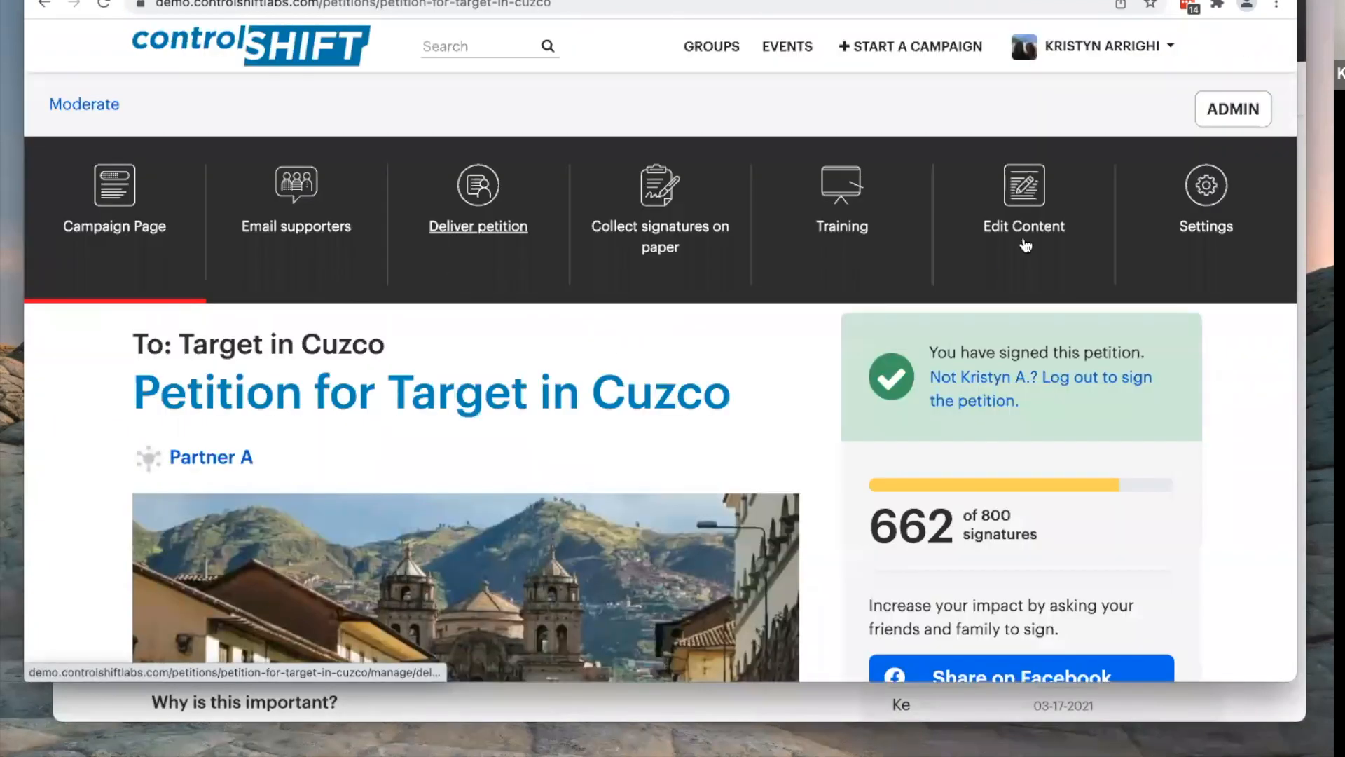
{"action": "left_click", "coordinate": [1230, 109]}
Step: Turn off Daisy Chain Promotion Local Only and Petition Promoted on Daisy Chains in the petition's campaign status
{"action": "scroll", "coordinate": [606, 348], "scroll_direction": "down", "scroll_amount": 15}
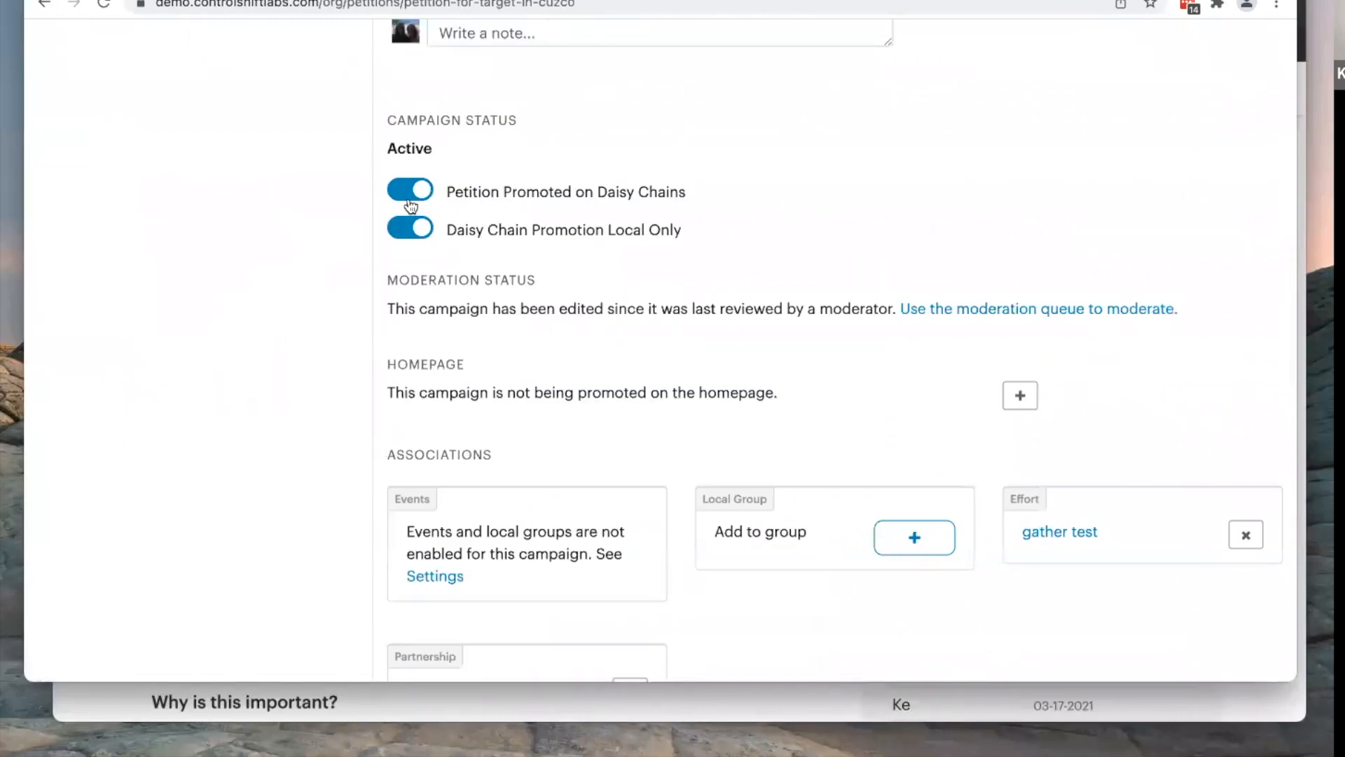
{"action": "left_click_drag", "start_coordinate": [408, 203], "coordinate": [410, 220]}
{"action": "left_click", "coordinate": [410, 226]}
{"action": "left_click", "coordinate": [418, 189]}
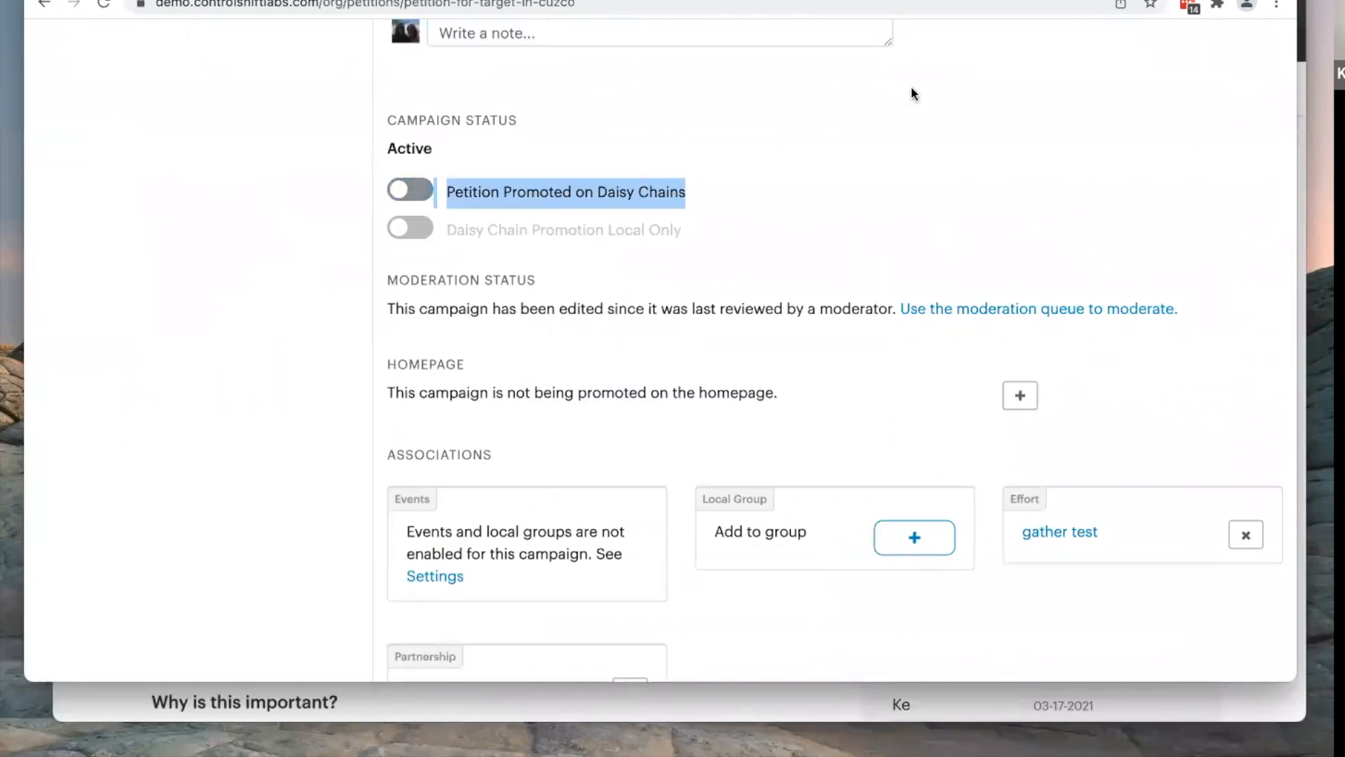
{"action": "left_click", "coordinate": [892, 140]}
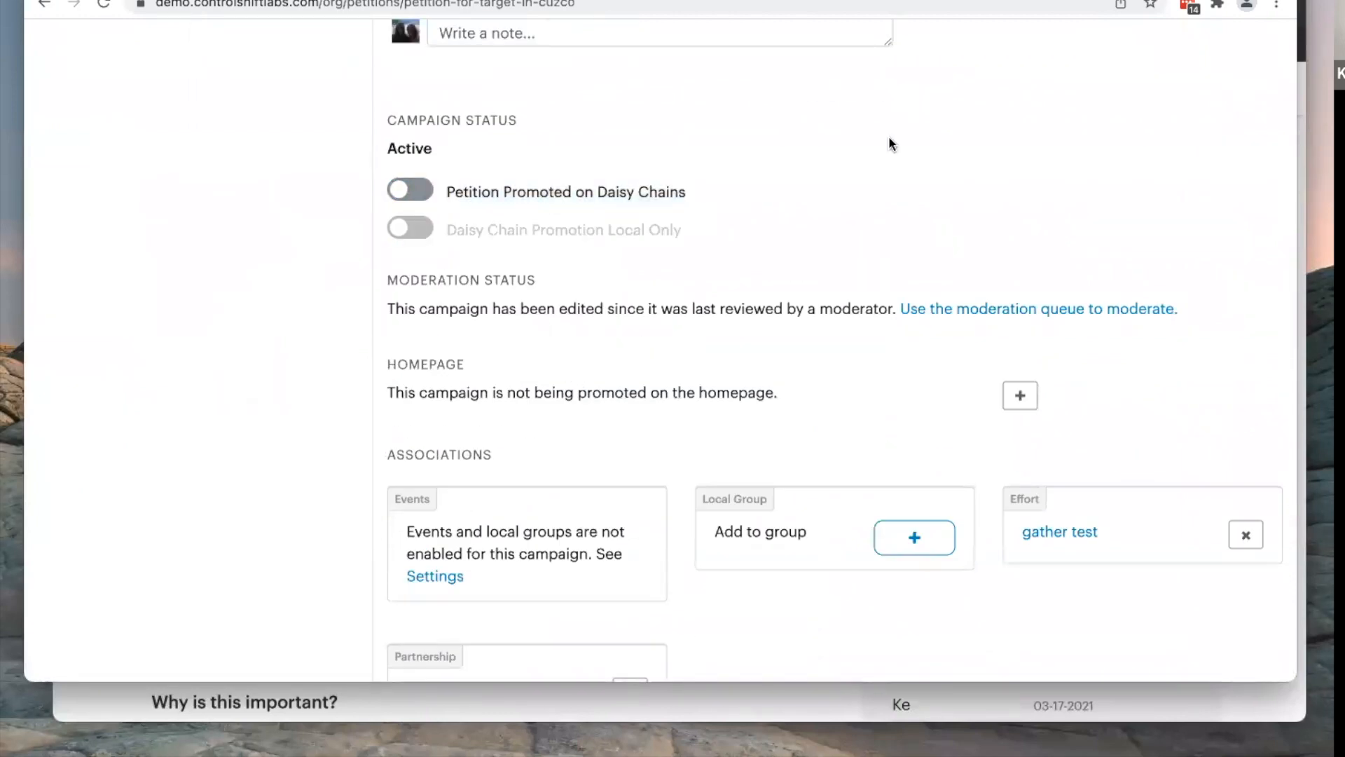
Step: Turn on Petition Promoted on Daisy Chains and Daisy Chain Promotion Local Only for the Cuzco petition
{"action": "left_click", "coordinate": [420, 191]}
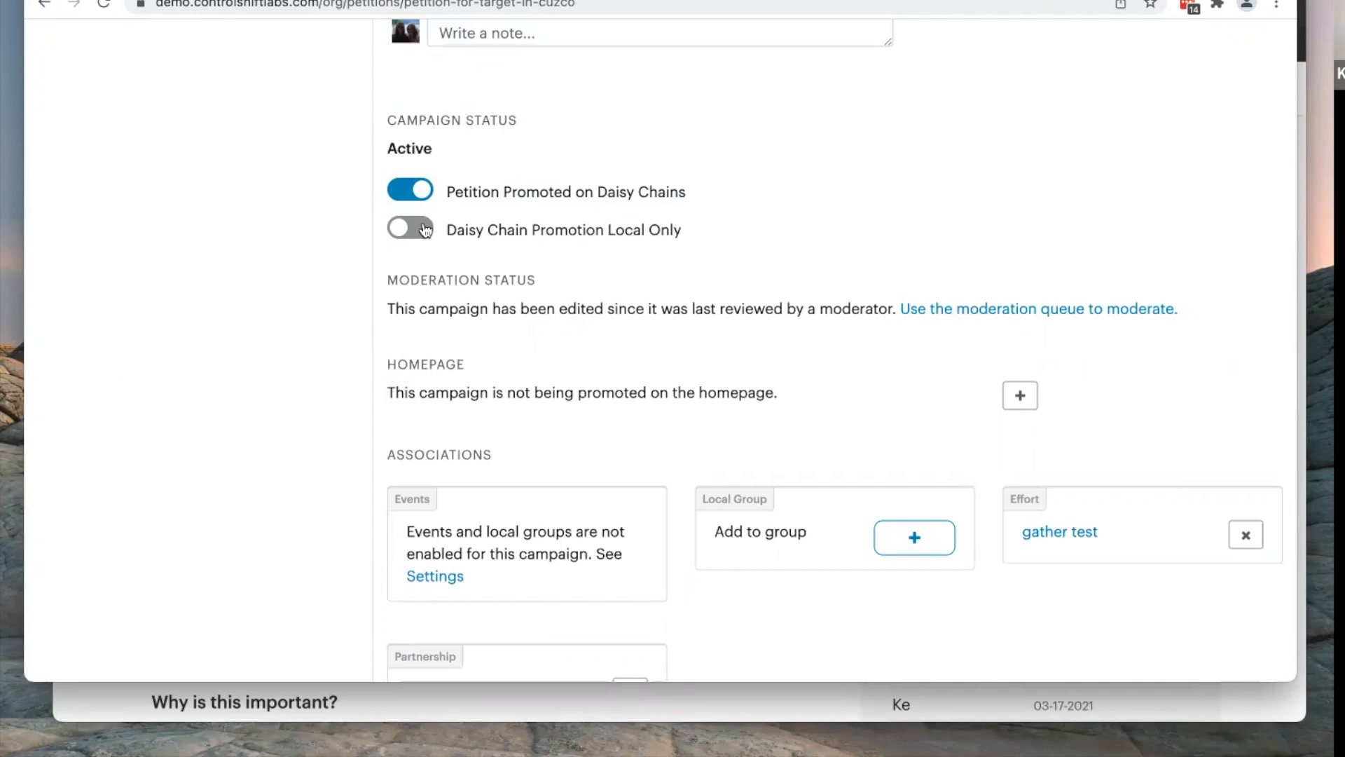
{"action": "left_click", "coordinate": [424, 230]}
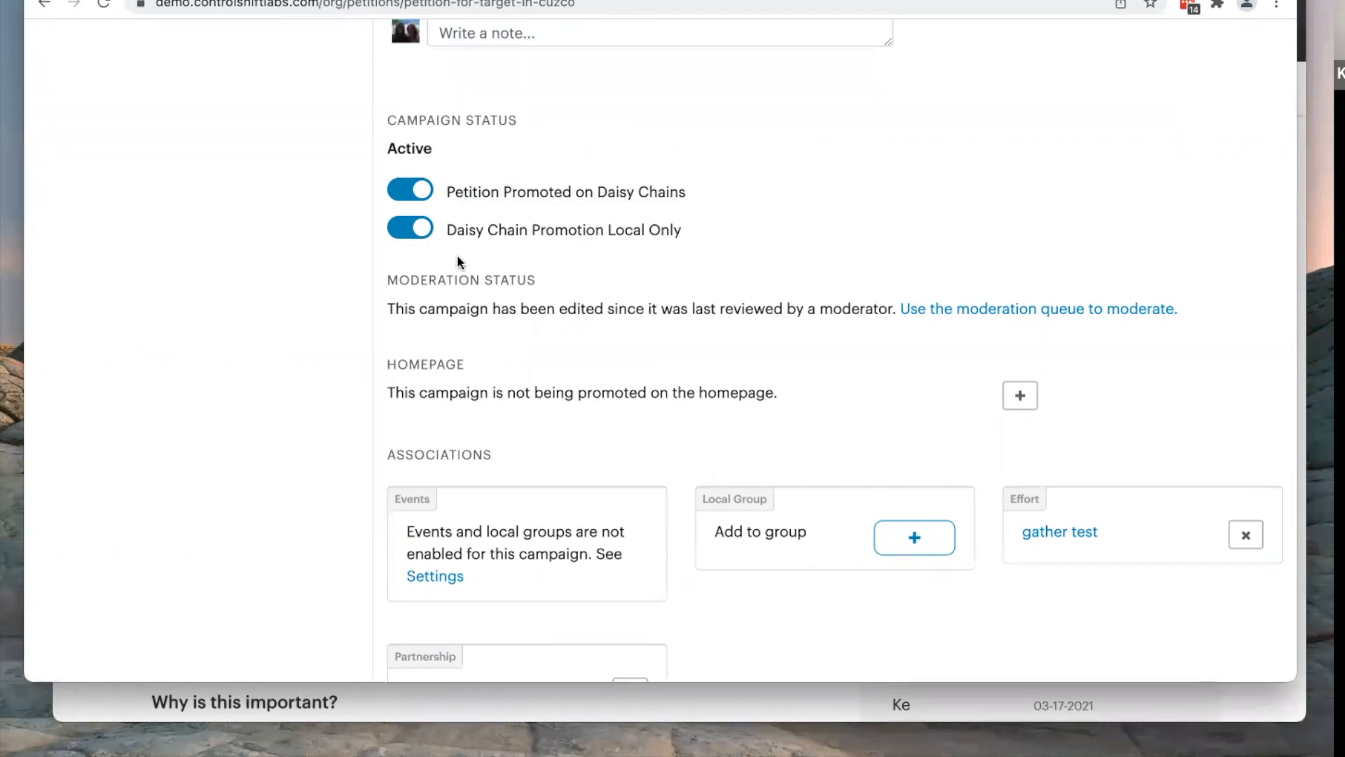
Step: In the organisation's Promoted Petitions settings, make "Test - Pour des repas végétariens dans les cantines scolaires" global
{"action": "scroll", "coordinate": [302, 312], "scroll_direction": "up", "scroll_amount": 10}
{"action": "scroll", "coordinate": [114, 337], "scroll_direction": "up", "scroll_amount": 6}
{"action": "left_click", "coordinate": [114, 336]}
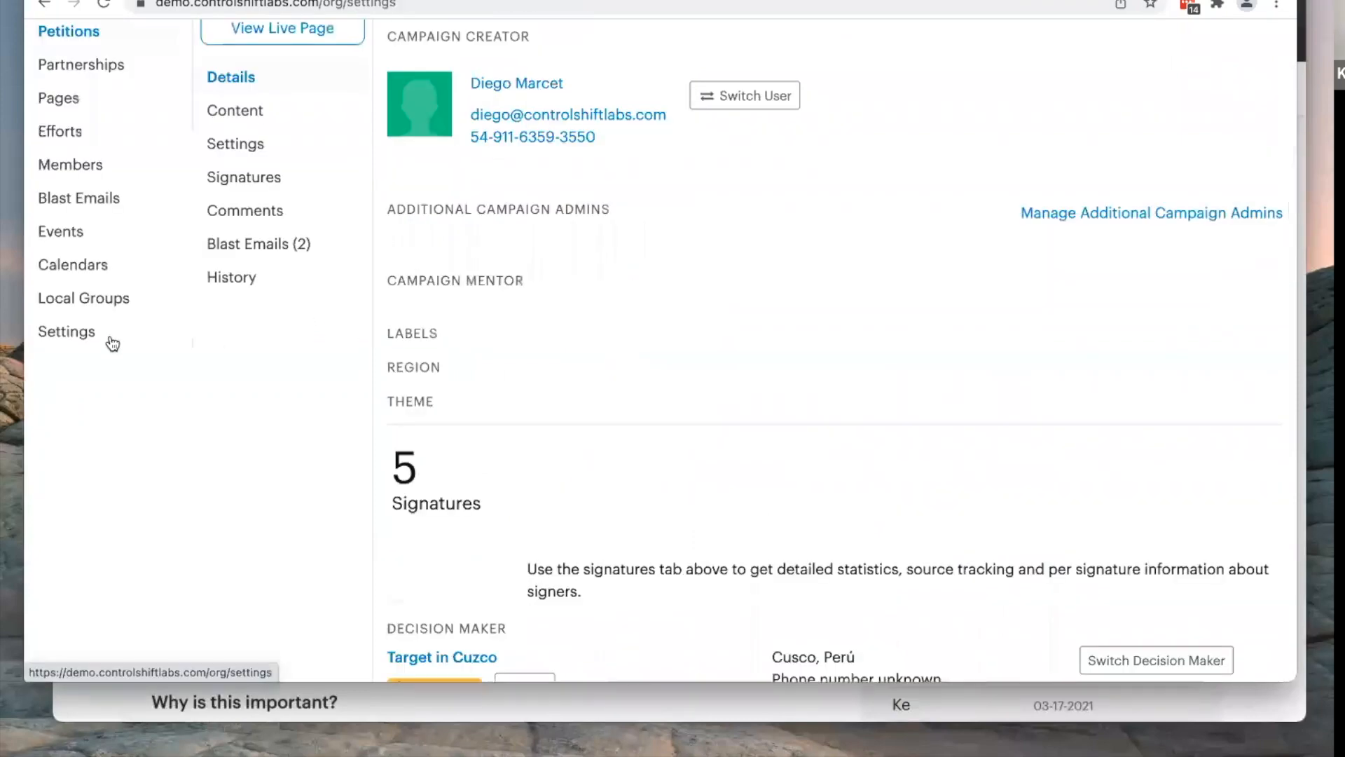
{"action": "scroll", "coordinate": [276, 486], "scroll_direction": "down", "scroll_amount": 4}
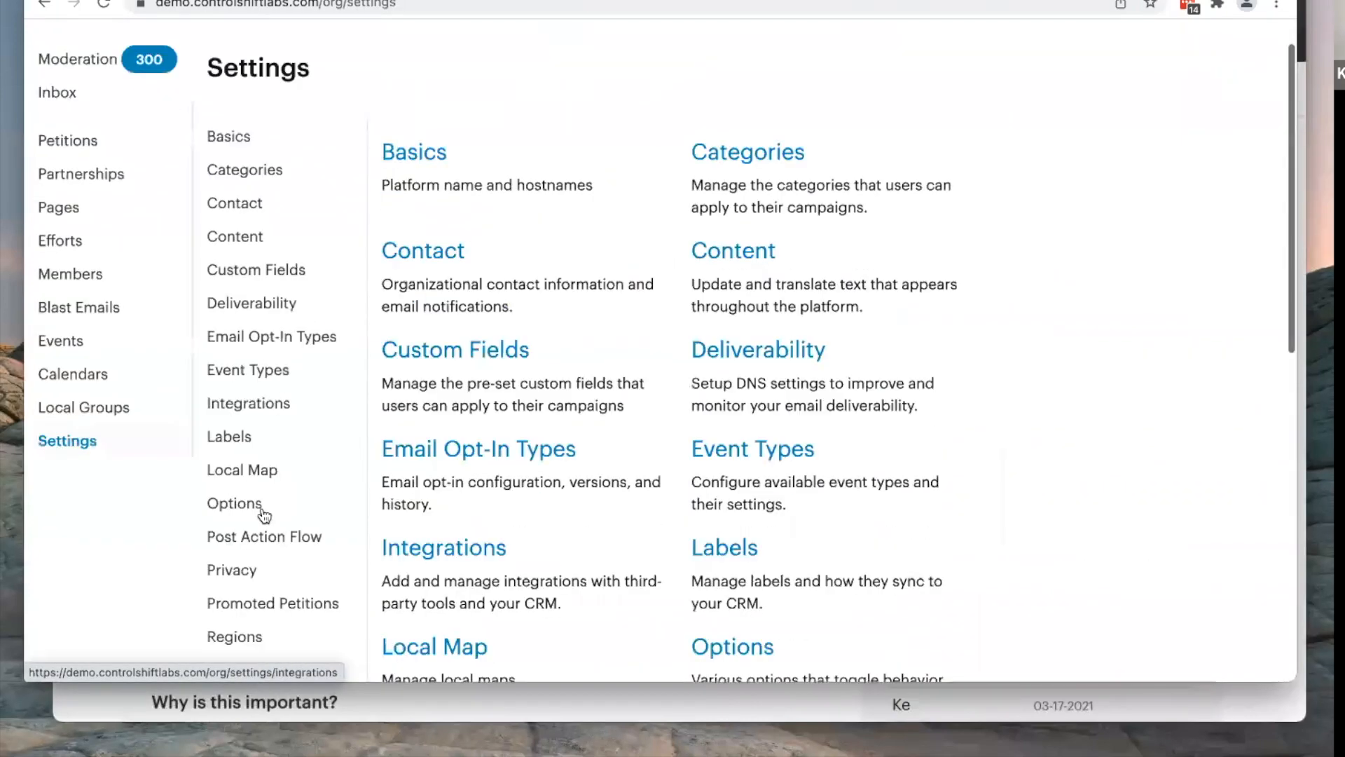
{"action": "left_click", "coordinate": [264, 507]}
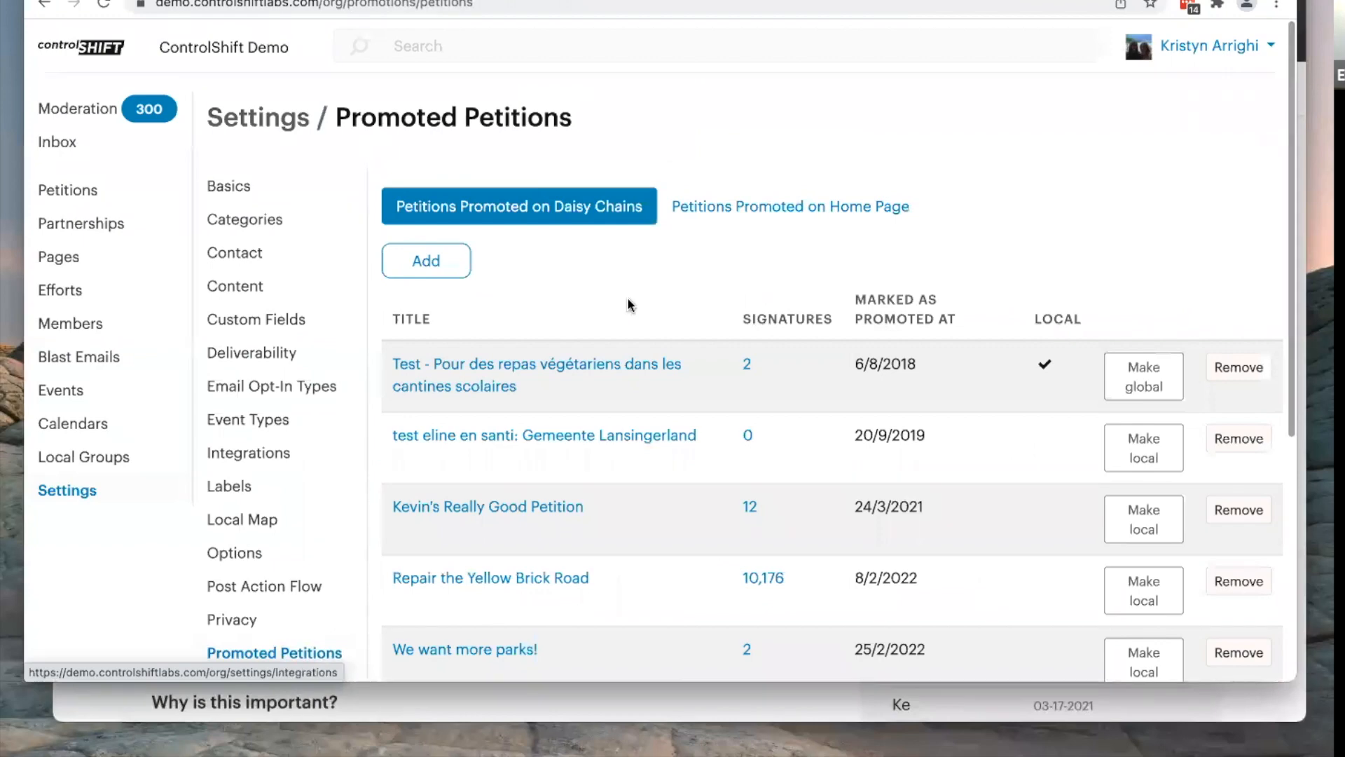
{"action": "scroll", "coordinate": [638, 284], "scroll_direction": "down", "scroll_amount": 4}
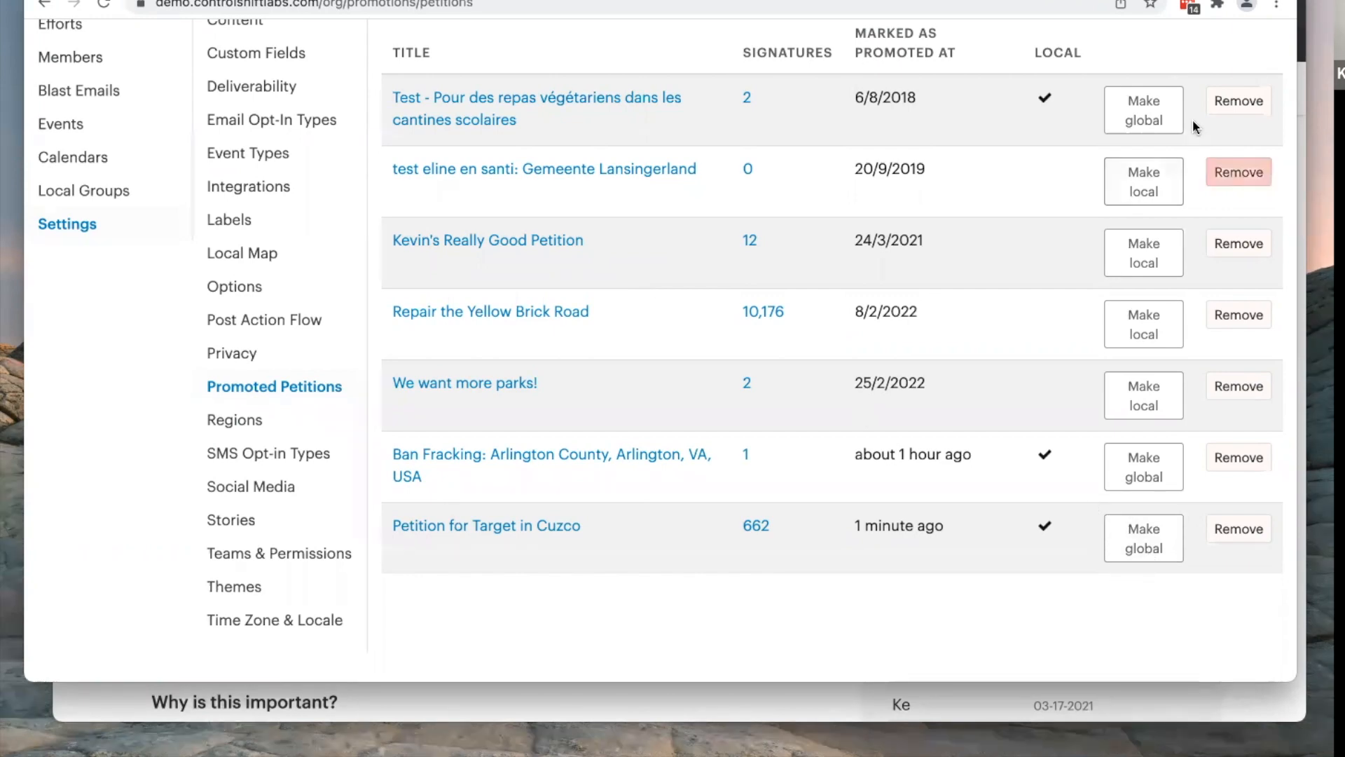
{"action": "left_click", "coordinate": [1128, 117]}
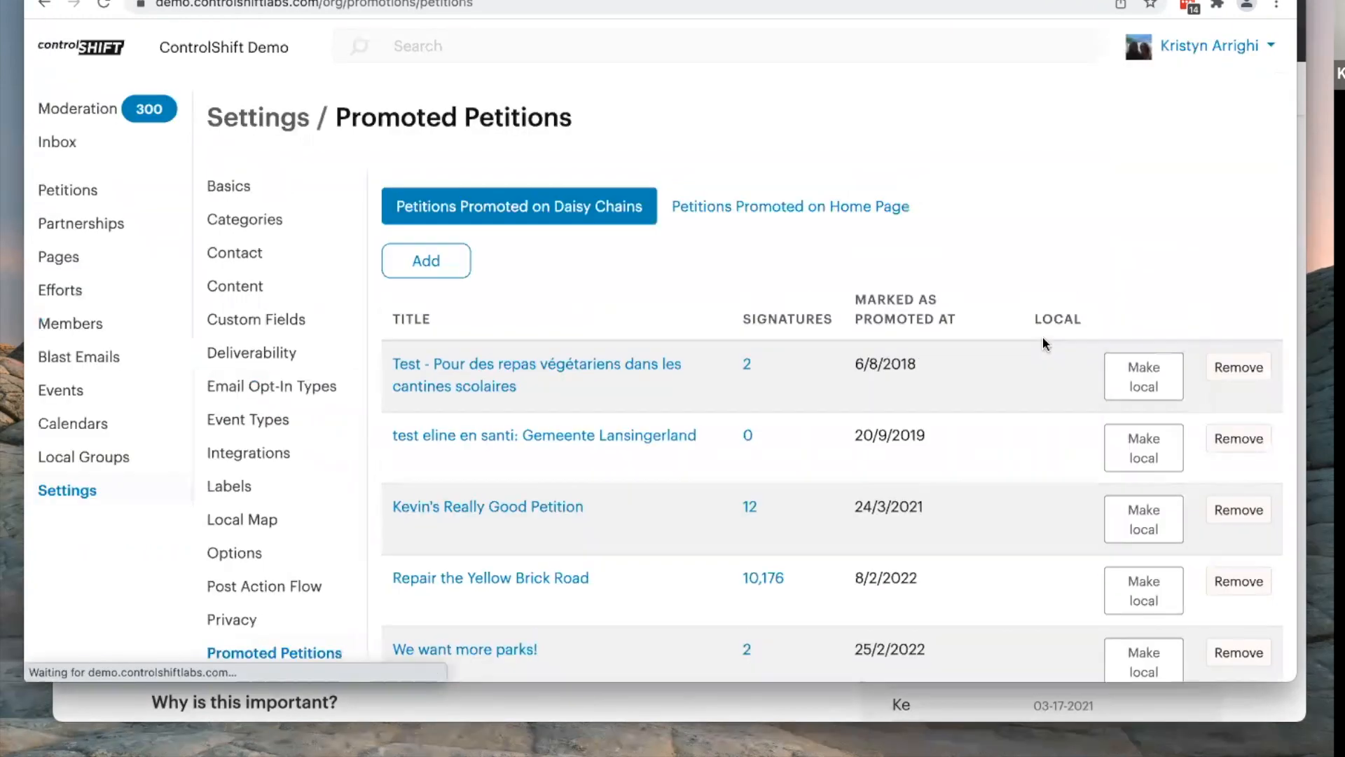
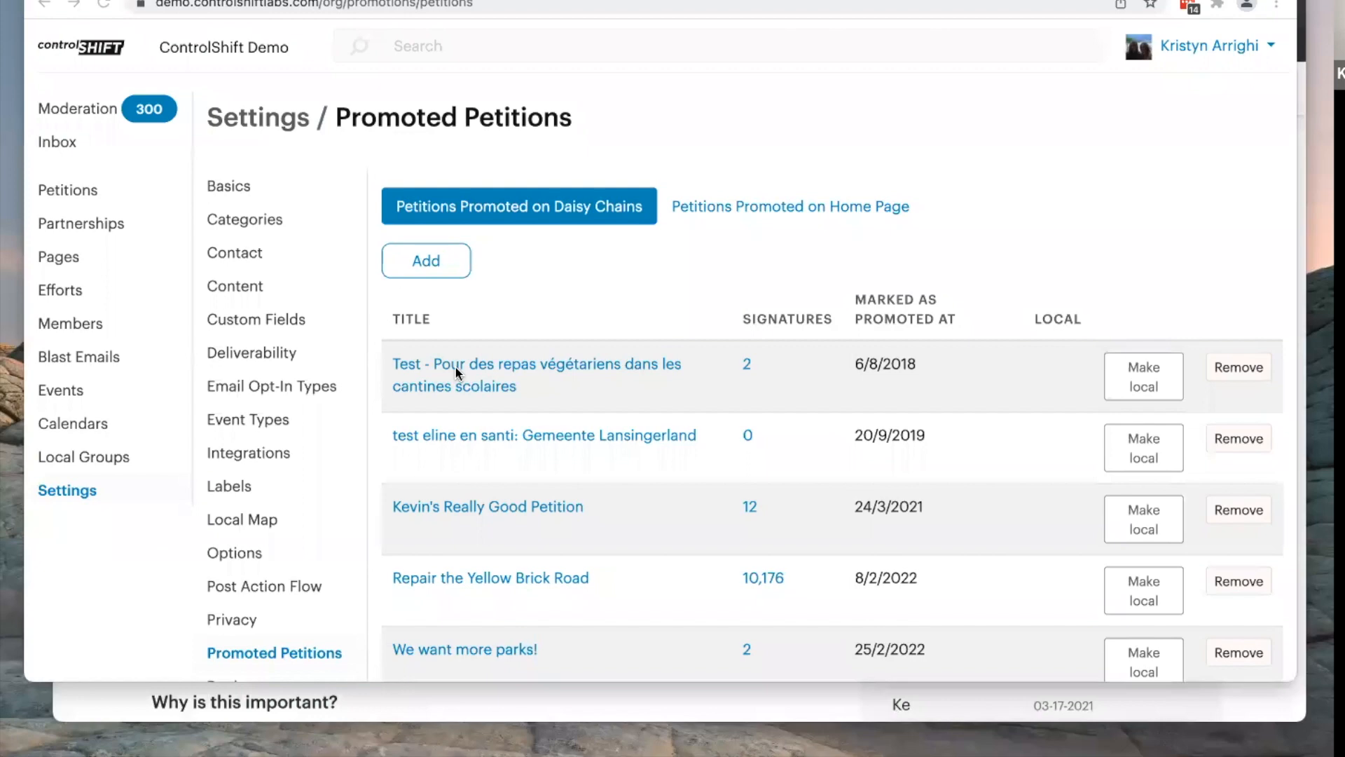
Step: Find the "Ban Fracking: Stockholm, Sweden" petition in the organisation's petitions list and sign it on its public page
{"action": "left_click", "coordinate": [76, 197]}
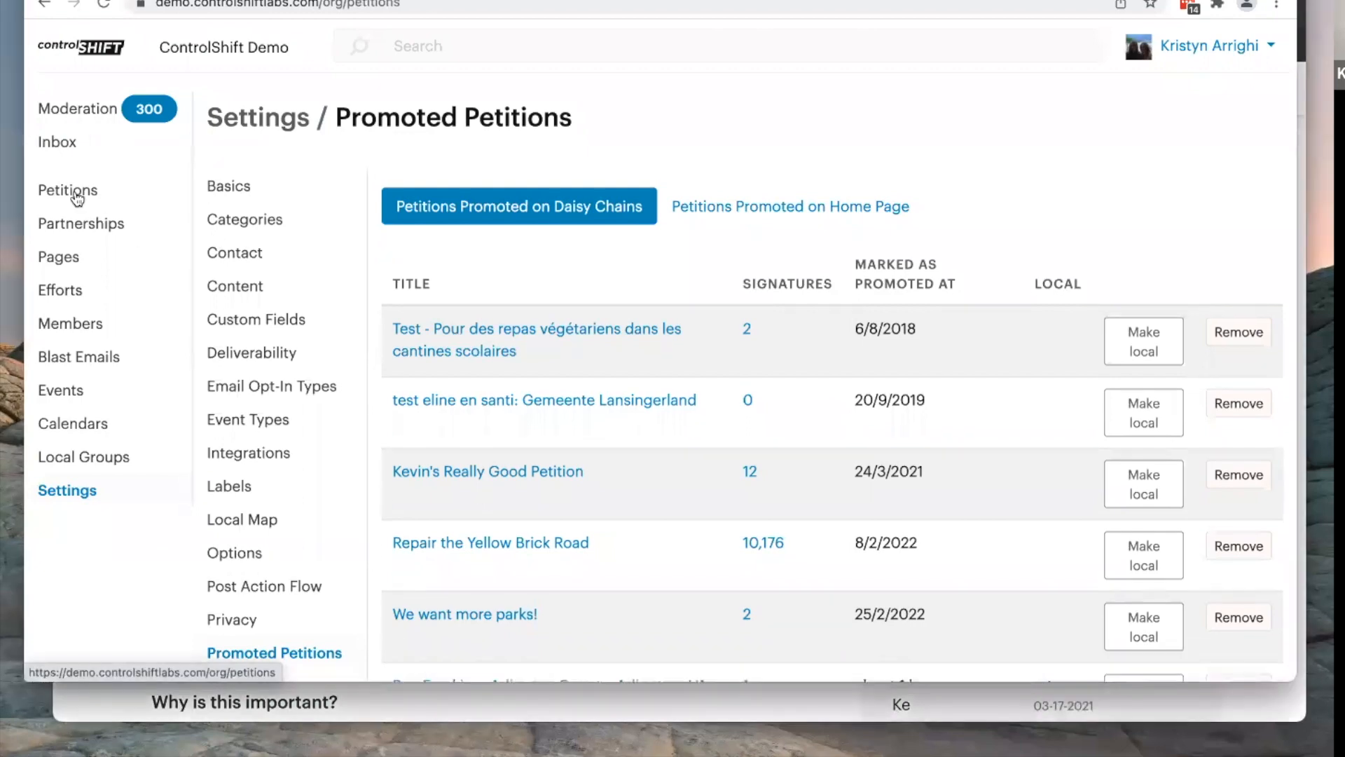
{"action": "scroll", "coordinate": [325, 476], "scroll_direction": "down", "scroll_amount": 15}
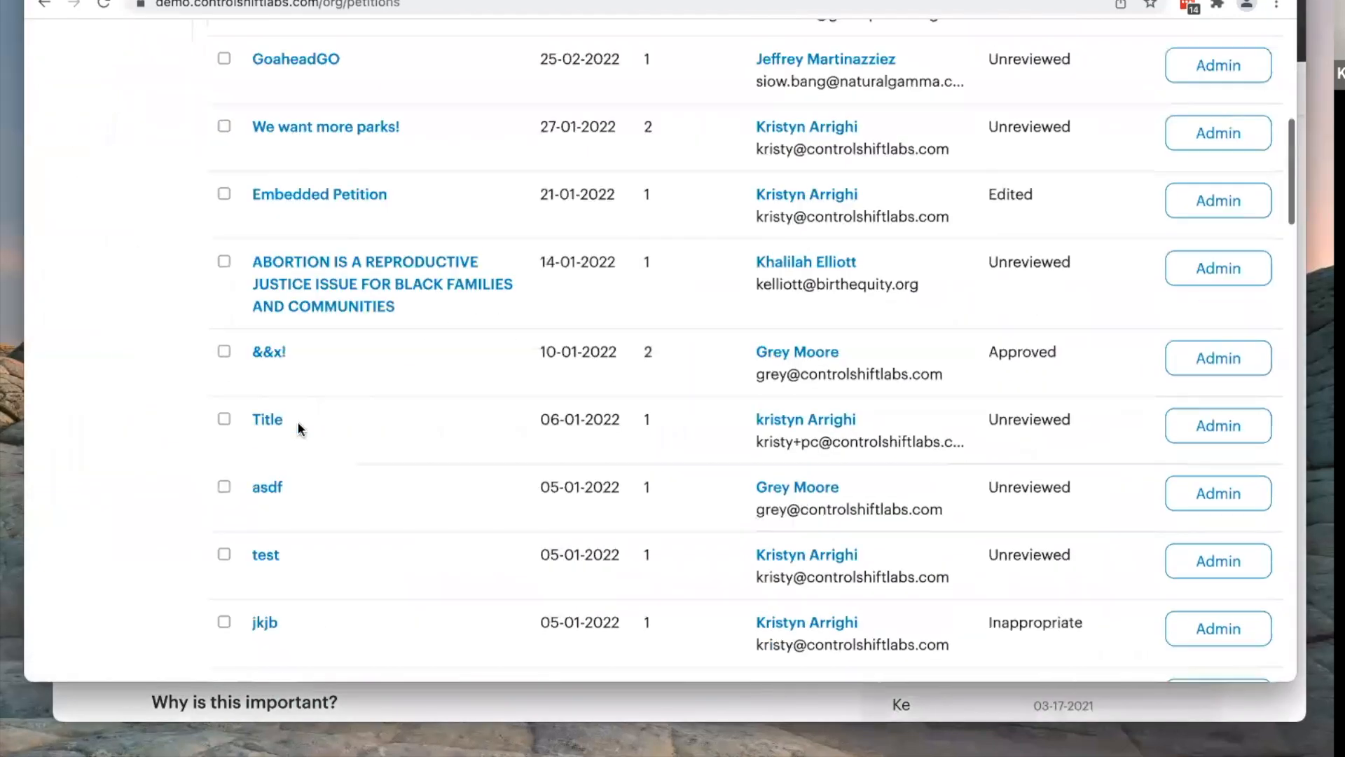
{"action": "left_click", "coordinate": [321, 555]}
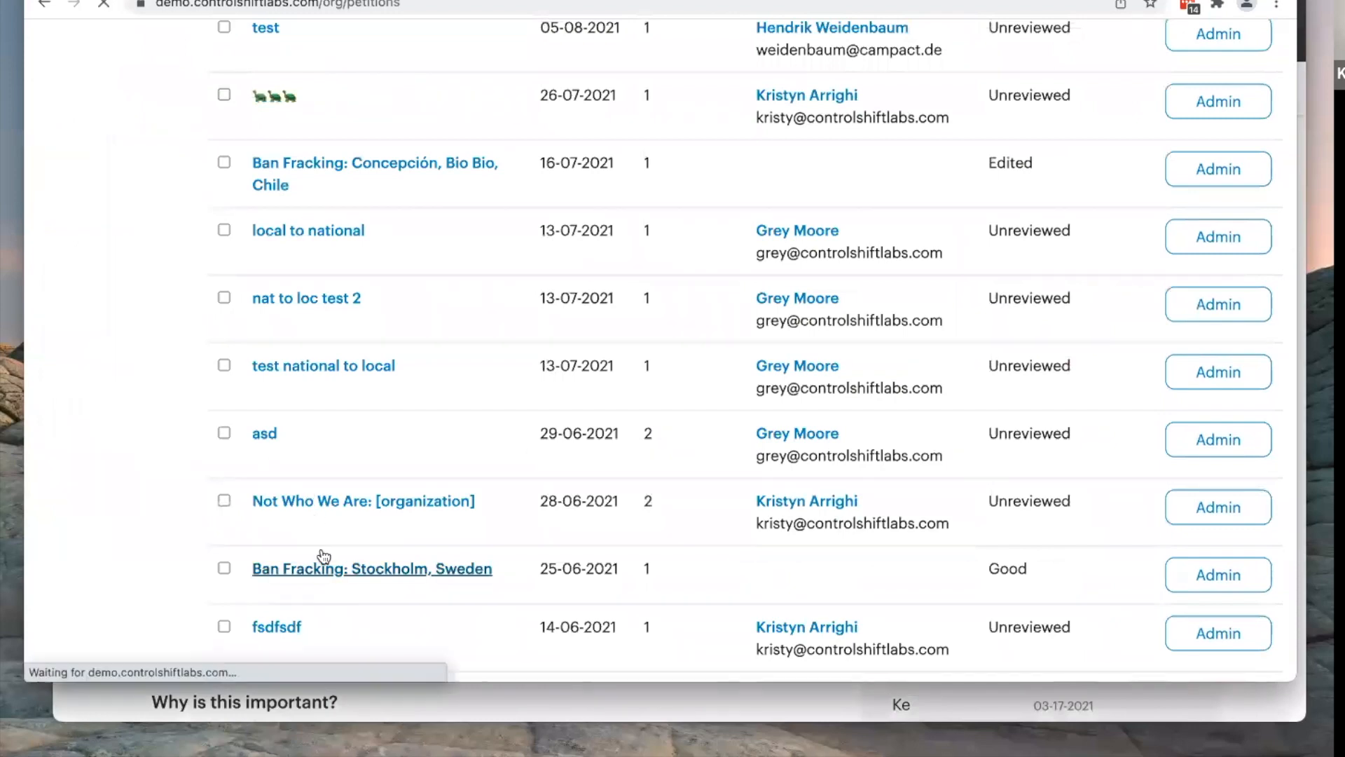
{"action": "scroll", "coordinate": [154, 103], "scroll_direction": "down", "scroll_amount": 5}
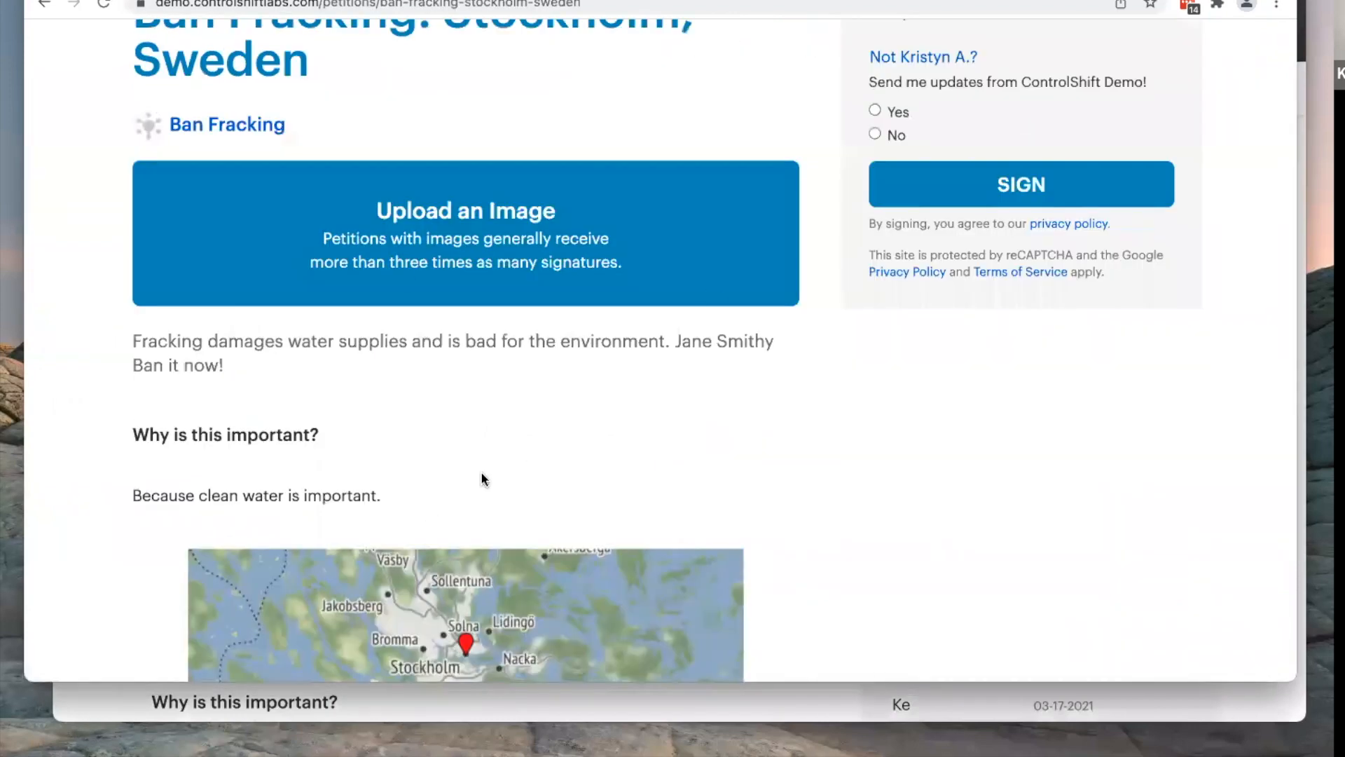
{"action": "scroll", "coordinate": [481, 471], "scroll_direction": "down", "scroll_amount": 9}
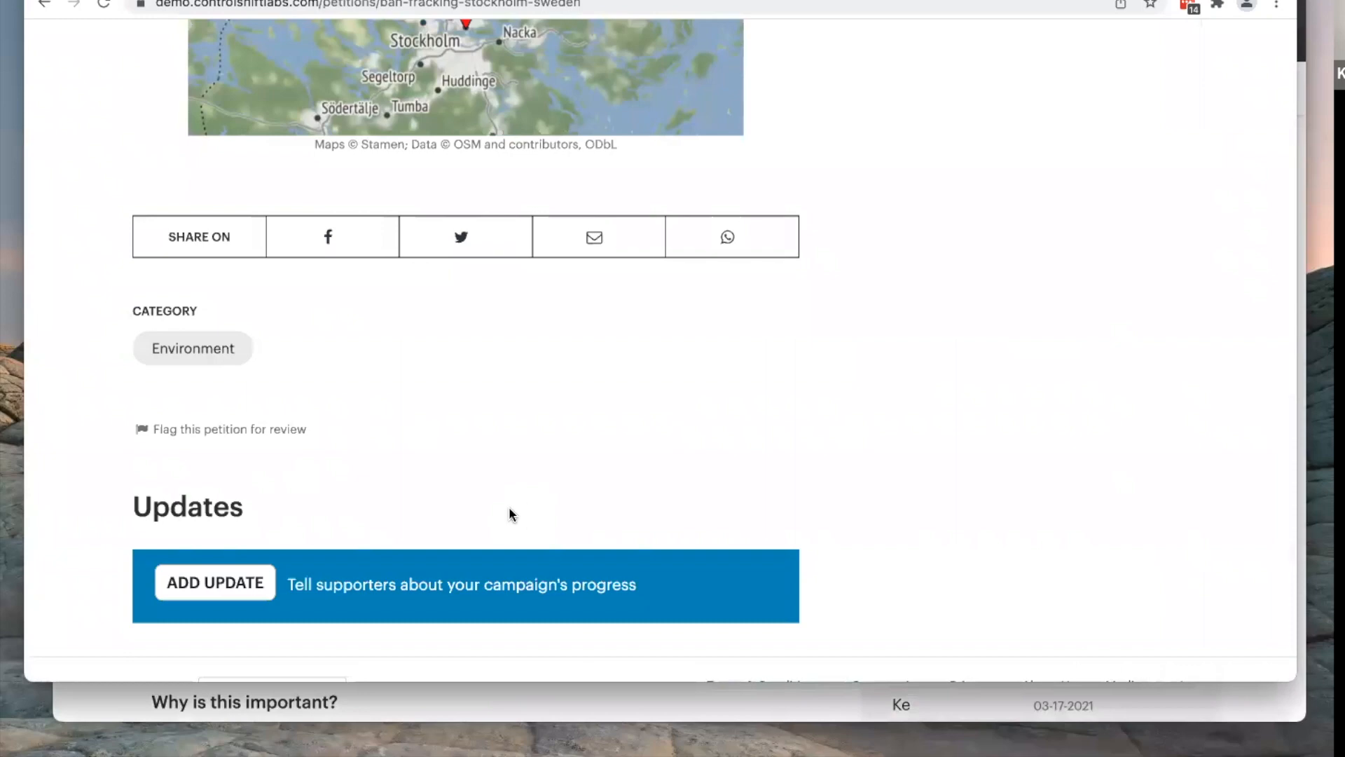
{"action": "scroll", "coordinate": [818, 356], "scroll_direction": "up", "scroll_amount": 10}
{"action": "left_click", "coordinate": [934, 204]}
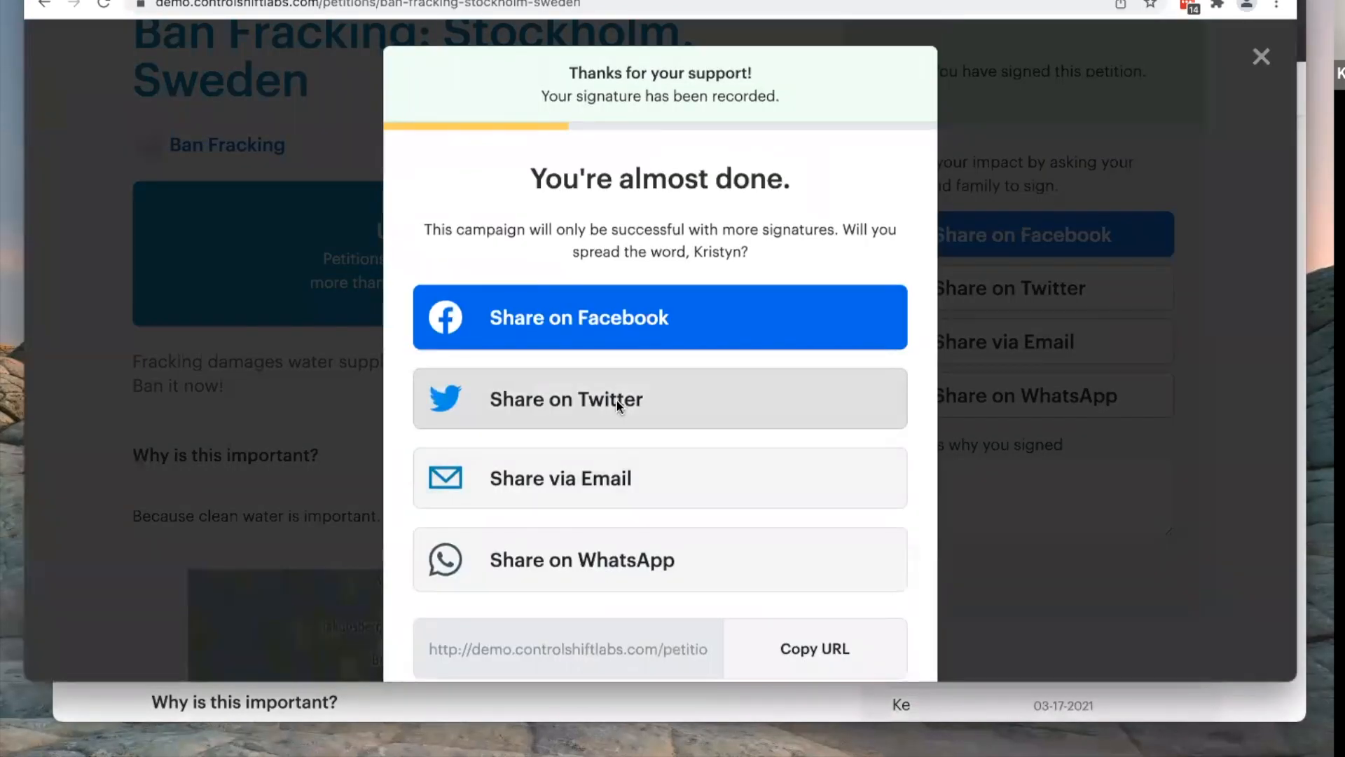
Step: Open the Twitter share for the signed petition, enlarge its window and examine the tracking parameters in the tweet's link
{"action": "left_click", "coordinate": [618, 405]}
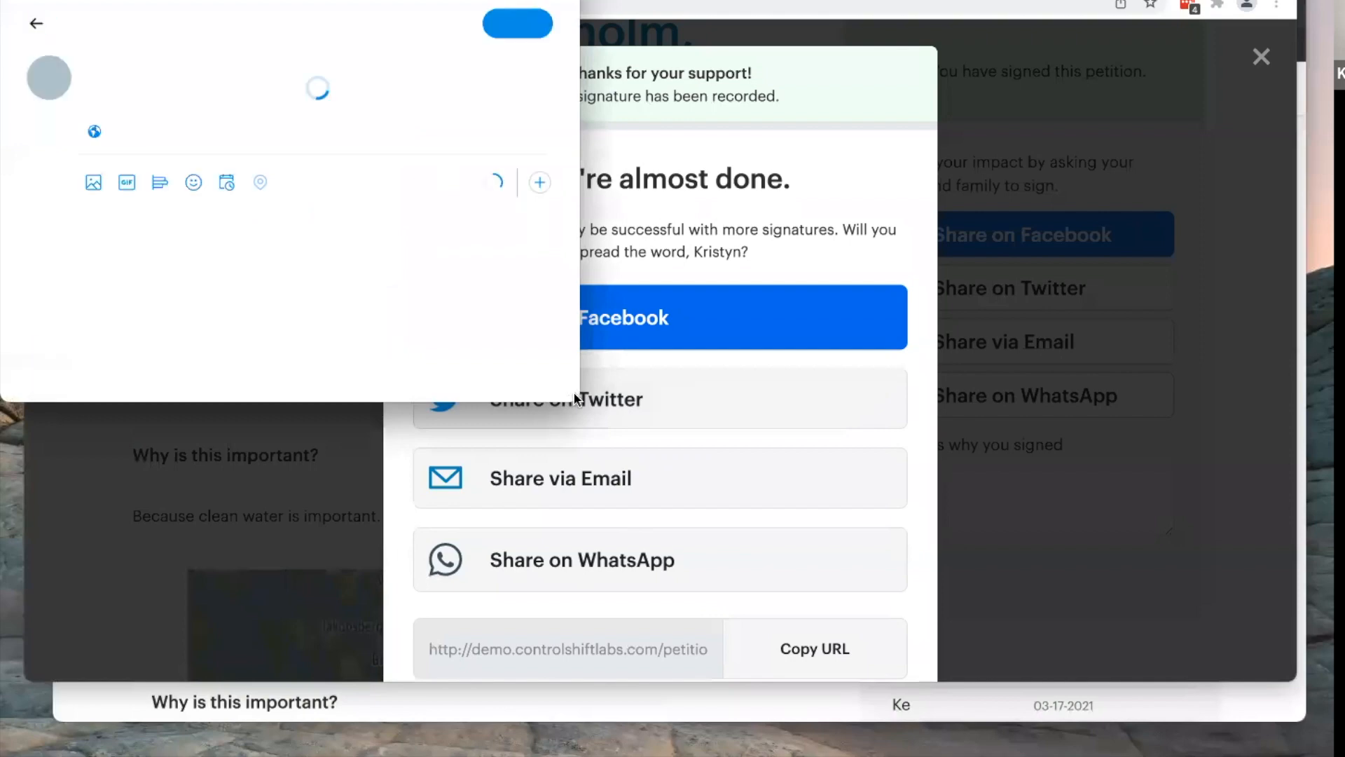
{"action": "left_click_drag", "start_coordinate": [580, 401], "coordinate": [1191, 587]}
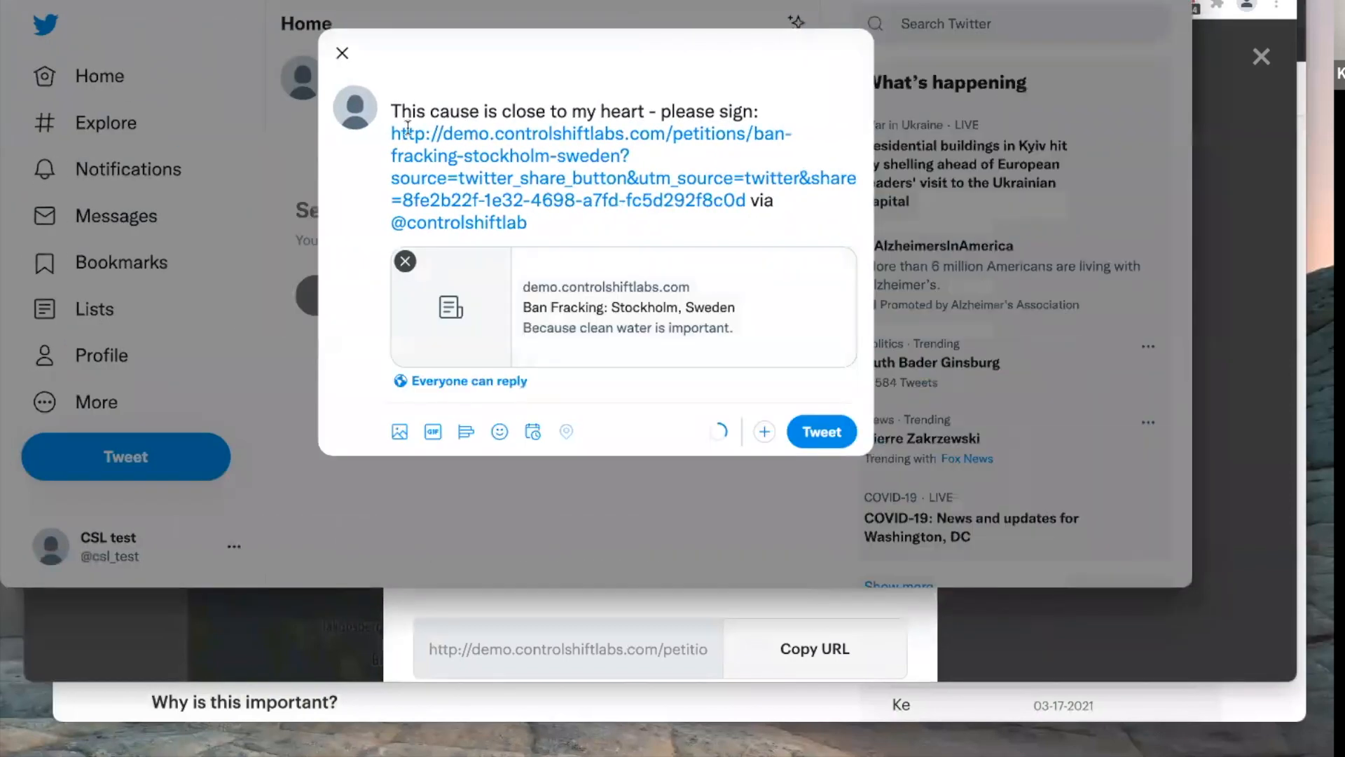
{"action": "left_click_drag", "start_coordinate": [402, 131], "coordinate": [662, 160]}
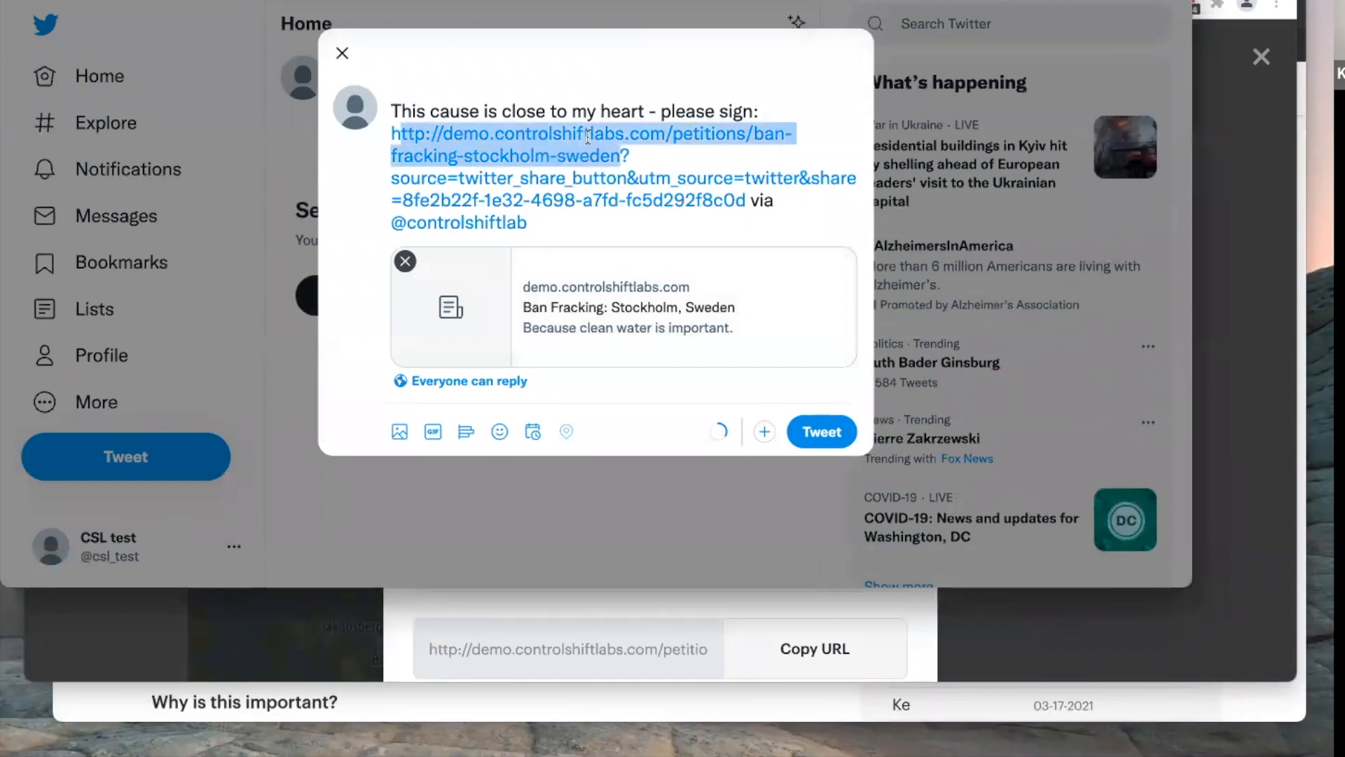
{"action": "left_click", "coordinate": [382, 176]}
{"action": "left_click_drag", "start_coordinate": [577, 168], "coordinate": [646, 170]}
Step: Go from the ControlShift Demo home page to the "Repair the Yellow Brick Road" petition and open its admin signatures page
{"action": "left_click", "coordinate": [1285, 226]}
{"action": "left_click", "coordinate": [1245, 64]}
{"action": "key", "text": "super+w"}
{"action": "scroll", "coordinate": [234, 79], "scroll_direction": "up", "scroll_amount": 1}
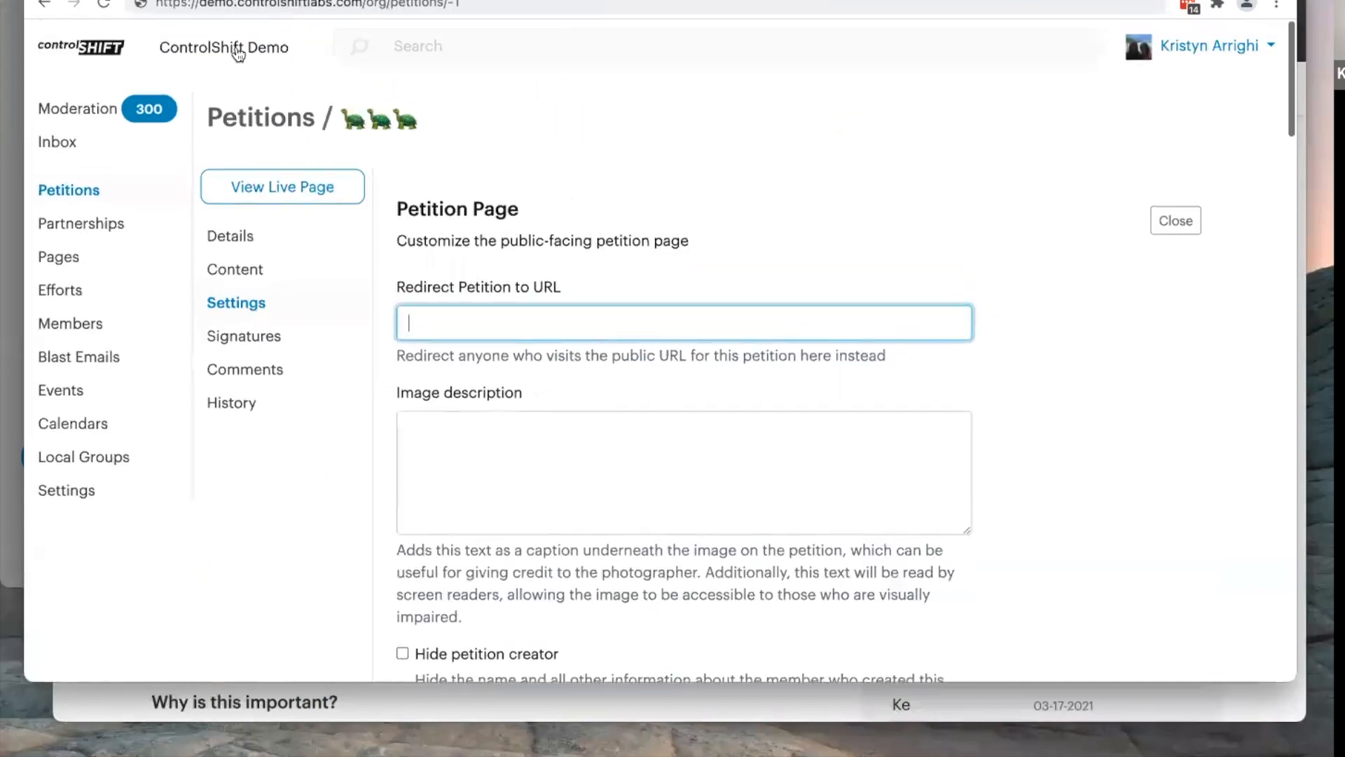
{"action": "left_click", "coordinate": [237, 66]}
{"action": "scroll", "coordinate": [357, 410], "scroll_direction": "down", "scroll_amount": 10}
{"action": "scroll", "coordinate": [356, 410], "scroll_direction": "up", "scroll_amount": 10}
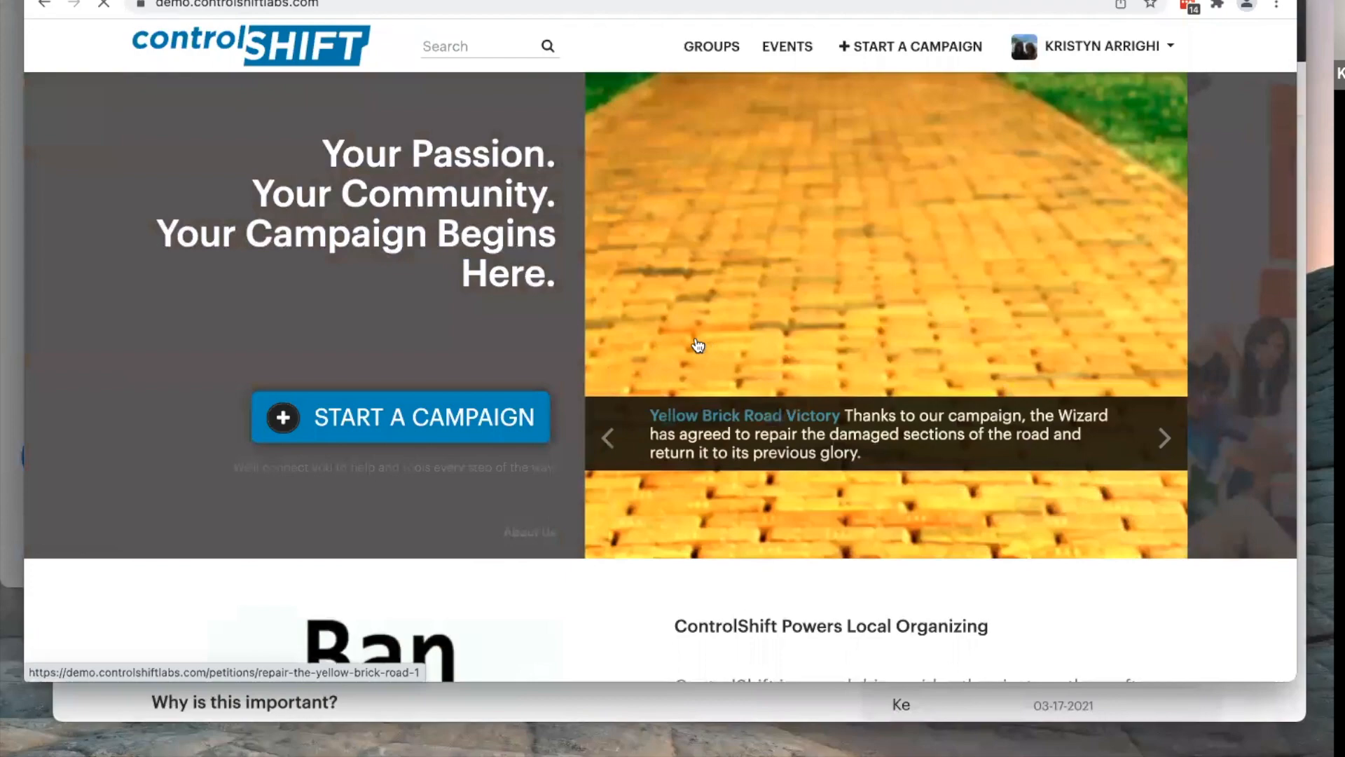
{"action": "left_click", "coordinate": [778, 348]}
{"action": "left_click", "coordinate": [1225, 109]}
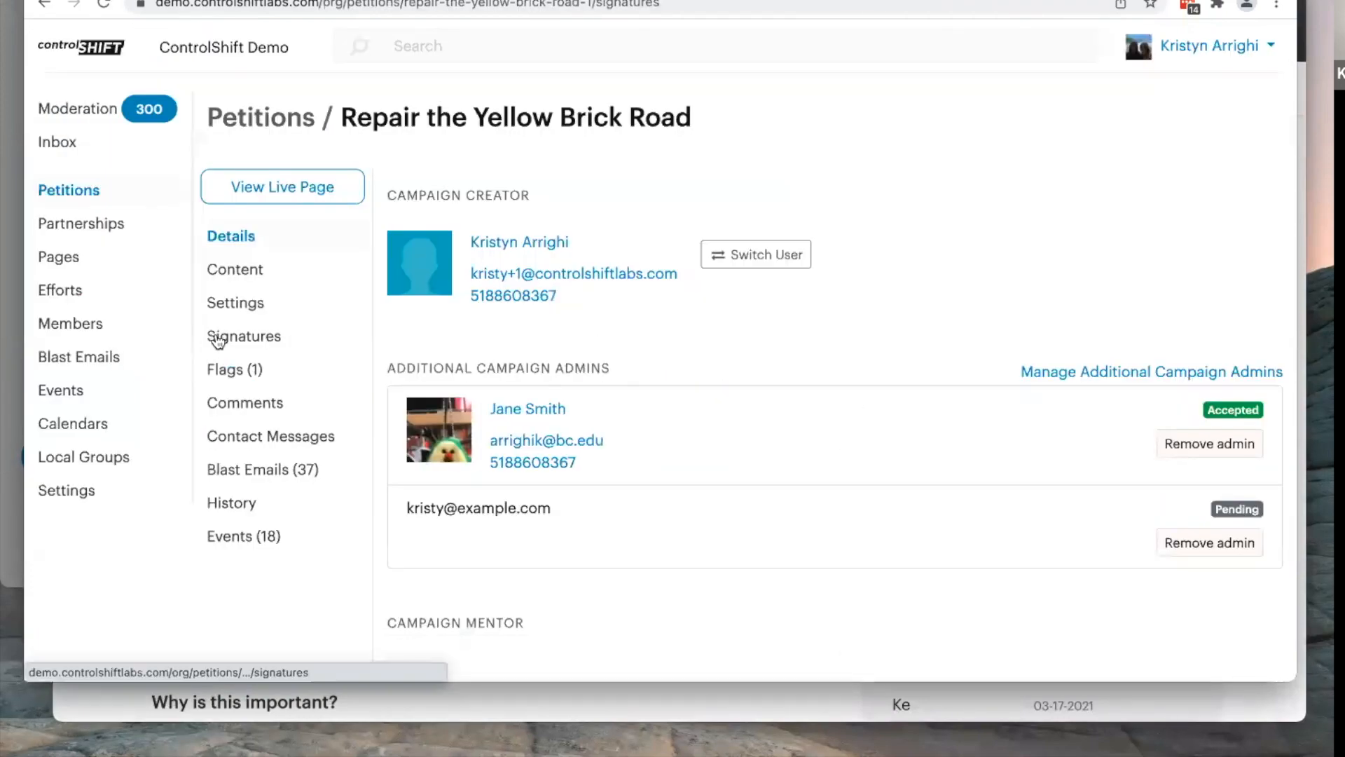
{"action": "left_click", "coordinate": [217, 337]}
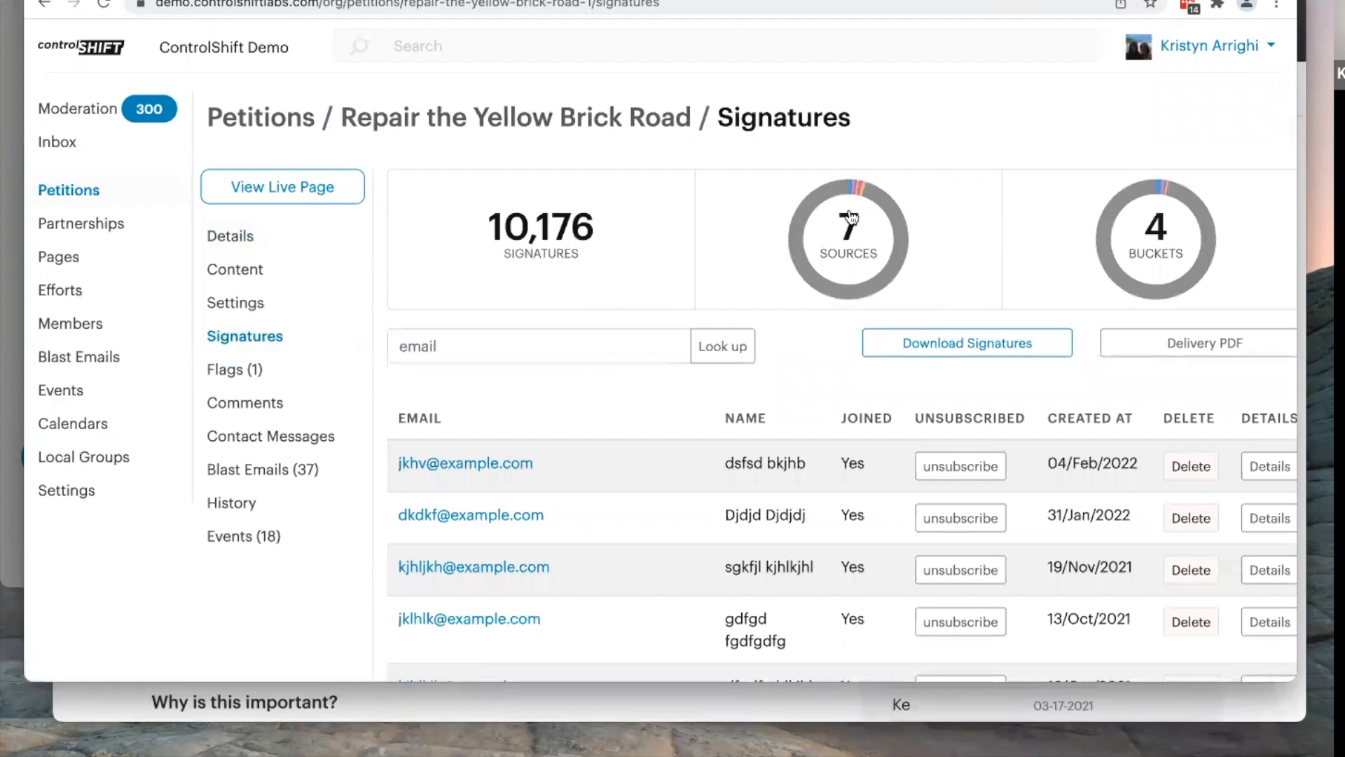
Step: Inspect the source and utm_source parameters in the draft tweet's link, and return to the Yellow Brick Road signatures
{"action": "left_click", "coordinate": [808, 305]}
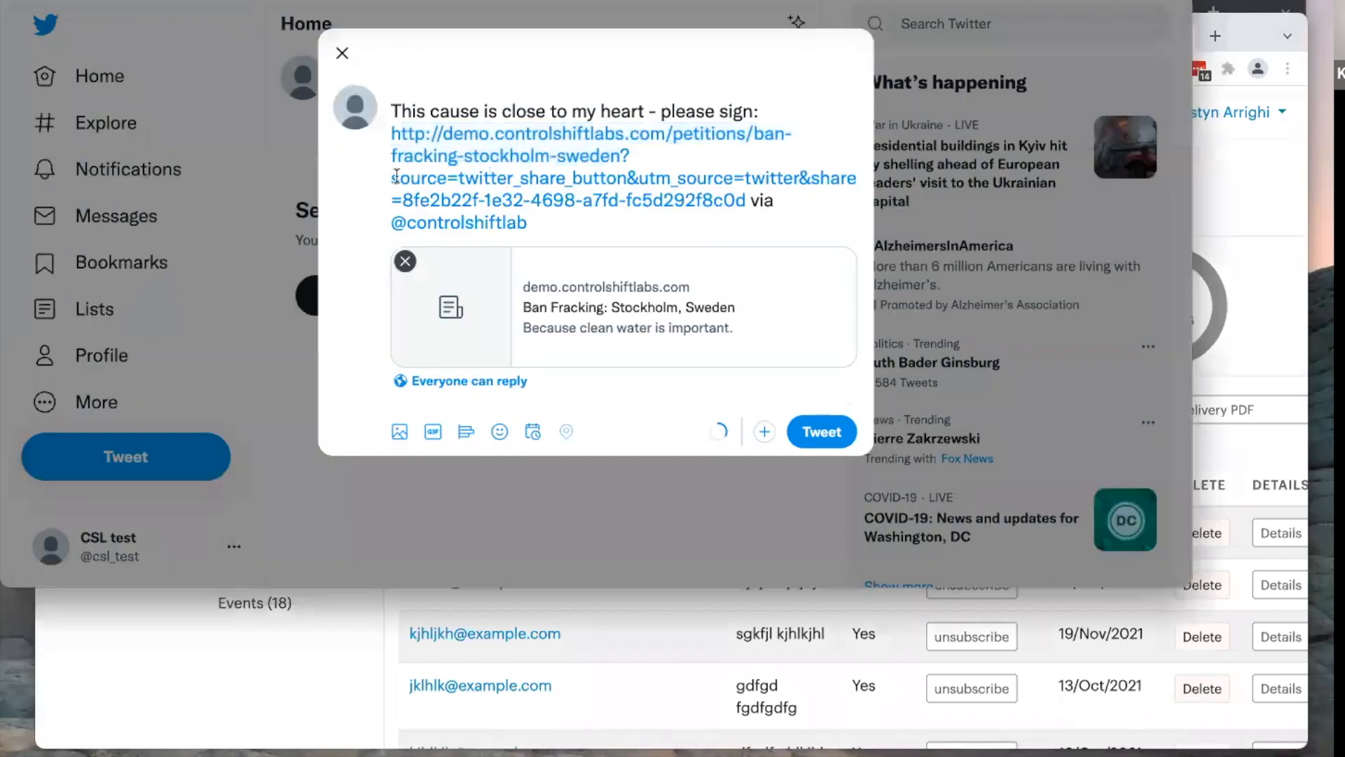
{"action": "left_click_drag", "start_coordinate": [394, 178], "coordinate": [725, 174]}
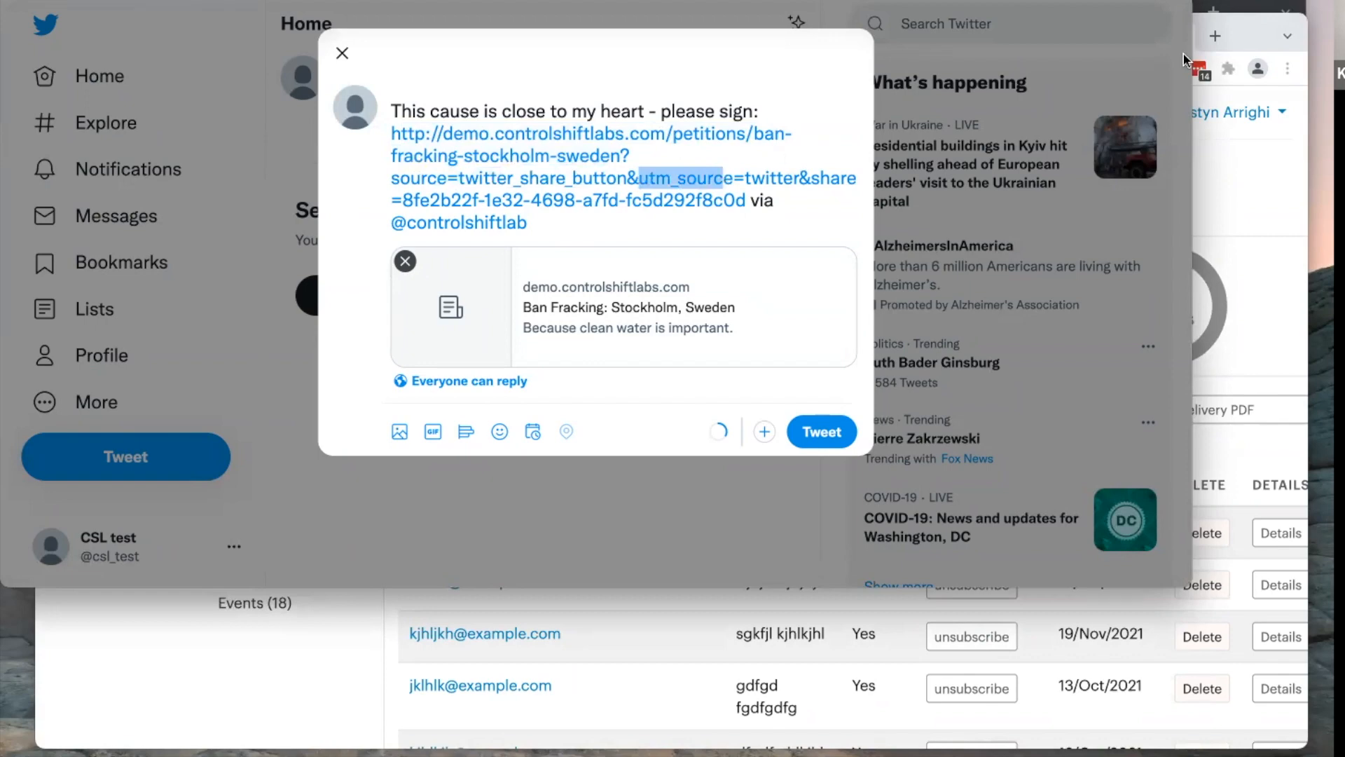
{"action": "mouse_move", "coordinate": [1258, 11]}
{"action": "left_mouse_down"}
{"action": "mouse_move", "coordinate": [1324, 0]}
{"action": "mouse_move", "coordinate": [1279, 0]}
{"action": "left_mouse_up"}
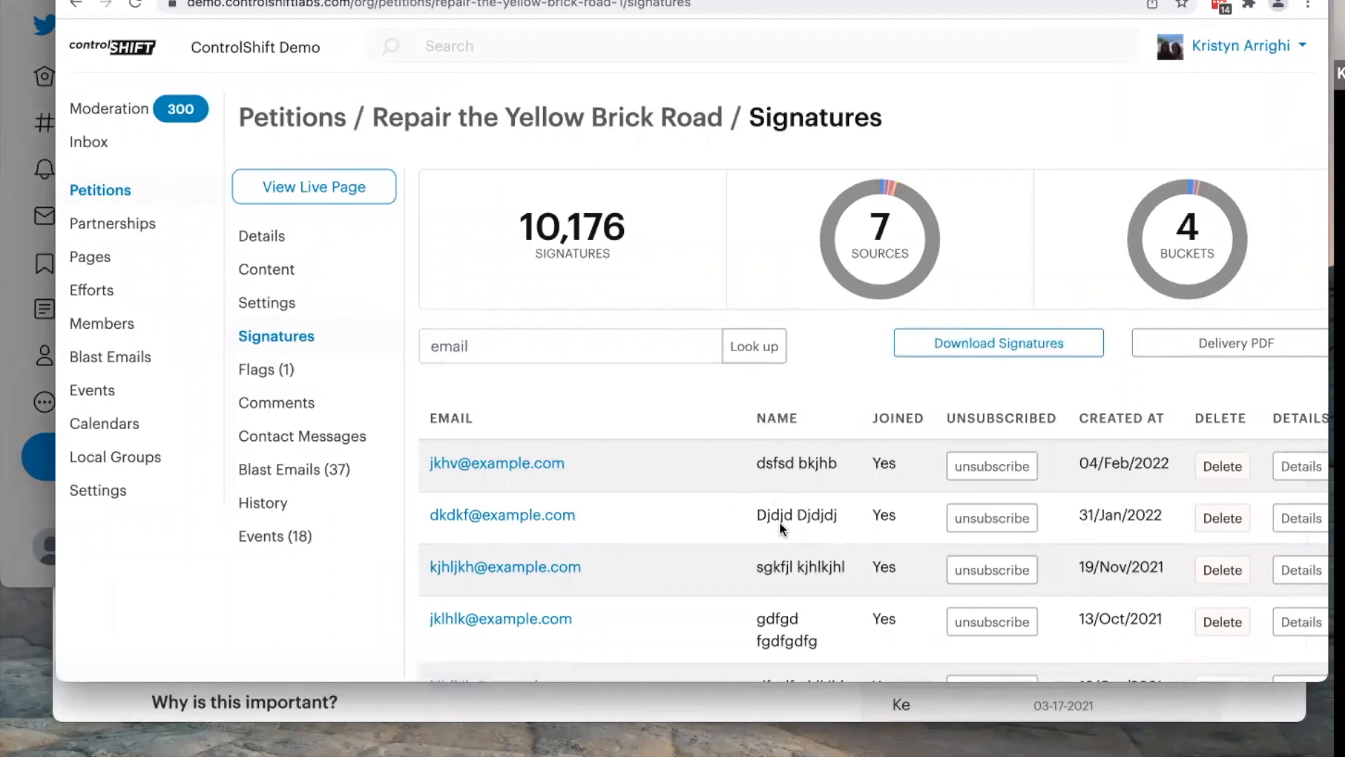
Step: Open the details of the Yellow Brick Road signature created on 01/Mar/2021 and review its recorded fields
{"action": "scroll", "coordinate": [784, 420], "scroll_direction": "down", "scroll_amount": 12}
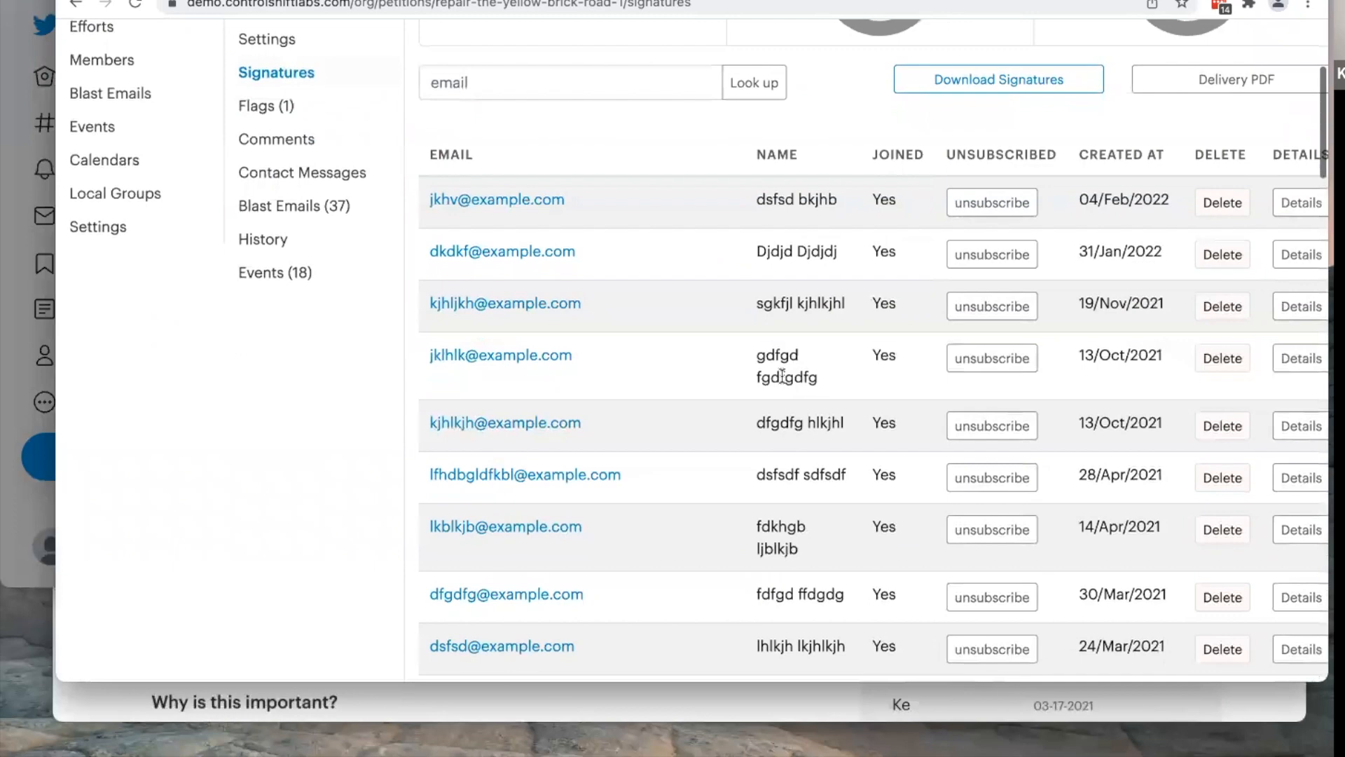
{"action": "scroll", "coordinate": [782, 371], "scroll_direction": "down", "scroll_amount": 3}
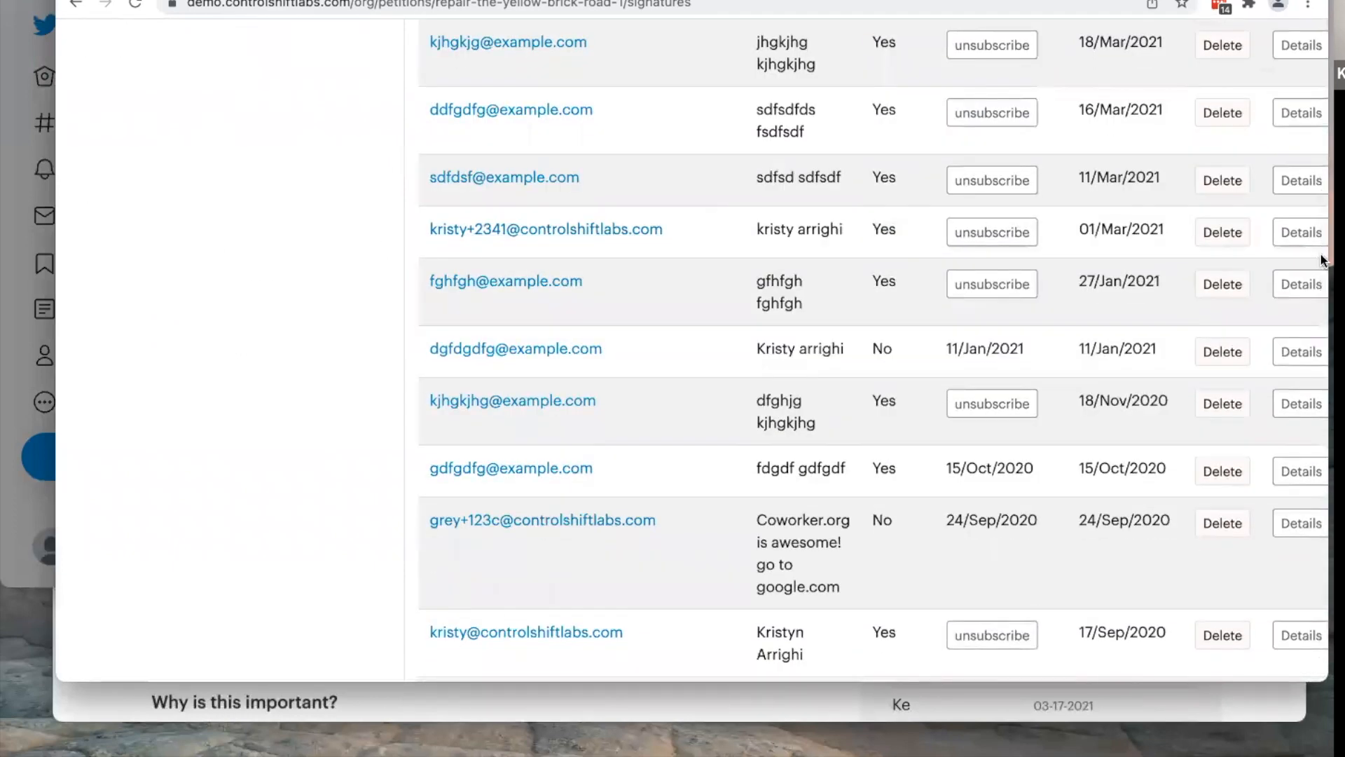
{"action": "left_click", "coordinate": [1301, 233]}
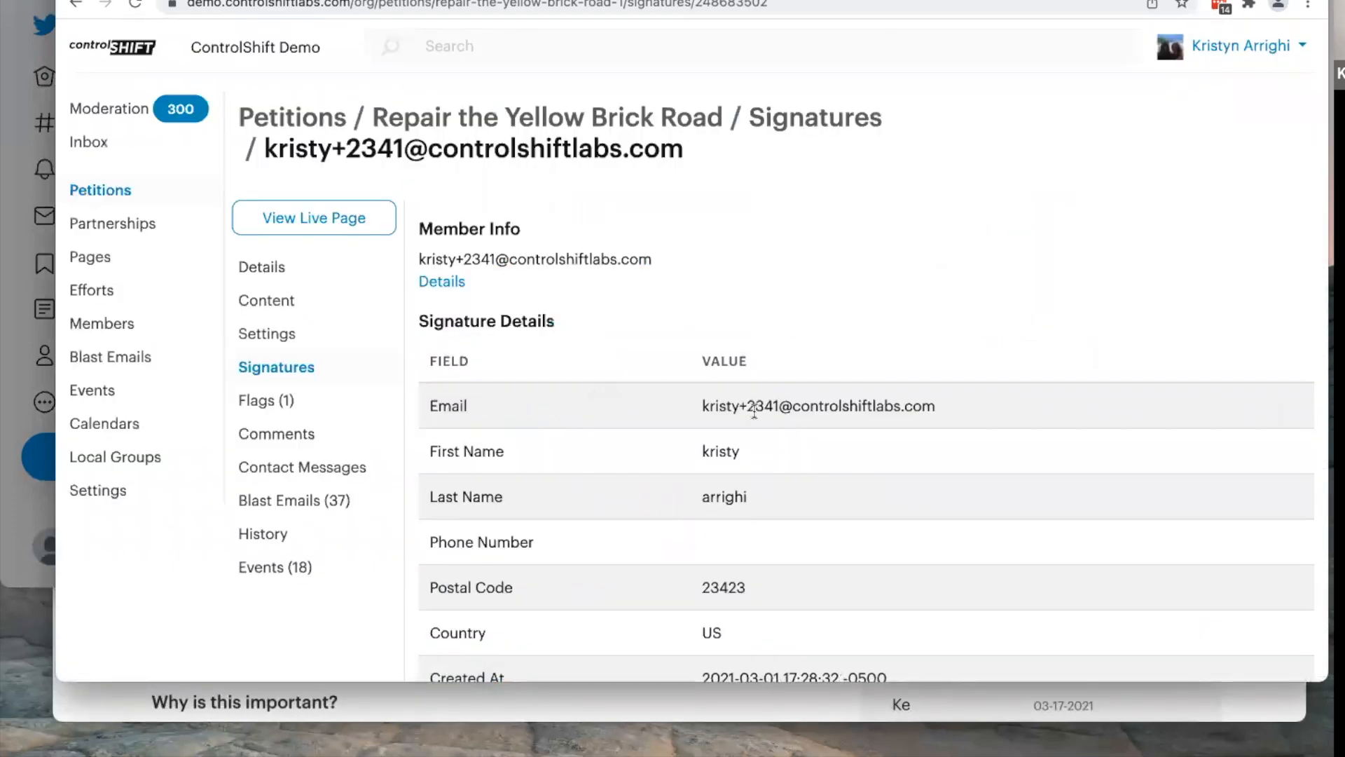
{"action": "scroll", "coordinate": [645, 360], "scroll_direction": "down", "scroll_amount": 10}
{"action": "scroll", "coordinate": [478, 469], "scroll_direction": "down", "scroll_amount": 1}
{"action": "scroll", "coordinate": [467, 484], "scroll_direction": "down", "scroll_amount": 1}
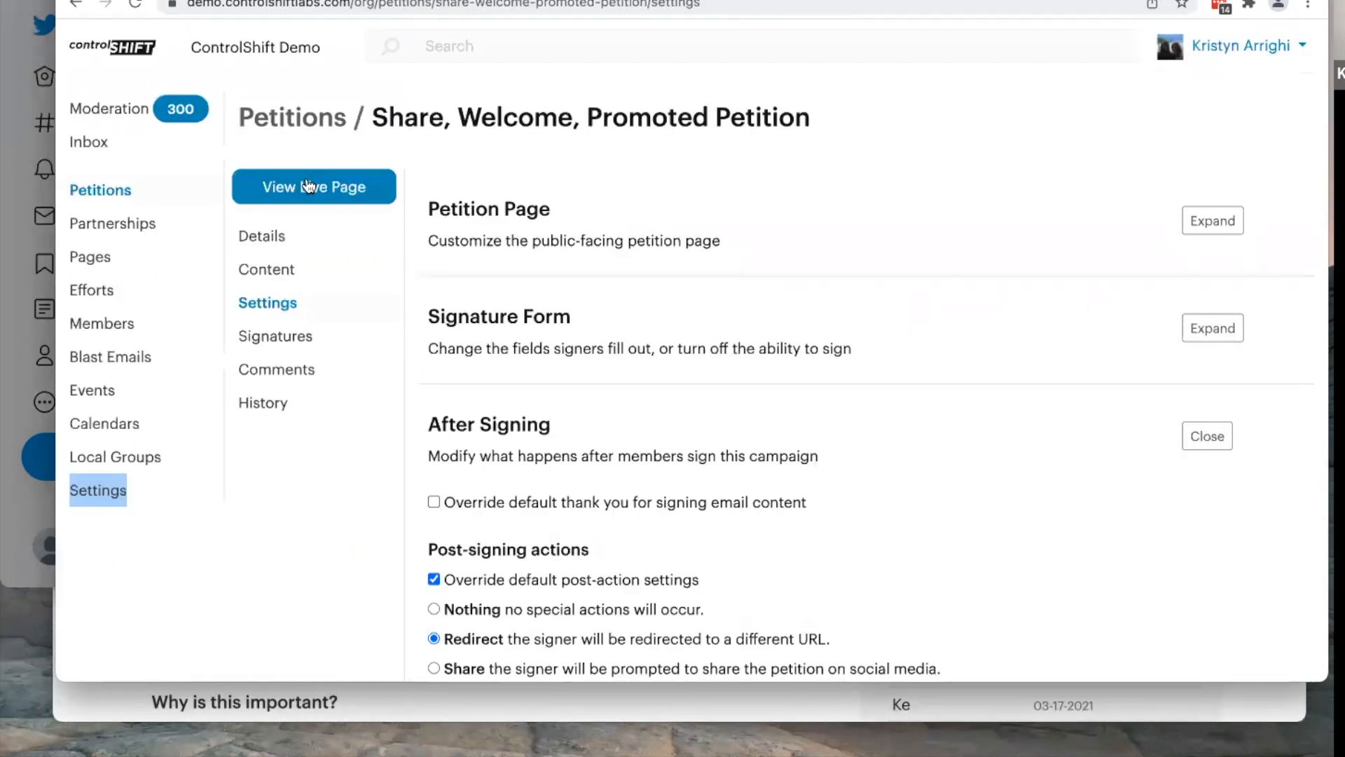
Step: Return to the Ban Fracking: Stockholm, Sweden page and append "?source=blastemail&bucket= 123" to its URL
{"action": "left_click", "coordinate": [312, 184]}
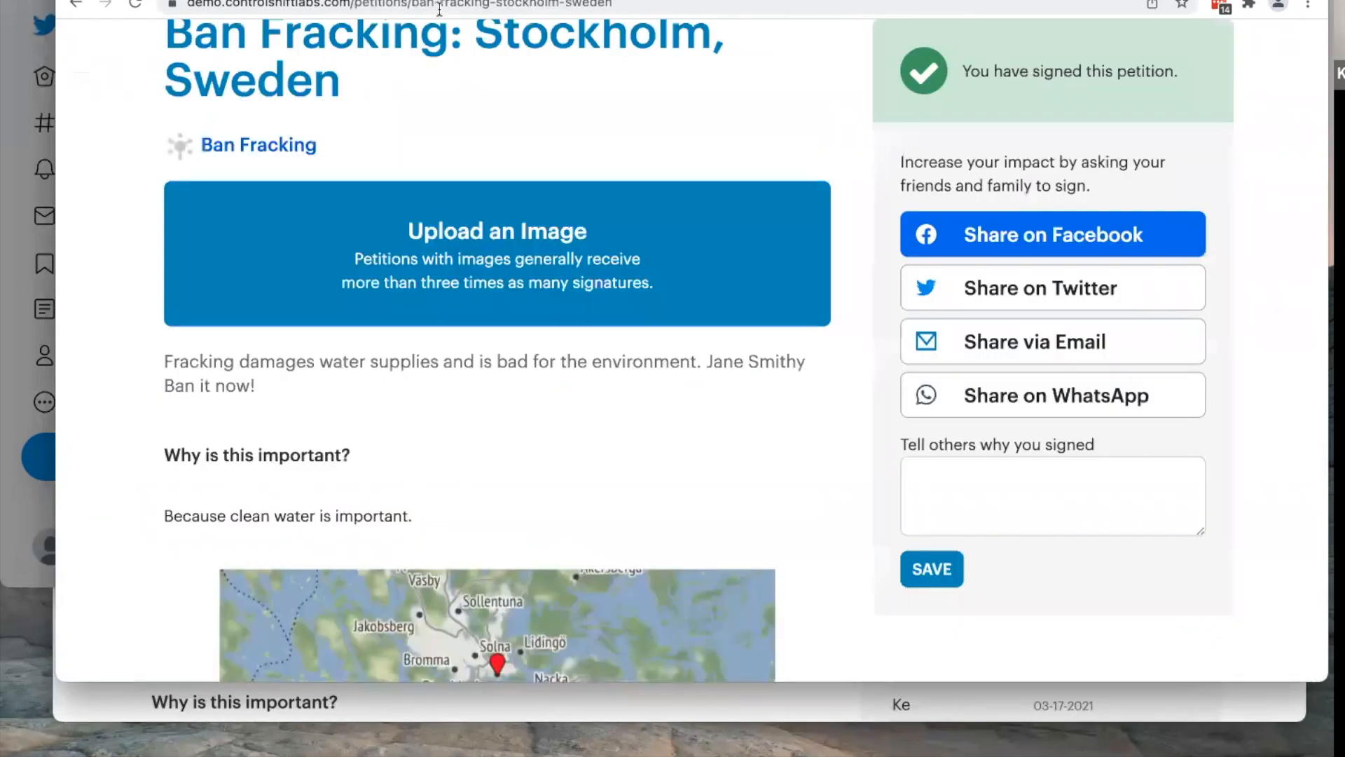
{"action": "left_click", "coordinate": [634, 6]}
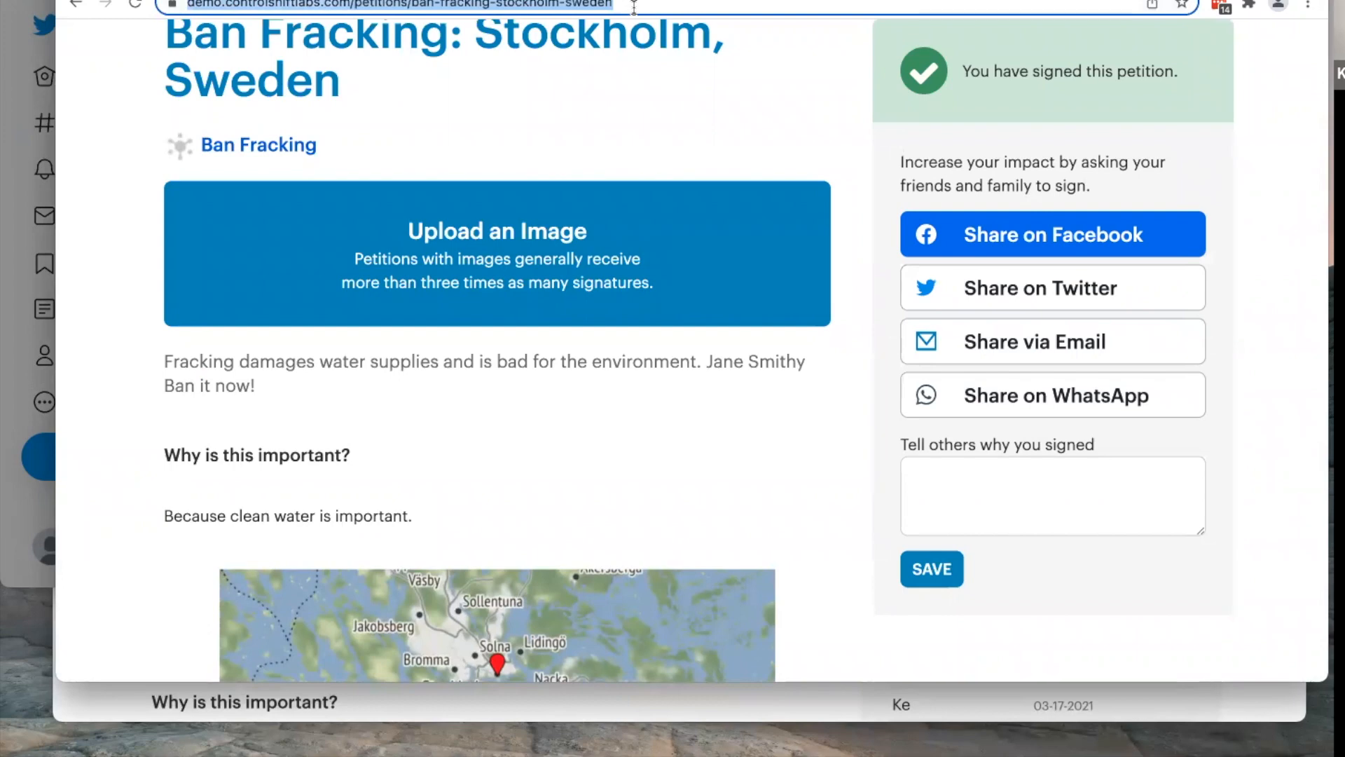
{"action": "left_click", "coordinate": [634, 6]}
{"action": "type", "text": "?"}
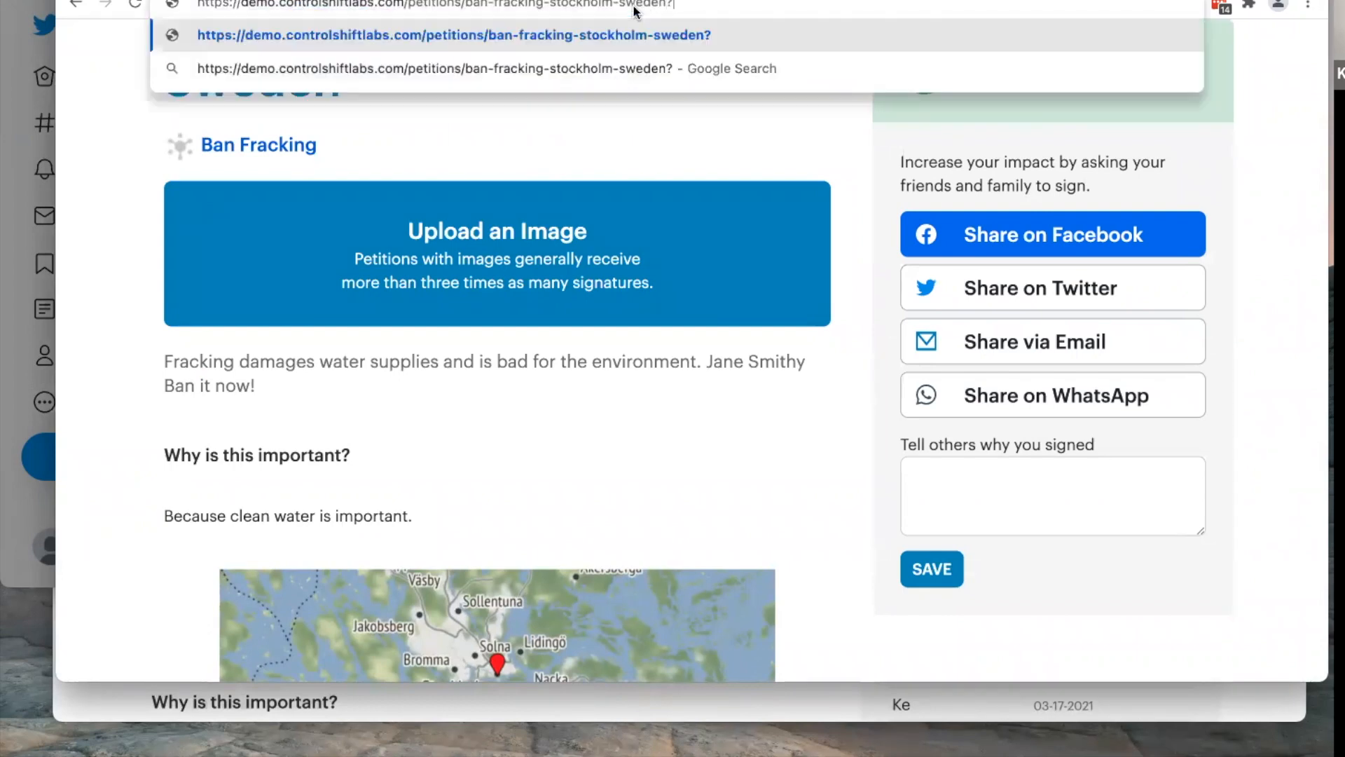
{"action": "type", "text": "source=blastemail="}
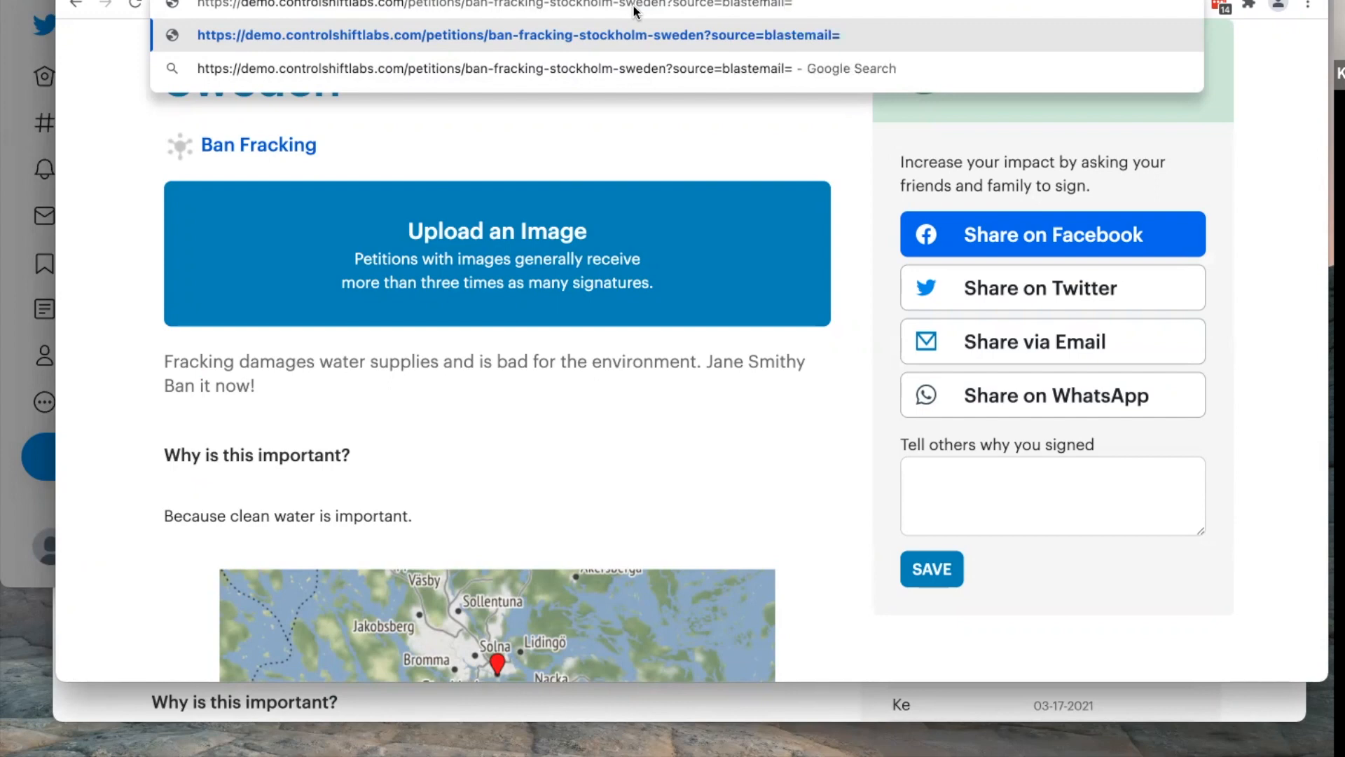
{"action": "key", "text": "BackSpace"}
{"action": "type", "text": "&bucket="}
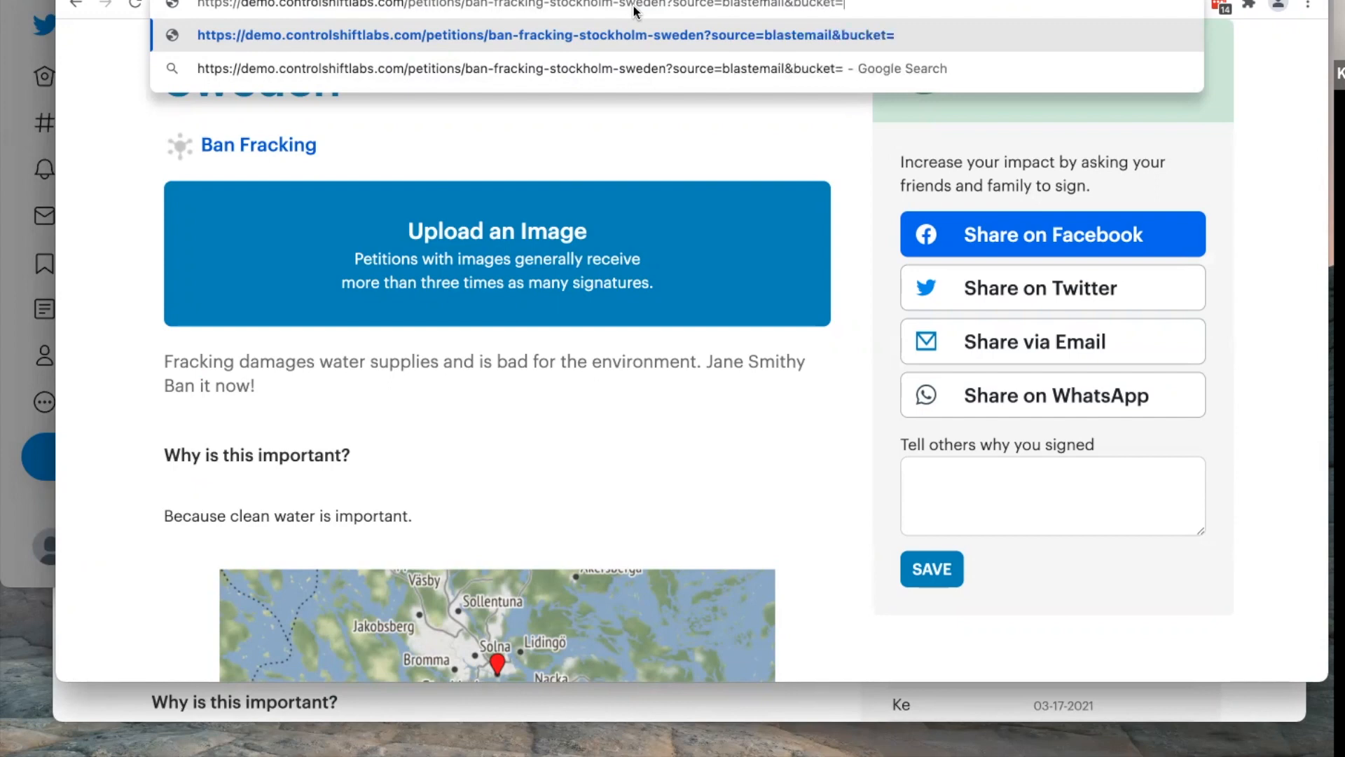
{"action": "type", "text": " 123"}
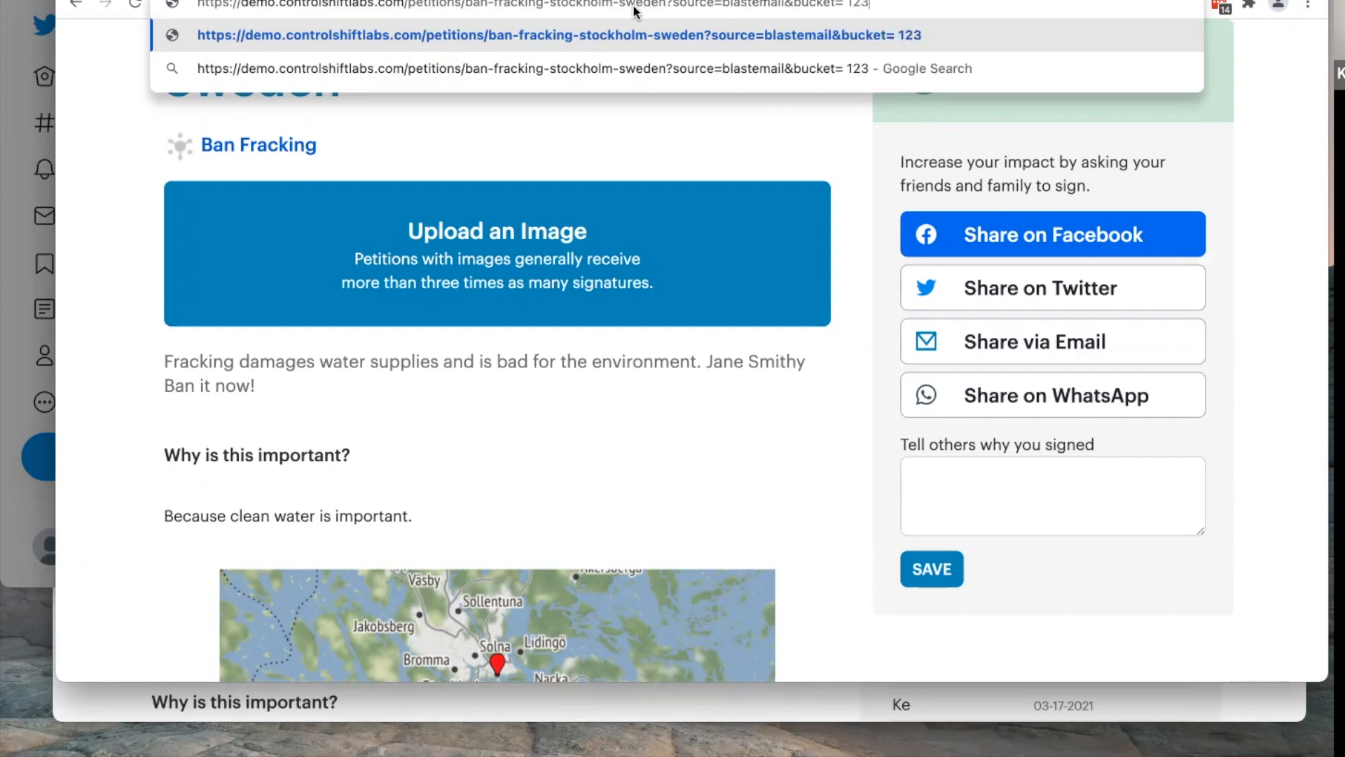
Step: Add the parameter "&utm_source=456" to the end of the petition URL
{"action": "type", "text": "&"}
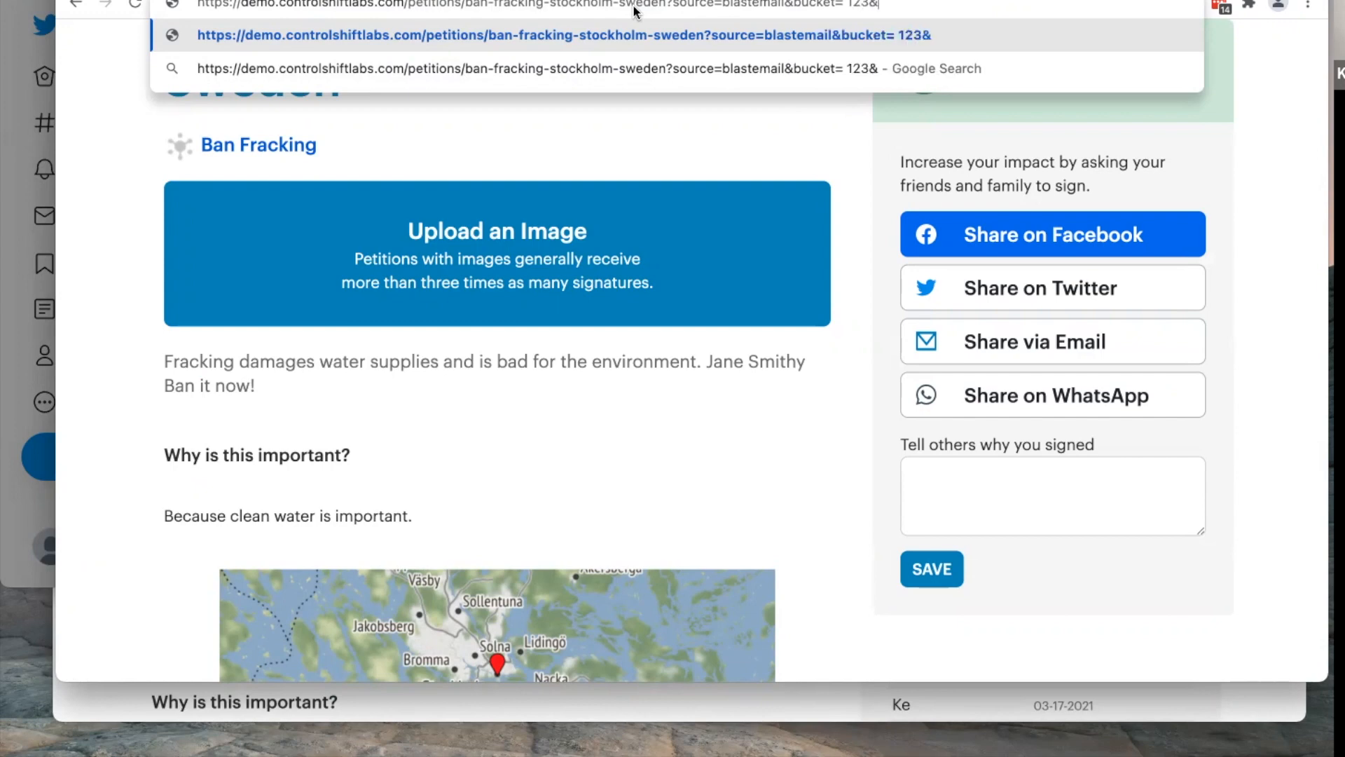
{"action": "type", "text": "utm"}
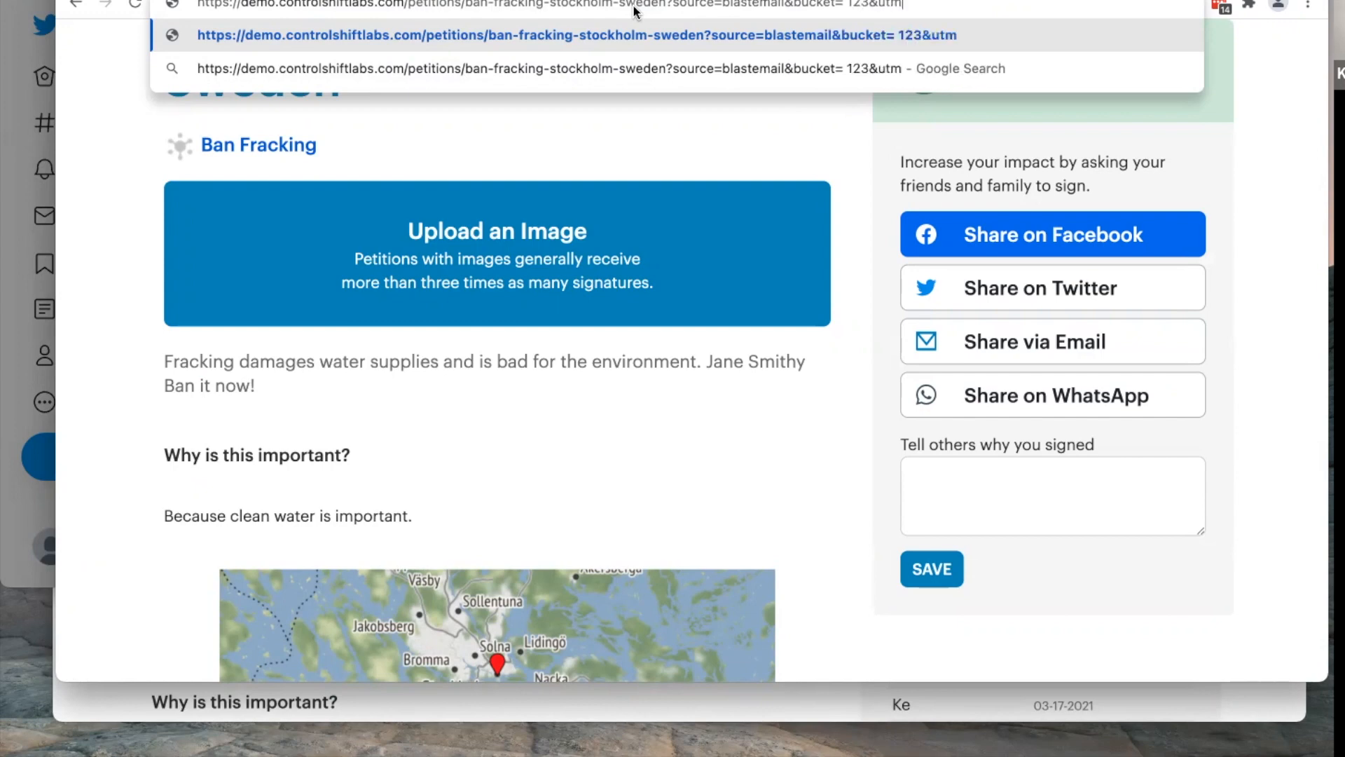
{"action": "type", "text": "+source"}
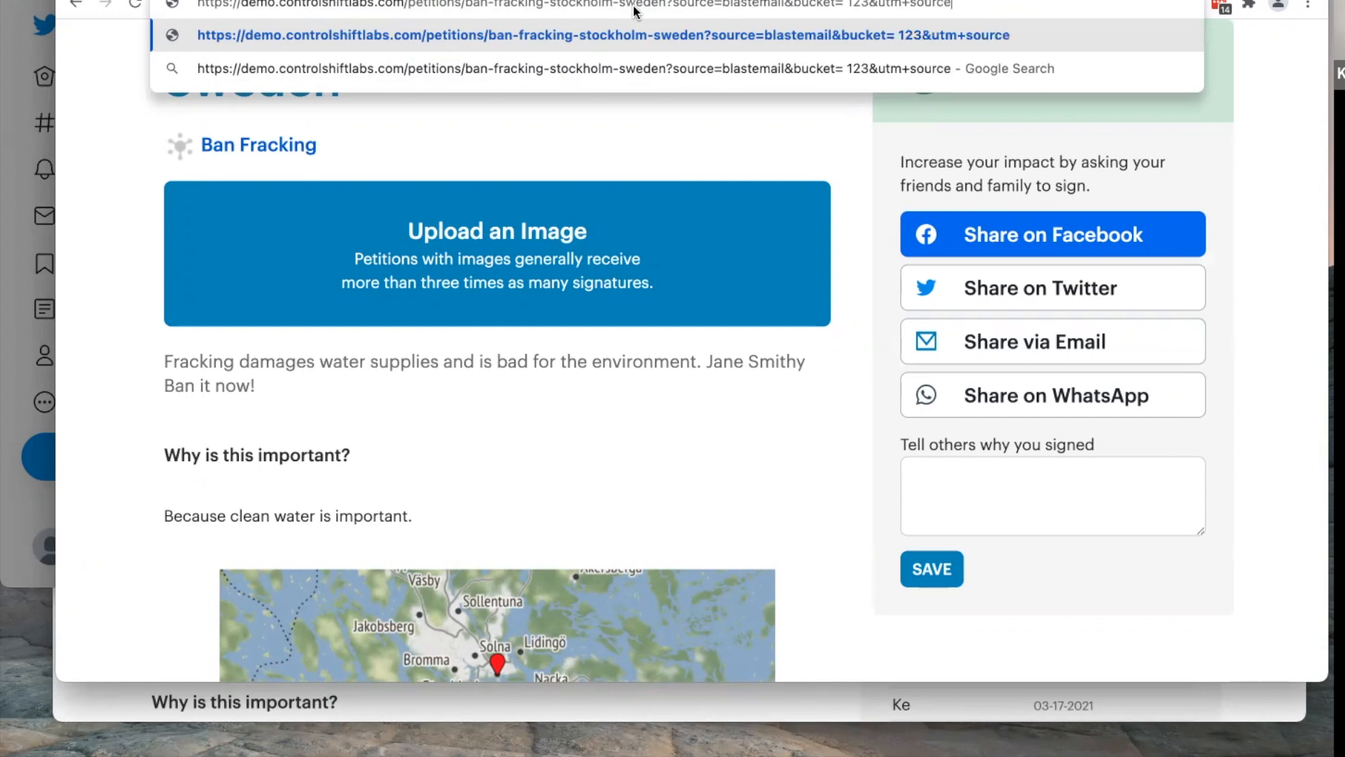
{"action": "key", "text": "BackSpace"}
{"action": "type", "text": "_"}
{"action": "type", "text": "="}
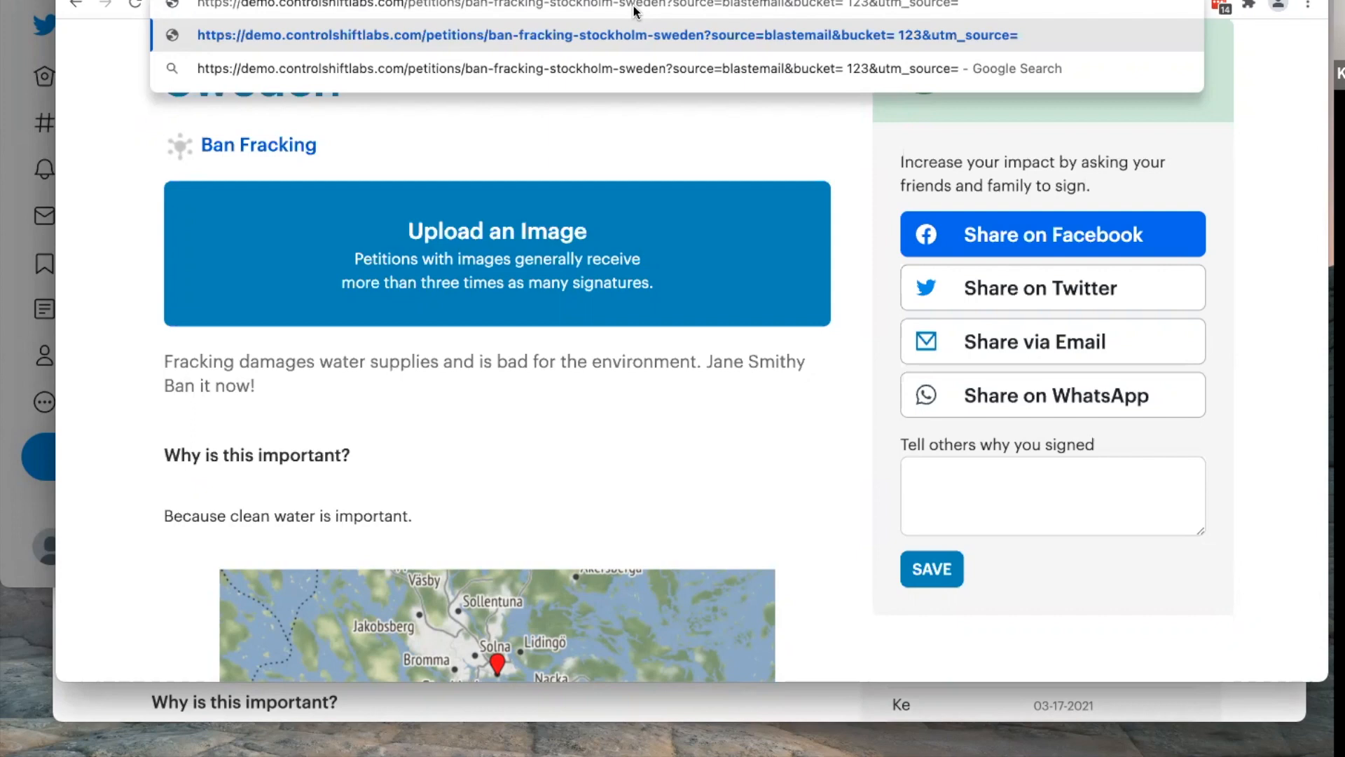
{"action": "type", "text": "456"}
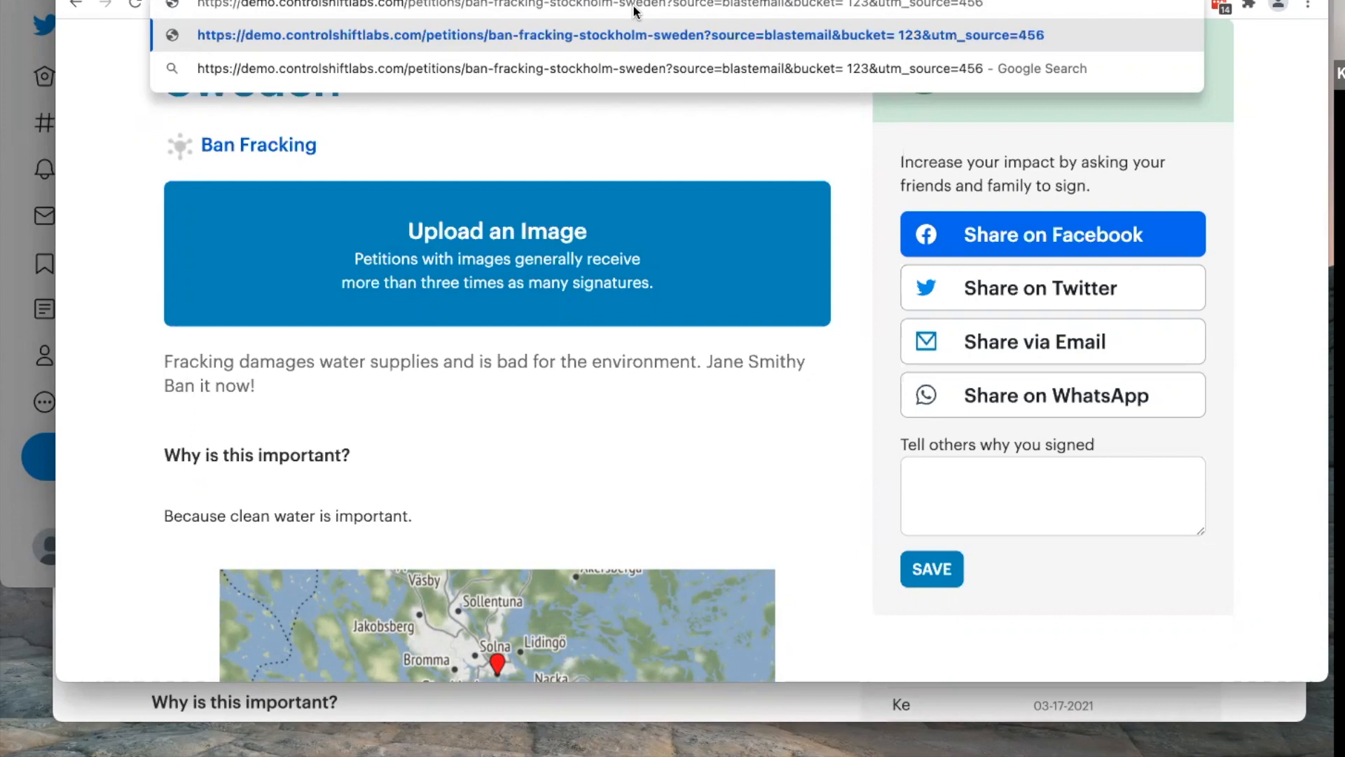
Step: Add the parameter "&utm_term=345" to the end of the petition URL
{"action": "type", "text": "&"}
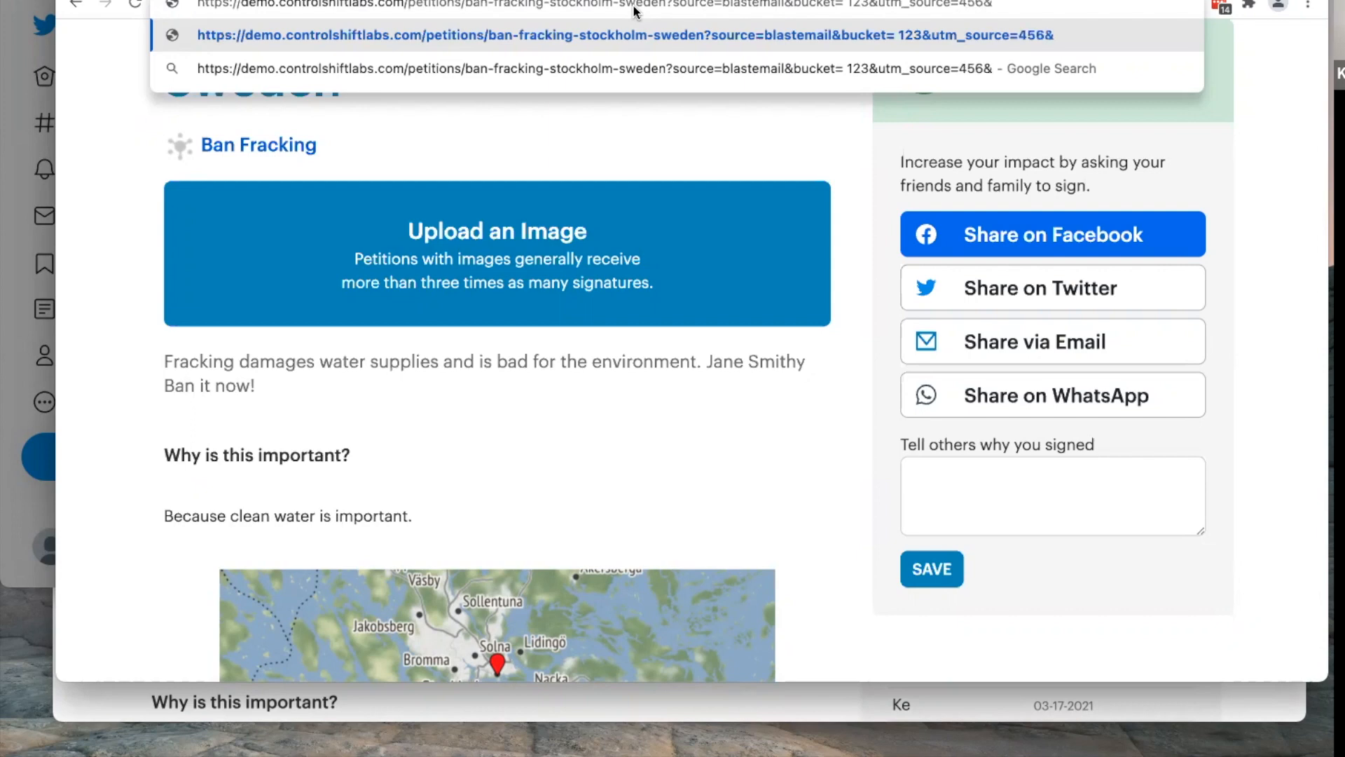
{"action": "type", "text": "i"}
{"action": "key", "text": "BackSpace"}
{"action": "key", "text": "BackSpace"}
{"action": "type", "text": "&utm="}
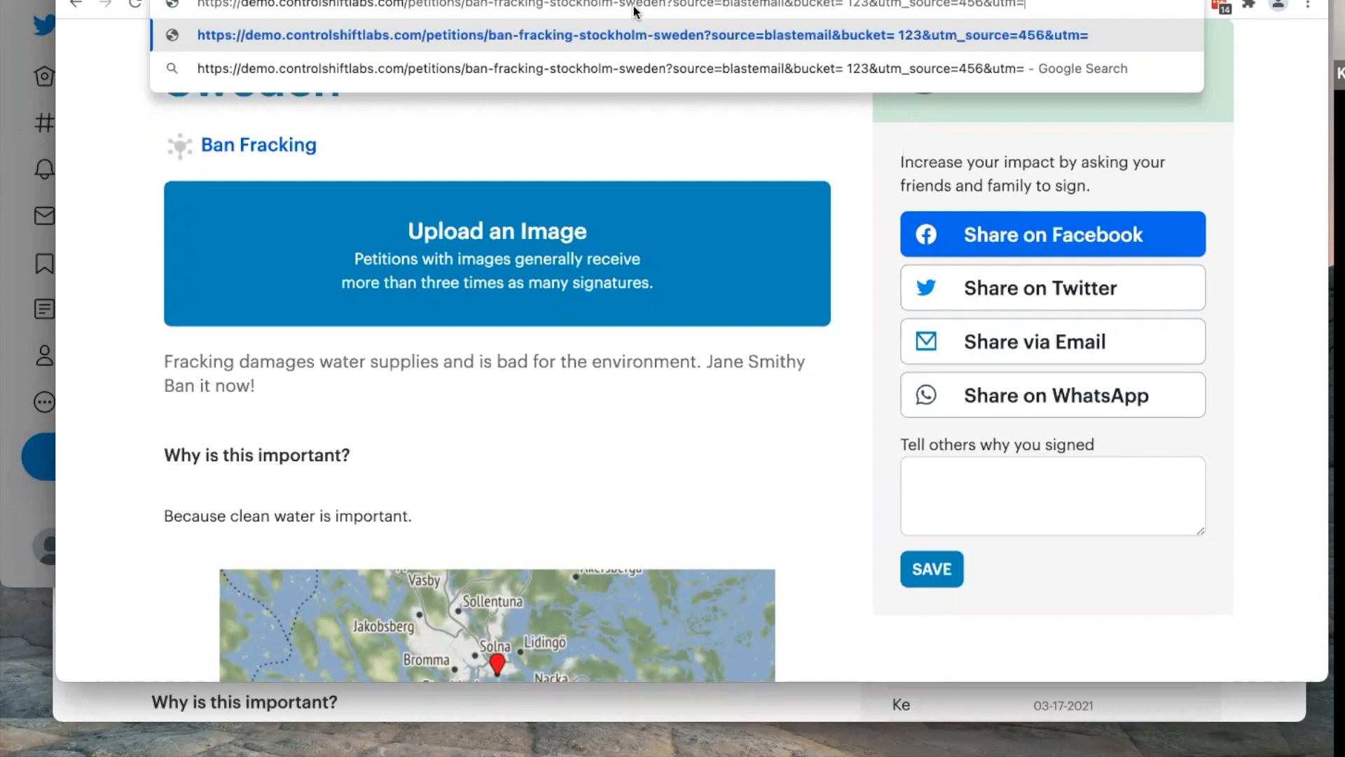
{"action": "key", "text": "BackSpace"}
{"action": "type", "text": "_term="}
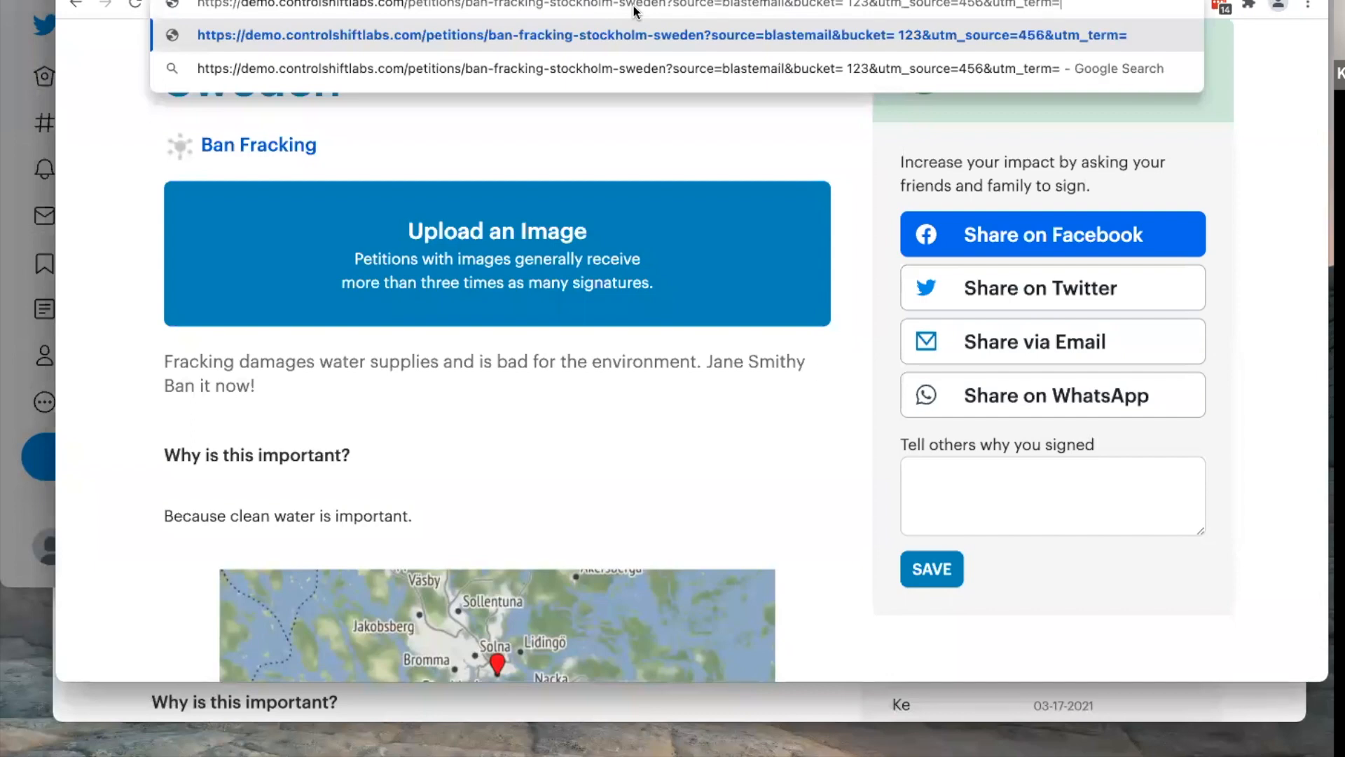
{"action": "type", "text": "345"}
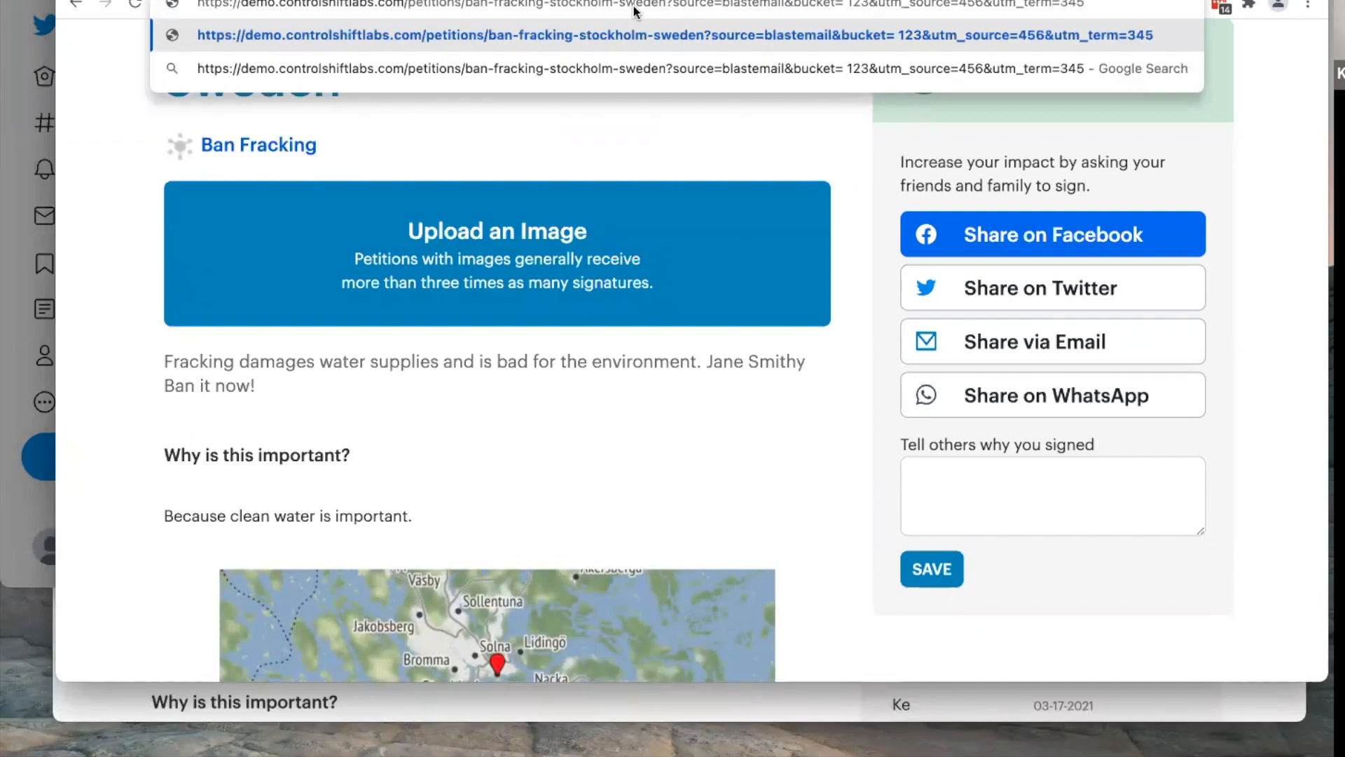
Step: Load the Ban Fracking: Stockholm, Sweden petition with its source, bucket and UTM parameters and copy the resulting URL
{"action": "key", "text": "Return"}
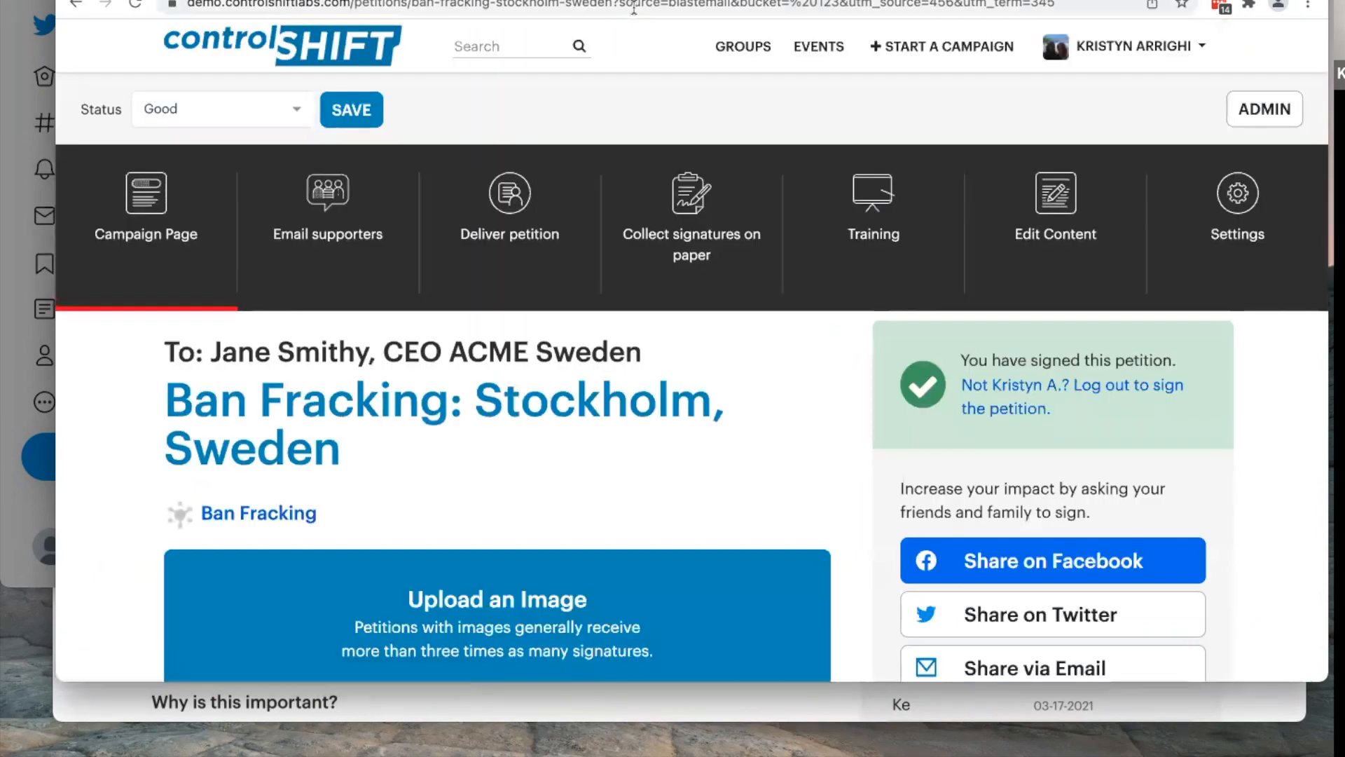
{"action": "left_click", "coordinate": [974, 4]}
{"action": "key", "text": "super+c"}
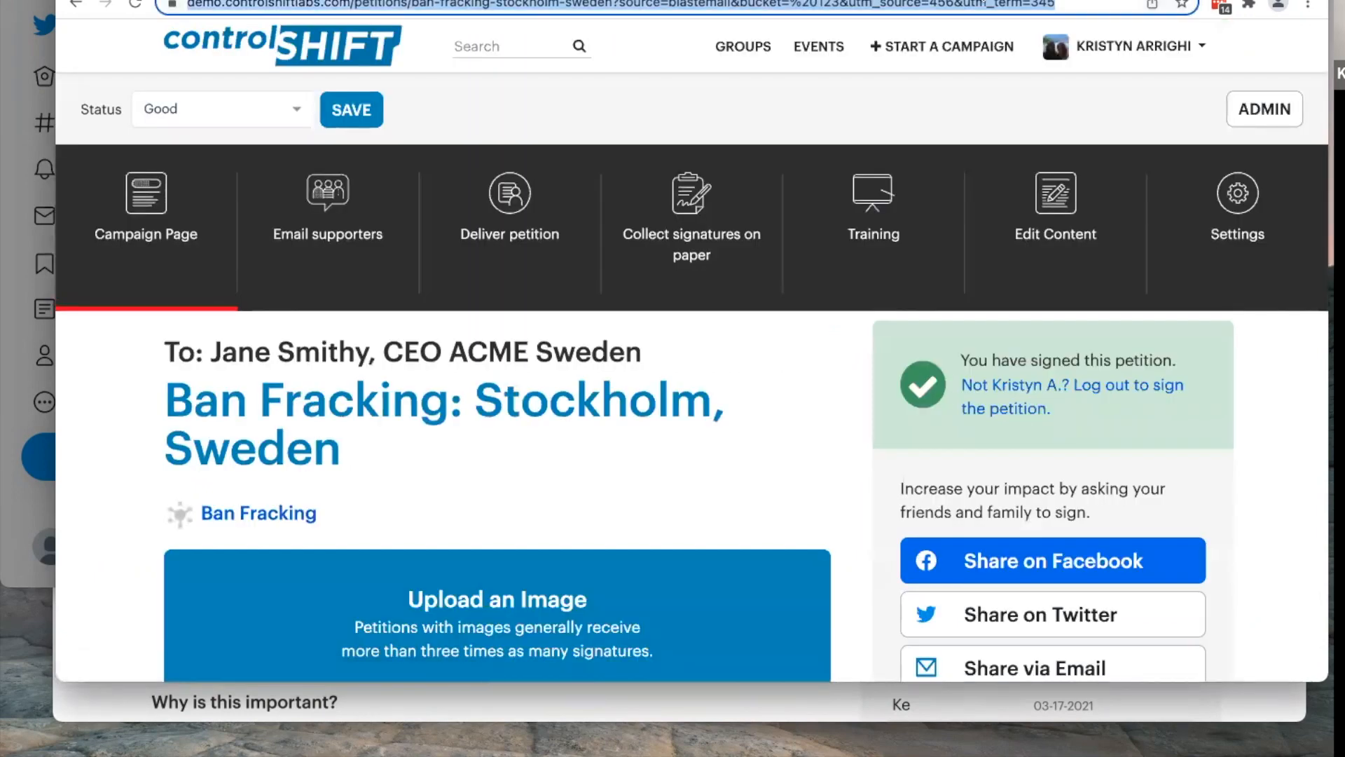
Step: Open the copied tracking URL in the incognito window, clear the remembered signer and reload the page with all tracking parameters
{"action": "left_click_drag", "start_coordinate": [1251, 0], "coordinate": [1256, 57]}
{"action": "left_click_drag", "start_coordinate": [1253, 5], "coordinate": [1241, 0]}
{"action": "left_click_drag", "start_coordinate": [1112, 4], "coordinate": [621, 5]}
{"action": "key", "text": "super+v"}
{"action": "key", "text": "super+a"}
{"action": "key", "text": "super+v"}
{"action": "key", "text": "Return"}
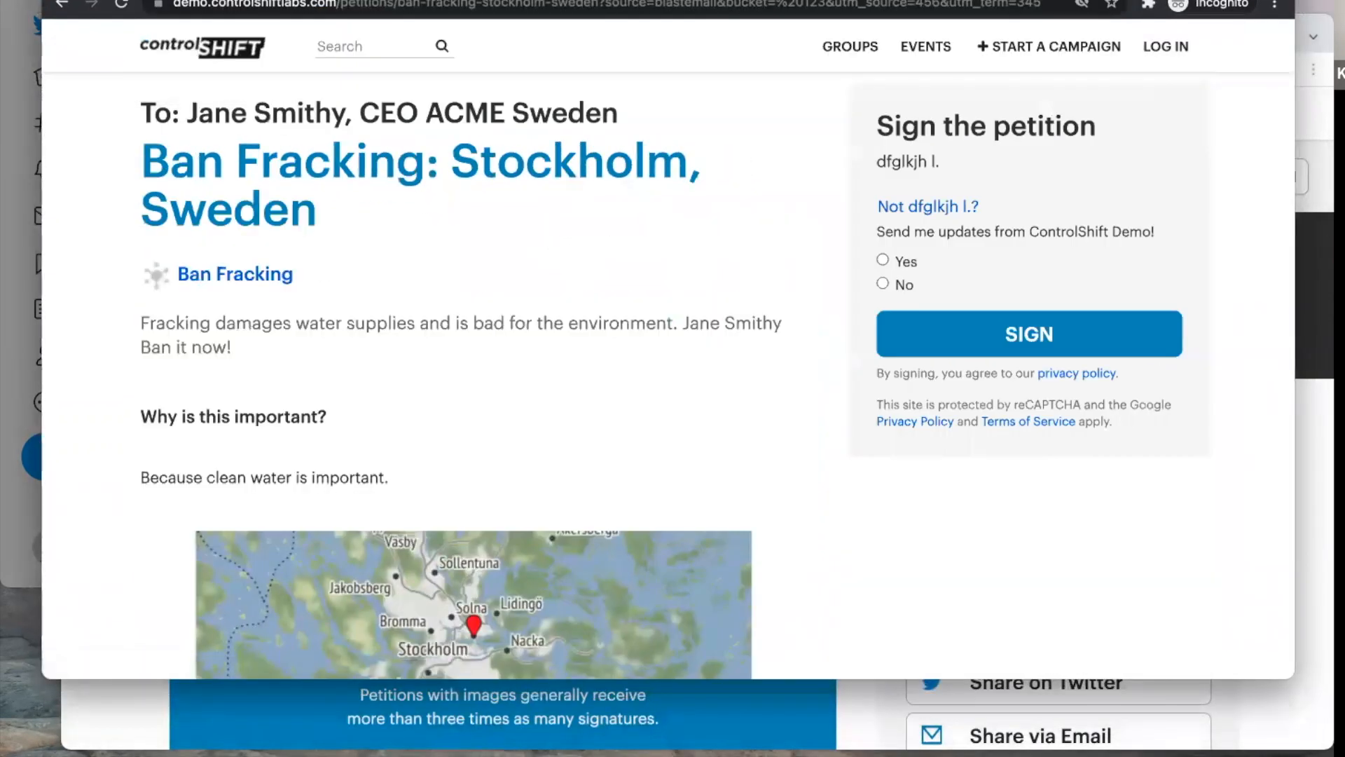
{"action": "left_click", "coordinate": [906, 208]}
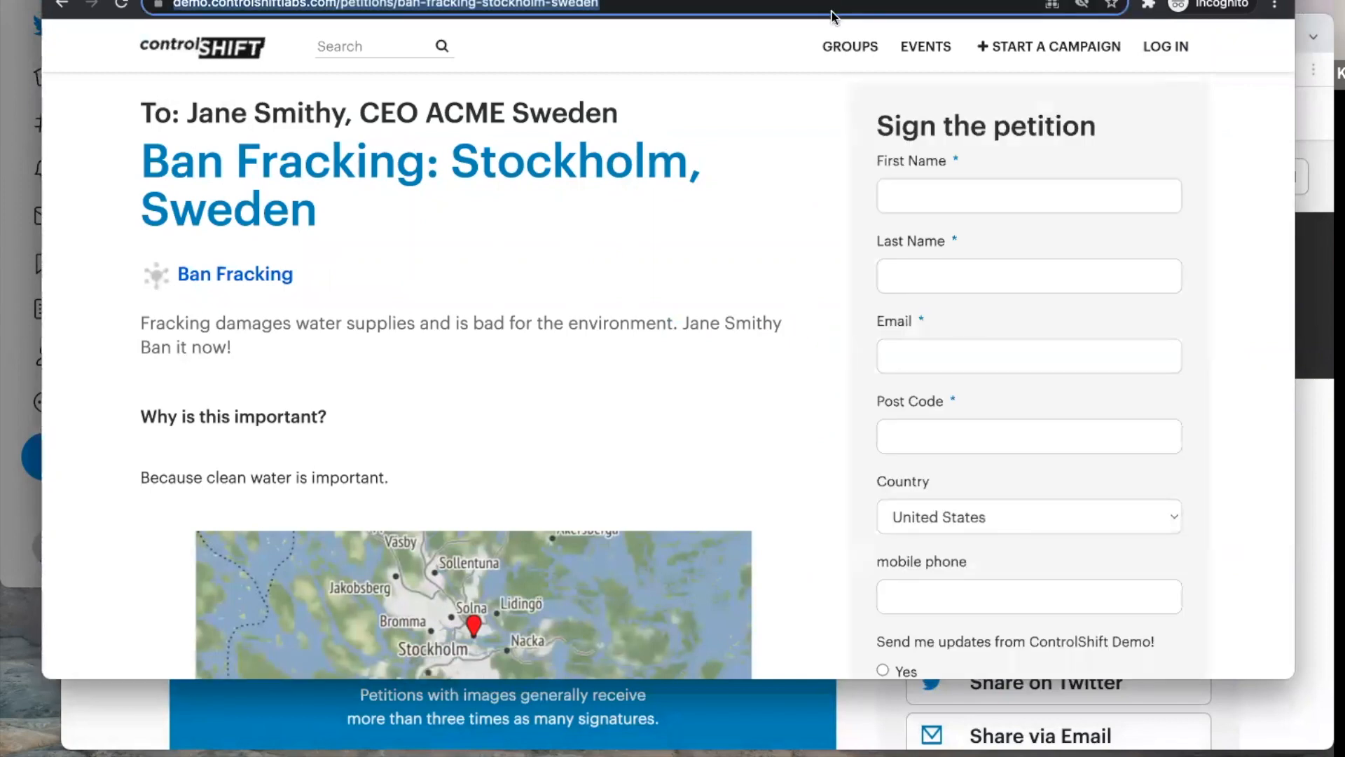
{"action": "left_click", "coordinate": [806, 6]}
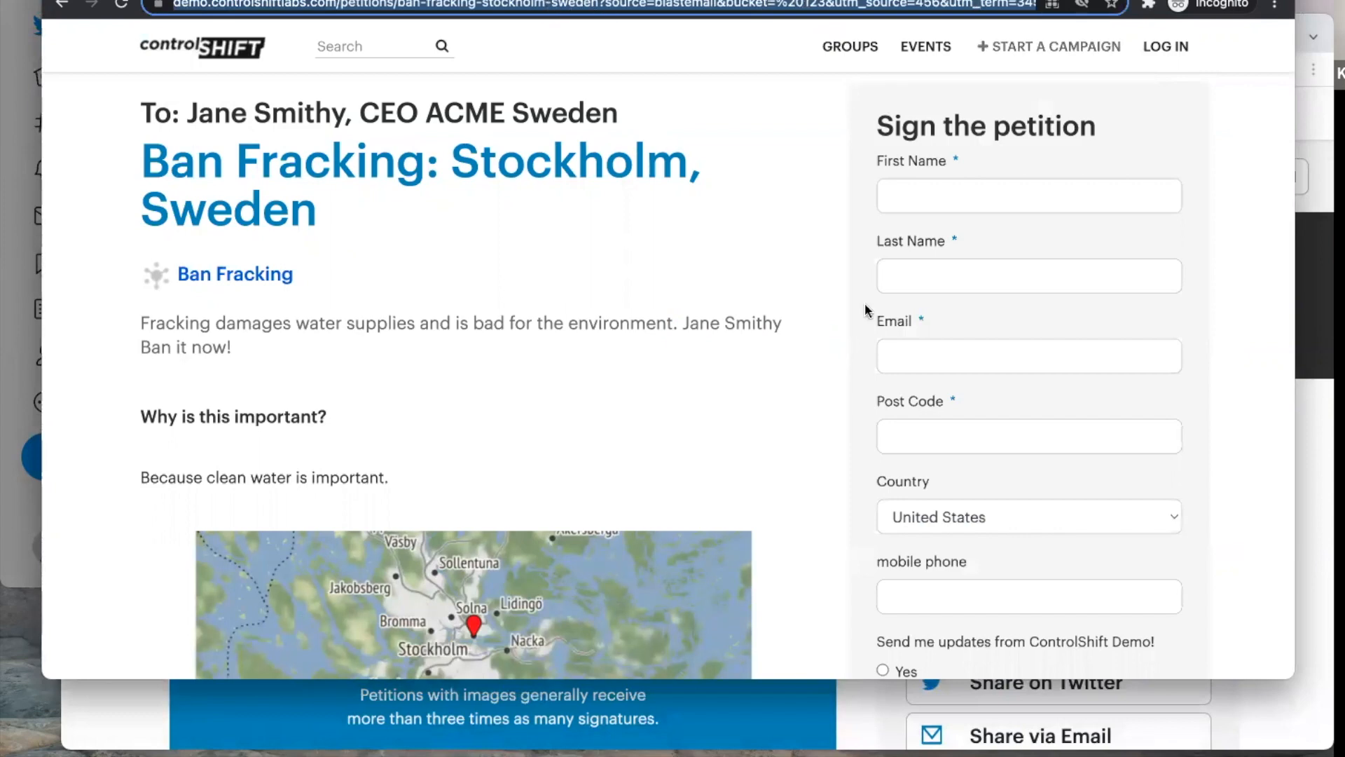
Step: Fill in the signer's first and last name in the petition's signing form
{"action": "left_click", "coordinate": [948, 199]}
{"action": "type", "text": "tracked"}
{"action": "key", "text": "Tab"}
{"action": "type", "text": "tacked"}
{"action": "key", "text": "Tab"}
Step: Fill in the signer's email address and post code in the signing form
{"action": "type", "text": "rtrack"}
{"action": "key", "text": "BackSpace"}
{"action": "key", "text": "BackSpace"}
{"action": "key", "text": "BackSpace"}
{"action": "key", "text": "BackSpace"}
{"action": "key", "text": "BackSpace"}
{"action": "key", "text": "BackSpace"}
{"action": "type", "text": "tracki"}
{"action": "key", "text": "BackSpace"}
{"action": "type", "text": "ed@exmaple."}
{"action": "key", "text": "BackSpace"}
{"action": "key", "text": "BackSpace"}
{"action": "key", "text": "BackSpace"}
{"action": "key", "text": "BackSpace"}
{"action": "key", "text": "BackSpace"}
{"action": "key", "text": "BackSpace"}
{"action": "type", "text": "emapl"}
{"action": "key", "text": "BackSpace"}
{"action": "key", "text": "BackSpace"}
{"action": "key", "text": "BackSpace"}
{"action": "key", "text": "BackSpace"}
{"action": "key", "text": "BackSpace"}
{"action": "type", "text": "amepl"}
{"action": "key", "text": "BackSpace"}
{"action": "key", "text": "BackSpace"}
{"action": "key", "text": "BackSpace"}
{"action": "type", "text": "ple.com"}
{"action": "key", "text": "Tab"}
{"action": "type", "text": "24234"}
Step: Opt in to updates from ControlShift Demo with Yes and sign the petition
{"action": "scroll", "coordinate": [1016, 314], "scroll_direction": "down", "scroll_amount": 1}
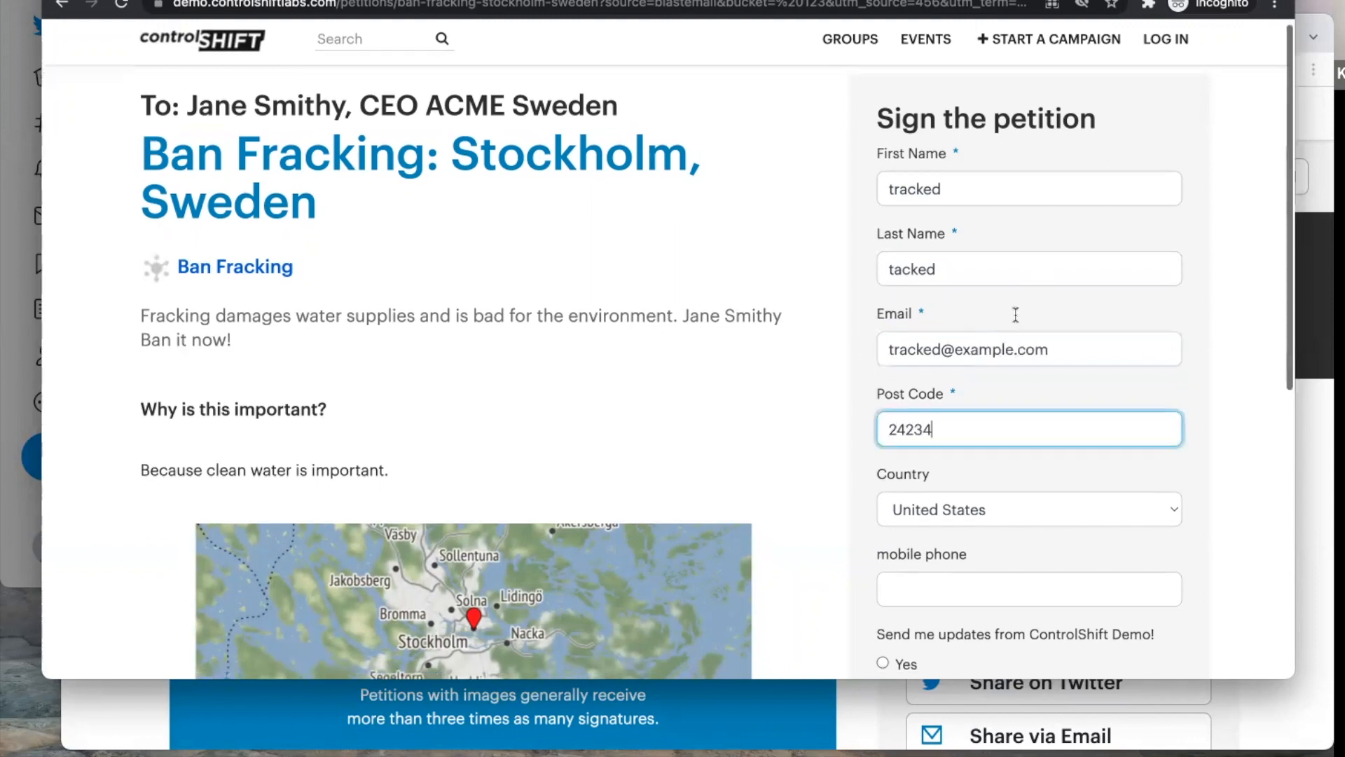
{"action": "scroll", "coordinate": [1016, 315], "scroll_direction": "down", "scroll_amount": 8}
{"action": "left_click", "coordinate": [882, 147]}
{"action": "left_click", "coordinate": [928, 224]}
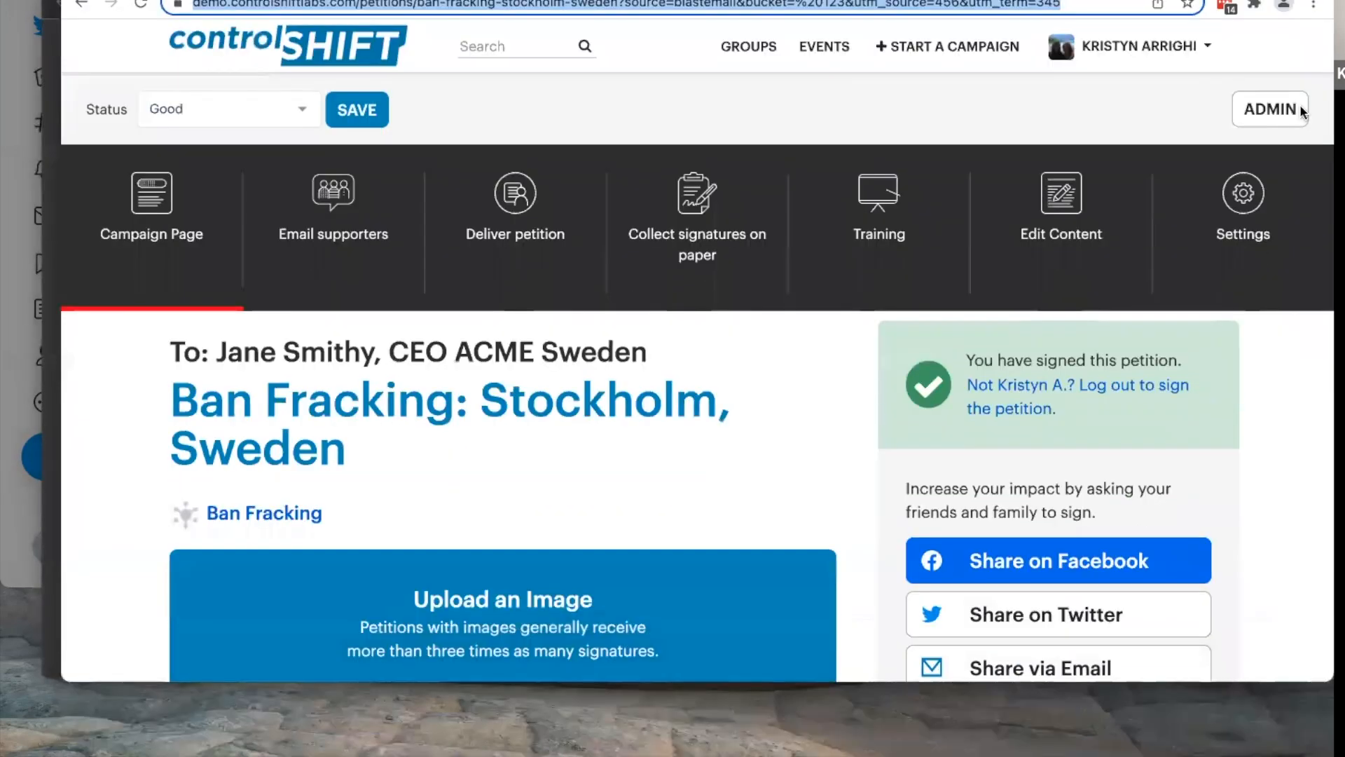
Step: Open the newest signature's details in the Ban Fracking petition's admin area and review its source, bucket and UTM fields
{"action": "left_click", "coordinate": [1270, 109]}
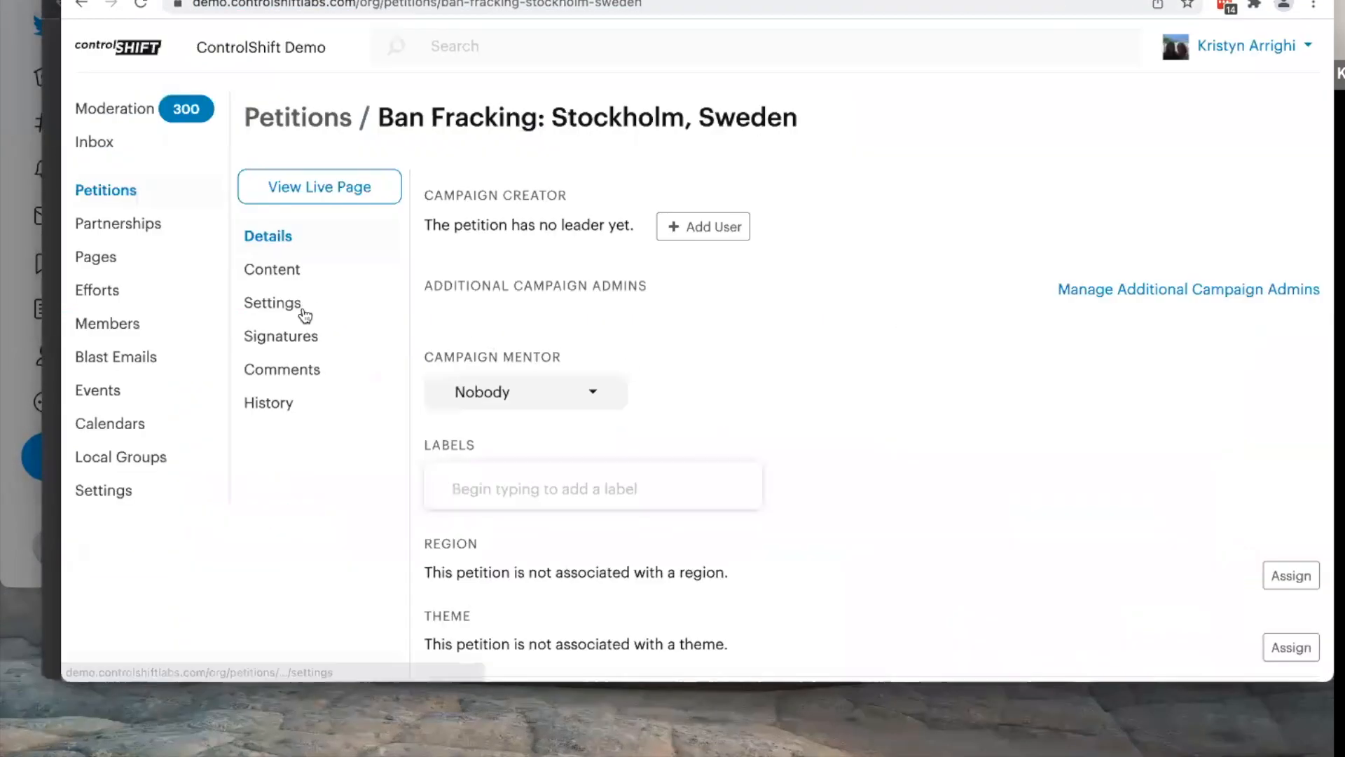
{"action": "left_click", "coordinate": [266, 345]}
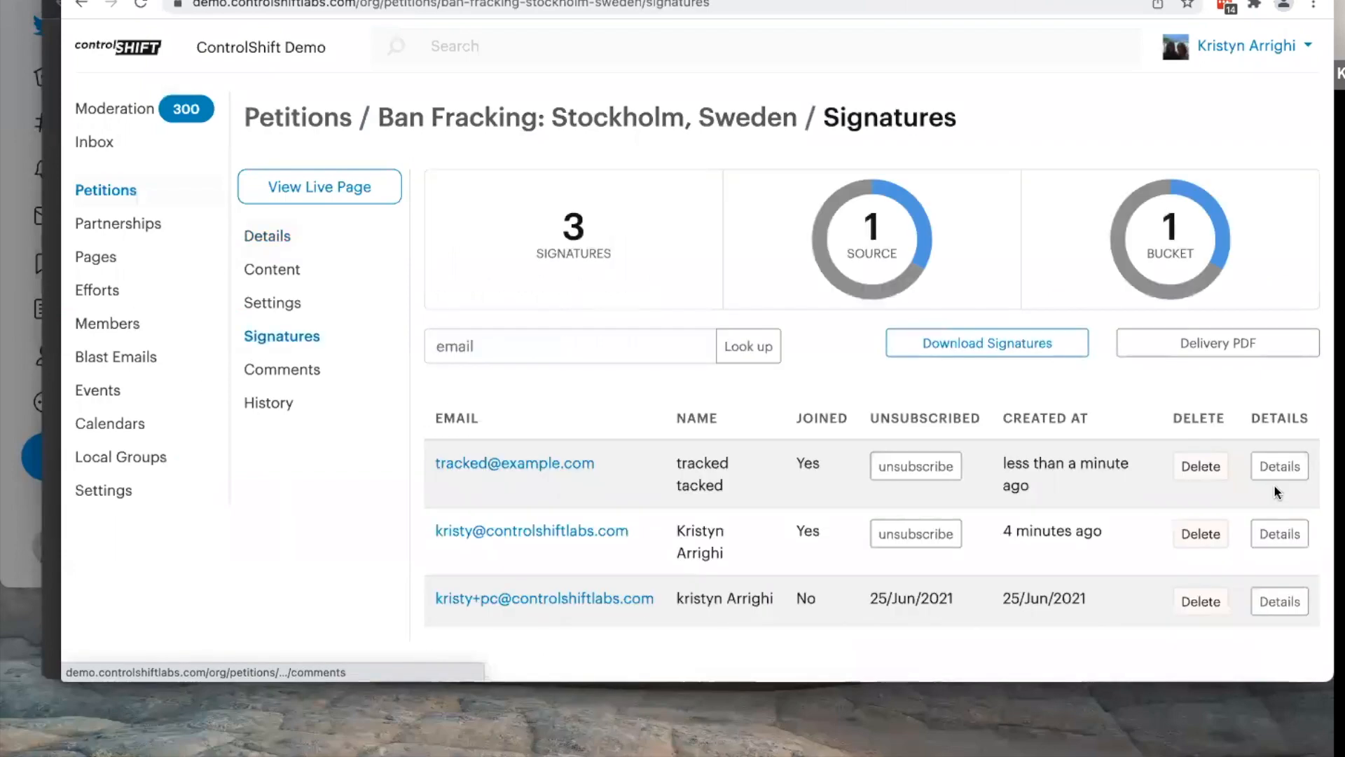
{"action": "left_click", "coordinate": [1281, 466]}
{"action": "scroll", "coordinate": [560, 421], "scroll_direction": "down", "scroll_amount": 6}
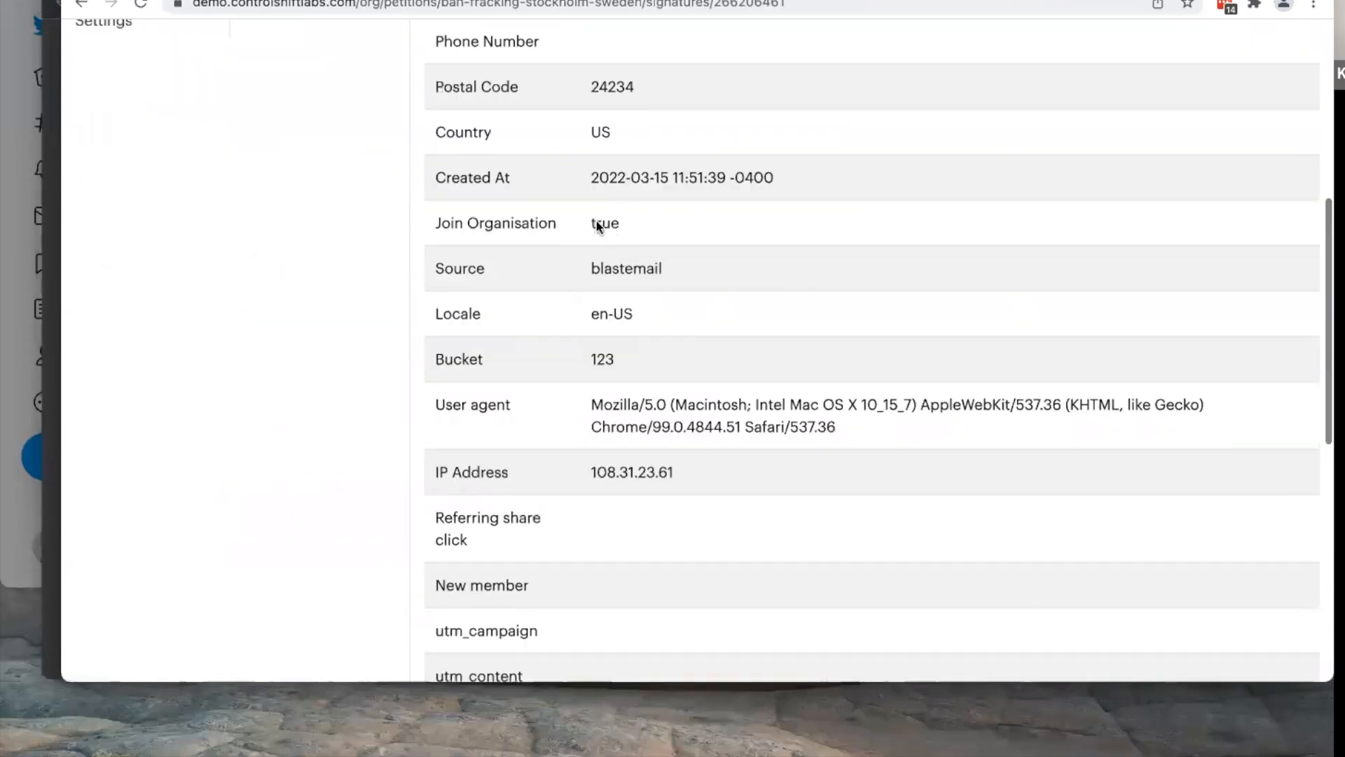
{"action": "scroll", "coordinate": [603, 350], "scroll_direction": "down", "scroll_amount": 3}
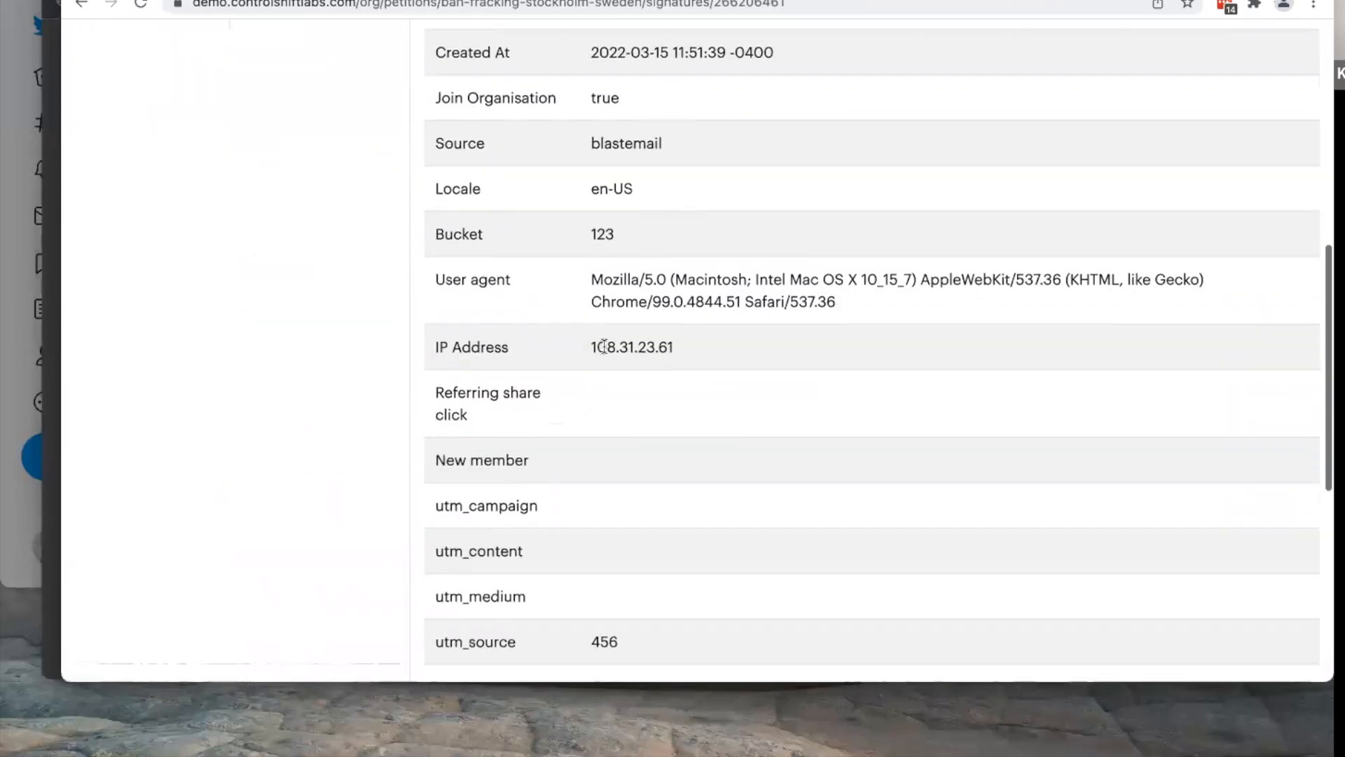
{"action": "scroll", "coordinate": [604, 347], "scroll_direction": "down", "scroll_amount": 4}
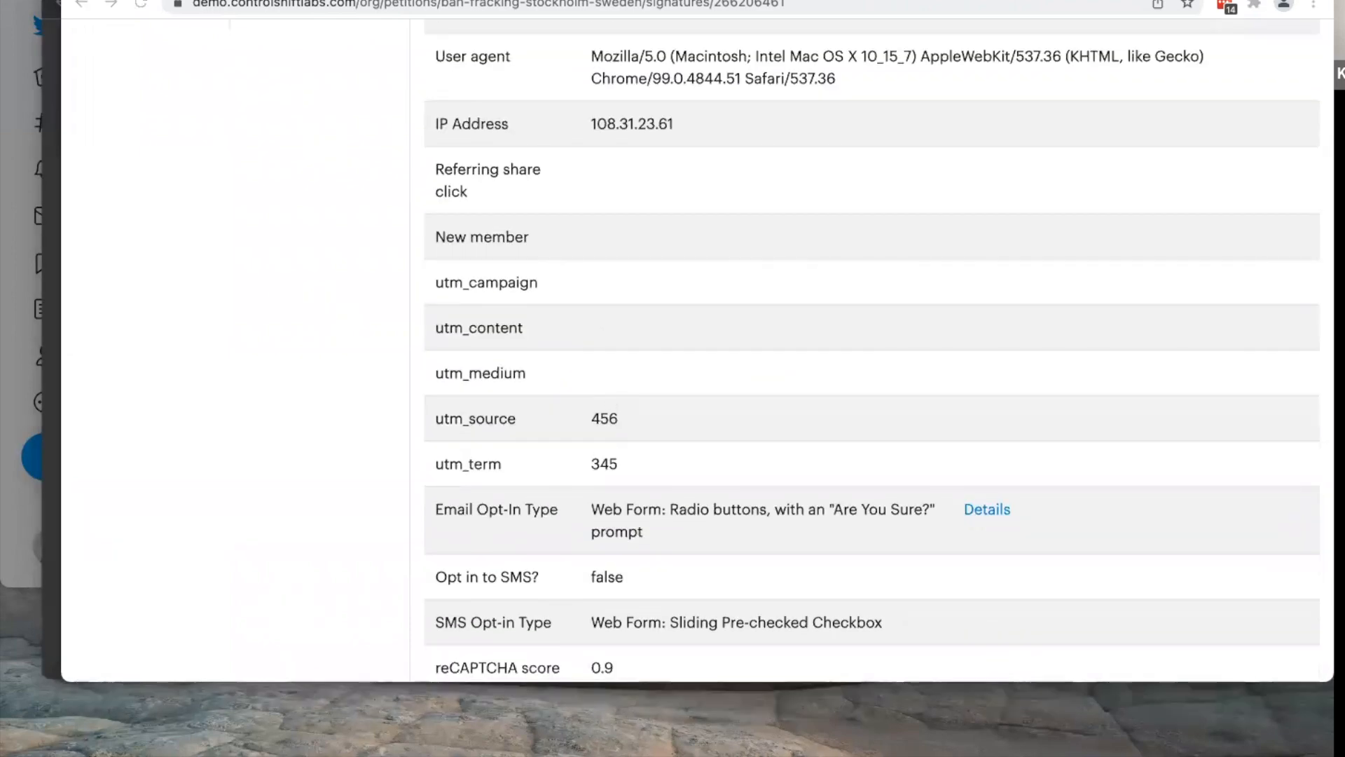
Step: Open the help article "Using UTM Parameters to Track Activity" and review the supported UTM parameters
{"action": "left_click", "coordinate": [485, 3]}
{"action": "key", "text": "super+v"}
{"action": "key", "text": "Return"}
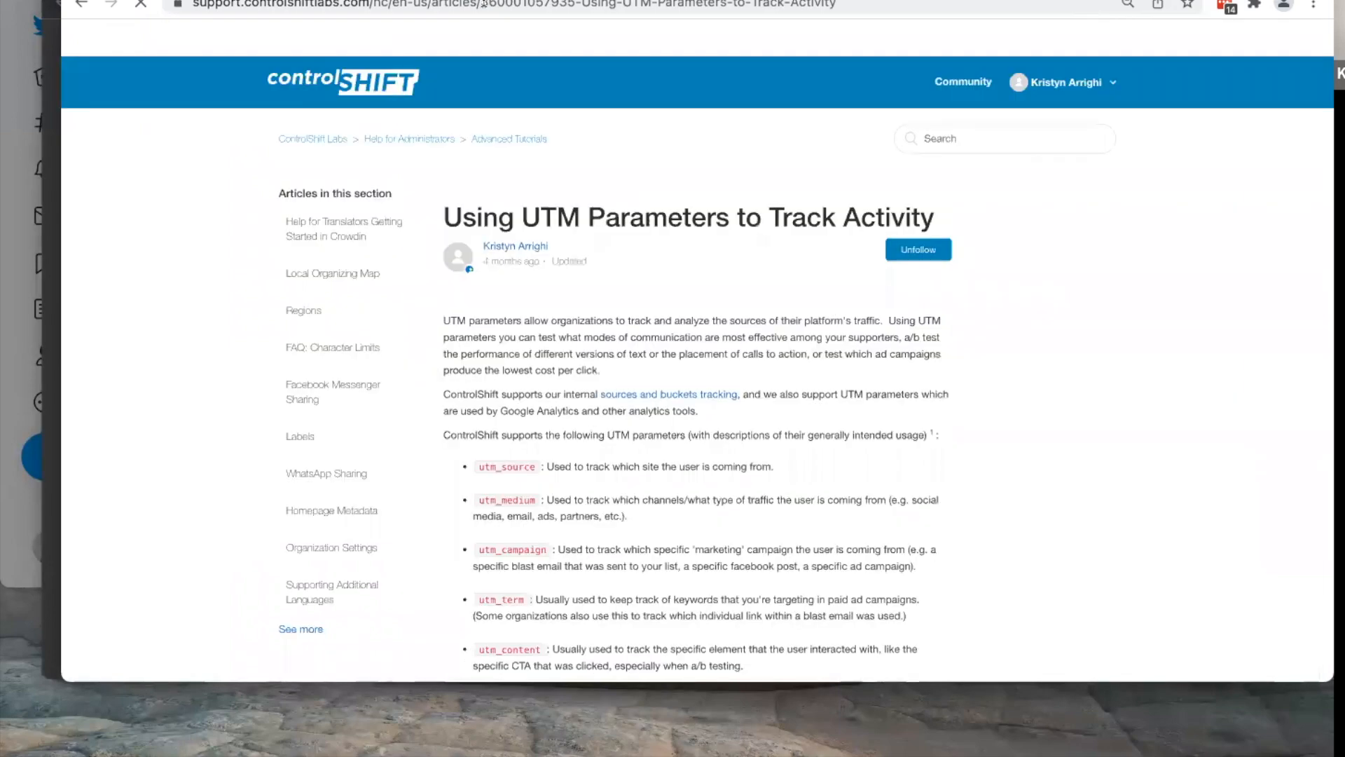
{"action": "scroll", "coordinate": [405, 339], "scroll_direction": "down", "scroll_amount": 5}
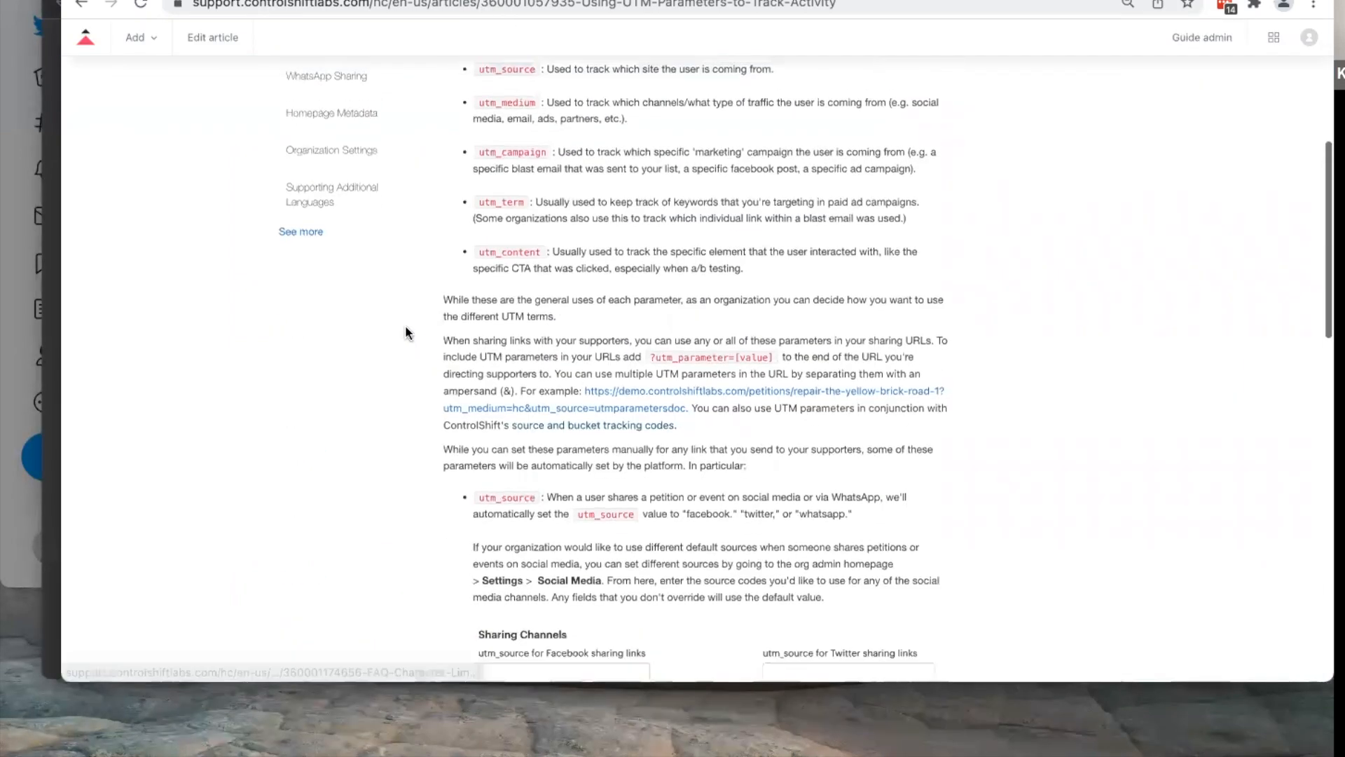
{"action": "scroll", "coordinate": [403, 328], "scroll_direction": "up", "scroll_amount": 1}
{"action": "scroll", "coordinate": [536, 271], "scroll_direction": "up", "scroll_amount": 1}
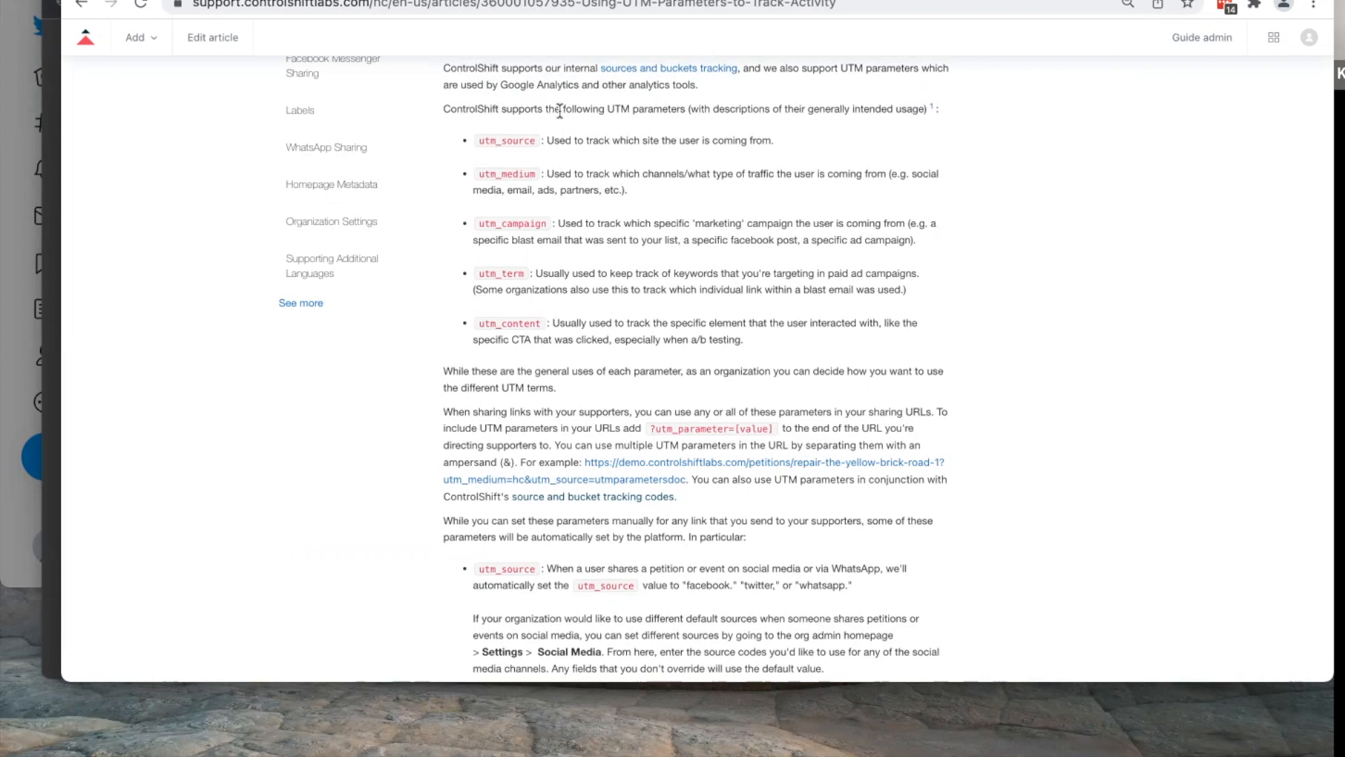
Step: Return to the incognito petition window and highlight the source and utm_source values in its URL
{"action": "left_click", "coordinate": [45, 328]}
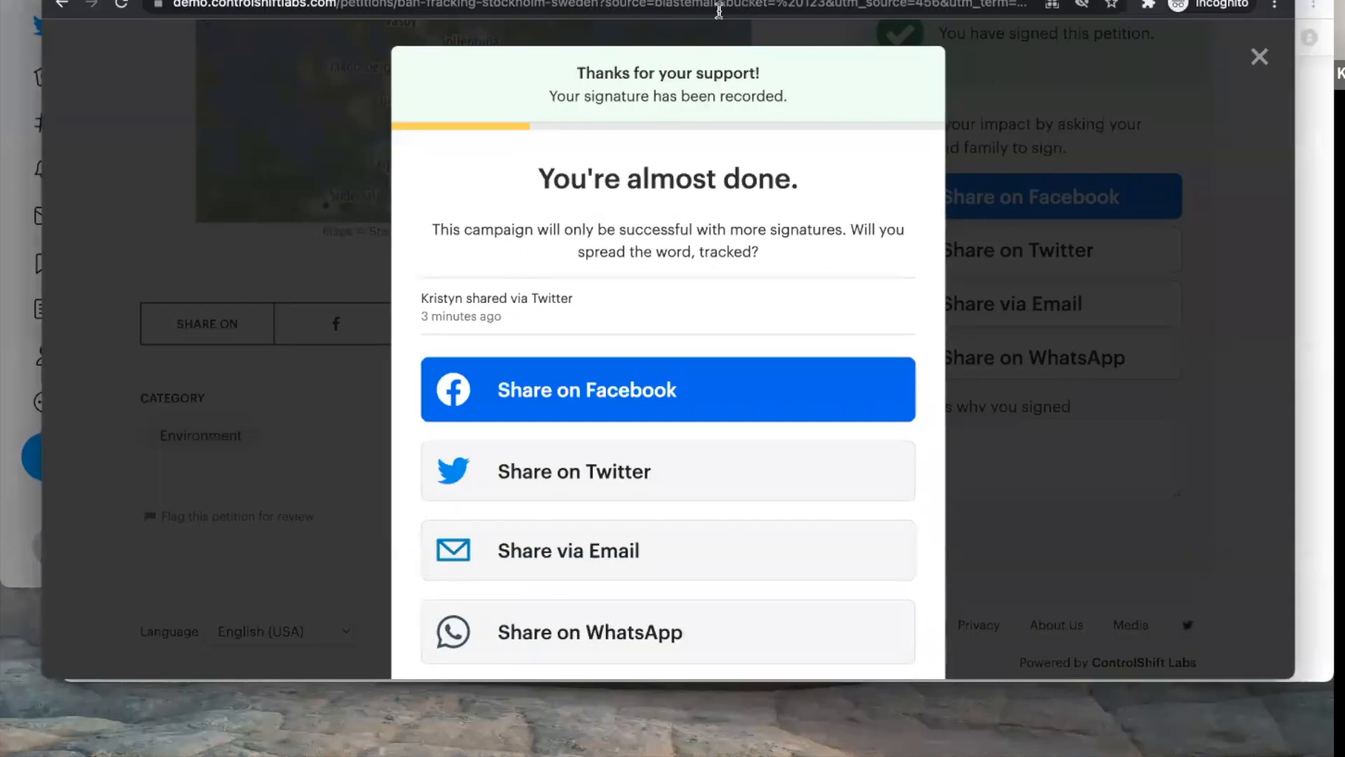
{"action": "left_click_drag", "start_coordinate": [654, 5], "coordinate": [712, 17]}
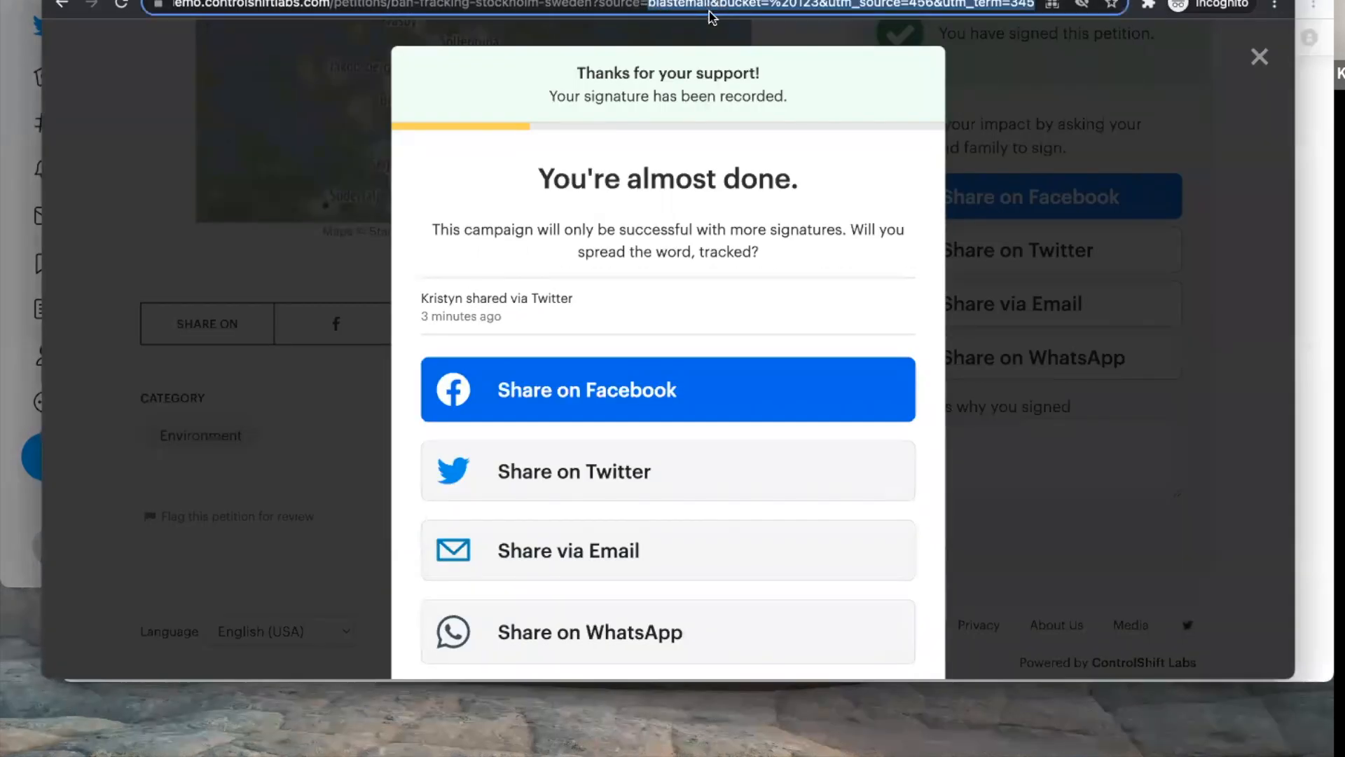
{"action": "double_click", "coordinate": [921, 5]}
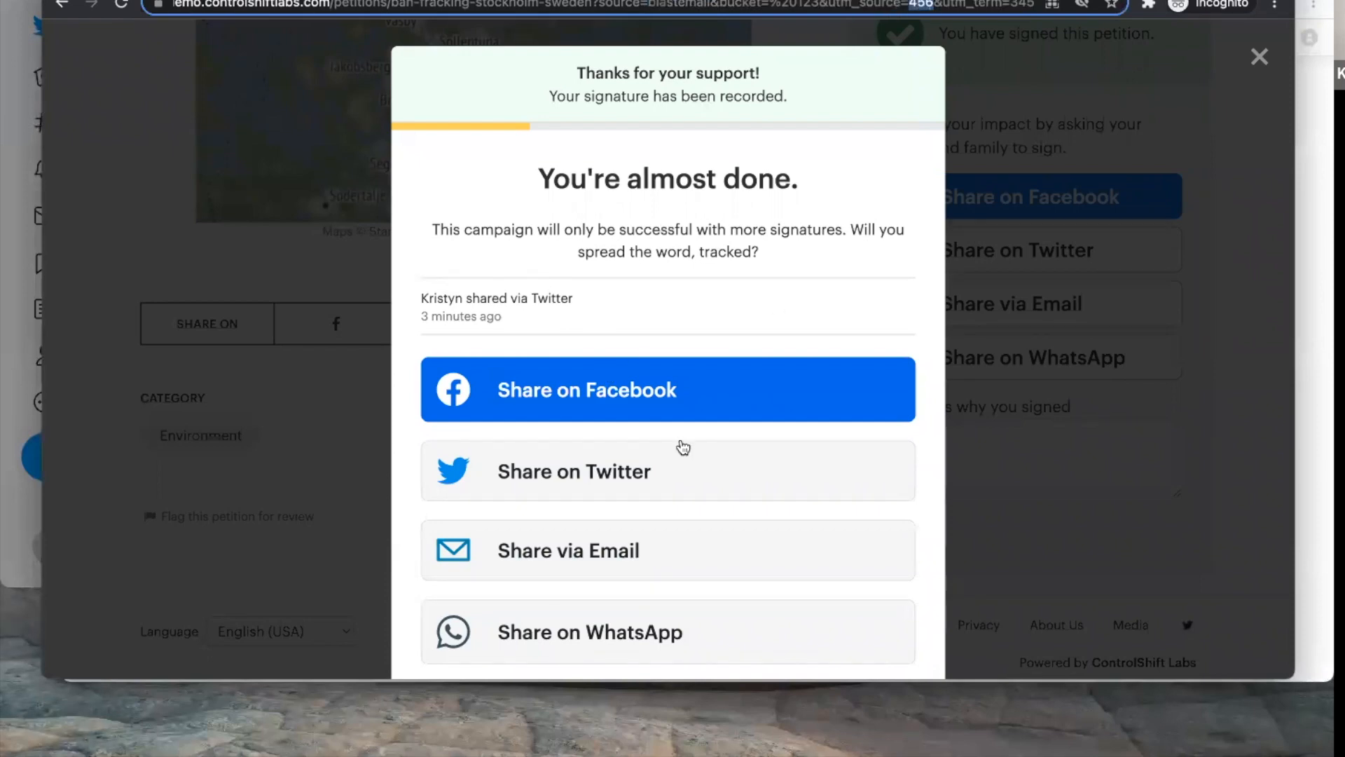
Step: Try sharing the signed petition on Twitter and via email, returning to the petition page from each sign-in screen
{"action": "left_click", "coordinate": [630, 469]}
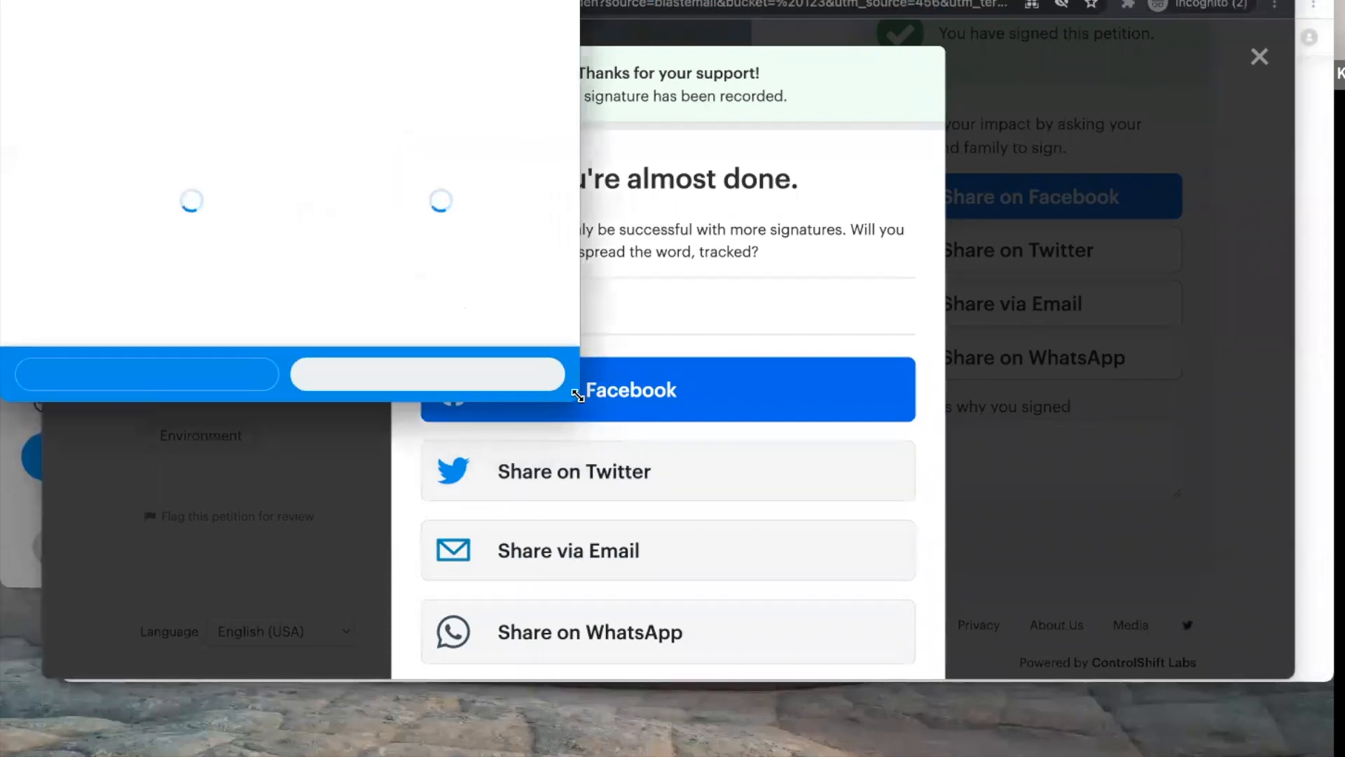
{"action": "left_click_drag", "start_coordinate": [580, 402], "coordinate": [1054, 537]}
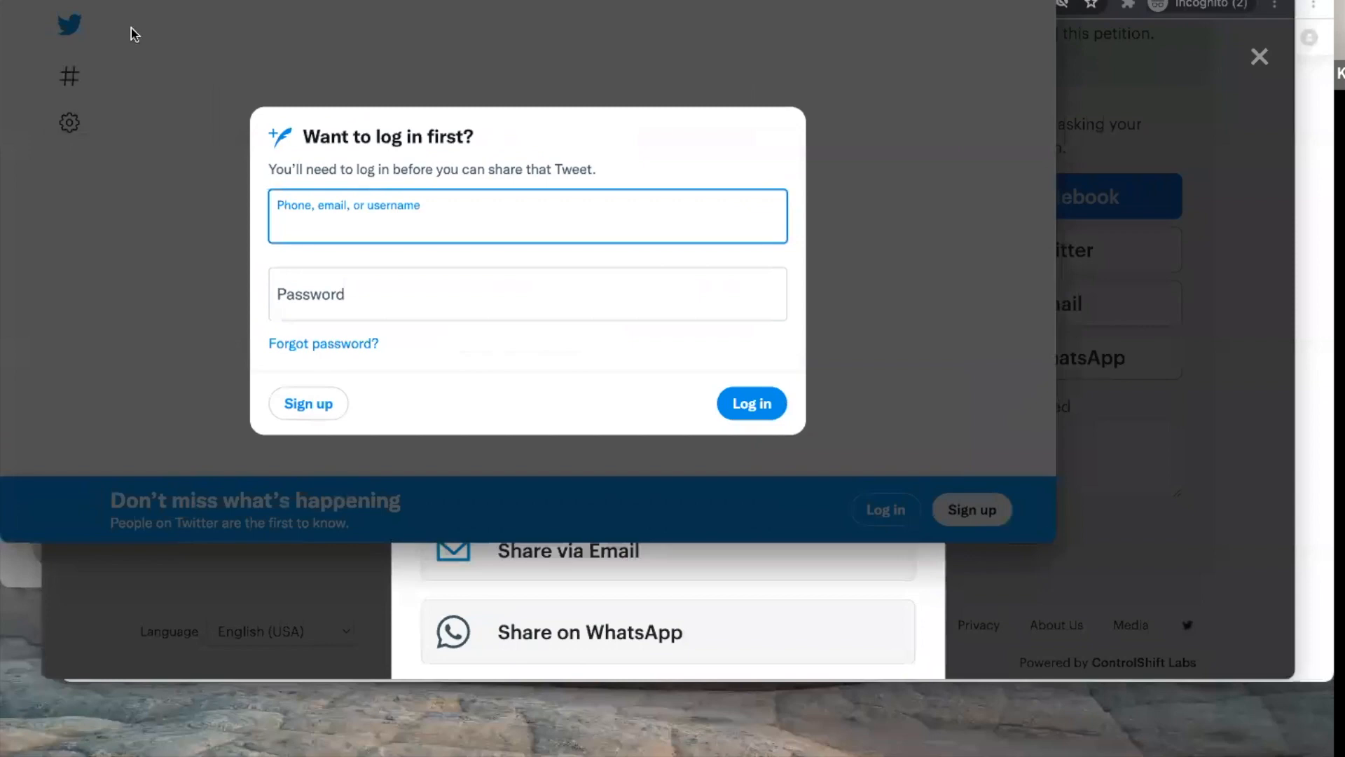
{"action": "left_click", "coordinate": [14, 1]}
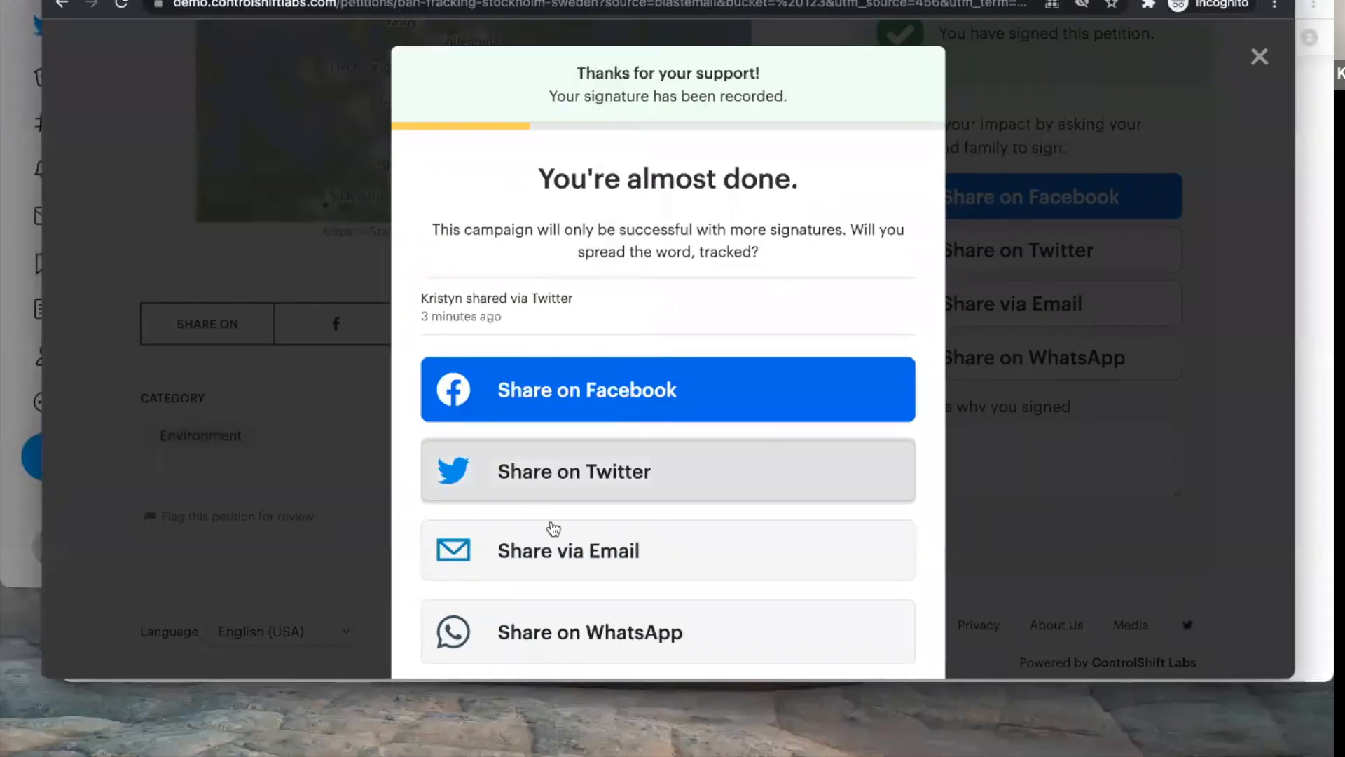
{"action": "left_click", "coordinate": [546, 544]}
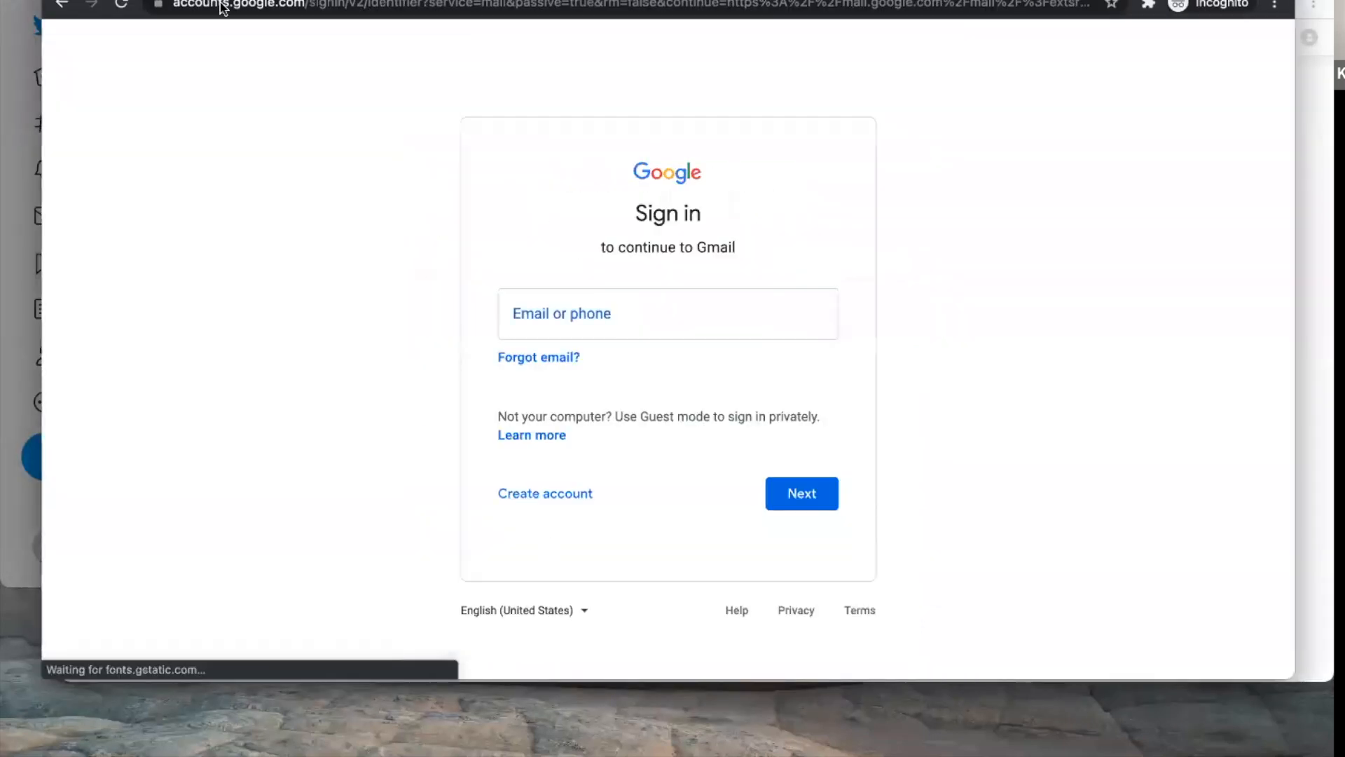
{"action": "left_click", "coordinate": [62, 4]}
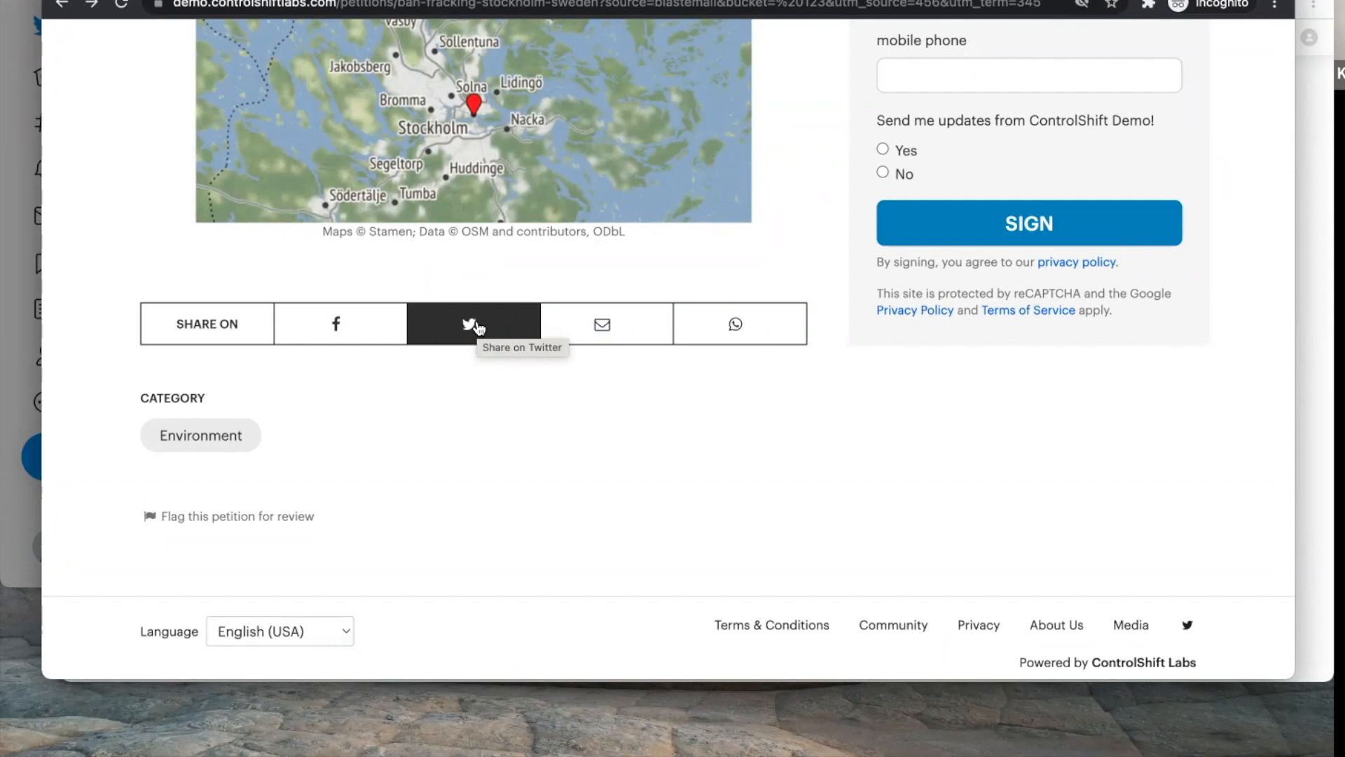
Step: Switch to the draft tweet and delete the tracking parameters and "via" mention that follow the petition's base URL
{"action": "left_click", "coordinate": [1298, 235]}
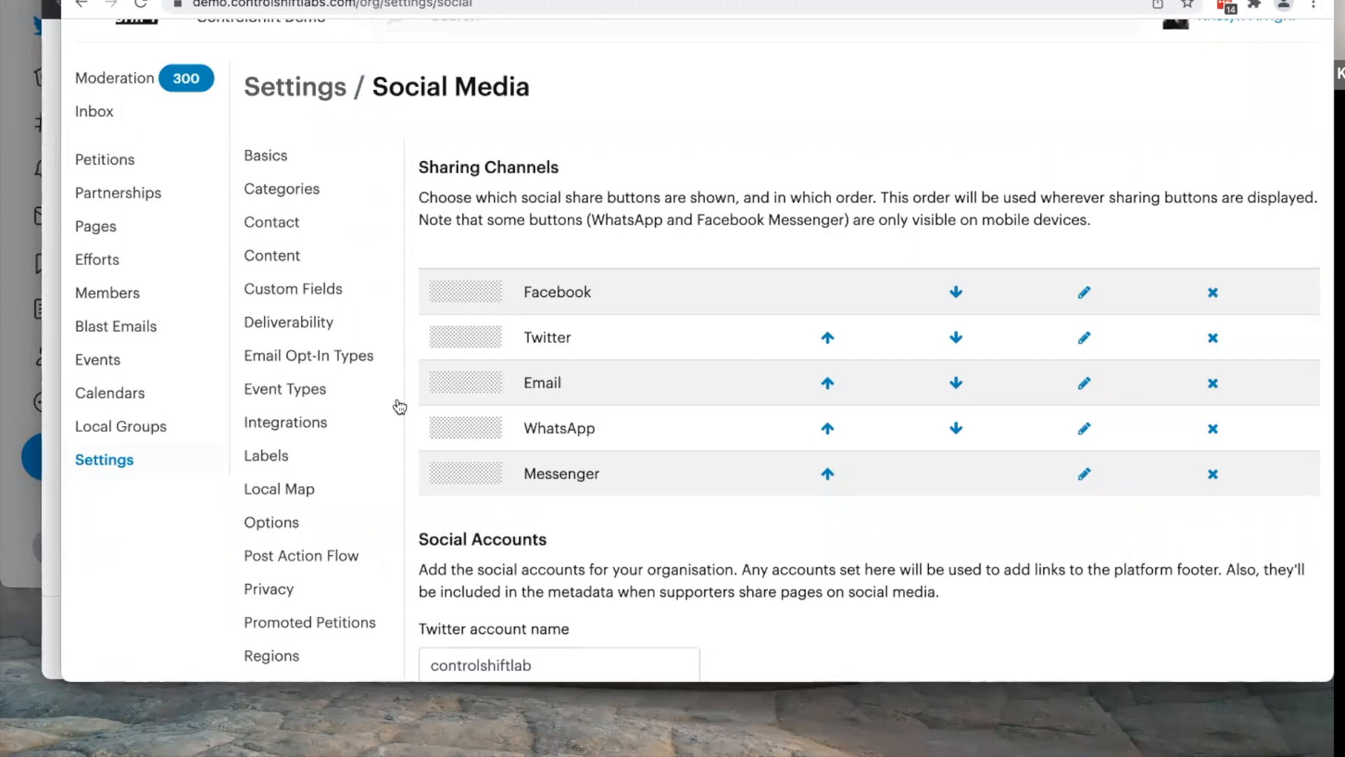
{"action": "left_click", "coordinate": [11, 404]}
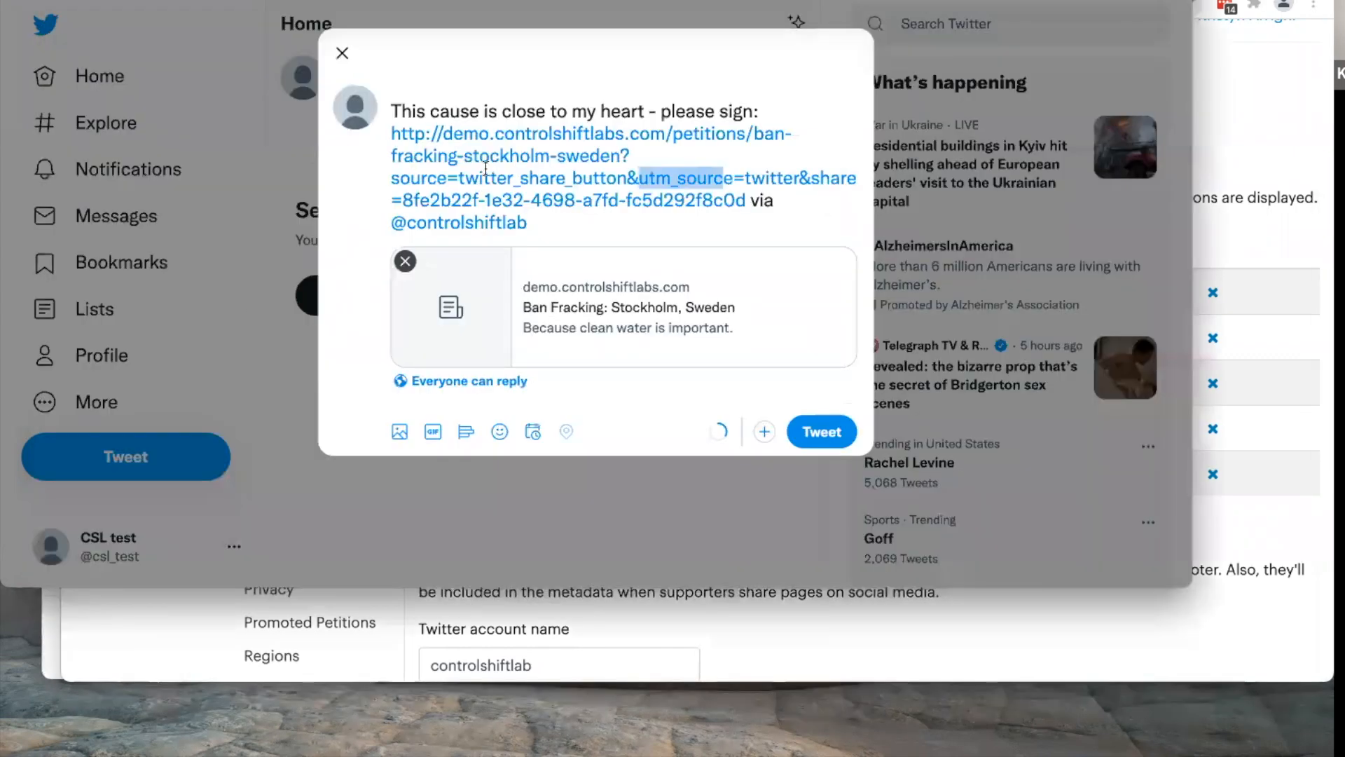
{"action": "left_click", "coordinate": [459, 179]}
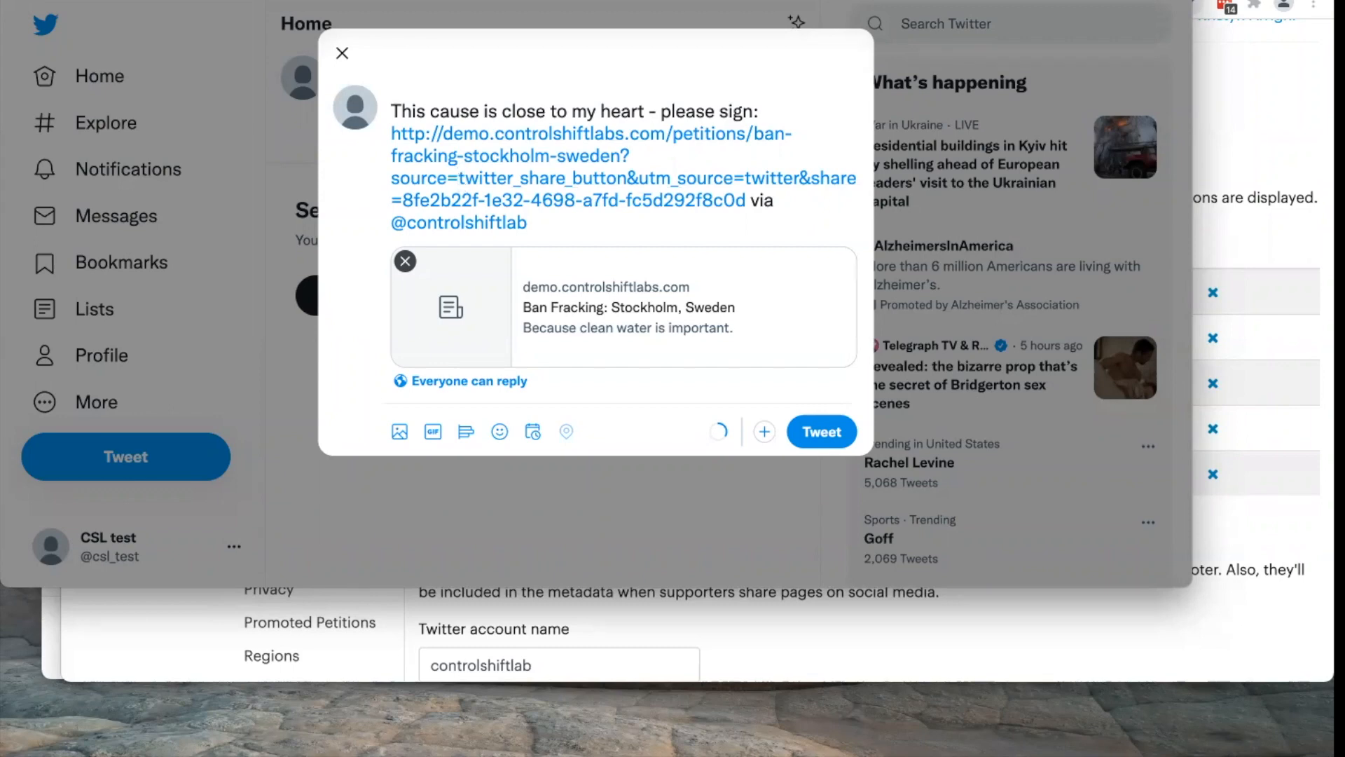
{"action": "left_click_drag", "start_coordinate": [620, 156], "coordinate": [614, 244]}
{"action": "key", "text": "BackSpace"}
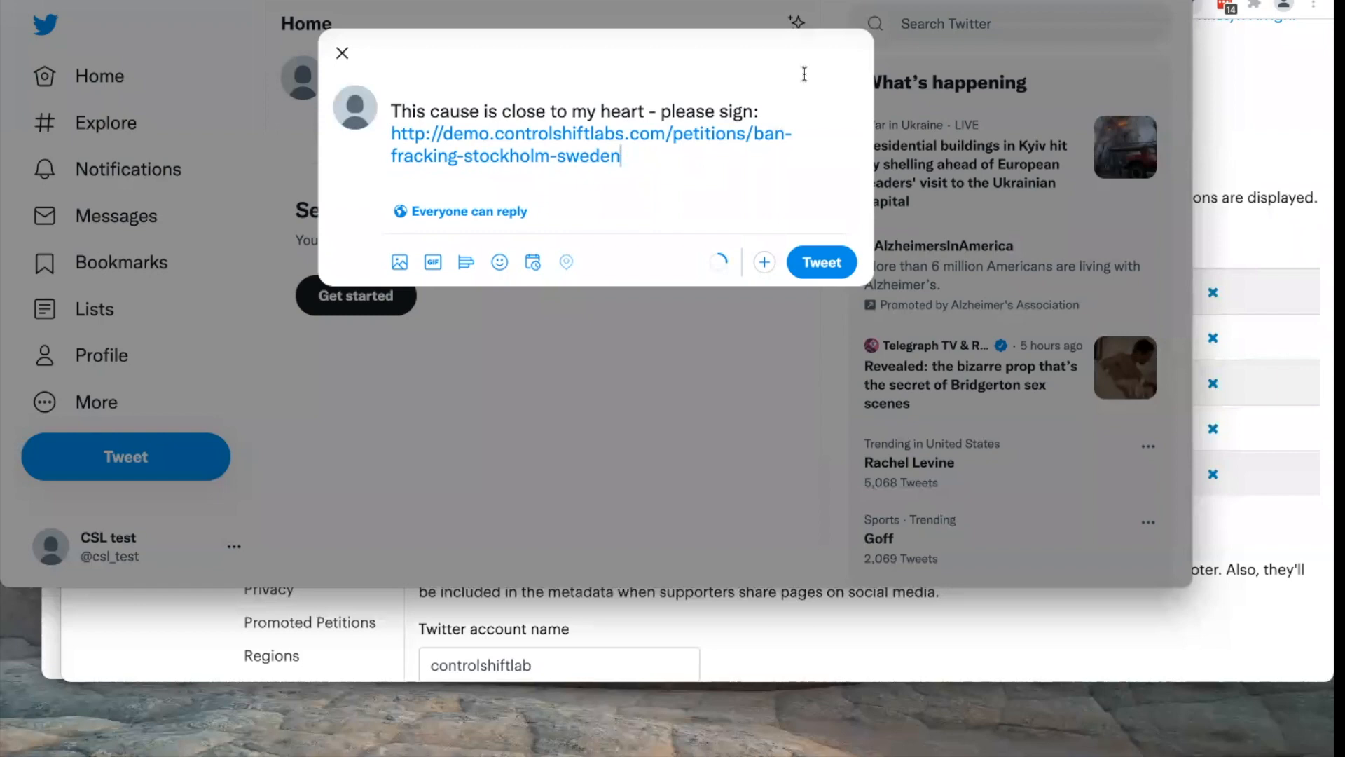
Step: Return to the ControlShift admin area and browse the organisation's list of petitions
{"action": "left_click", "coordinate": [1196, 139]}
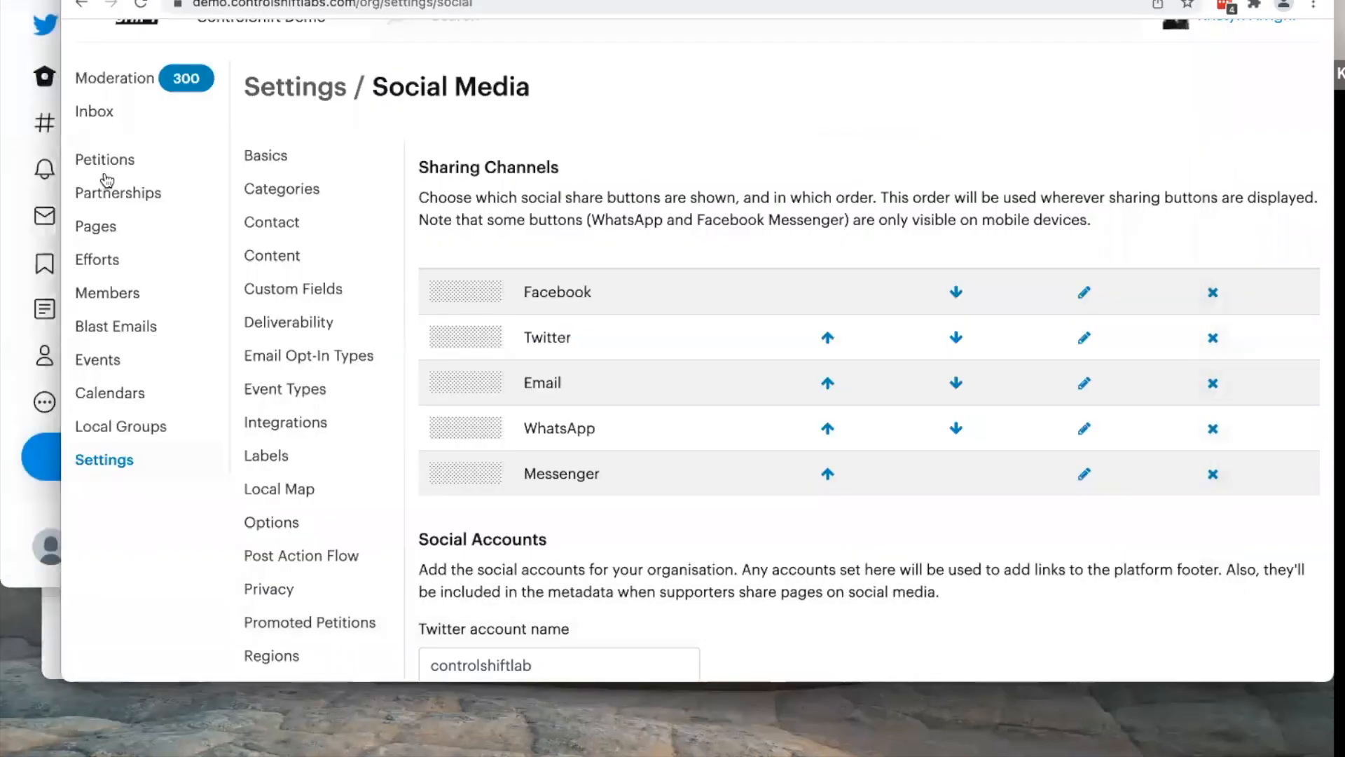
{"action": "left_click", "coordinate": [98, 156]}
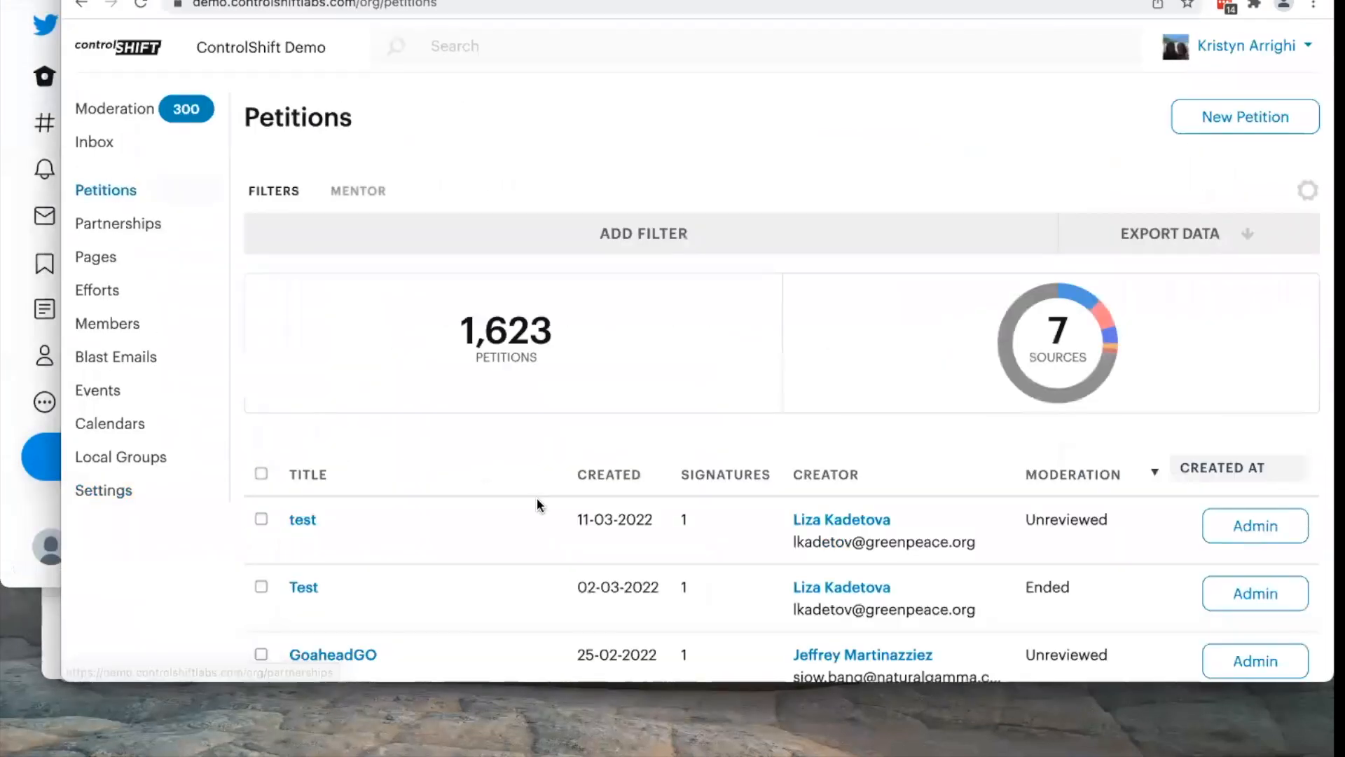
{"action": "scroll", "coordinate": [640, 456], "scroll_direction": "down", "scroll_amount": 15}
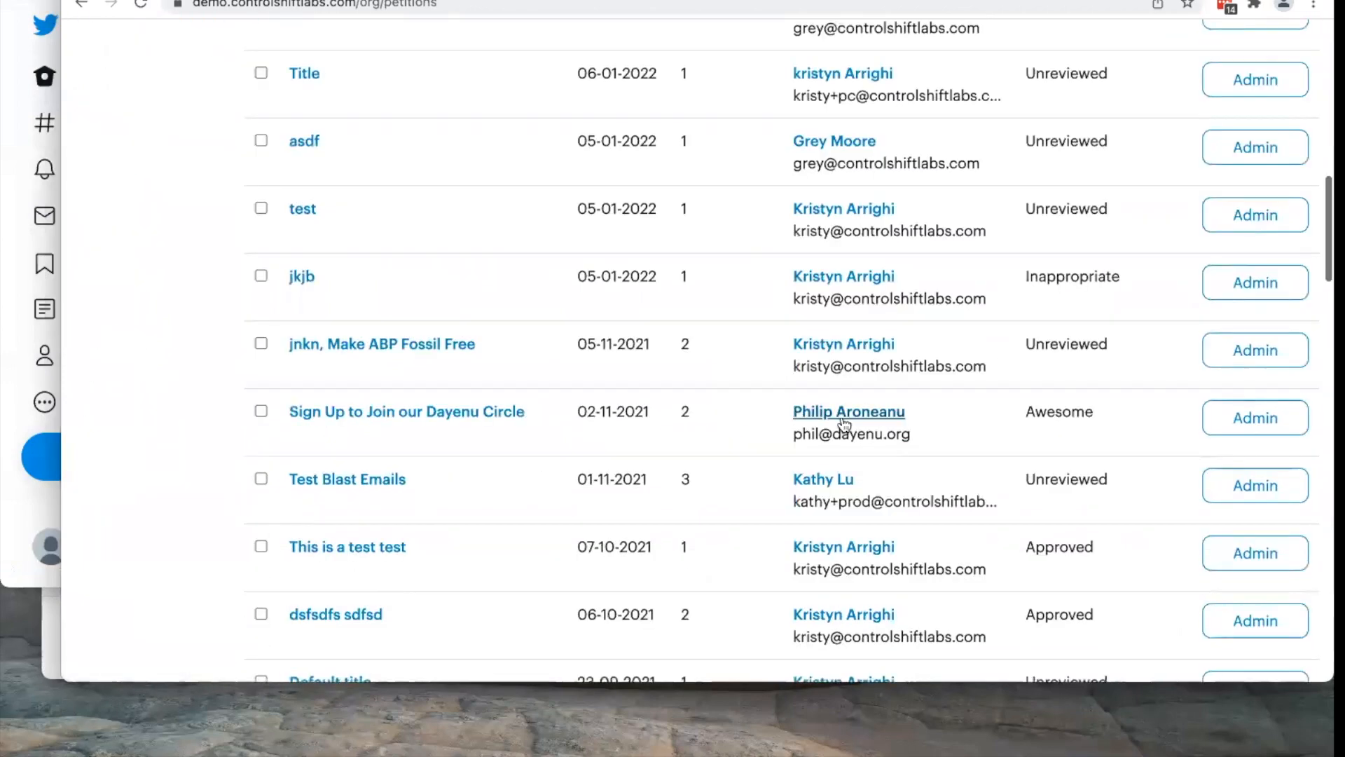
{"action": "scroll", "coordinate": [708, 435], "scroll_direction": "down", "scroll_amount": 20}
{"action": "scroll", "coordinate": [450, 465], "scroll_direction": "up", "scroll_amount": 20}
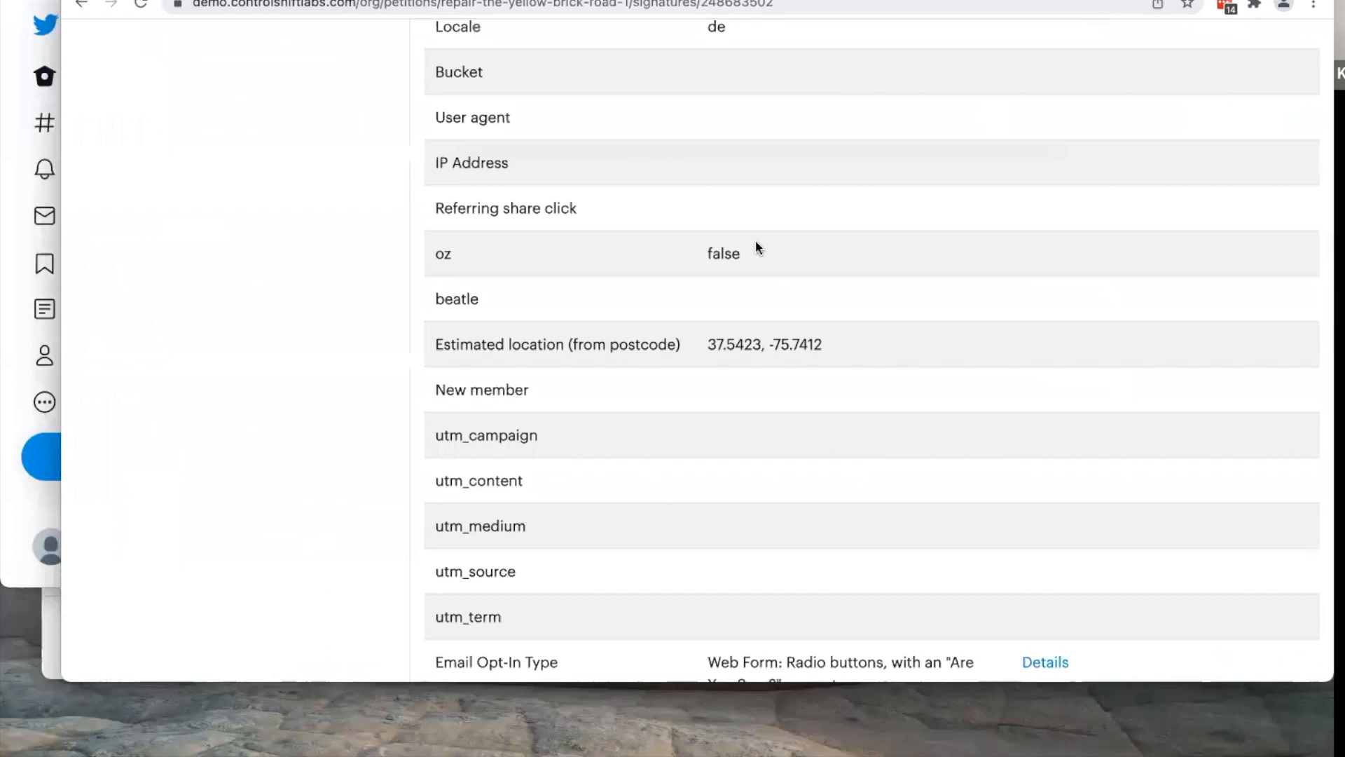
Step: Open the Signatures page of the Repair the Yellow Brick Road petition and examine its breakdown of signatures by source
{"action": "scroll", "coordinate": [756, 248], "scroll_direction": "up", "scroll_amount": 10}
{"action": "left_click", "coordinate": [294, 369]}
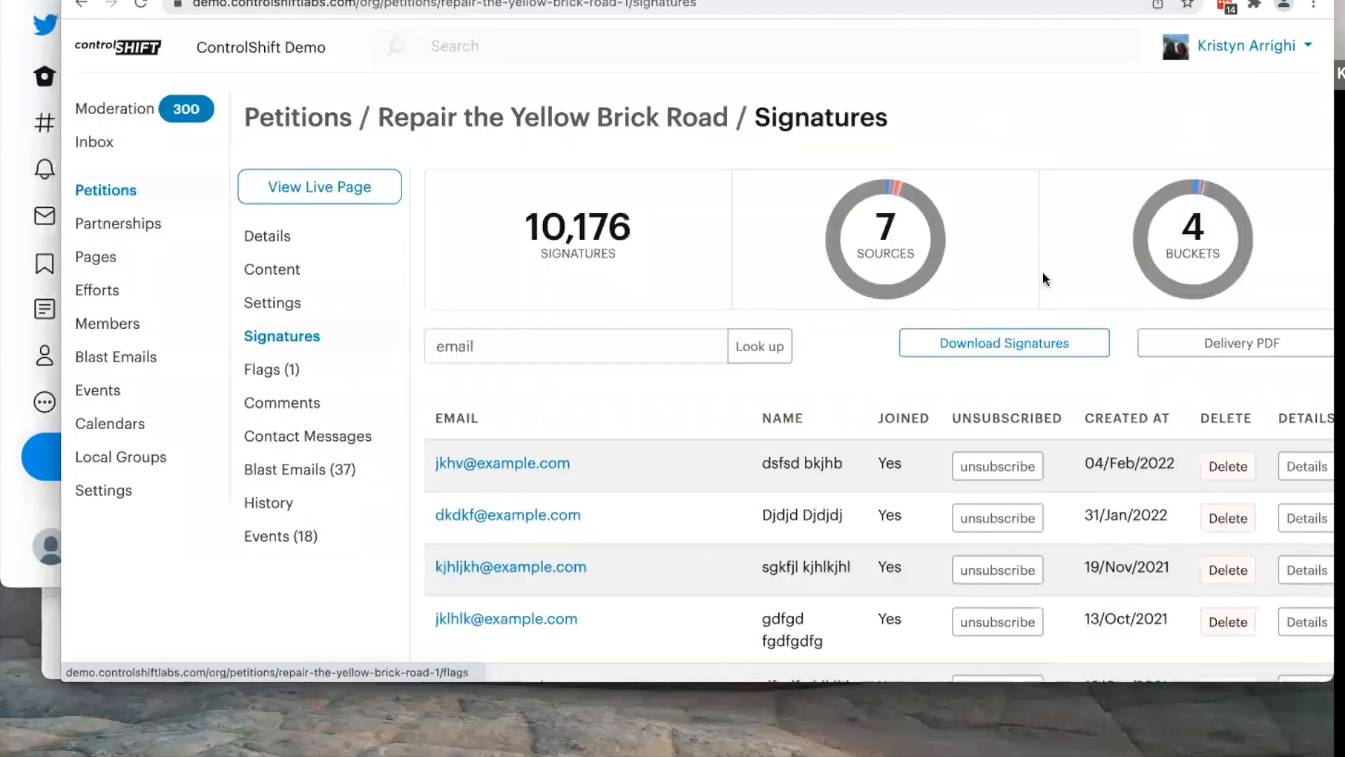
{"action": "left_click", "coordinate": [909, 274]}
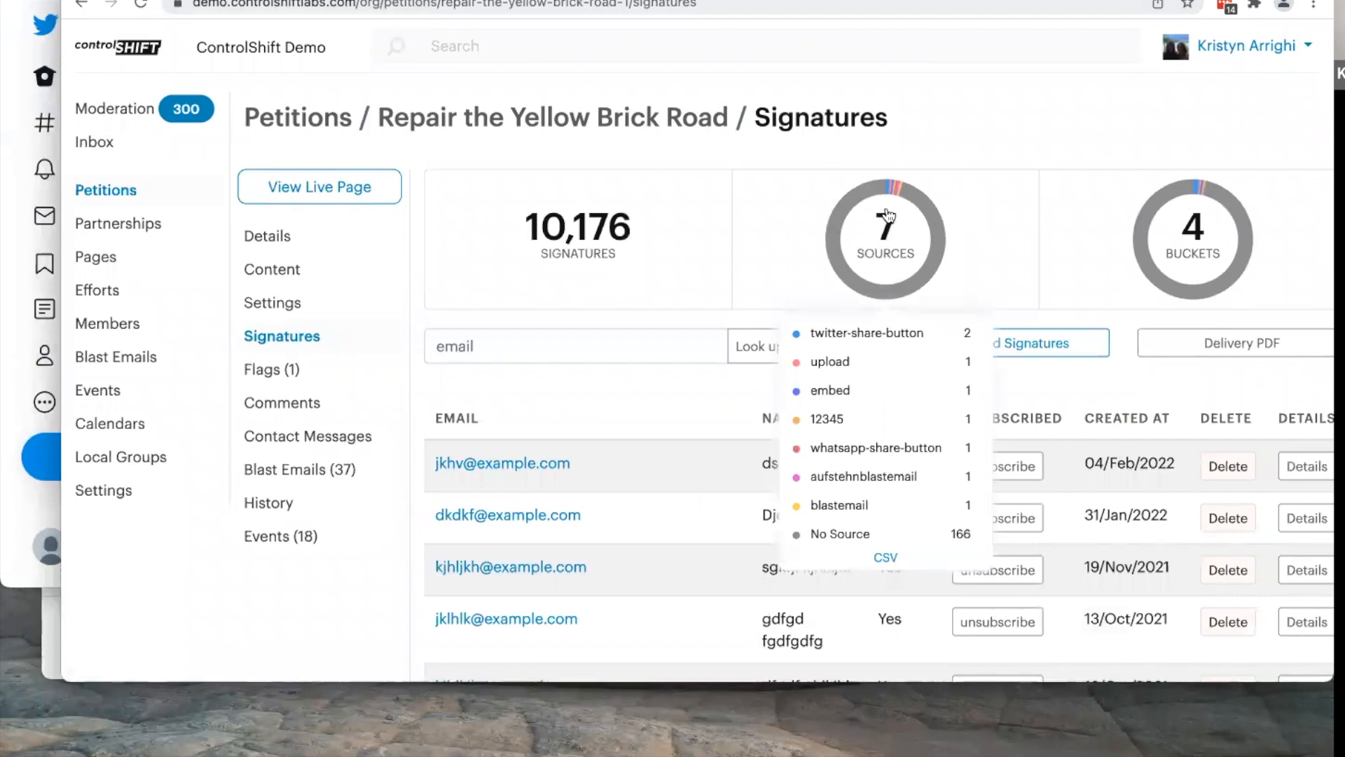
{"action": "left_click", "coordinate": [893, 270]}
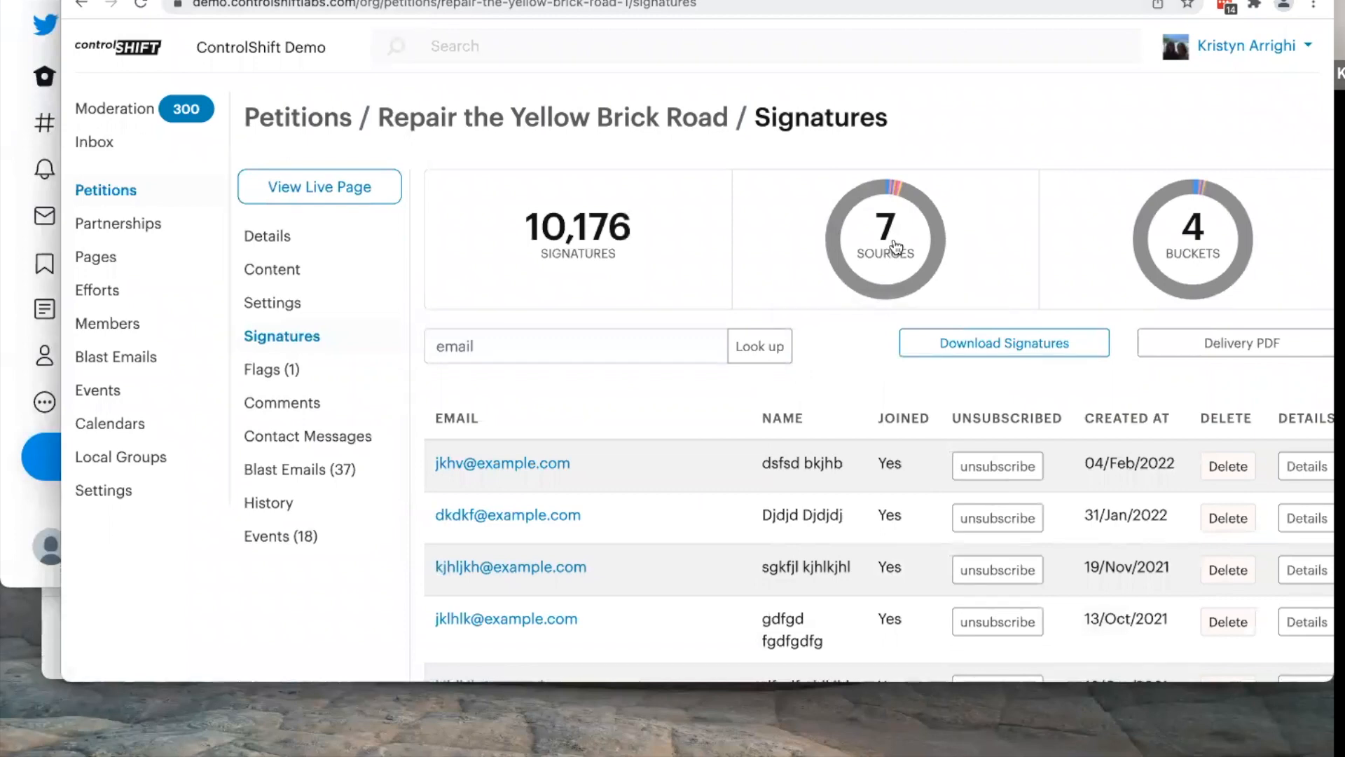
{"action": "left_click", "coordinate": [885, 250]}
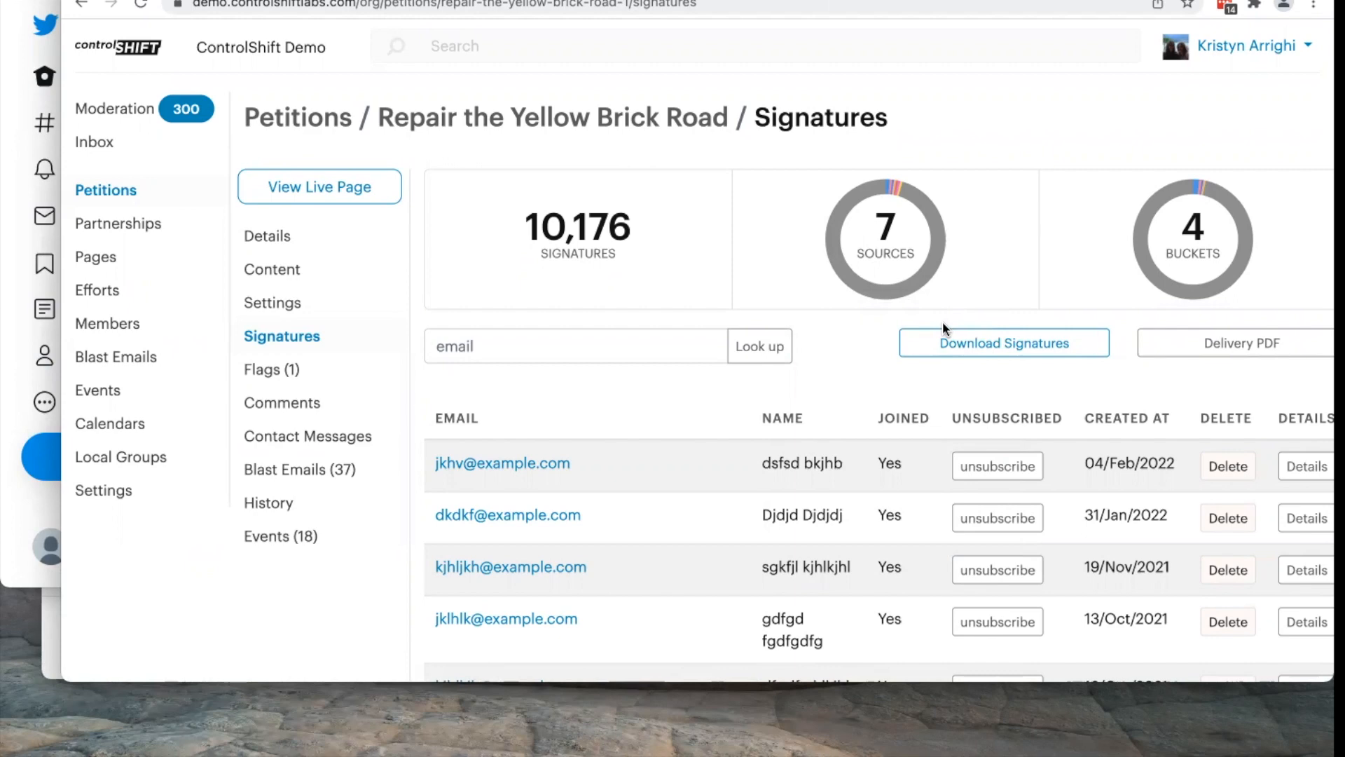
{"action": "left_click", "coordinate": [919, 267]}
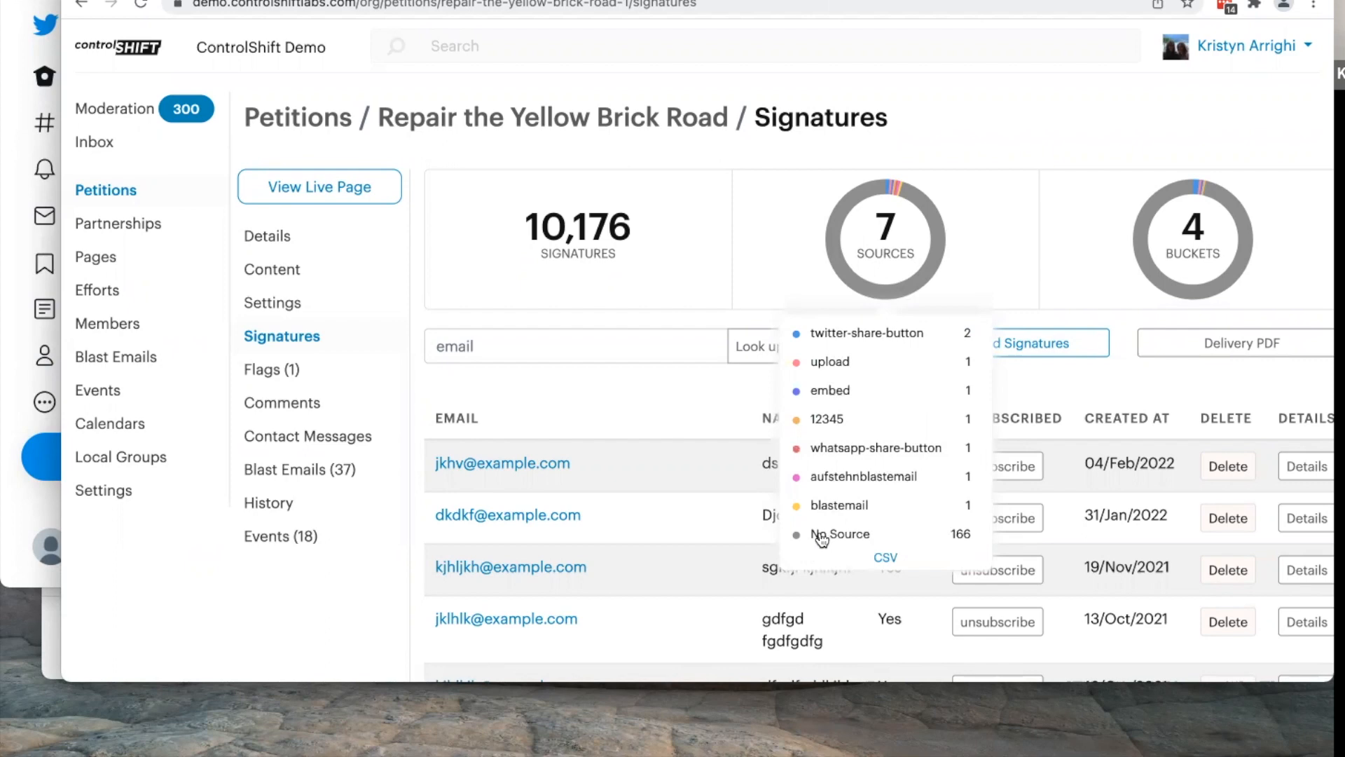